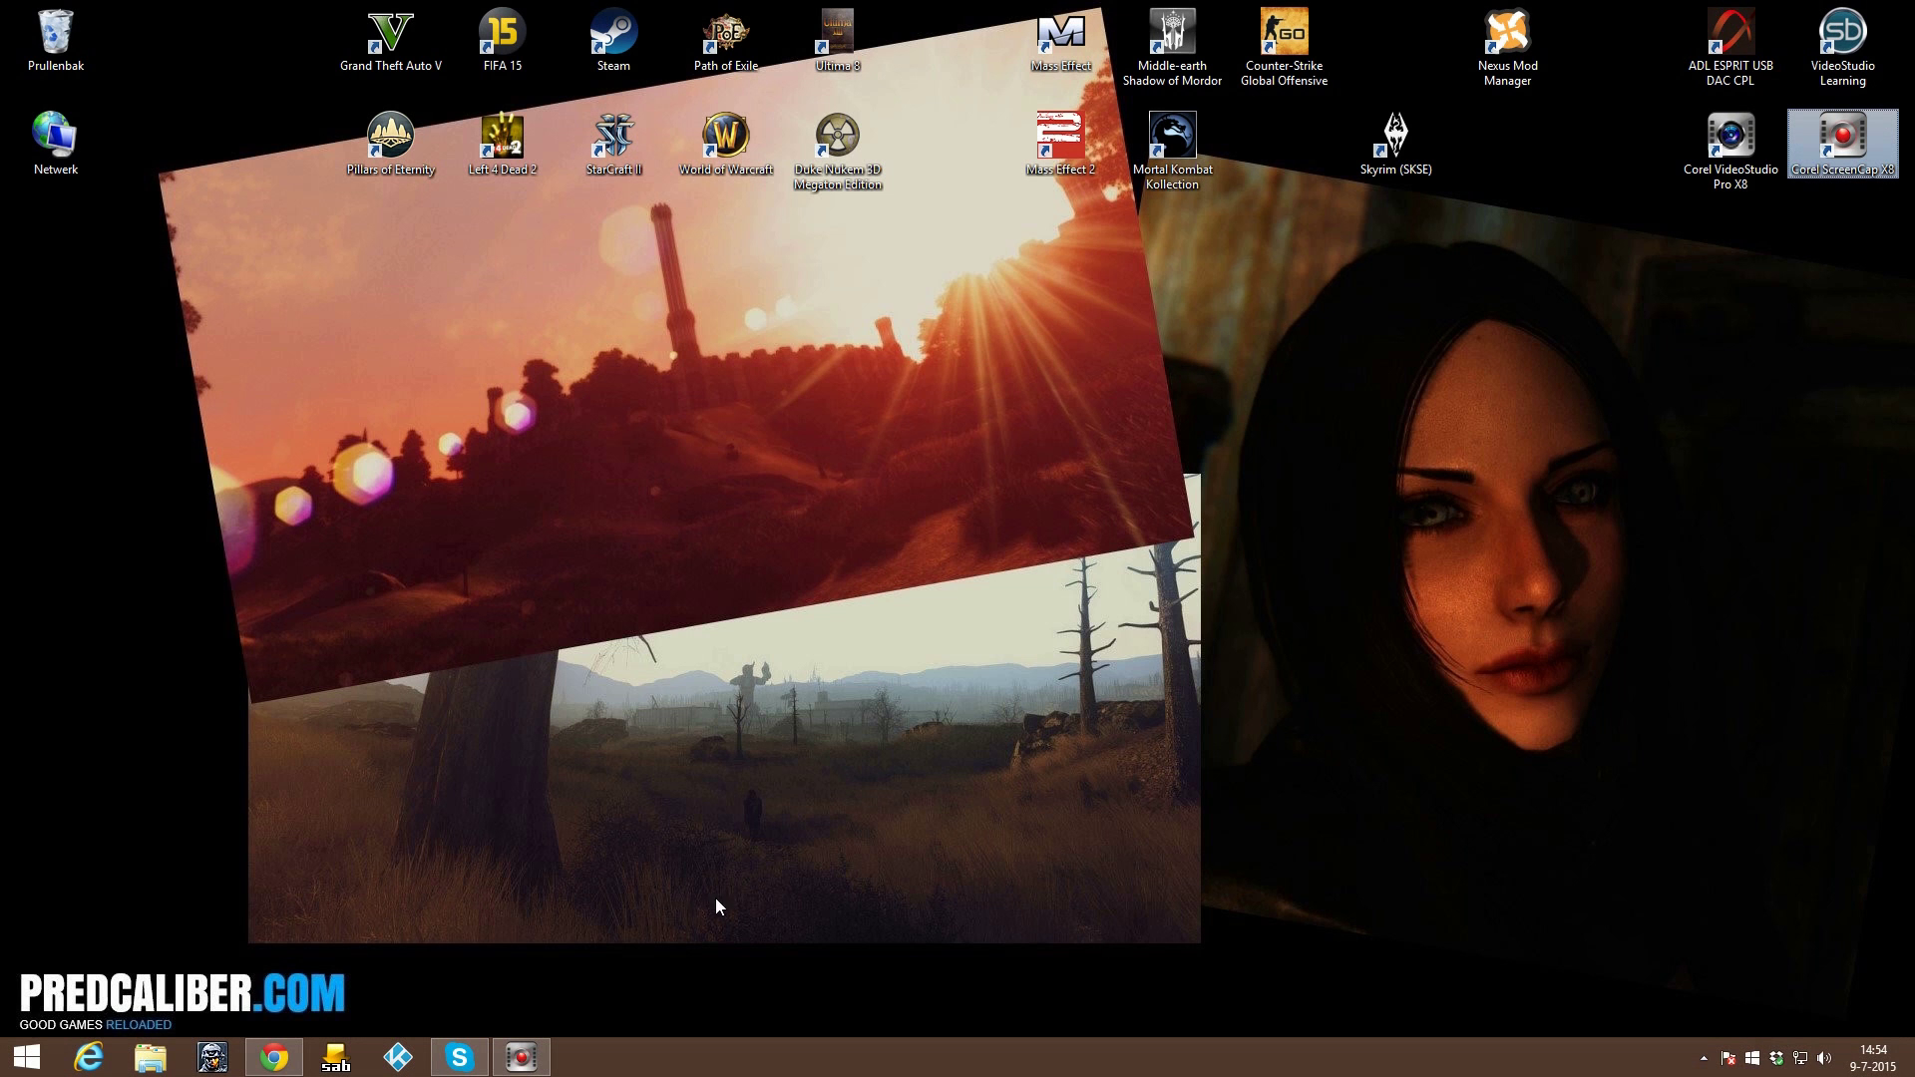
Bring the predcaliber.com browser window forward and browse its forum page.
click(267, 1061)
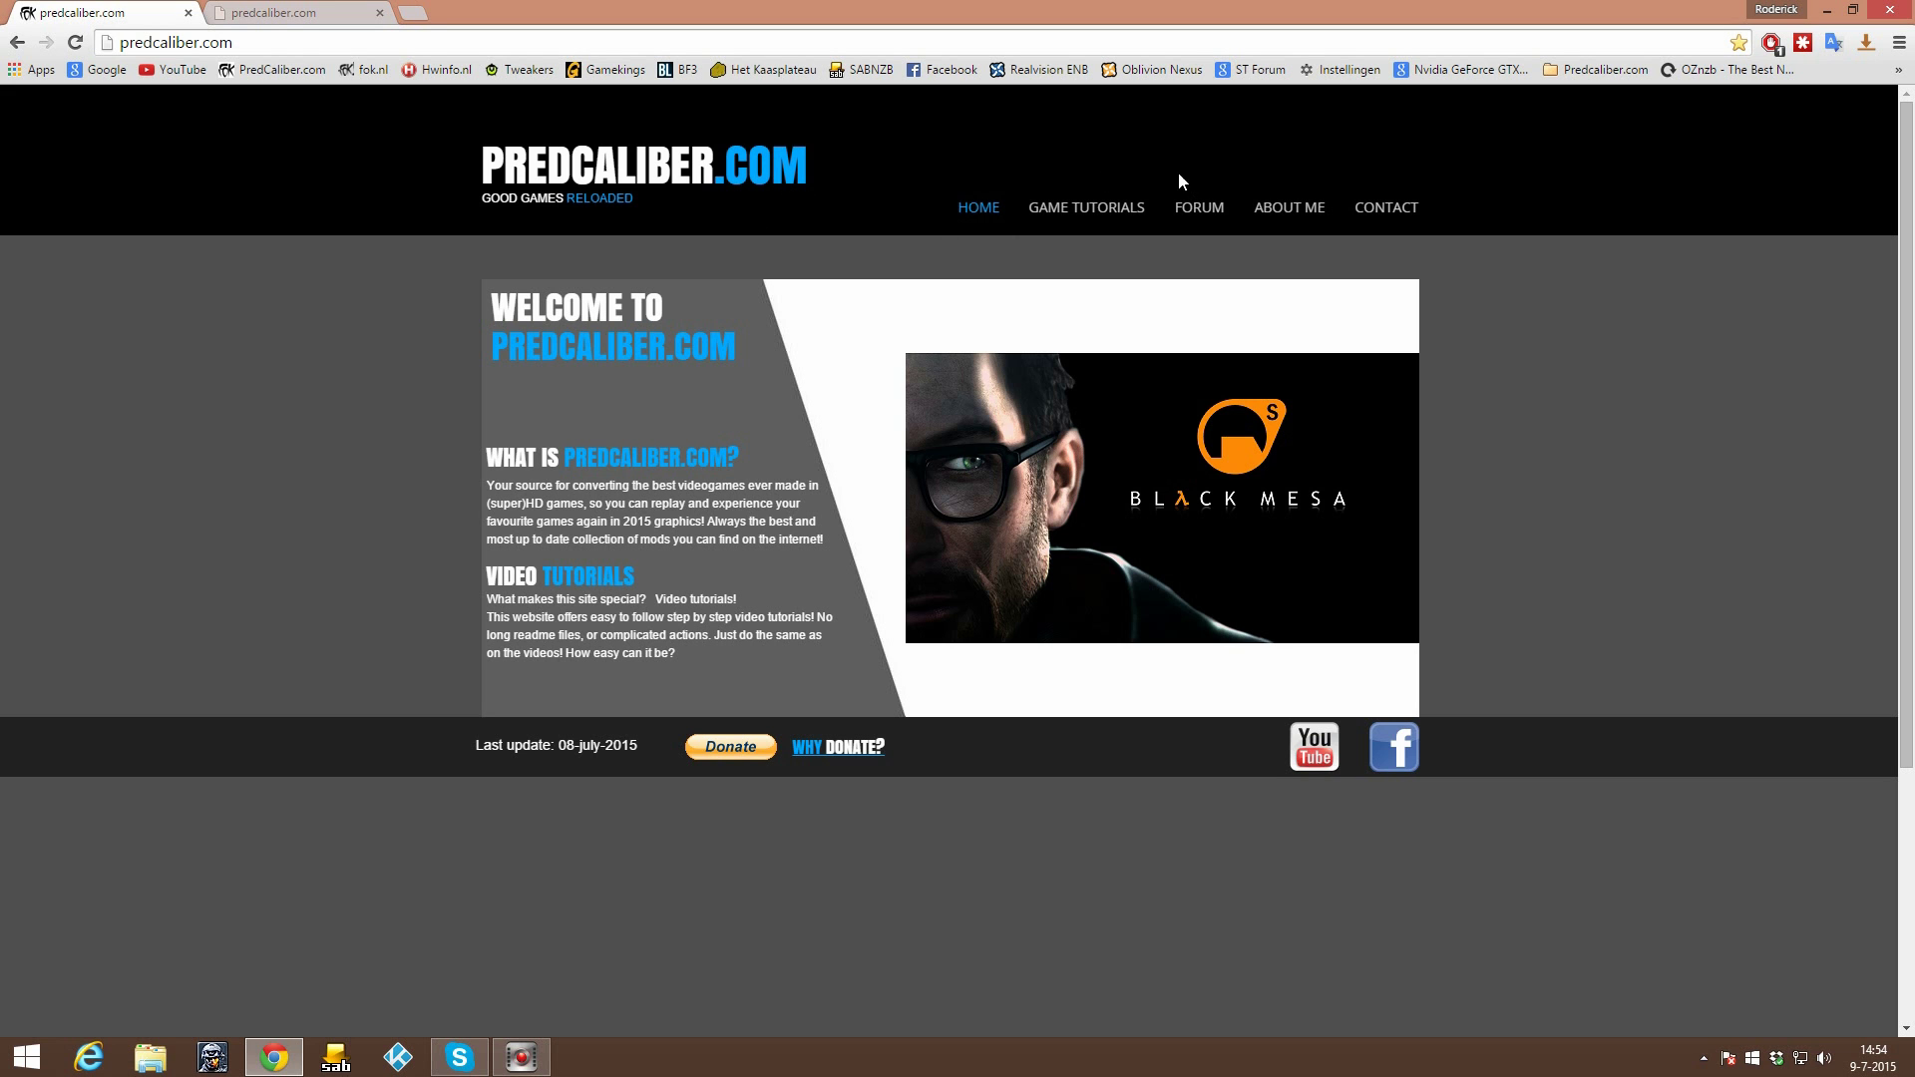
click(1202, 212)
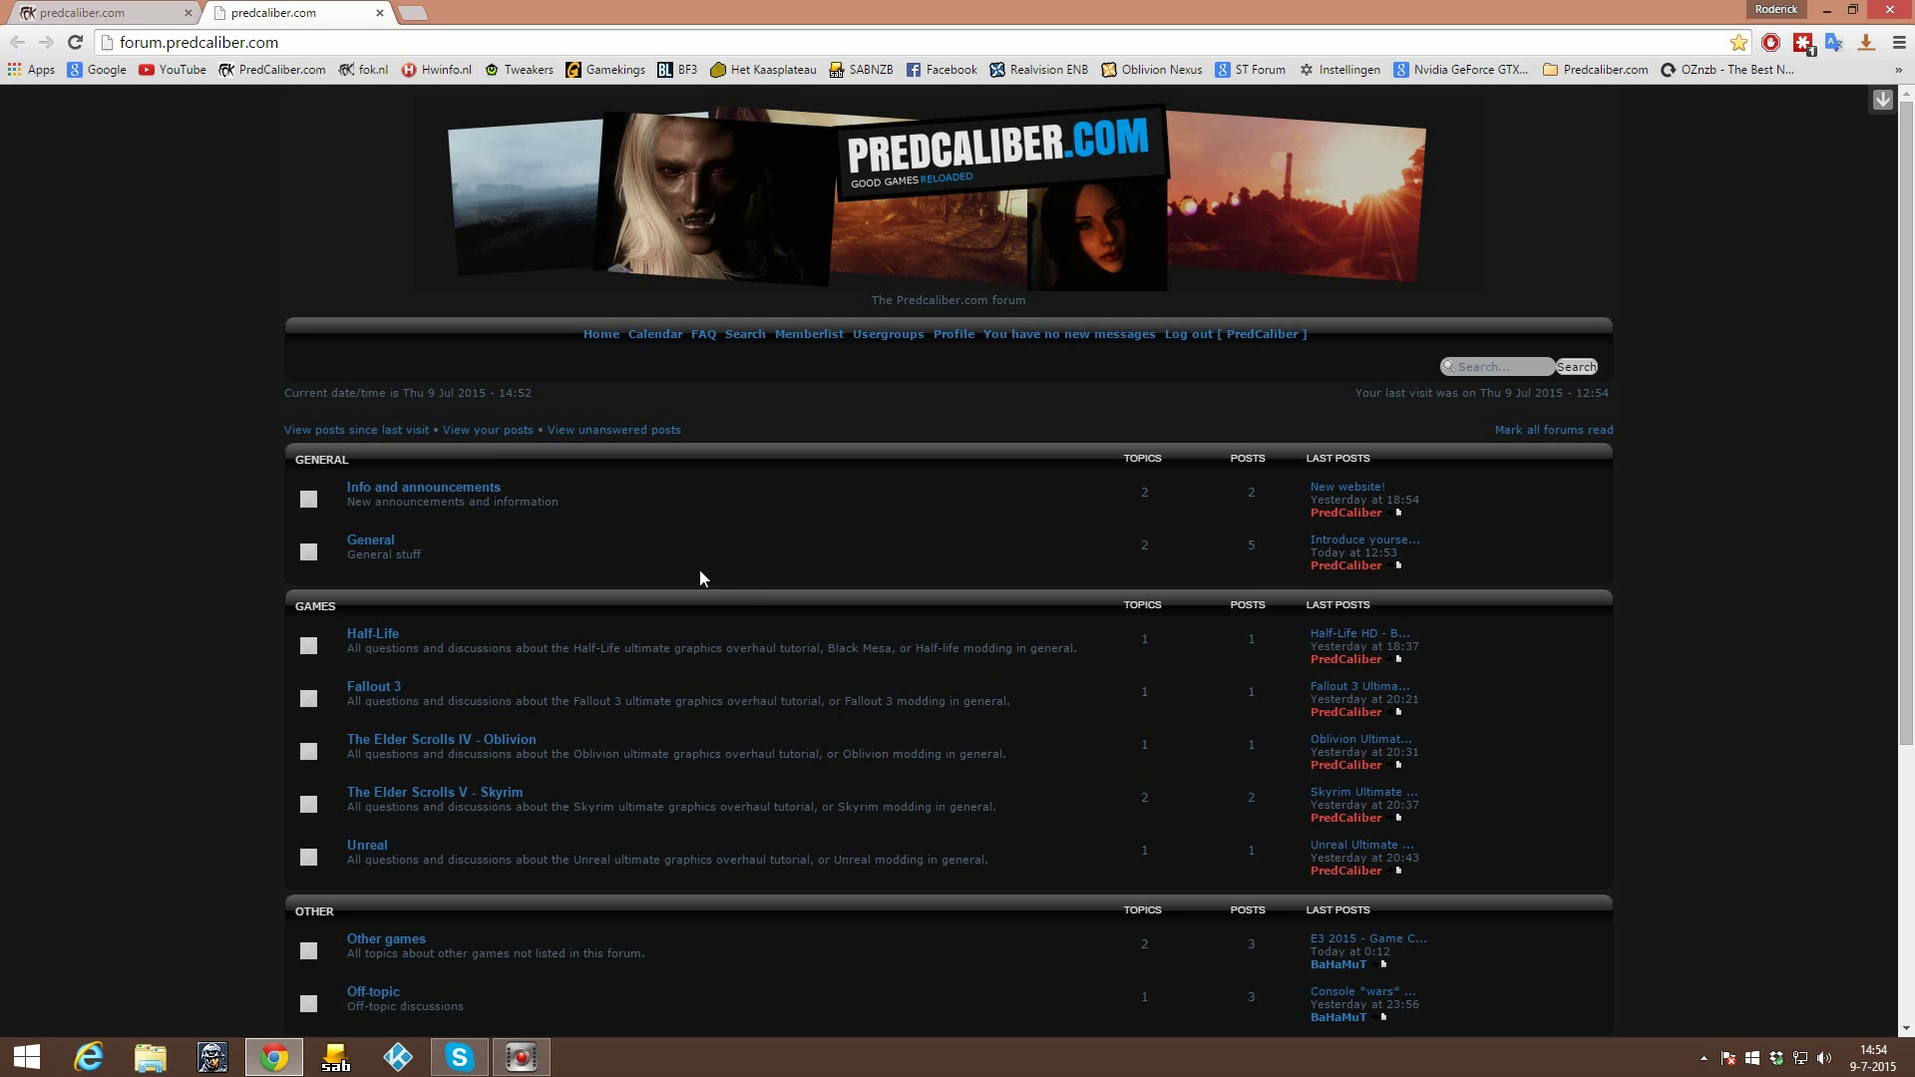
scroll(768, 628, down, 1)
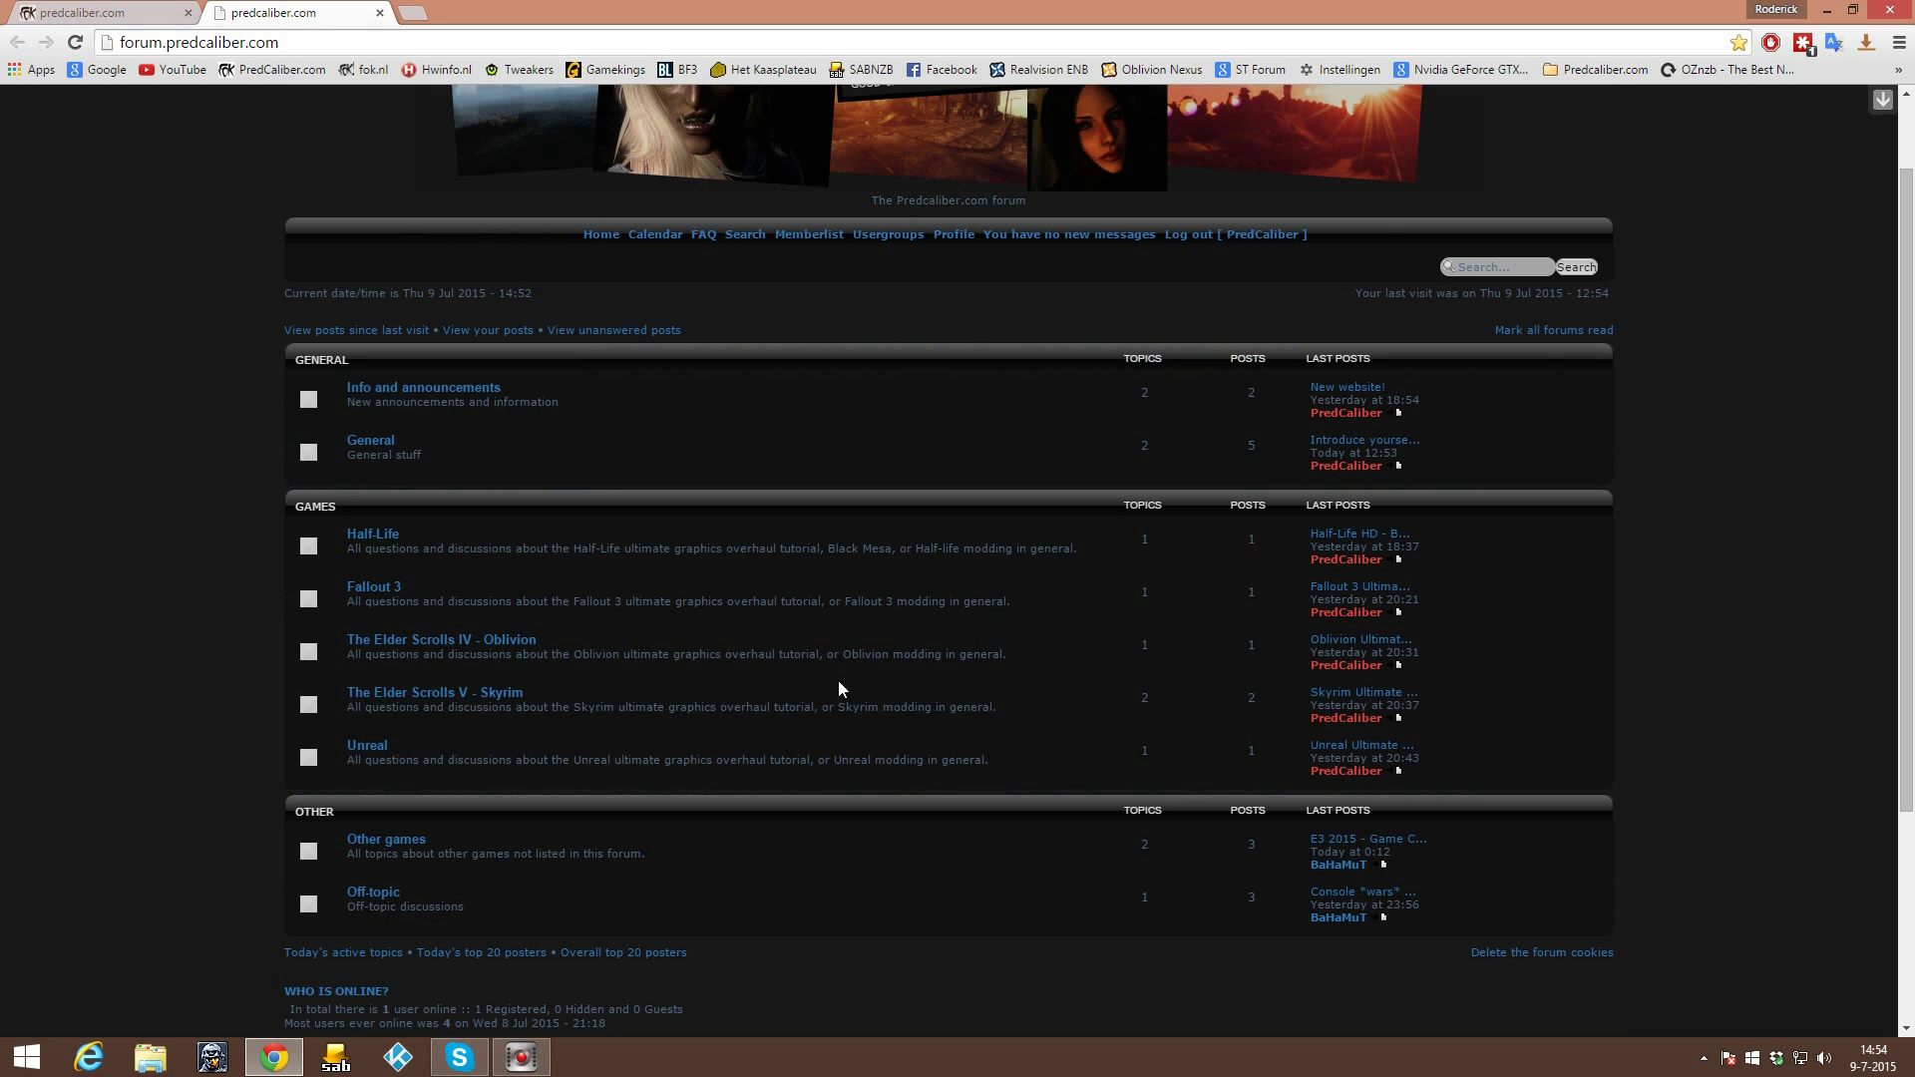
scroll(788, 661, up, 1)
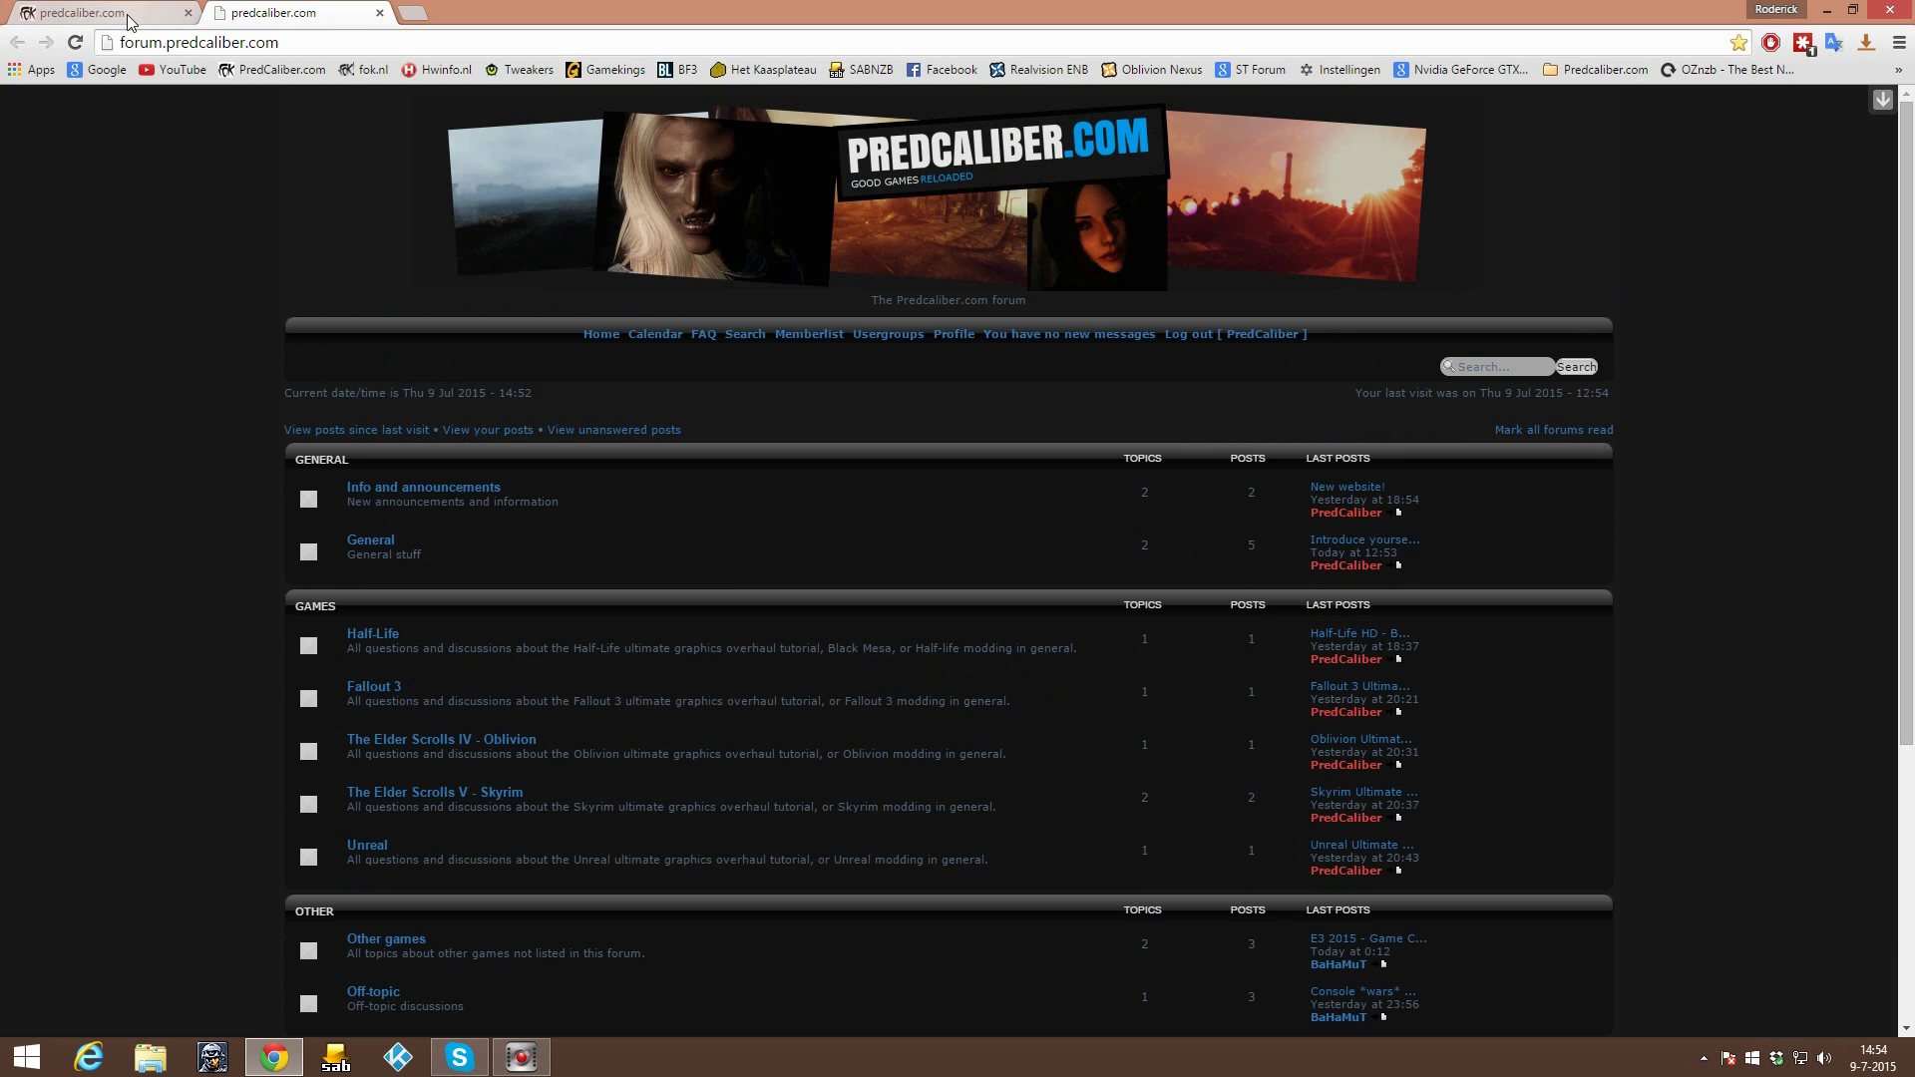
Return to the predcaliber.com home page and open the Doom entry under GAME TUTORIALS.
click(126, 13)
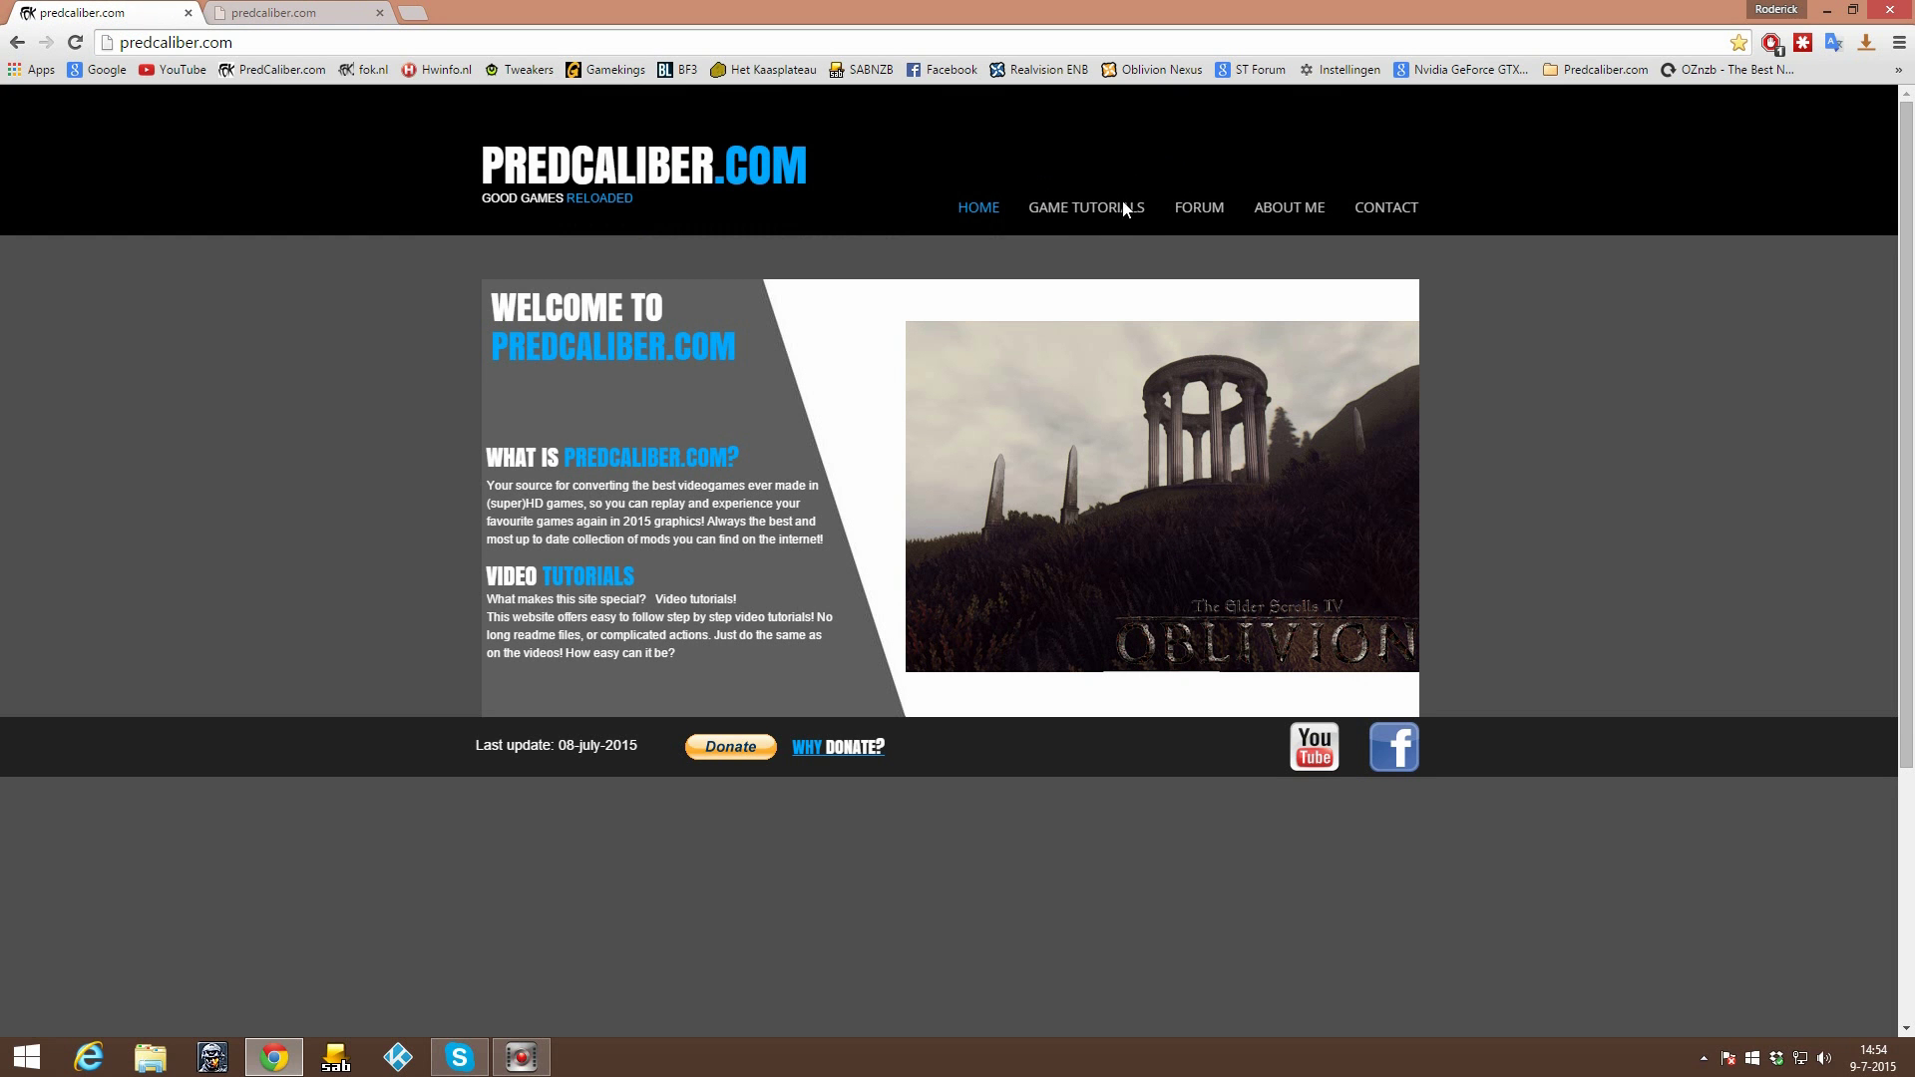
mouse_move(1116, 207)
click(1127, 240)
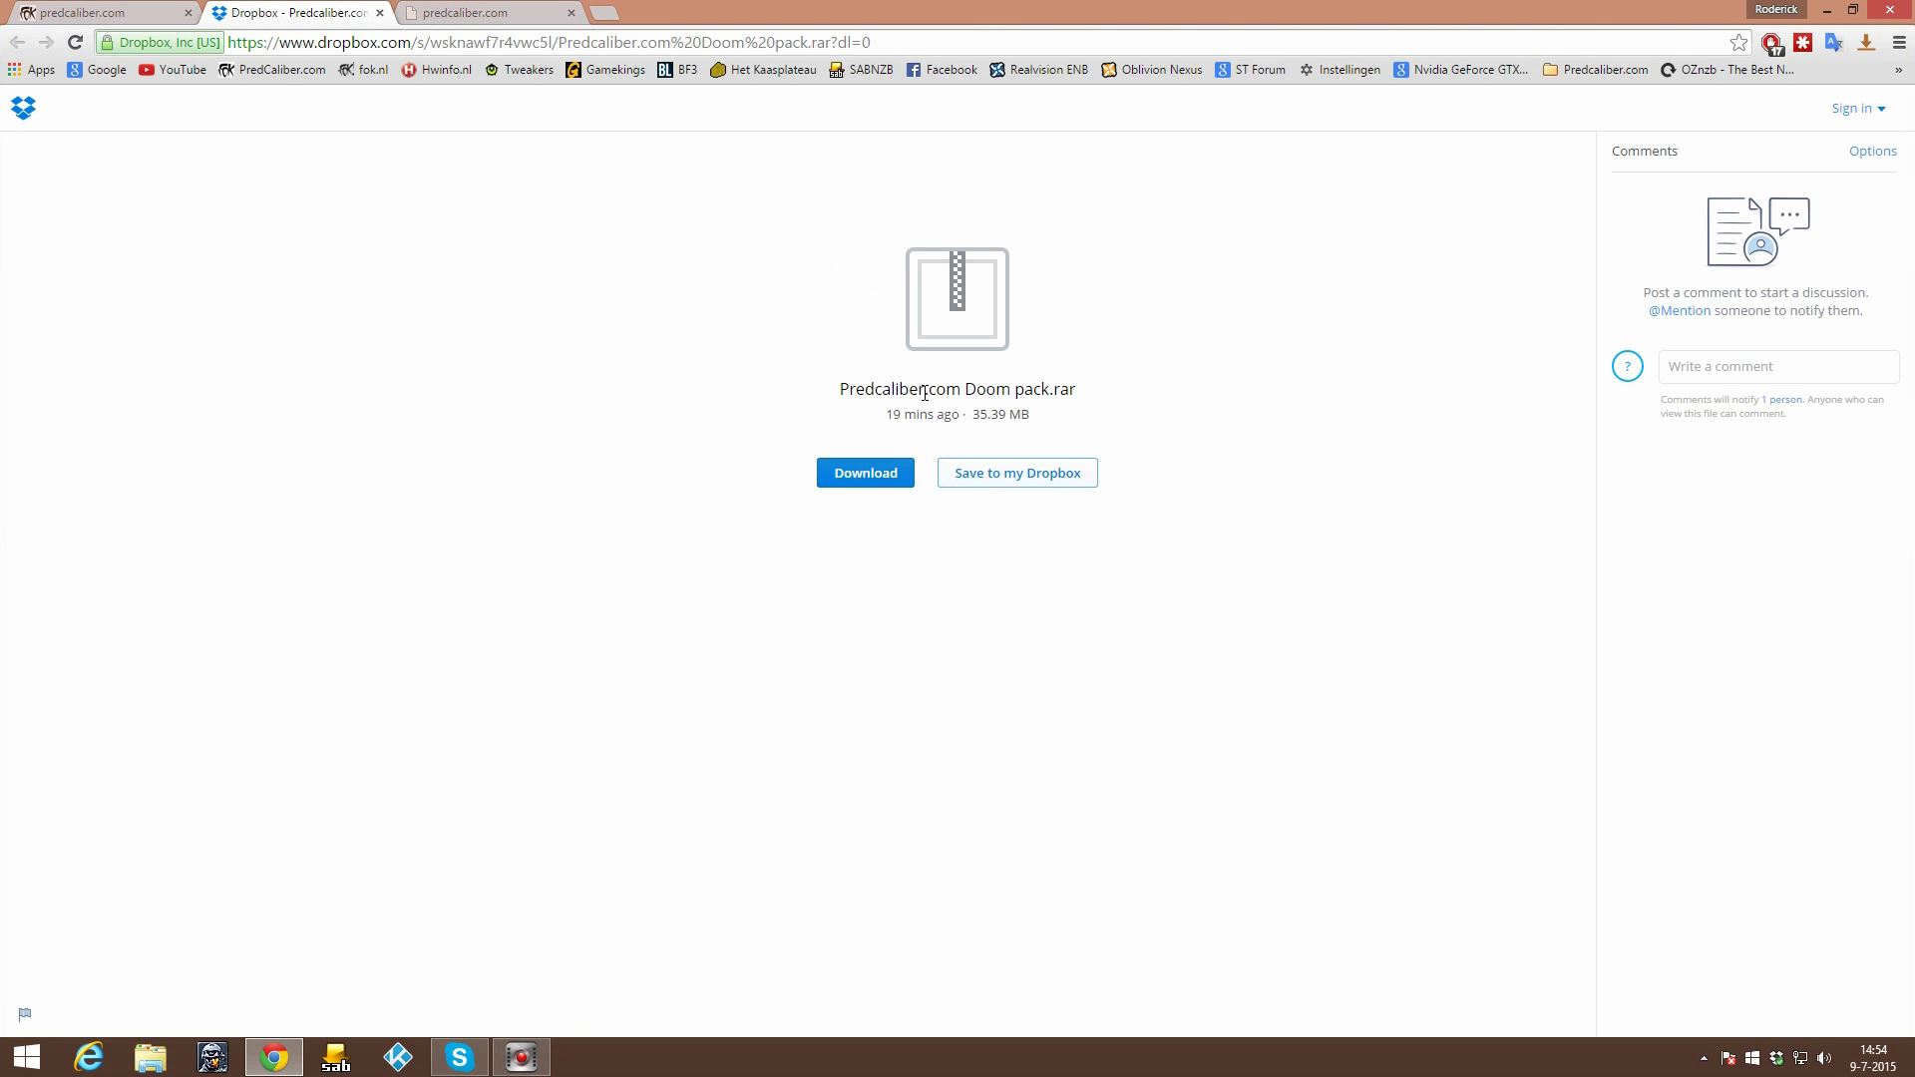
Save 'Predcaliber.com Doom pack.rar' to Bureaublad, close the Dropbox tab and show the desktop.
click(875, 480)
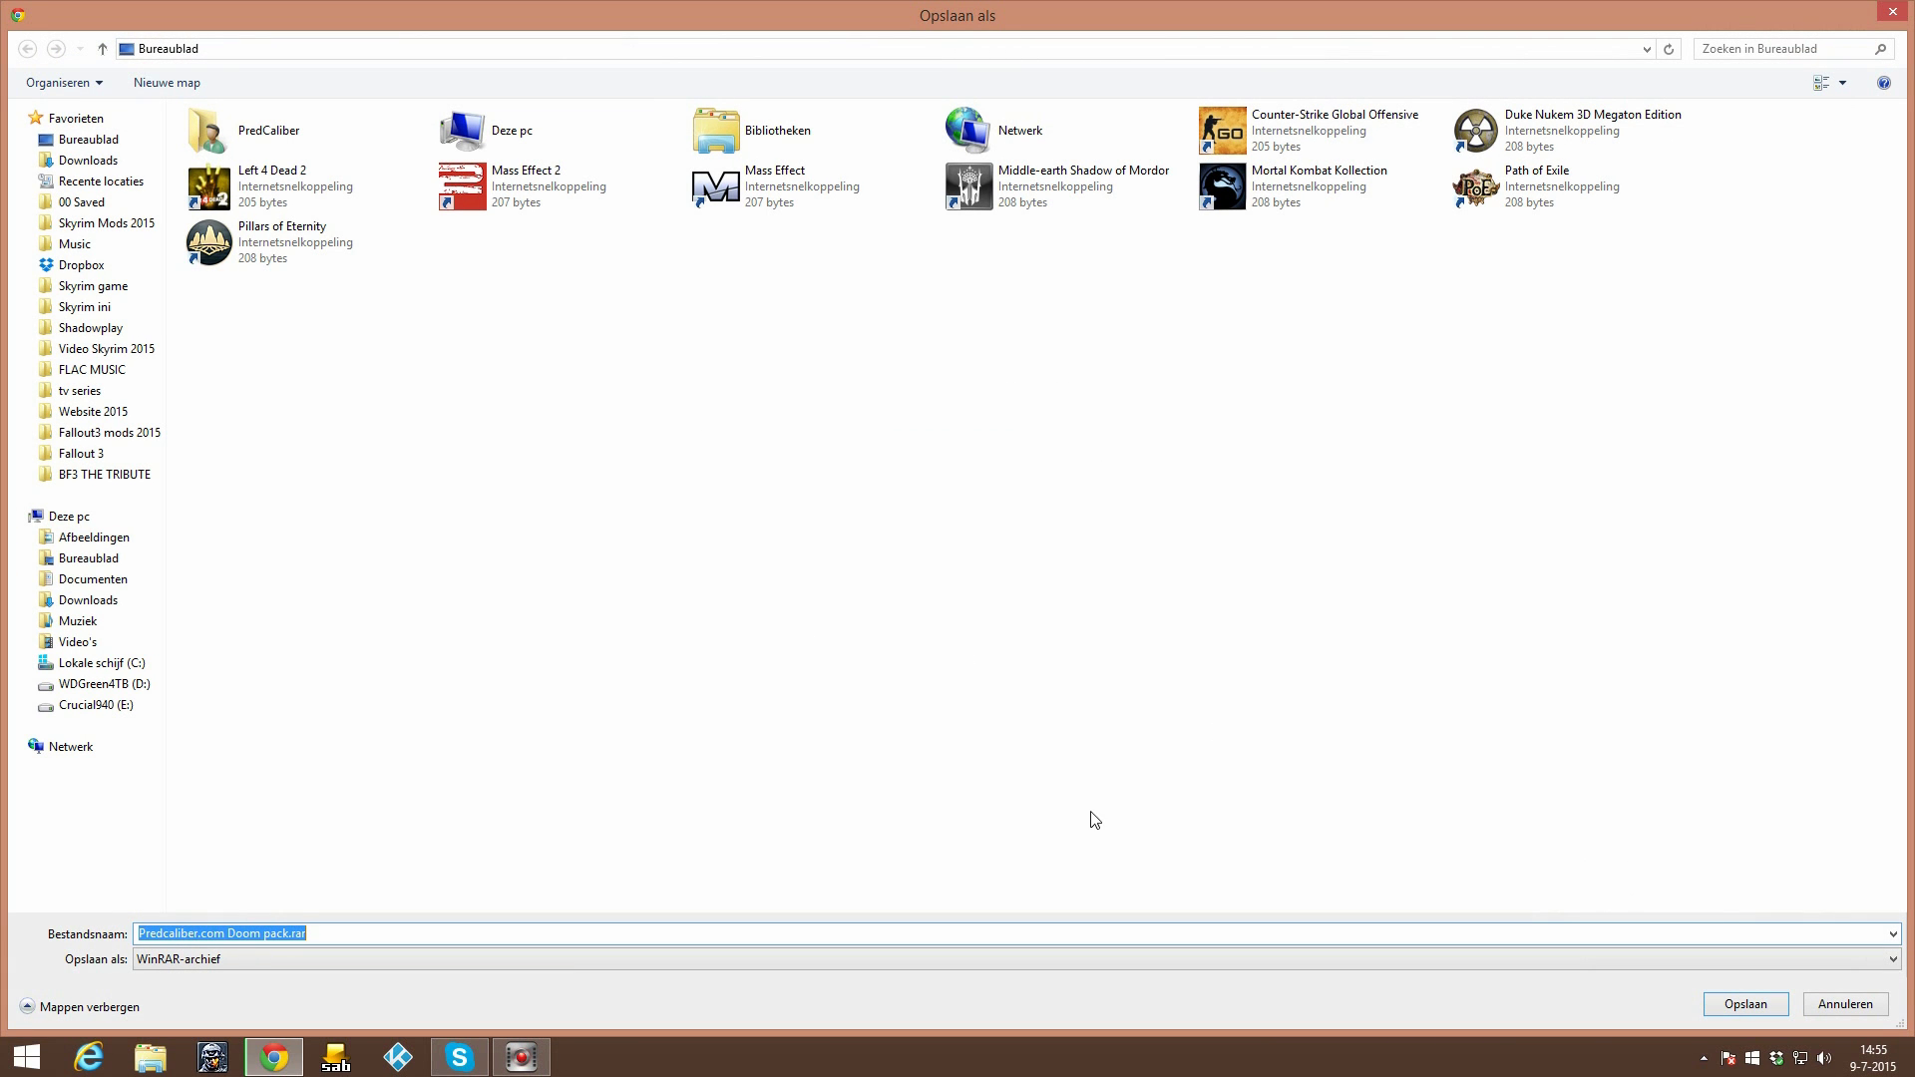
click(1780, 1001)
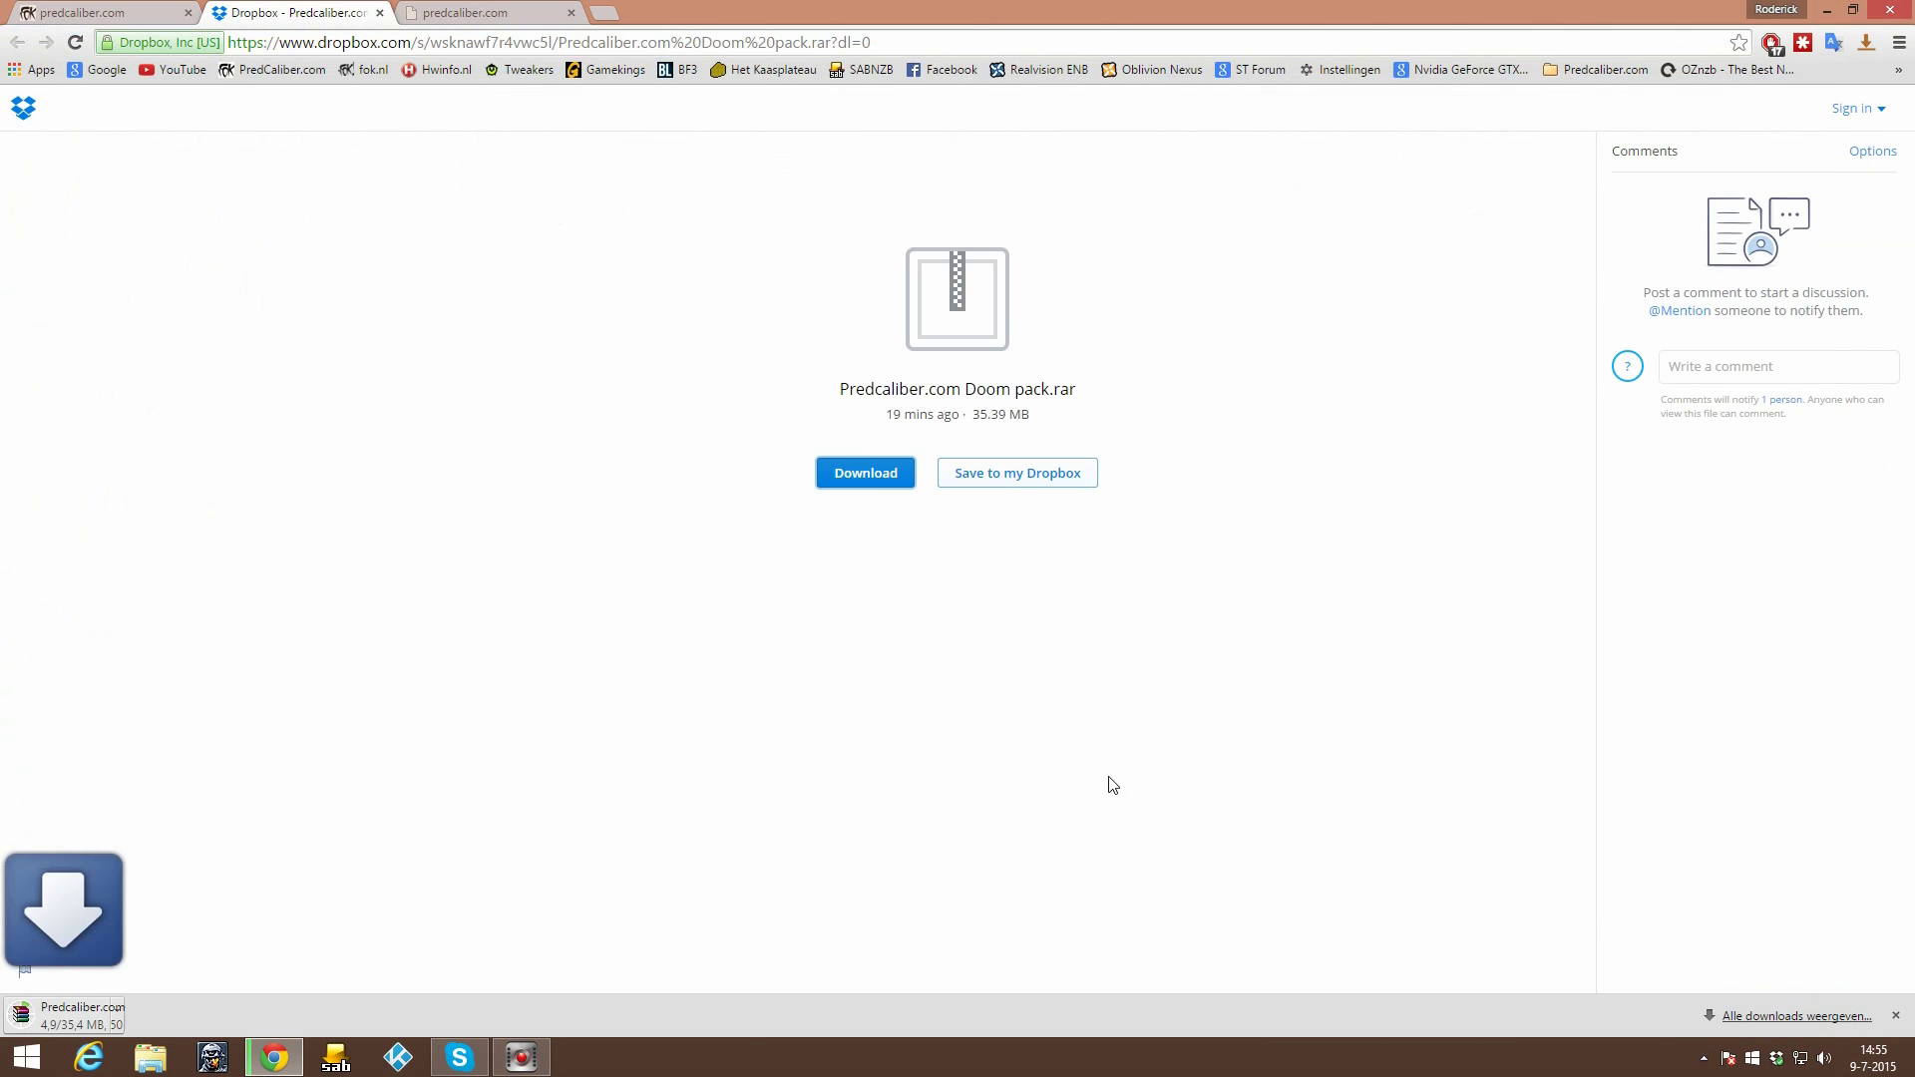
click(379, 13)
key(super+d)
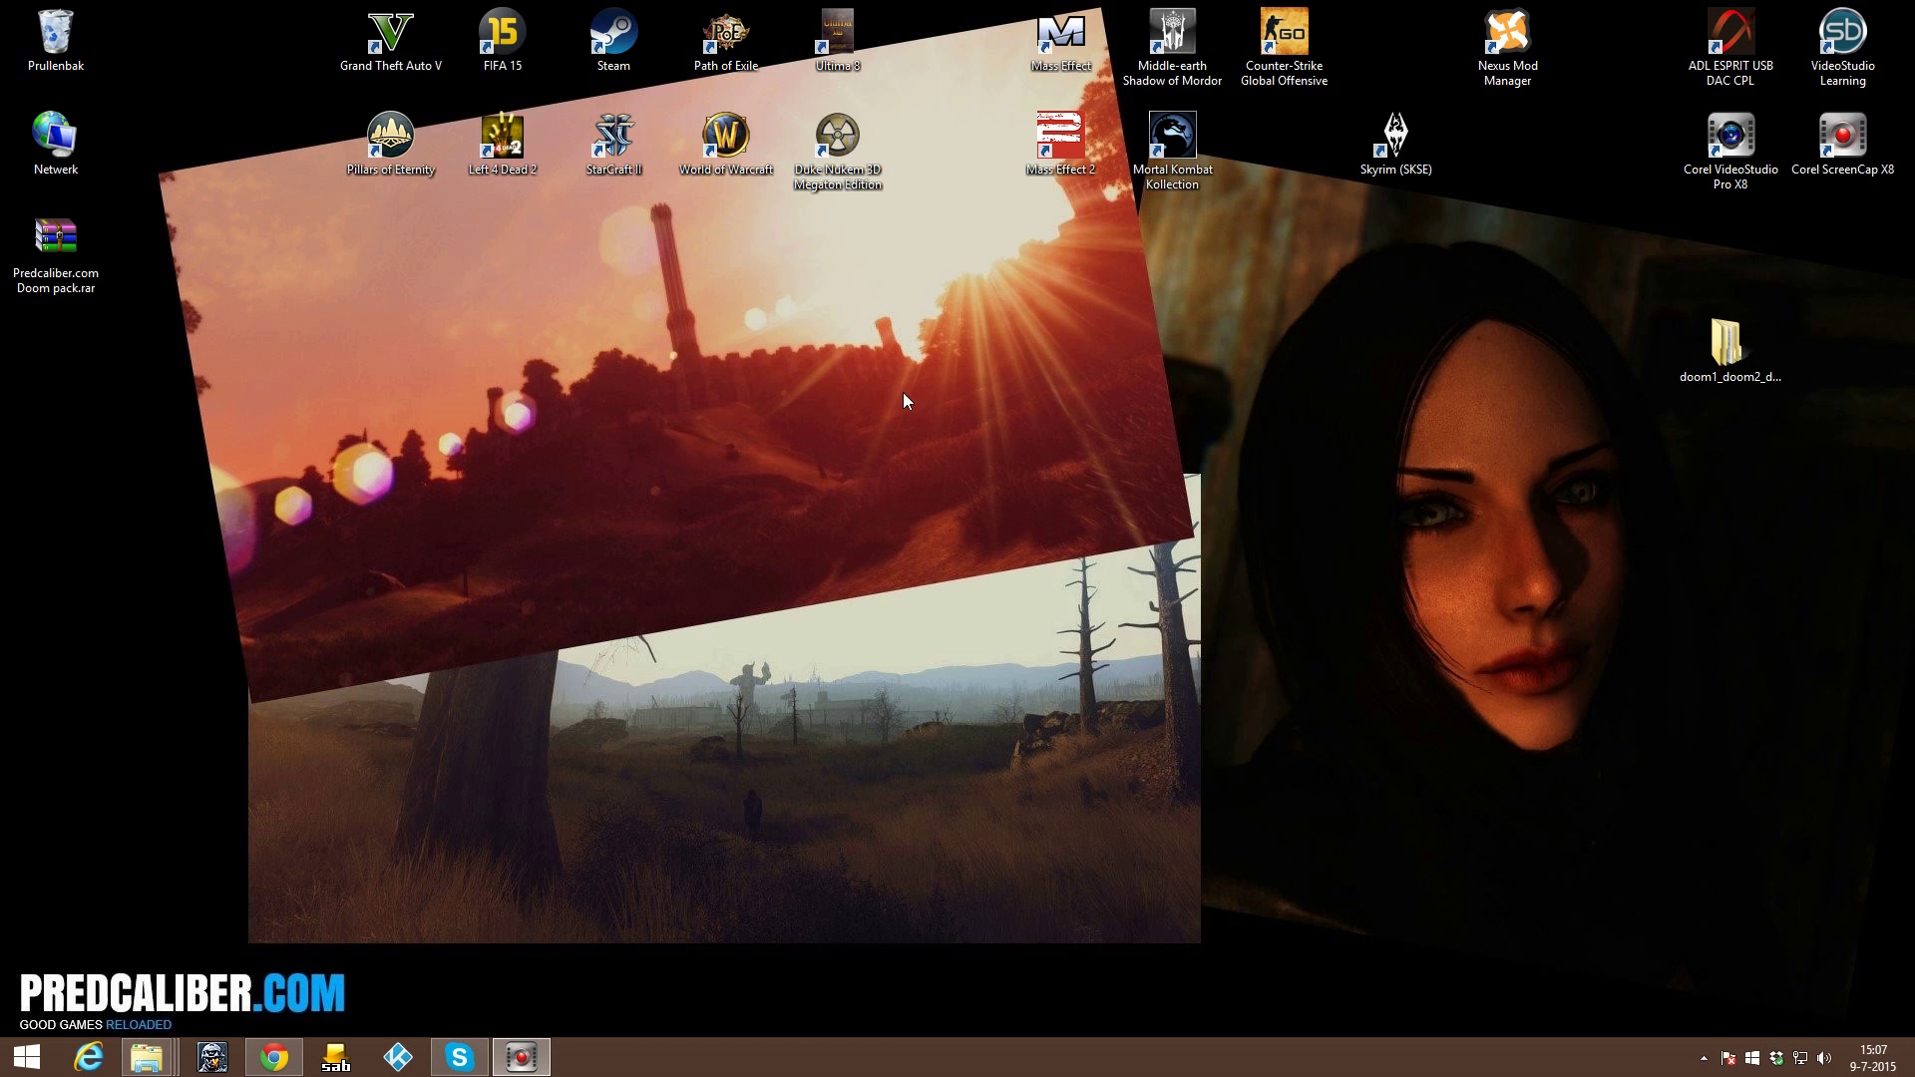
Extract the rar into a 'Predcaliber.com Doom pack' folder, then open the WAD folder's Wads subfolder.
right_click(62, 273)
click(141, 396)
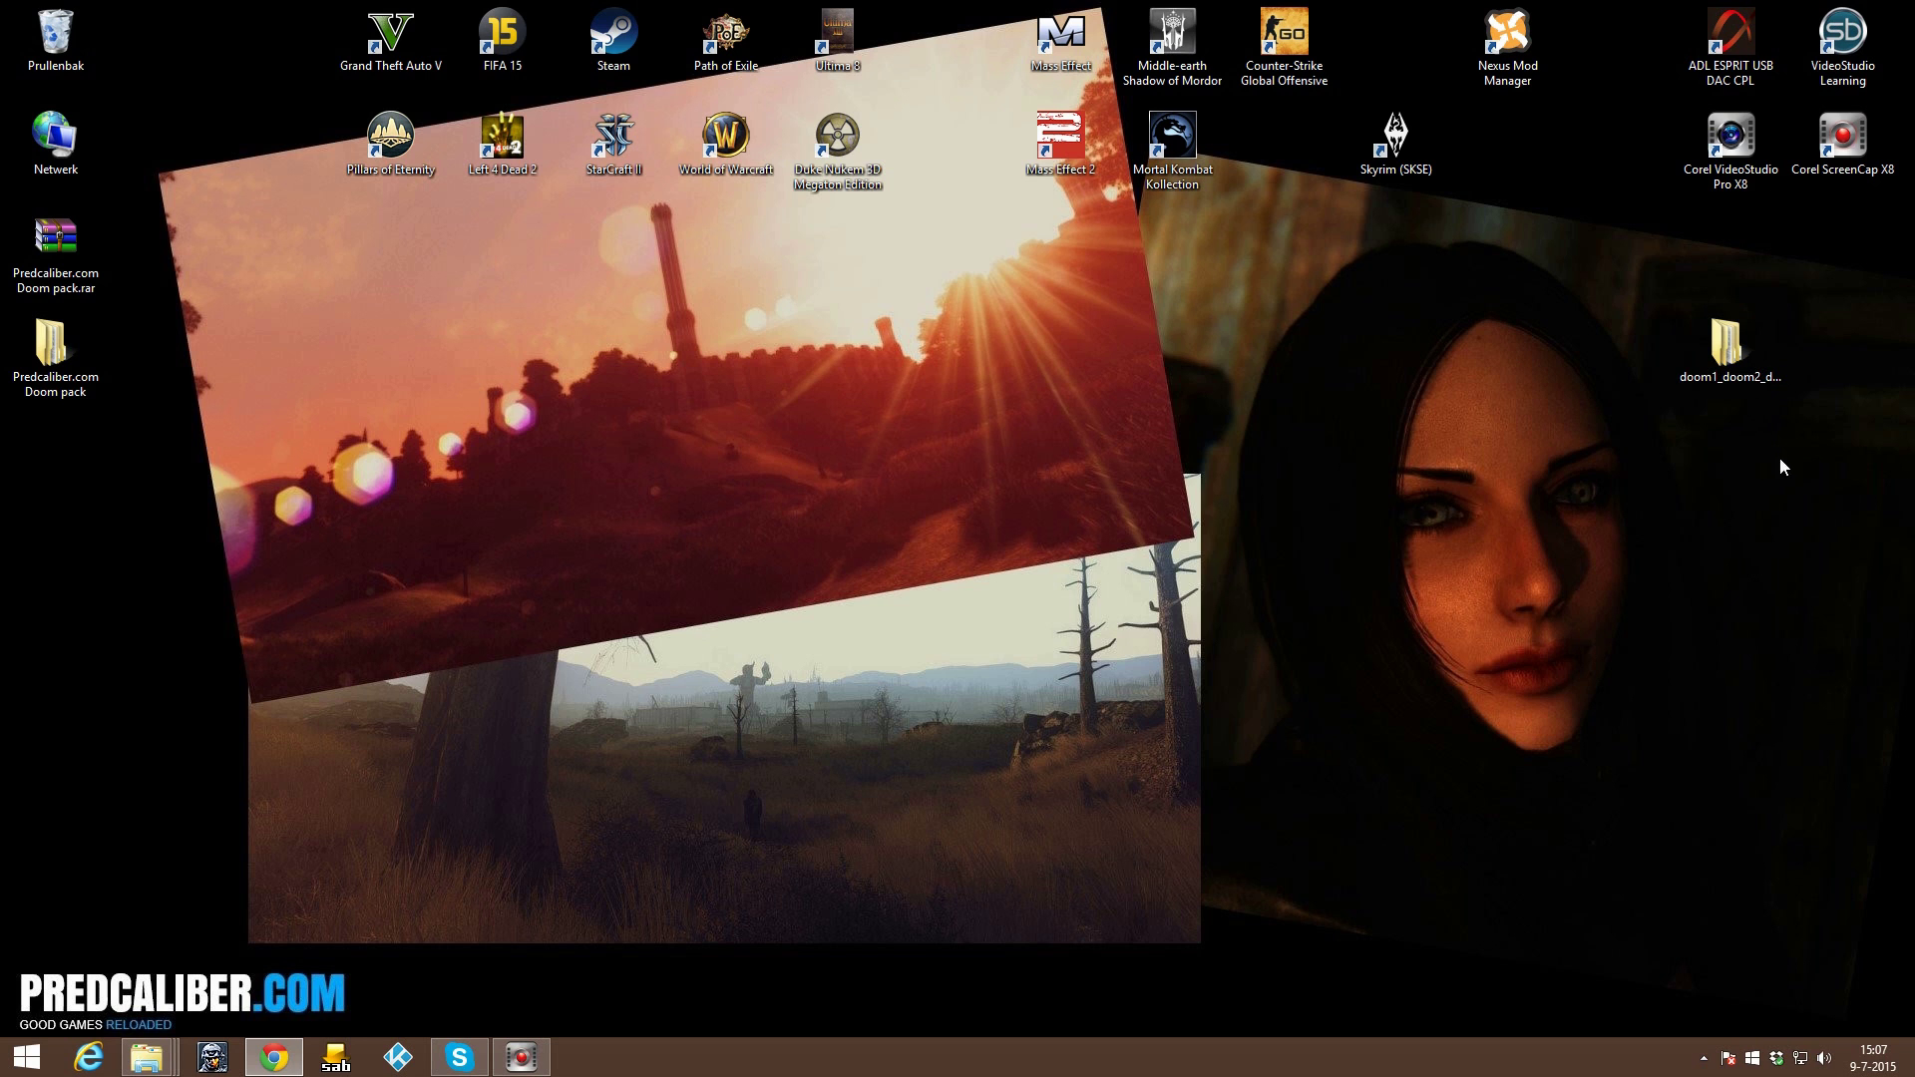
double_click(1732, 375)
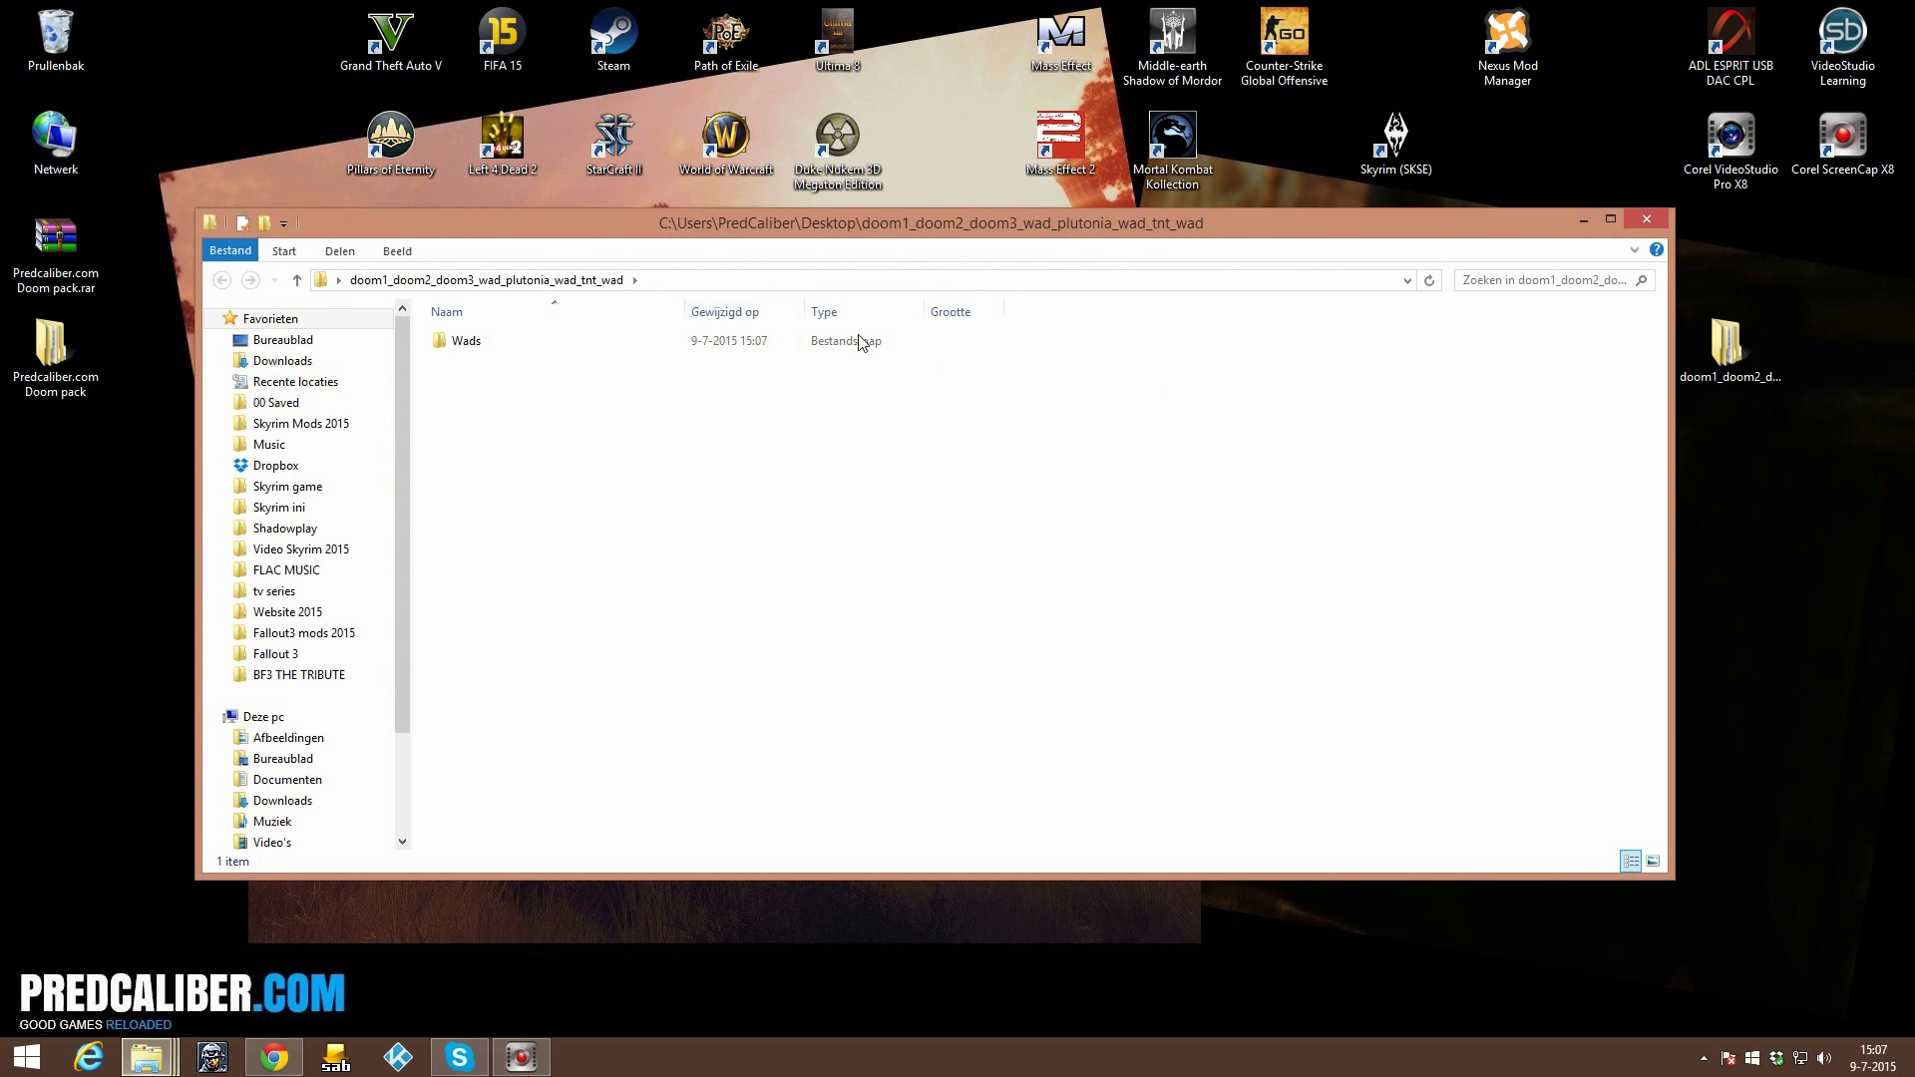
double_click(734, 342)
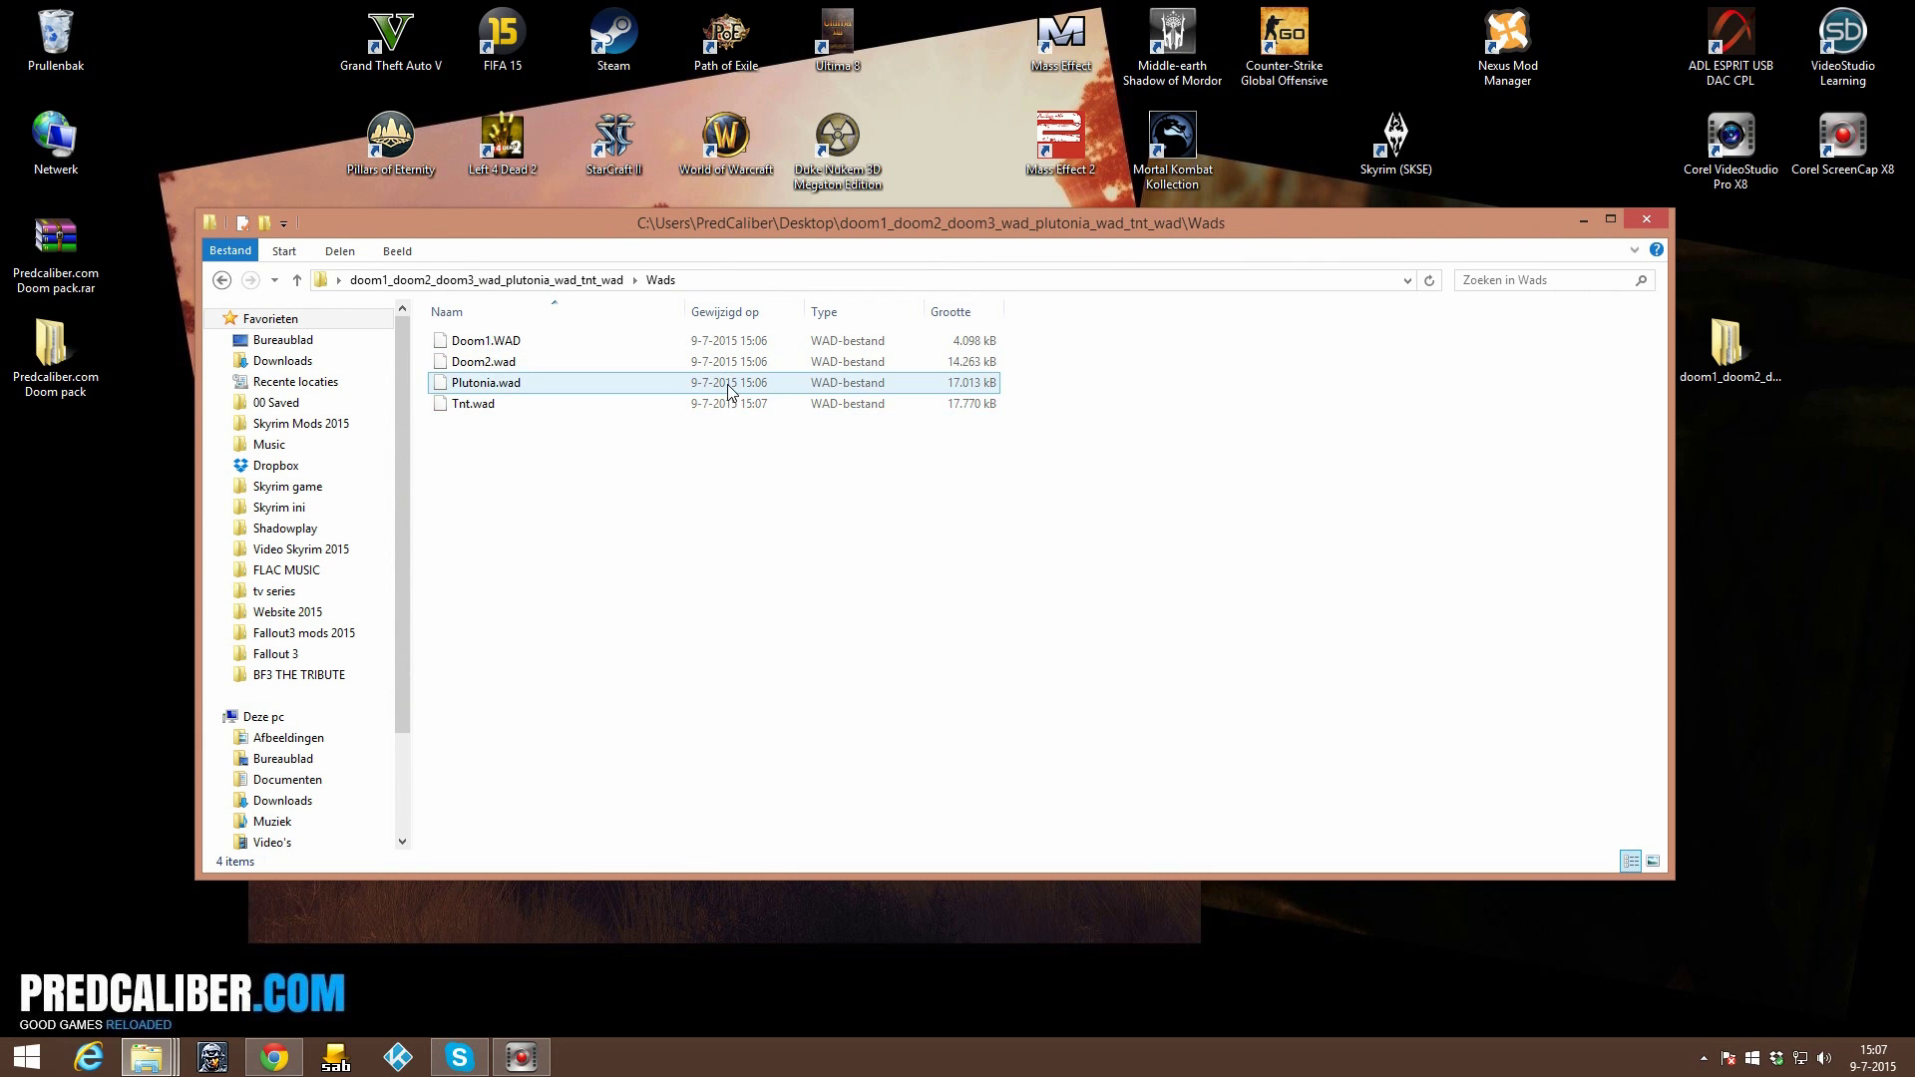
Review the WAD files Tnt.wad, Doom2.wad and Doom1.WAD, then select the desktop WAD folder.
click(743, 405)
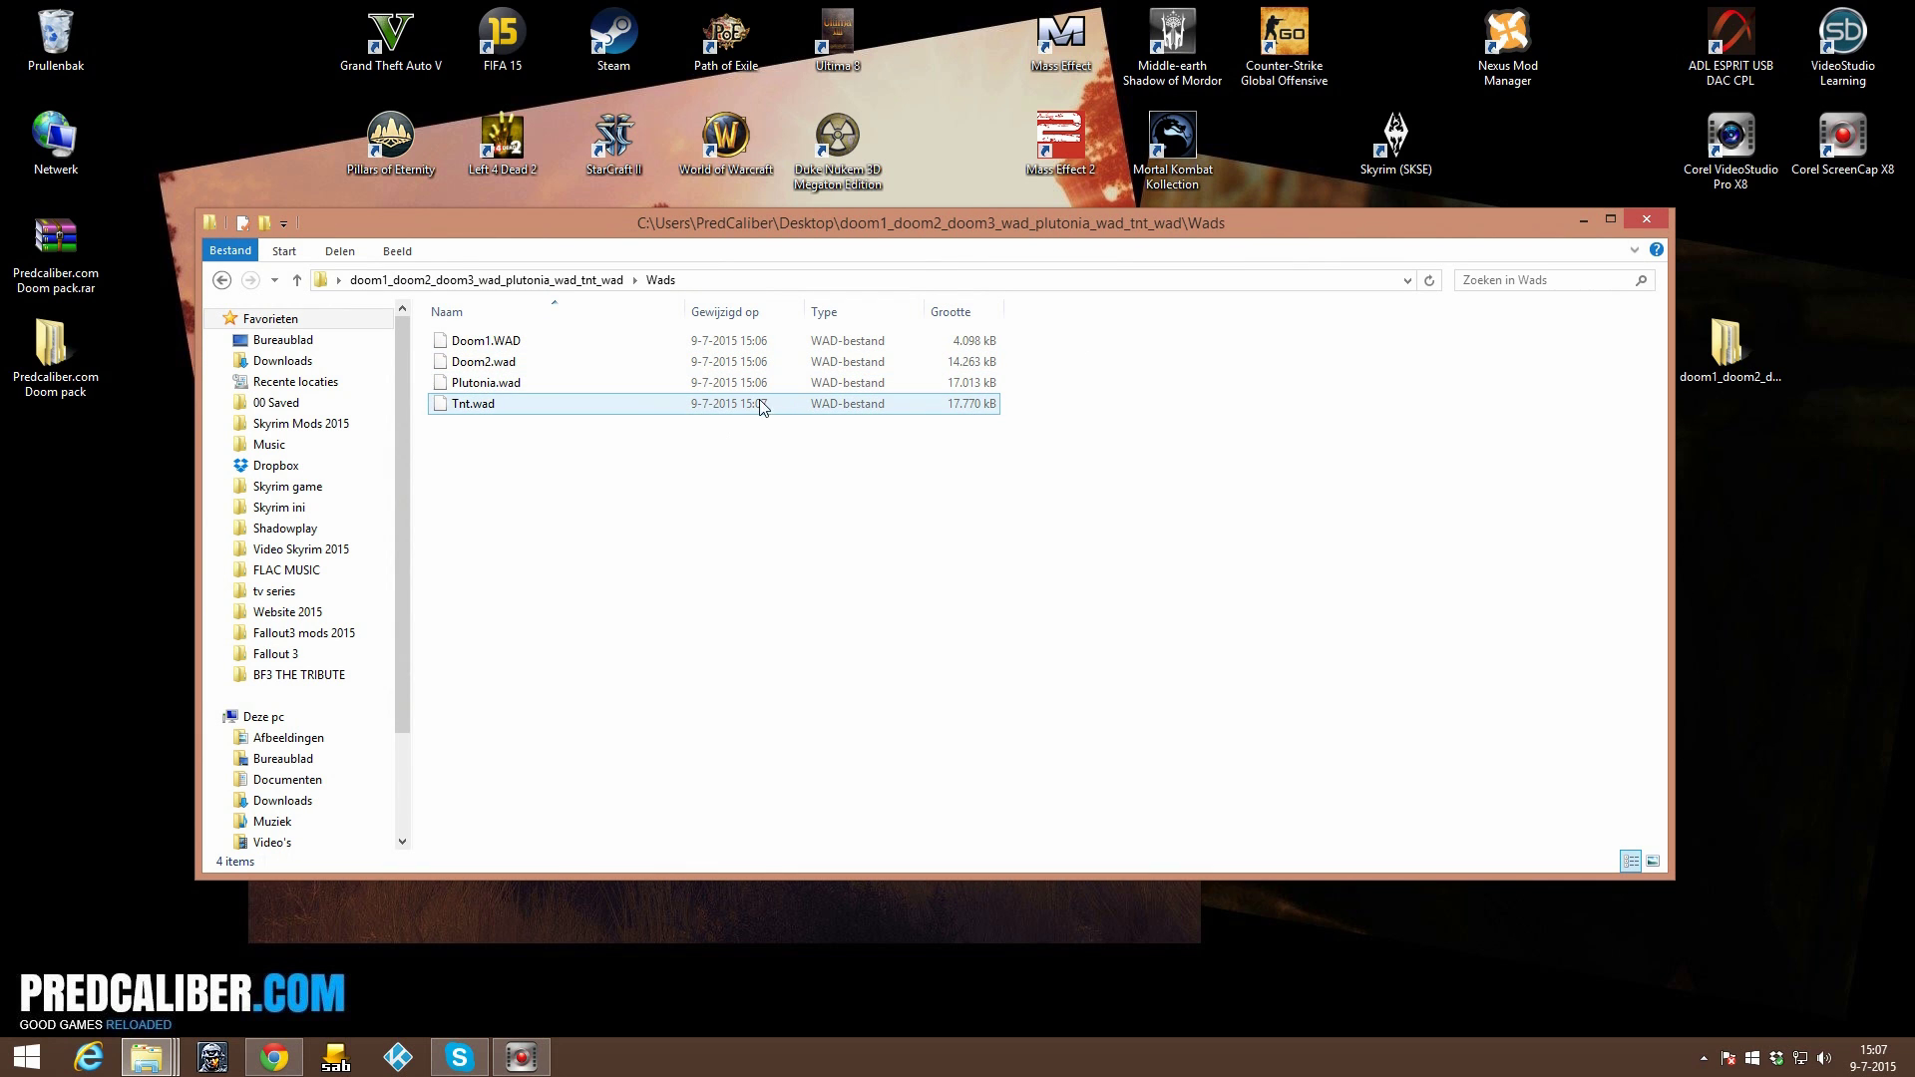
click(761, 363)
click(738, 342)
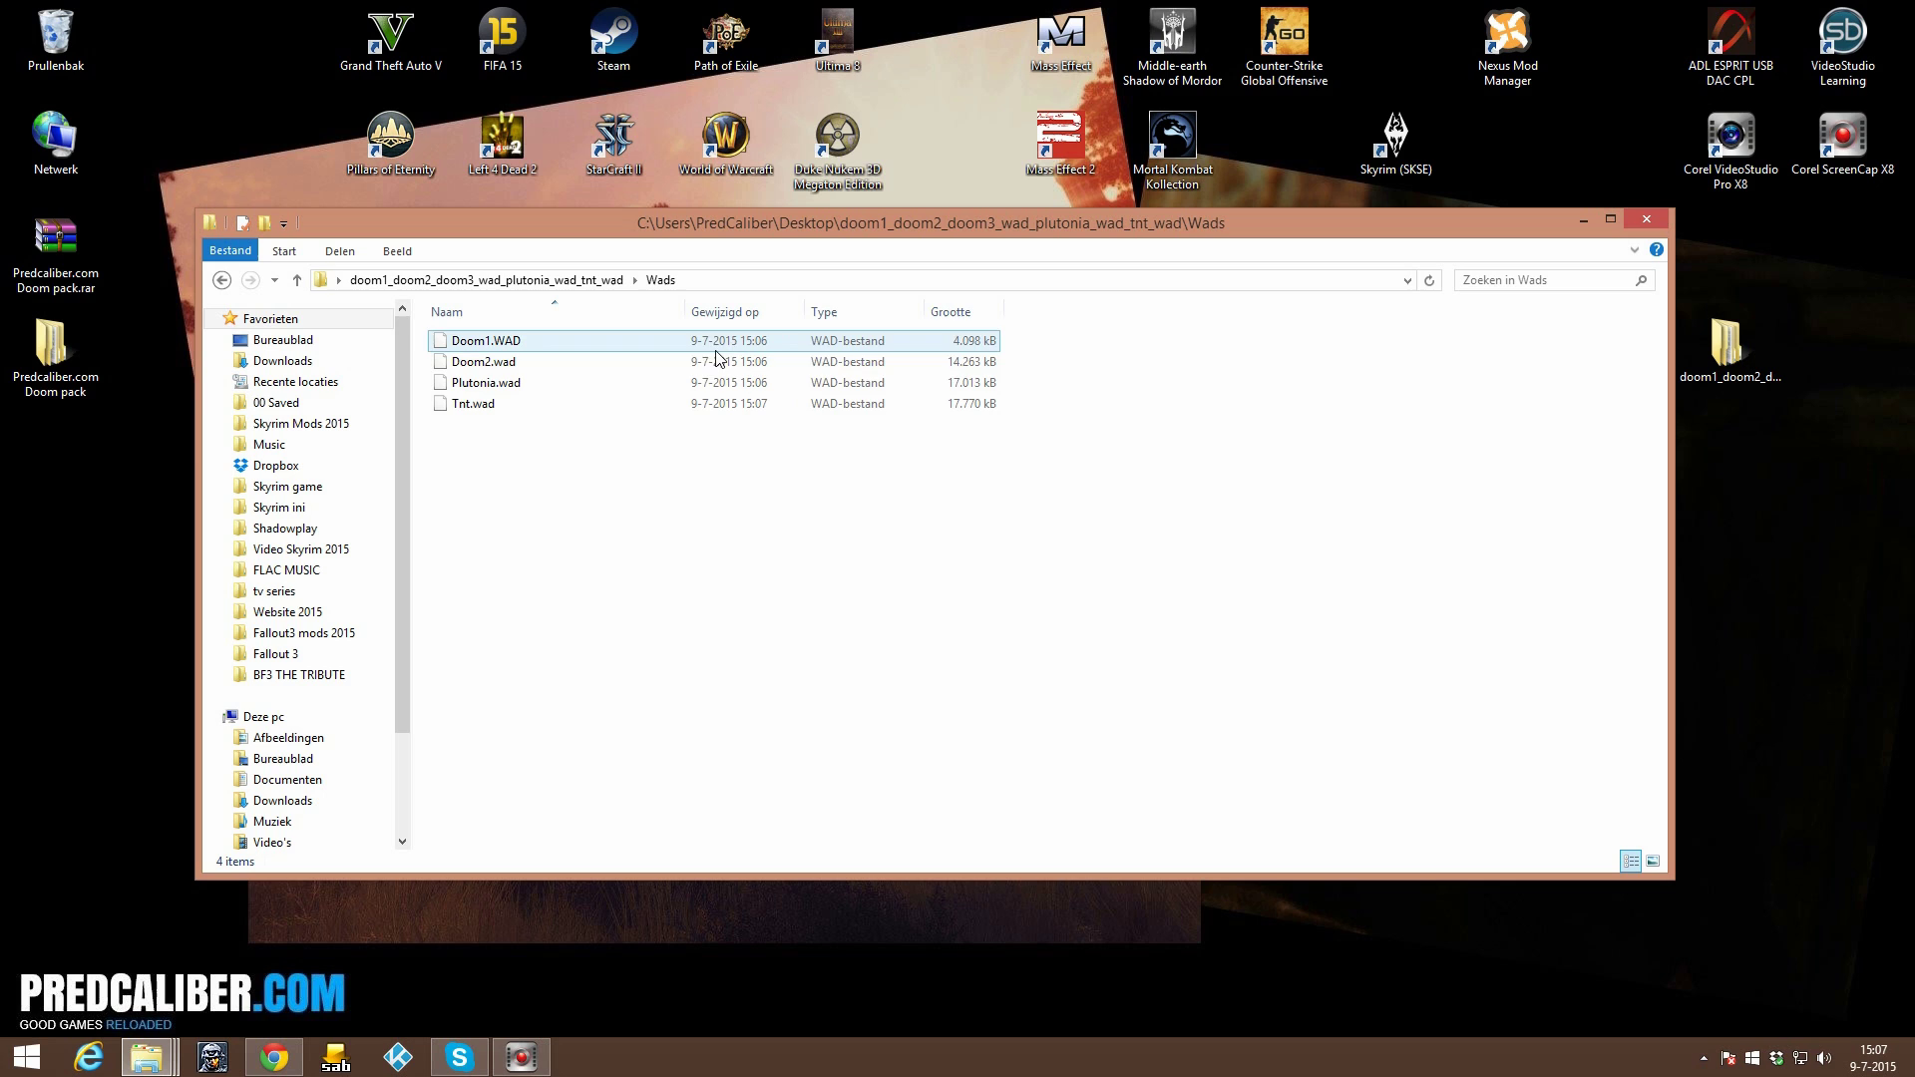
click(698, 363)
click(684, 347)
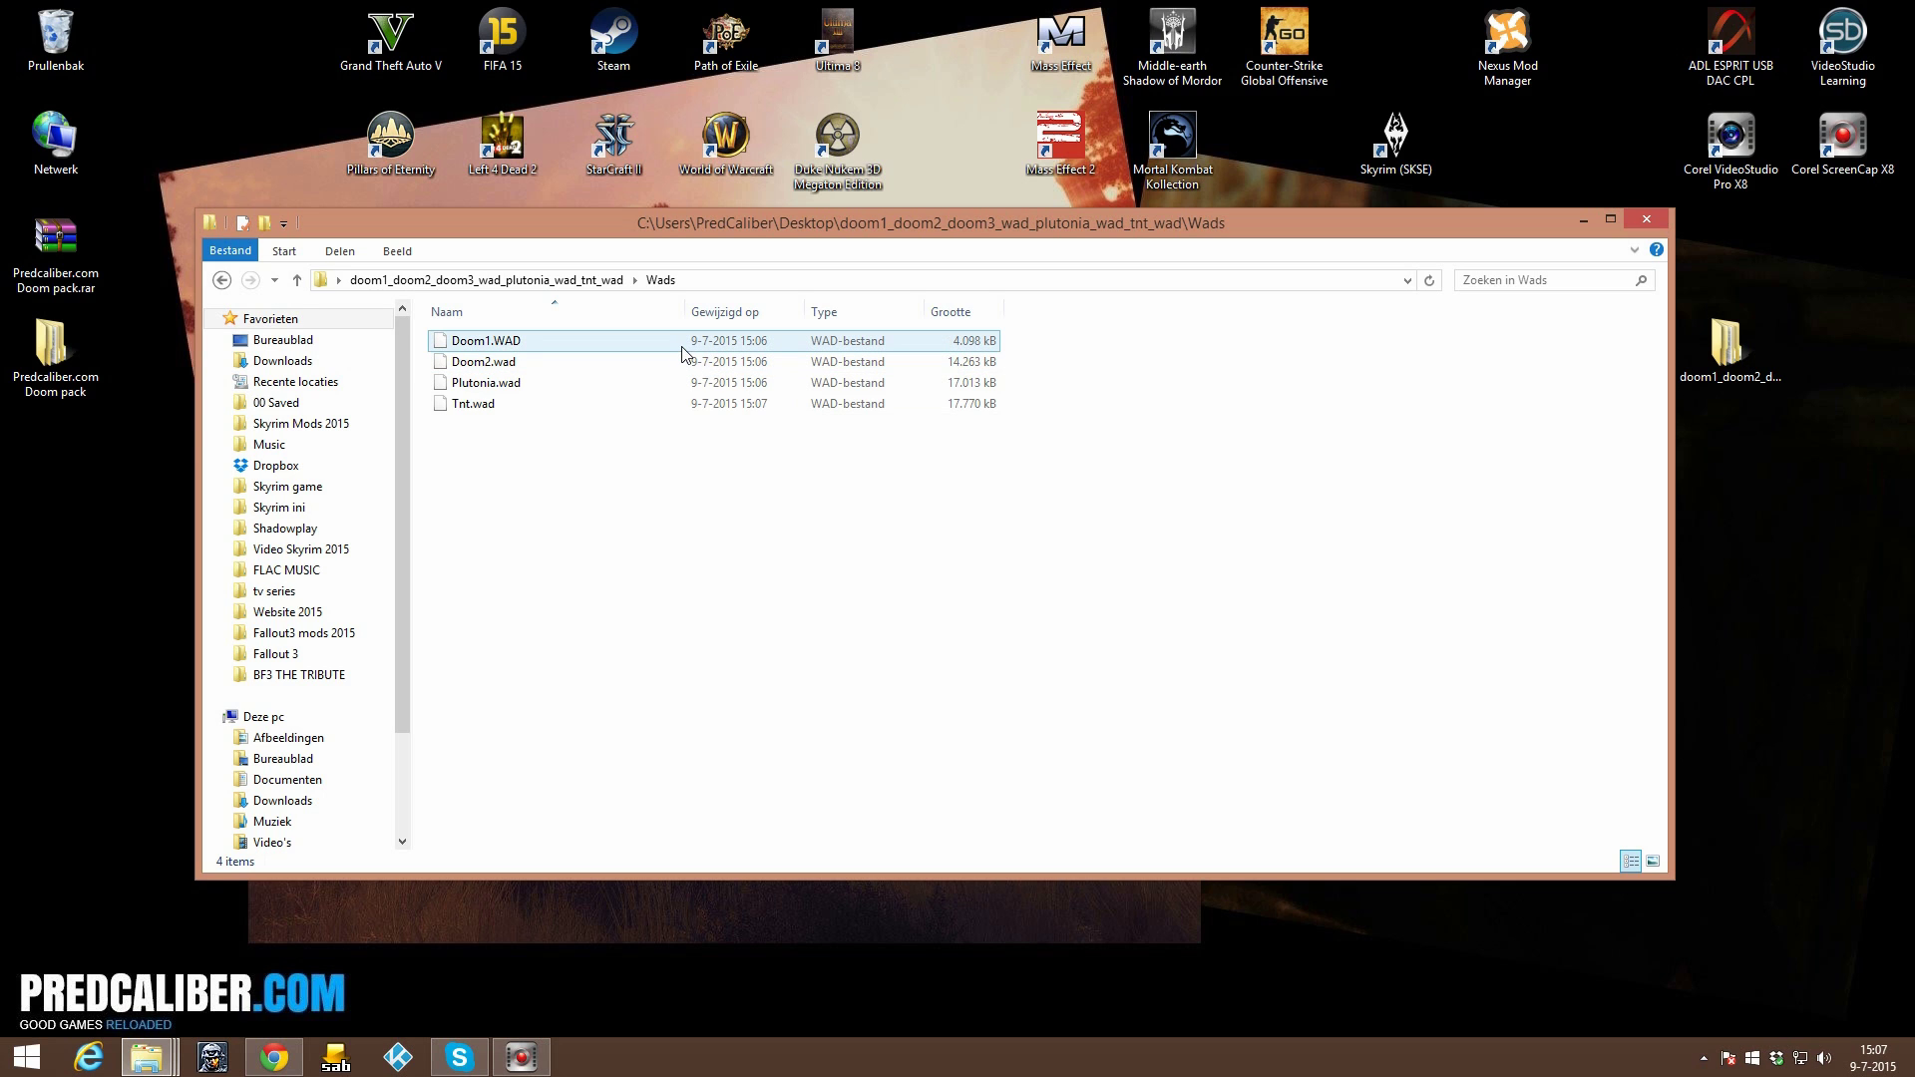
click(584, 344)
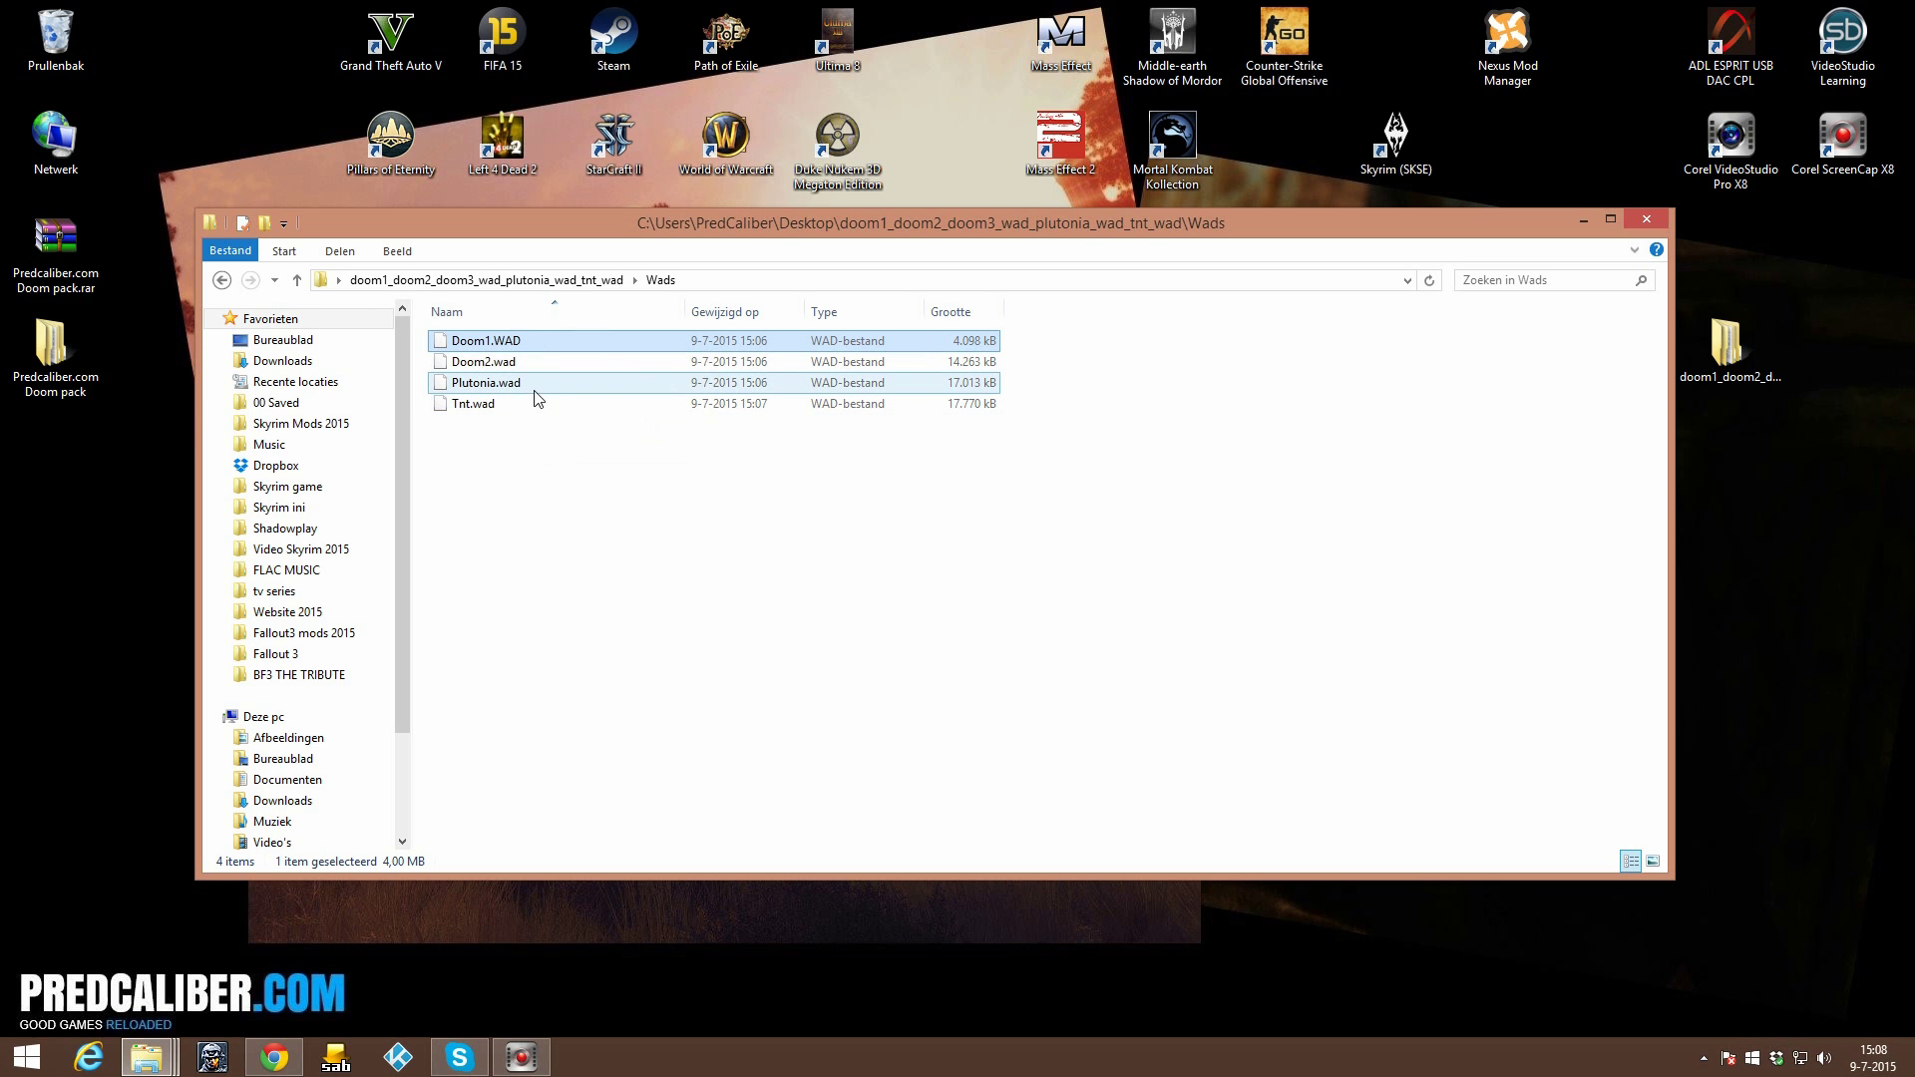
click(1250, 439)
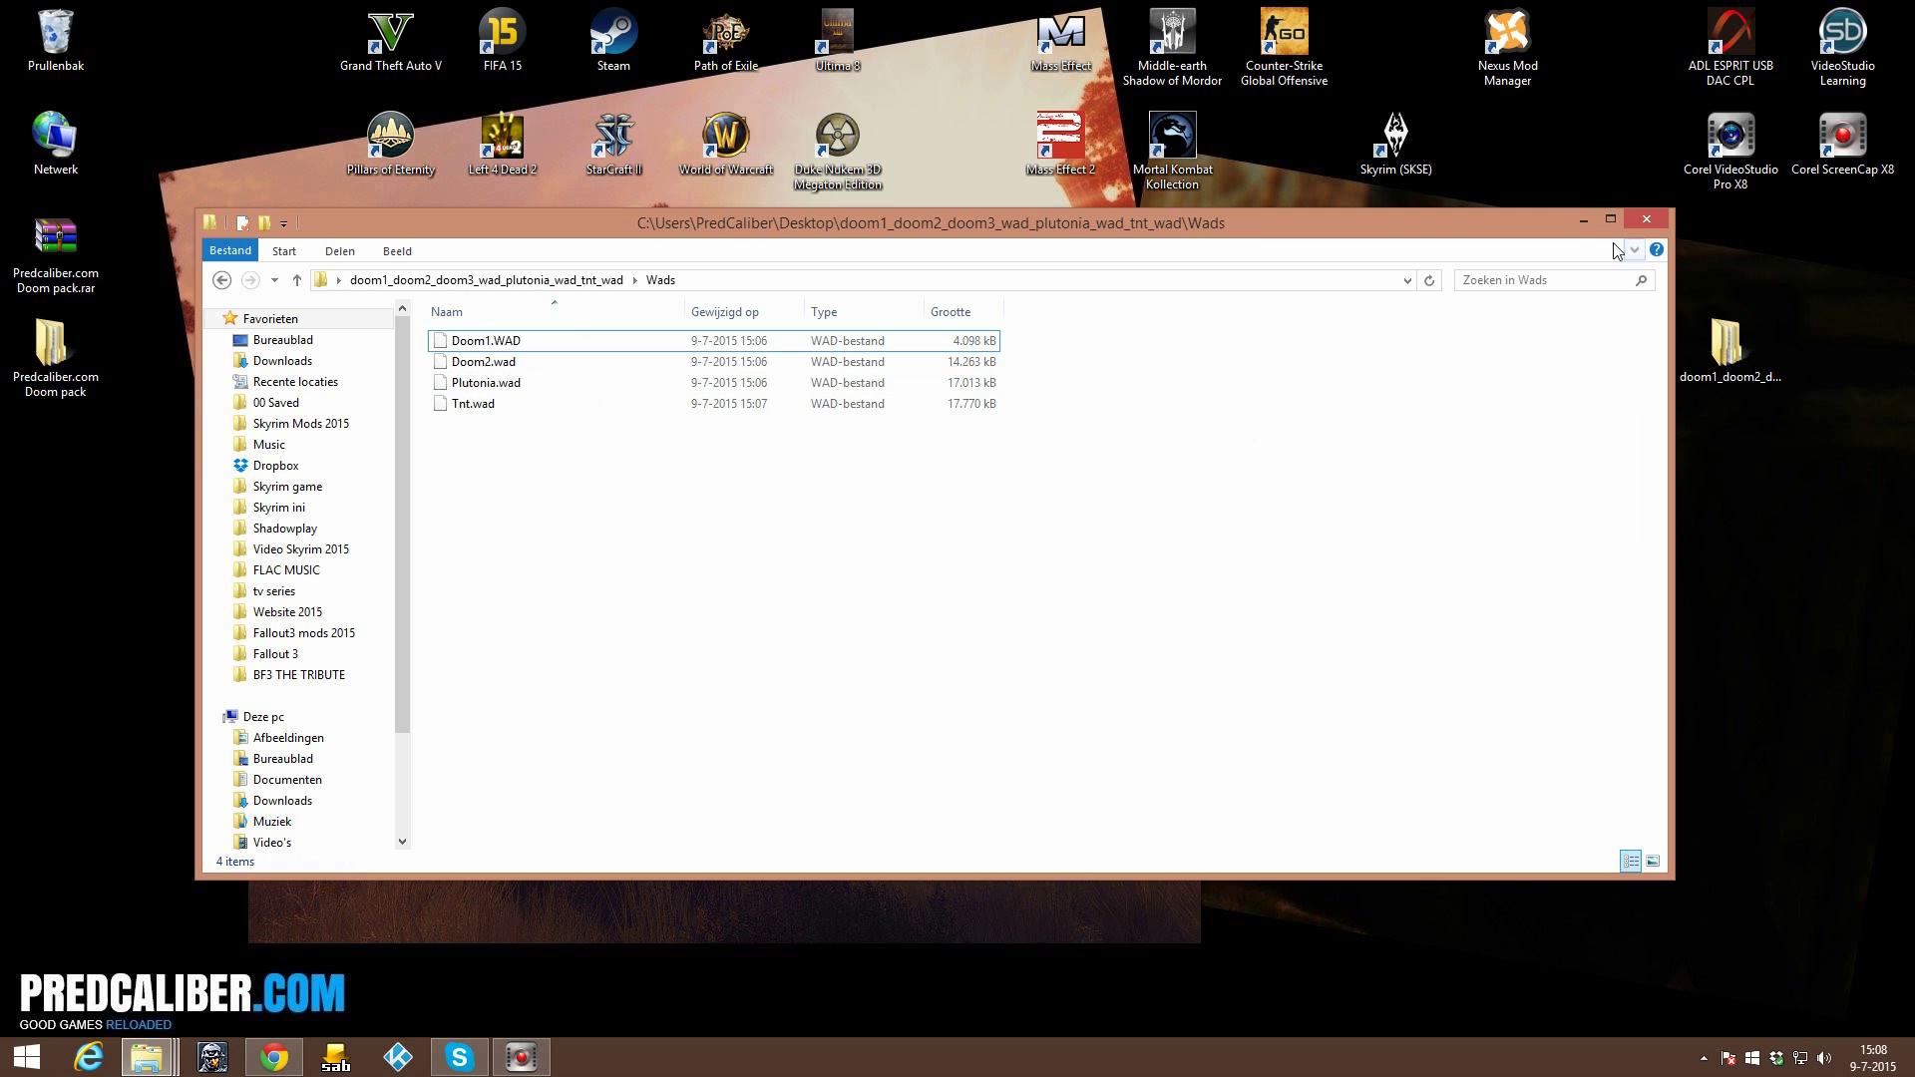
click(1729, 350)
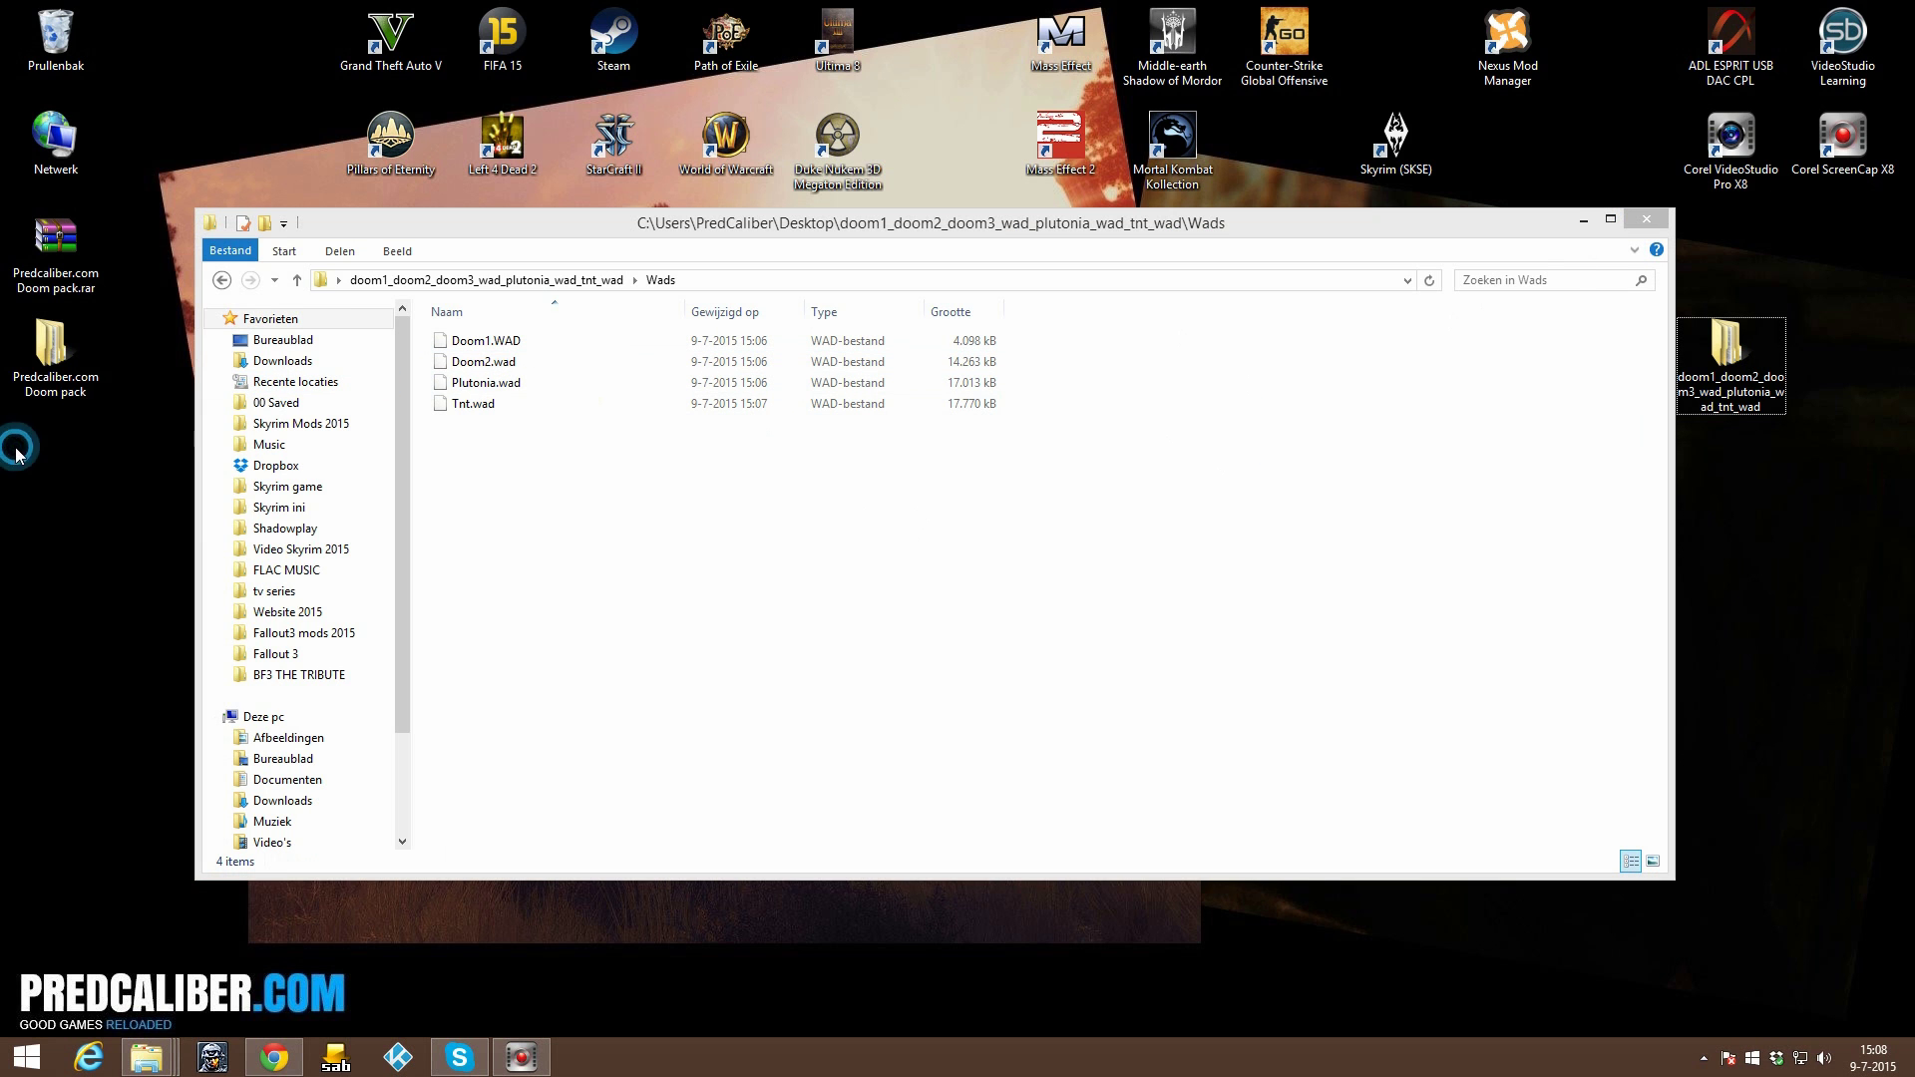
Open the Predcaliber.com Doom pack folder and its rars subfolder.
click(1583, 220)
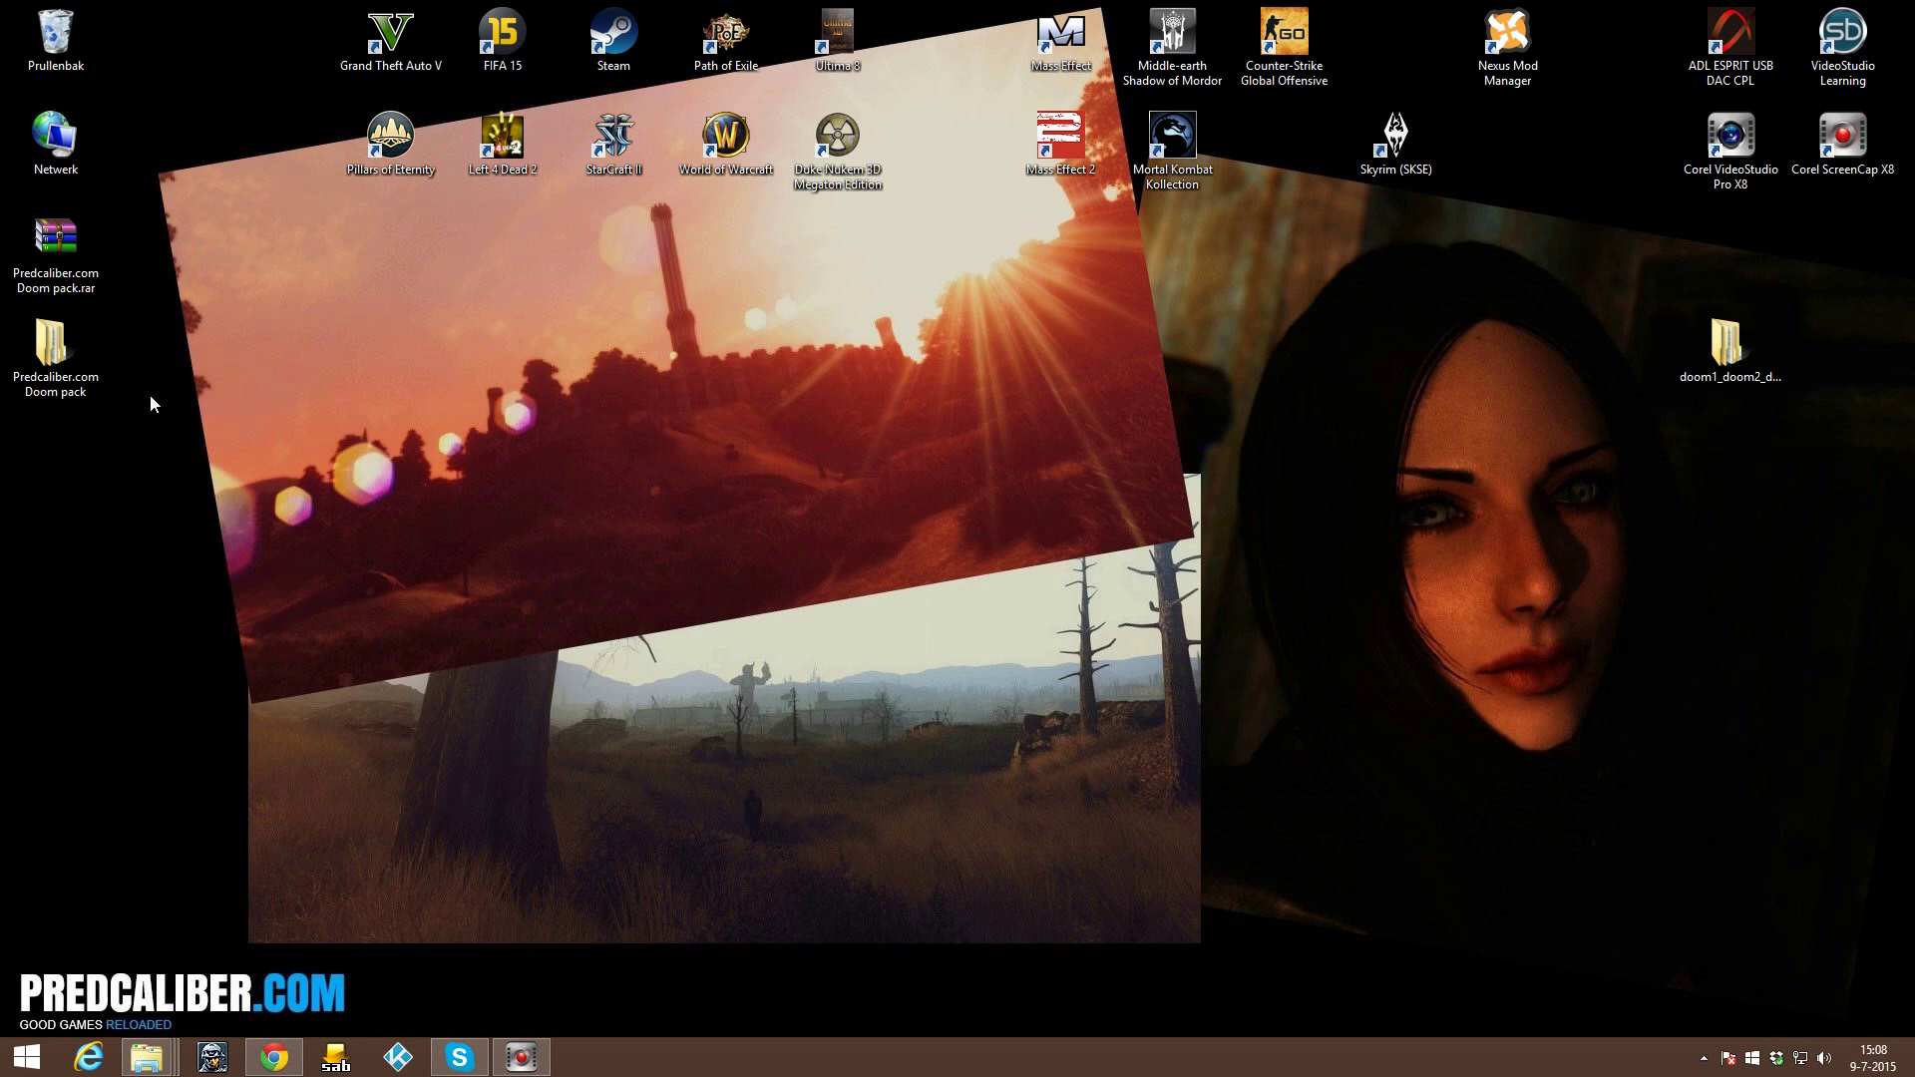
double_click(55, 351)
double_click(525, 371)
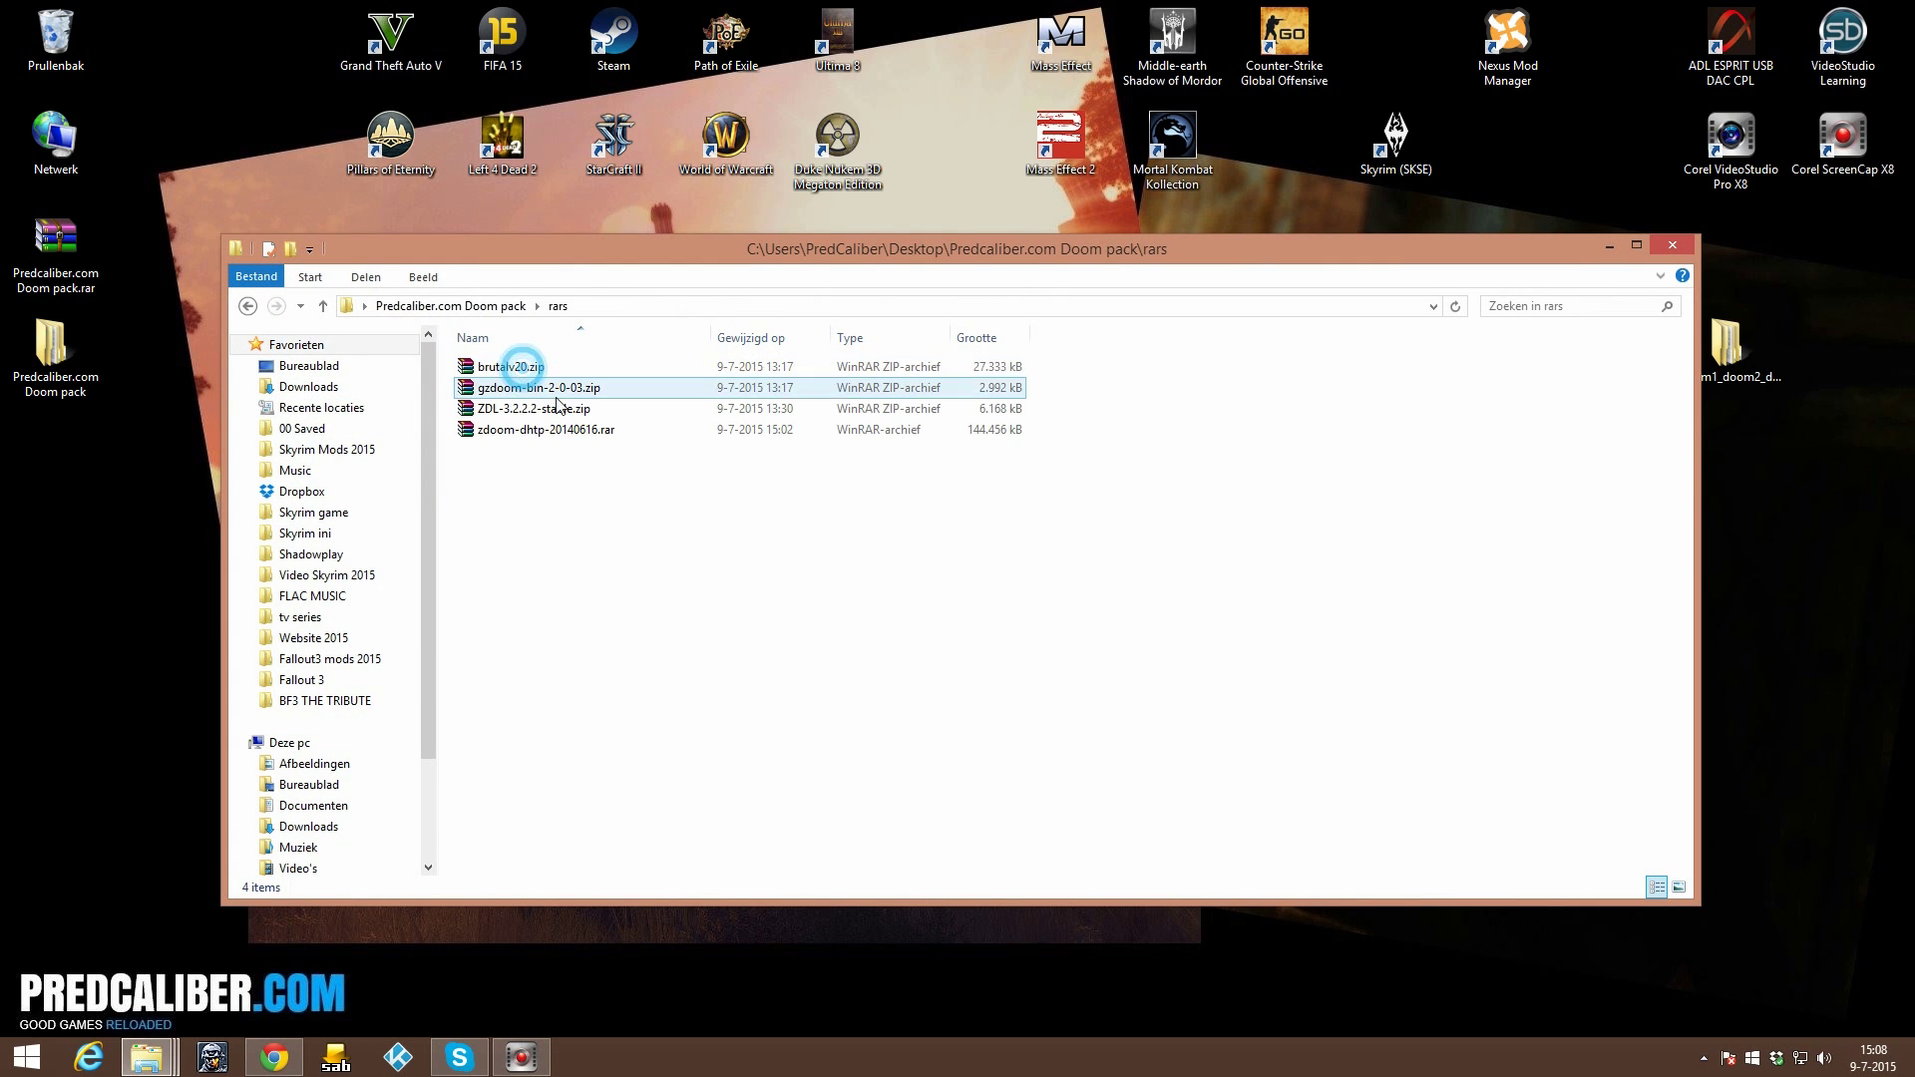
Review the four archives: brutalv20.zip, gzdoom-bin-2-0-03.zip, ZDL-3.2.2.2-stable.zip, zdoom-dhtp-20140616.rar.
click(633, 437)
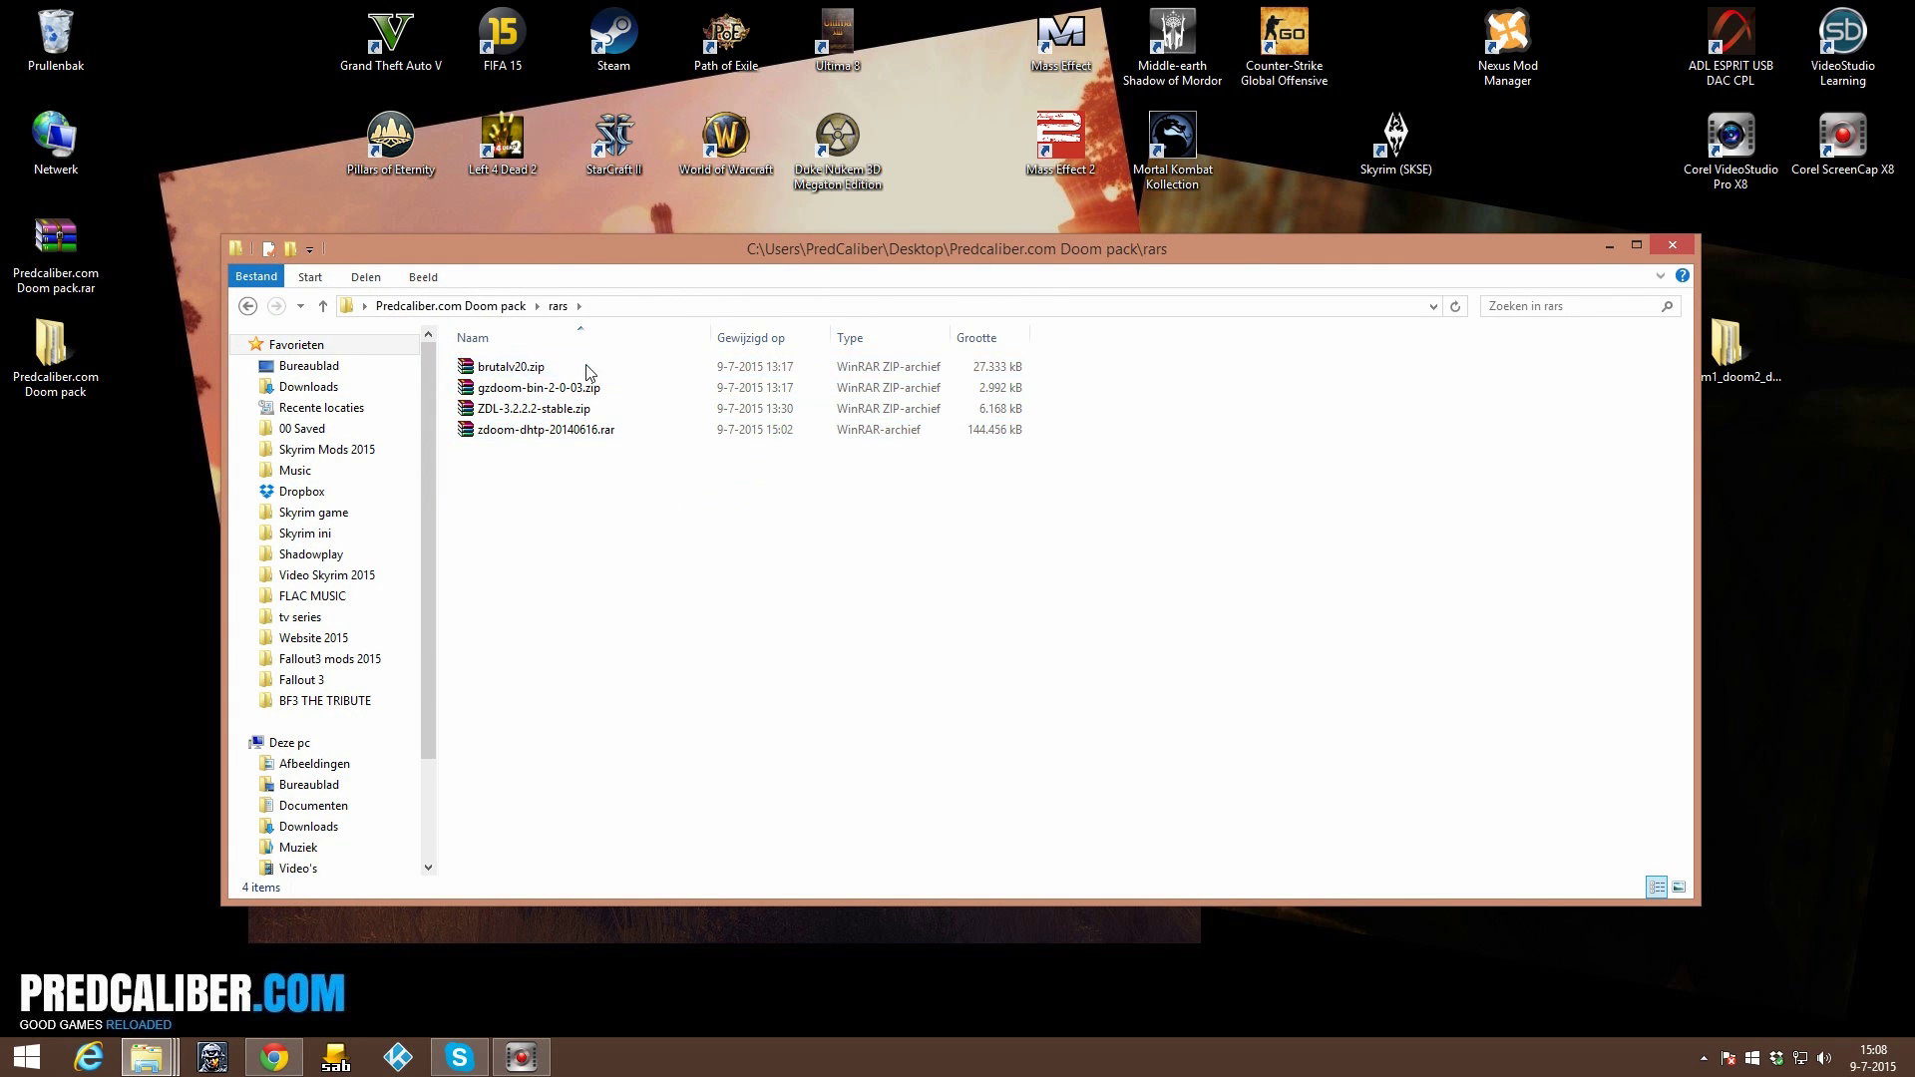
click(585, 415)
click(589, 371)
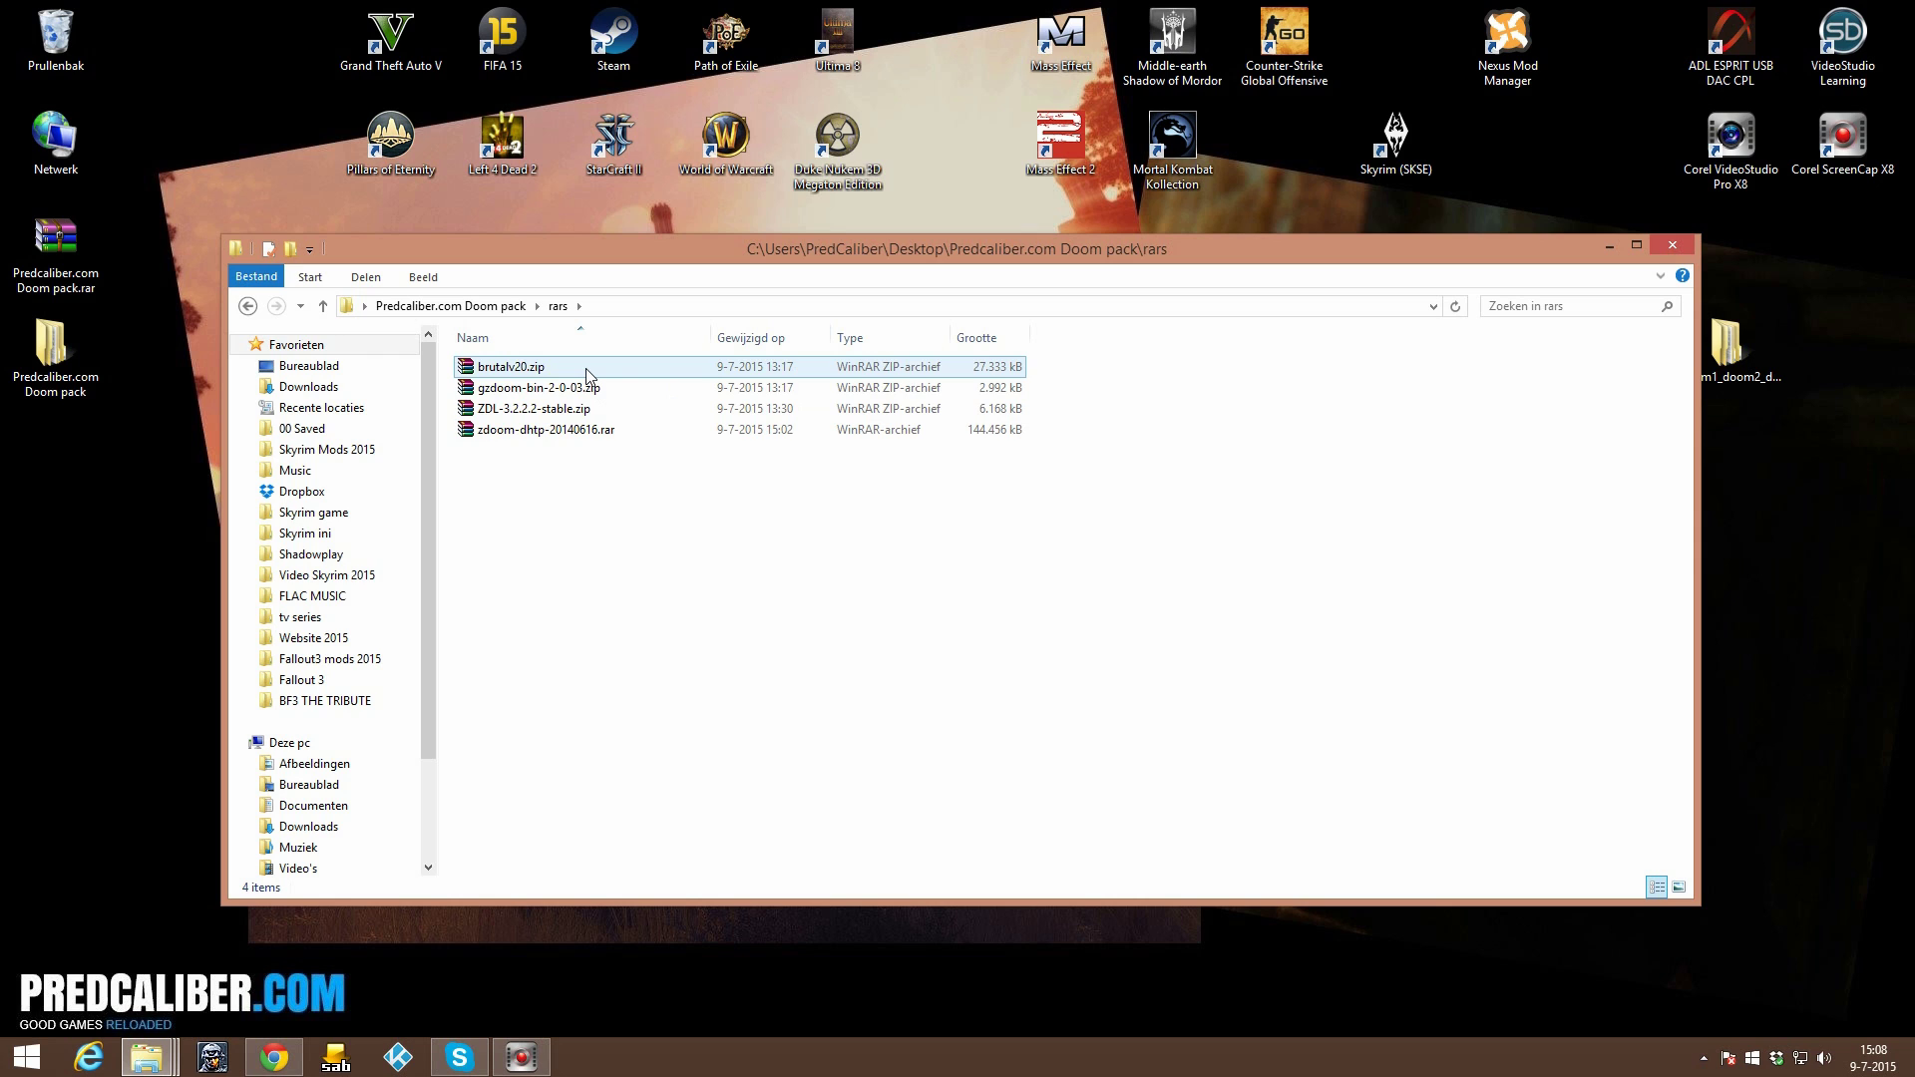
click(596, 433)
click(524, 371)
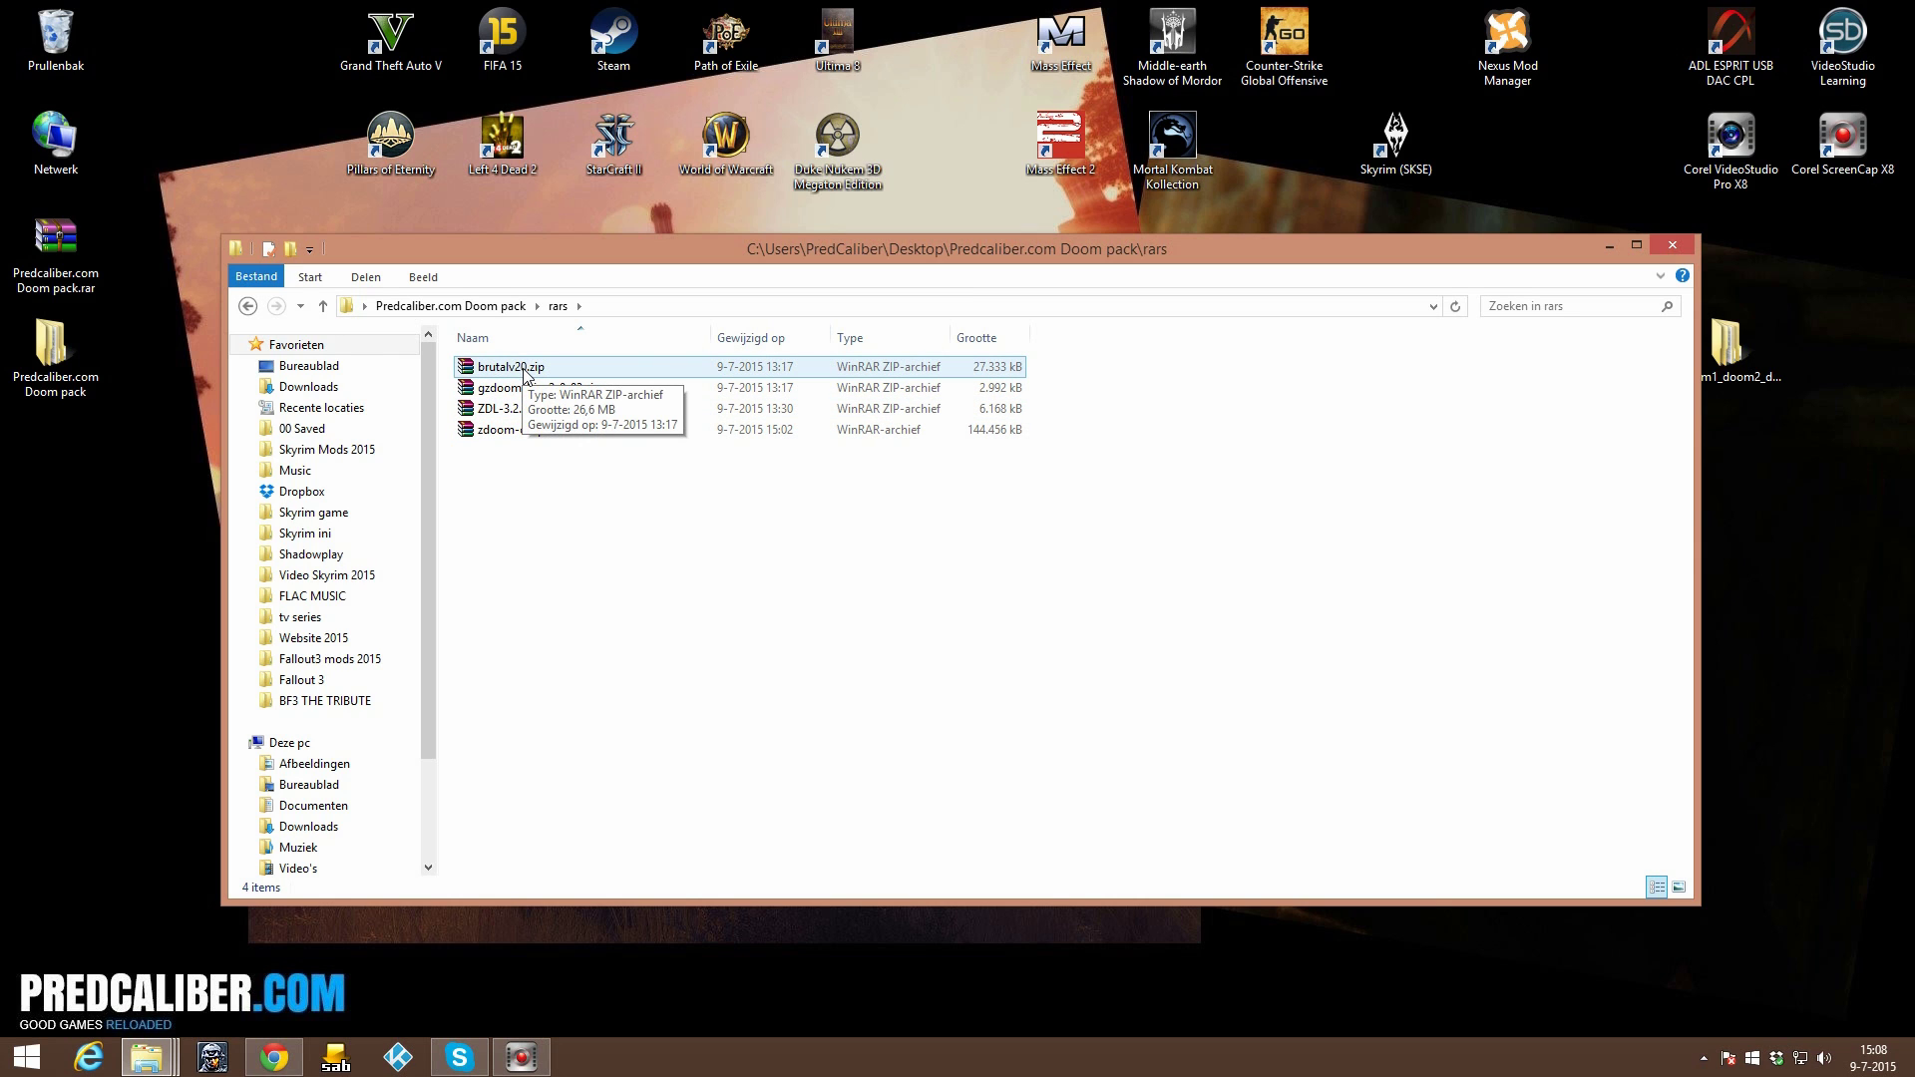
click(503, 389)
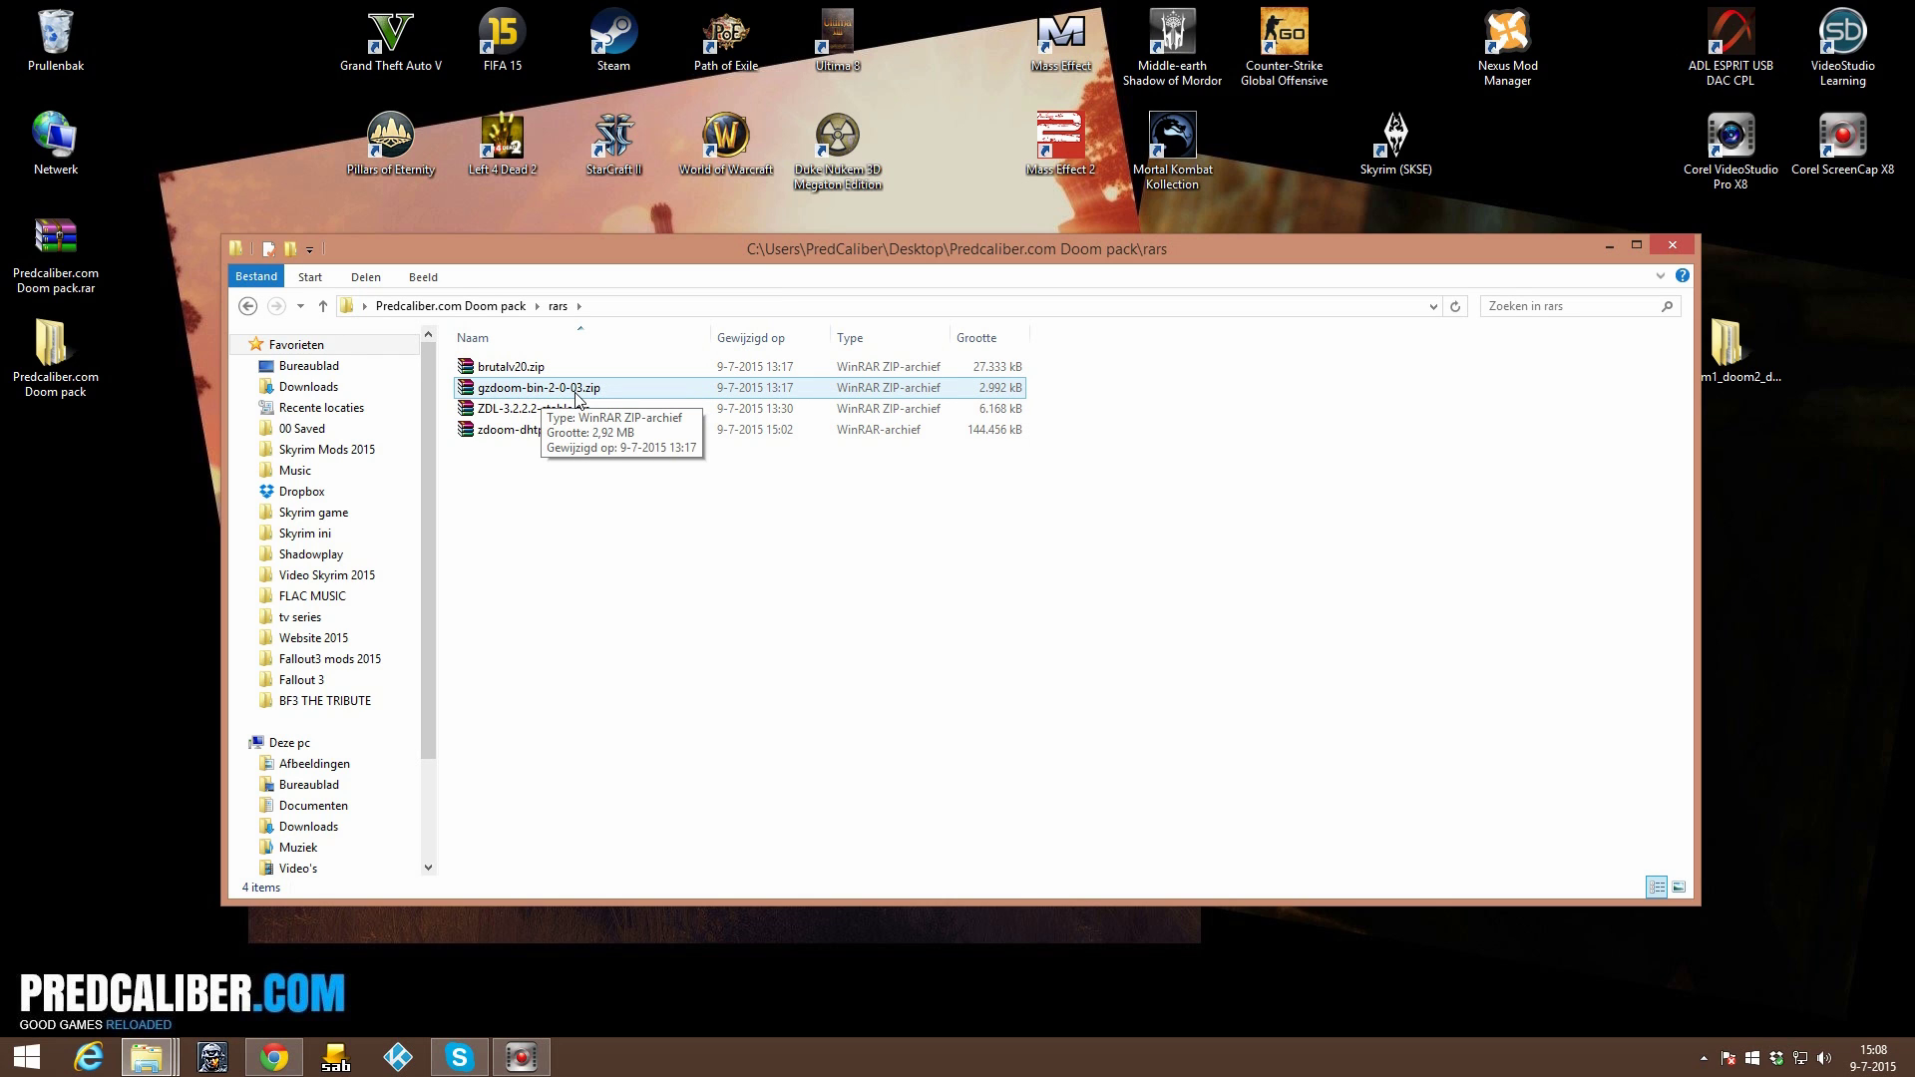
click(551, 409)
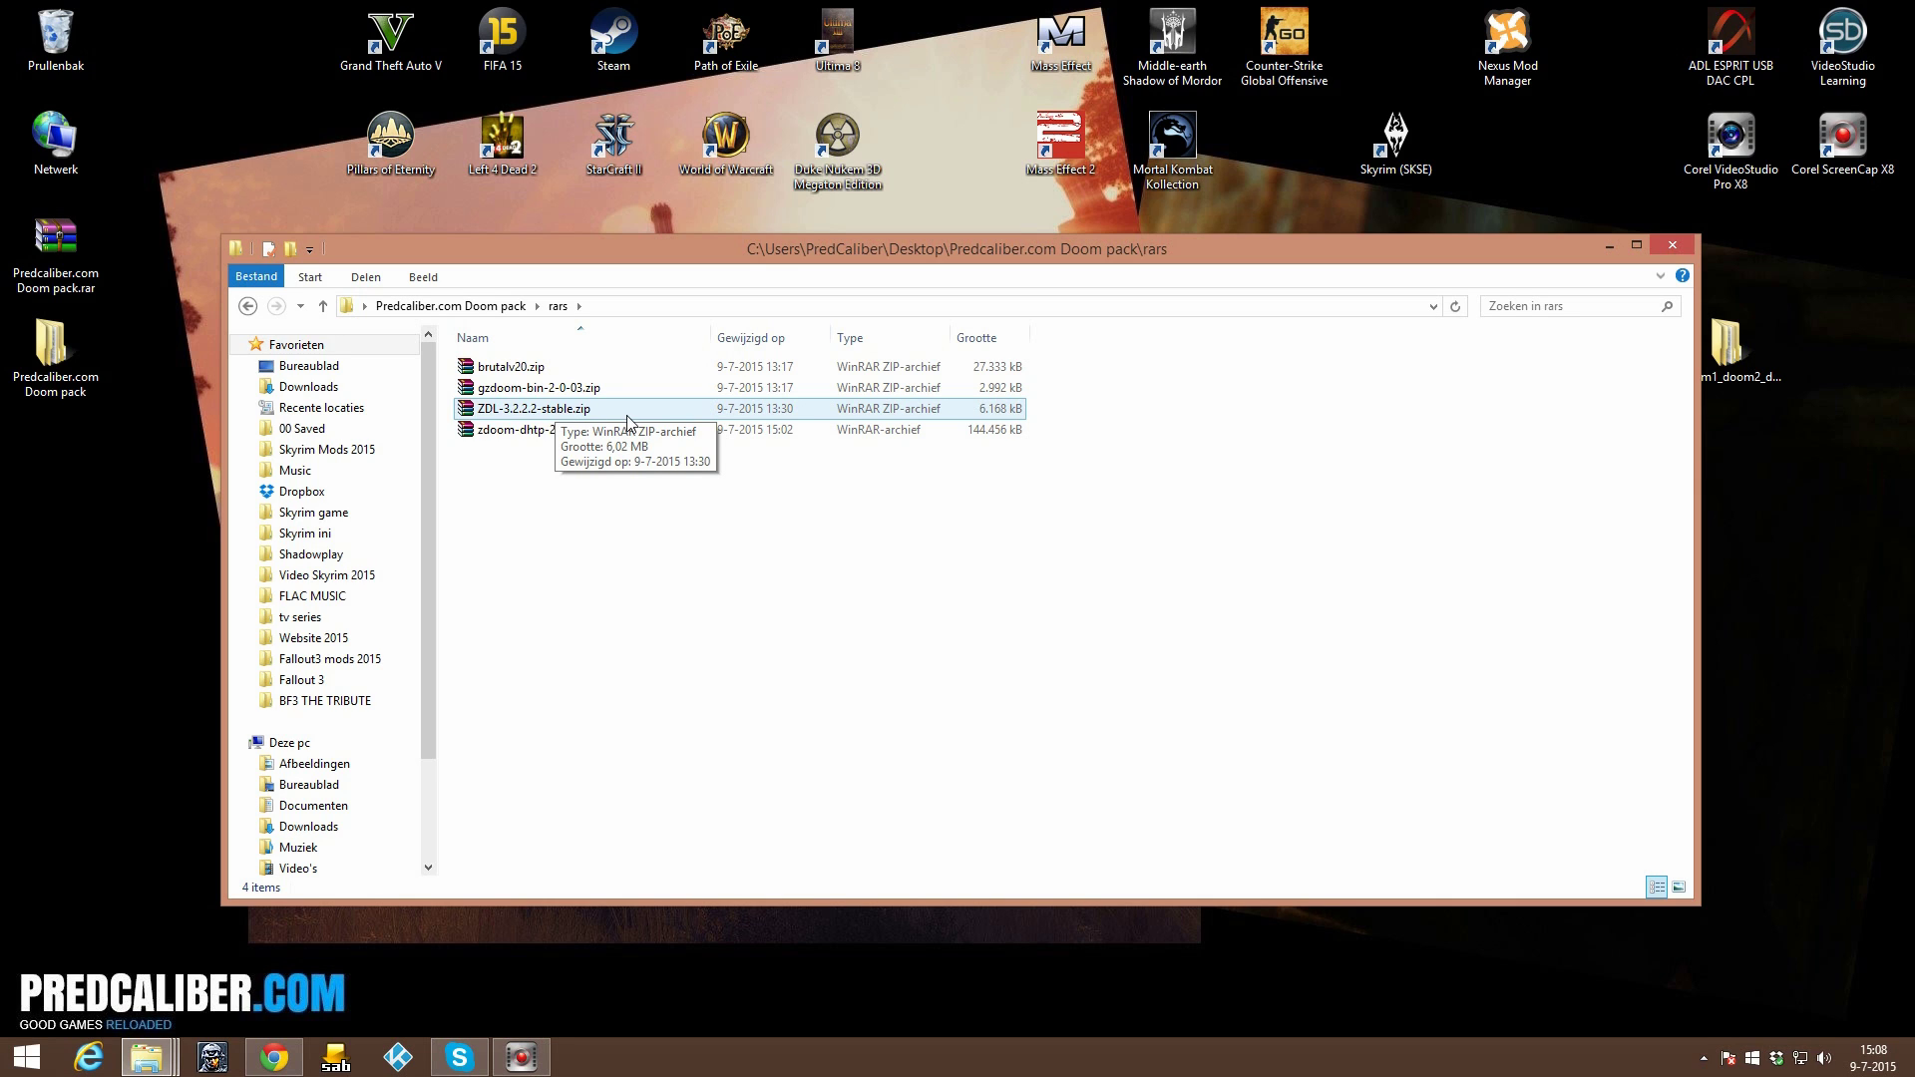
click(591, 431)
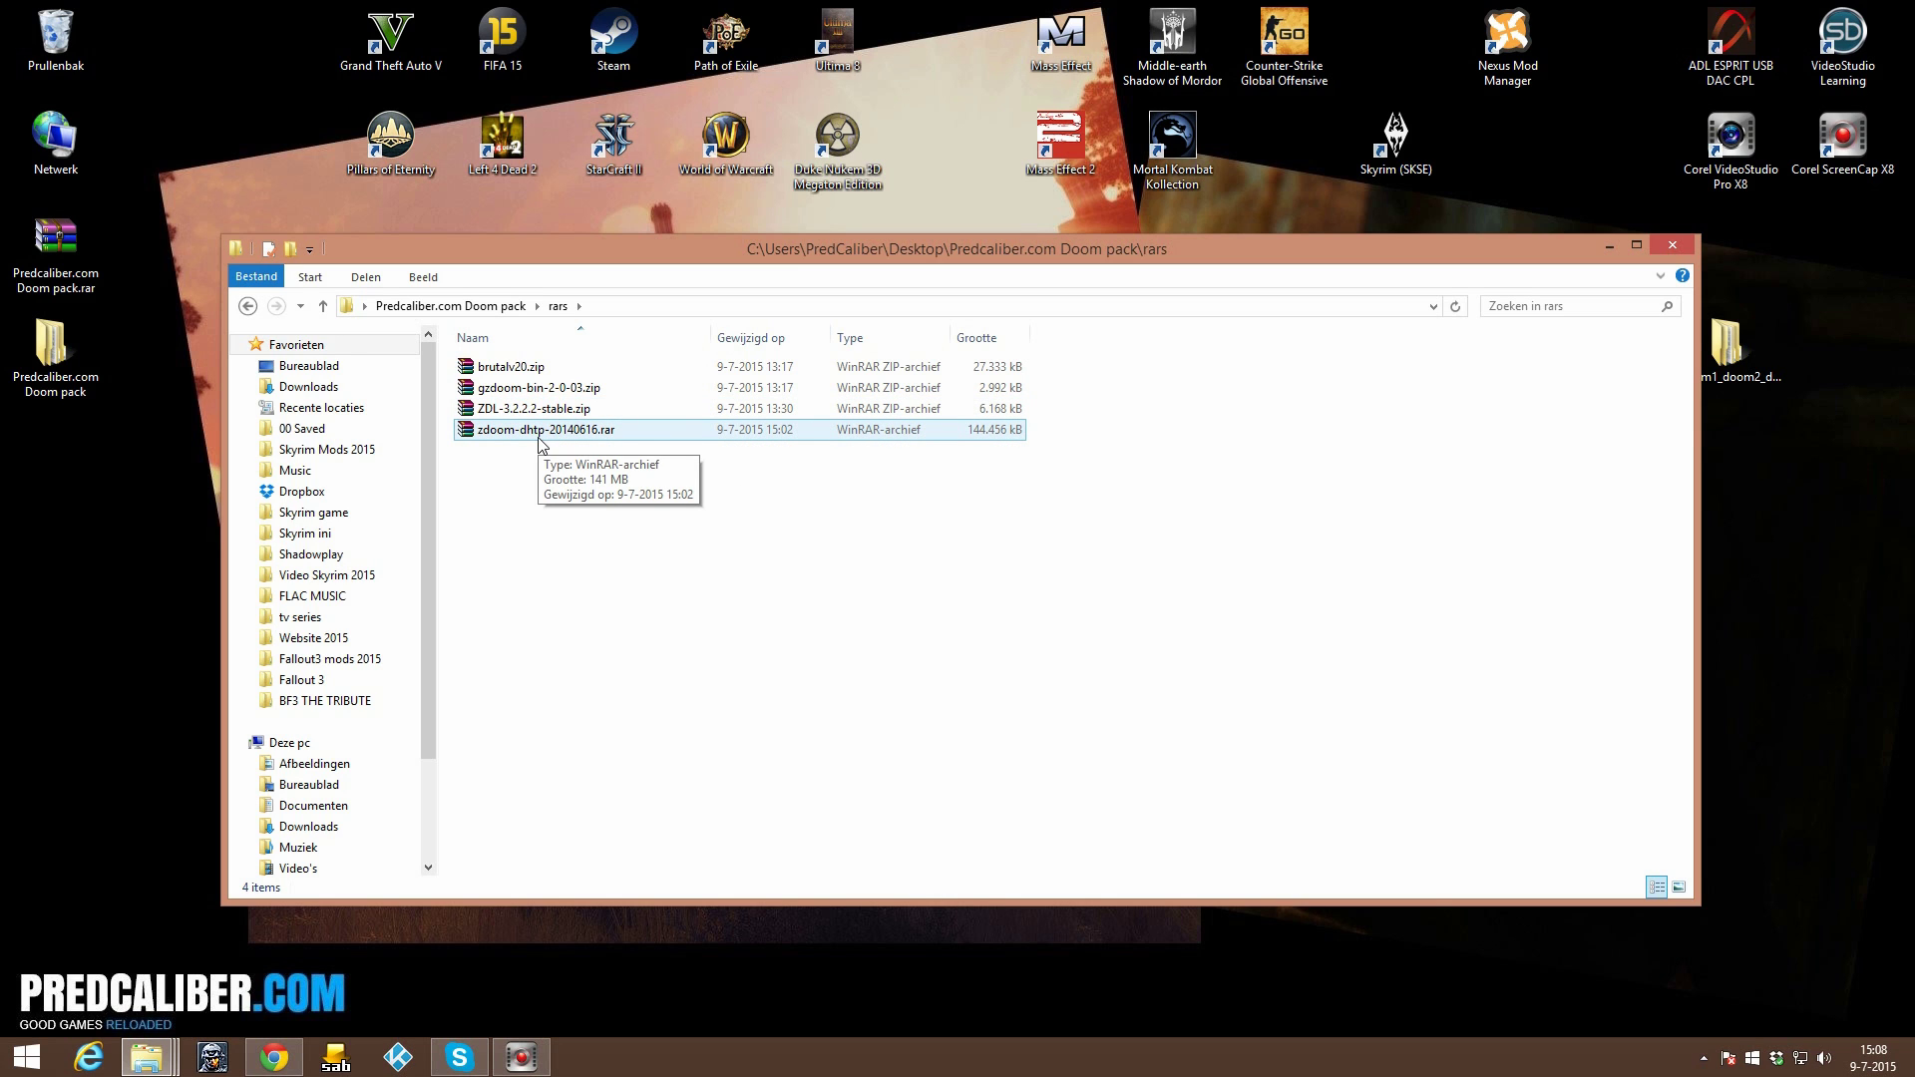
Extract brutalv20.zip, gzdoom-bin-2-0-03.zip and zdoom-dhtp-20140616.rar each into its own folder.
right_click(515, 366)
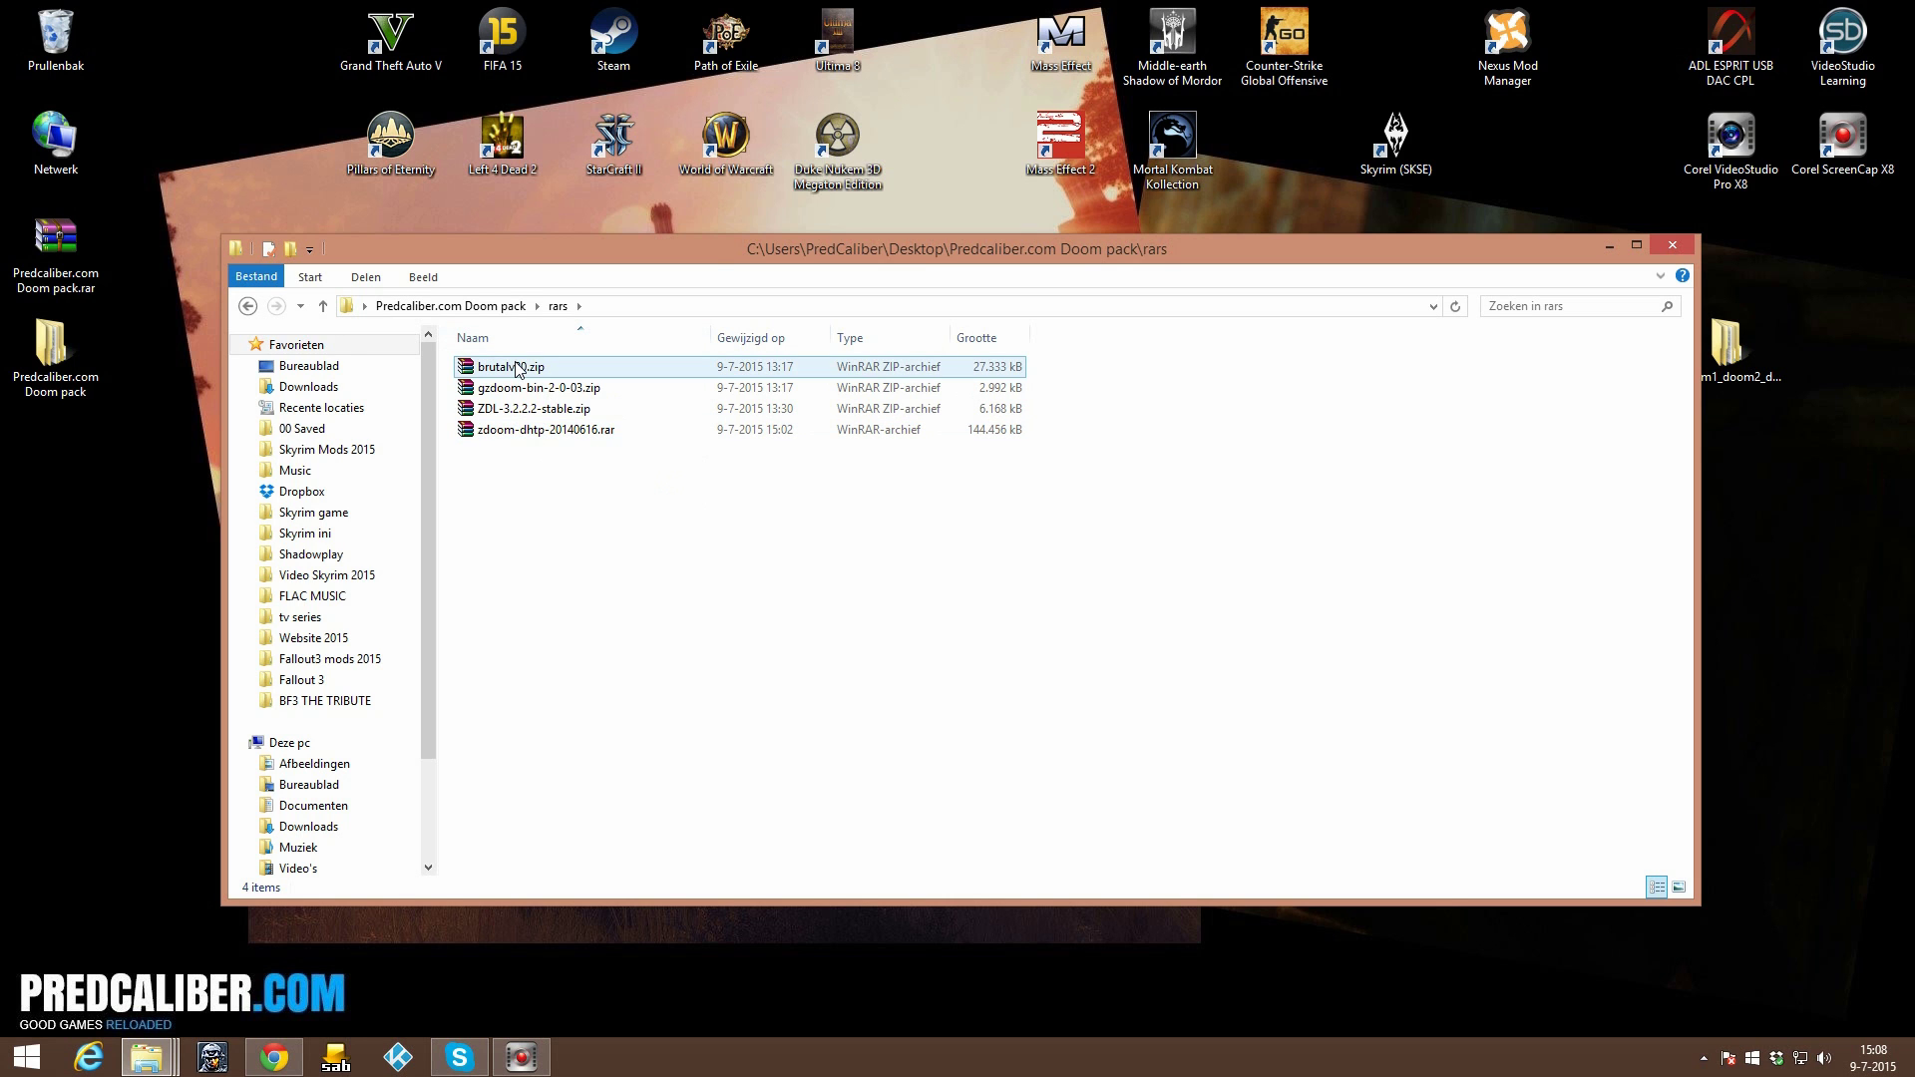
click(623, 485)
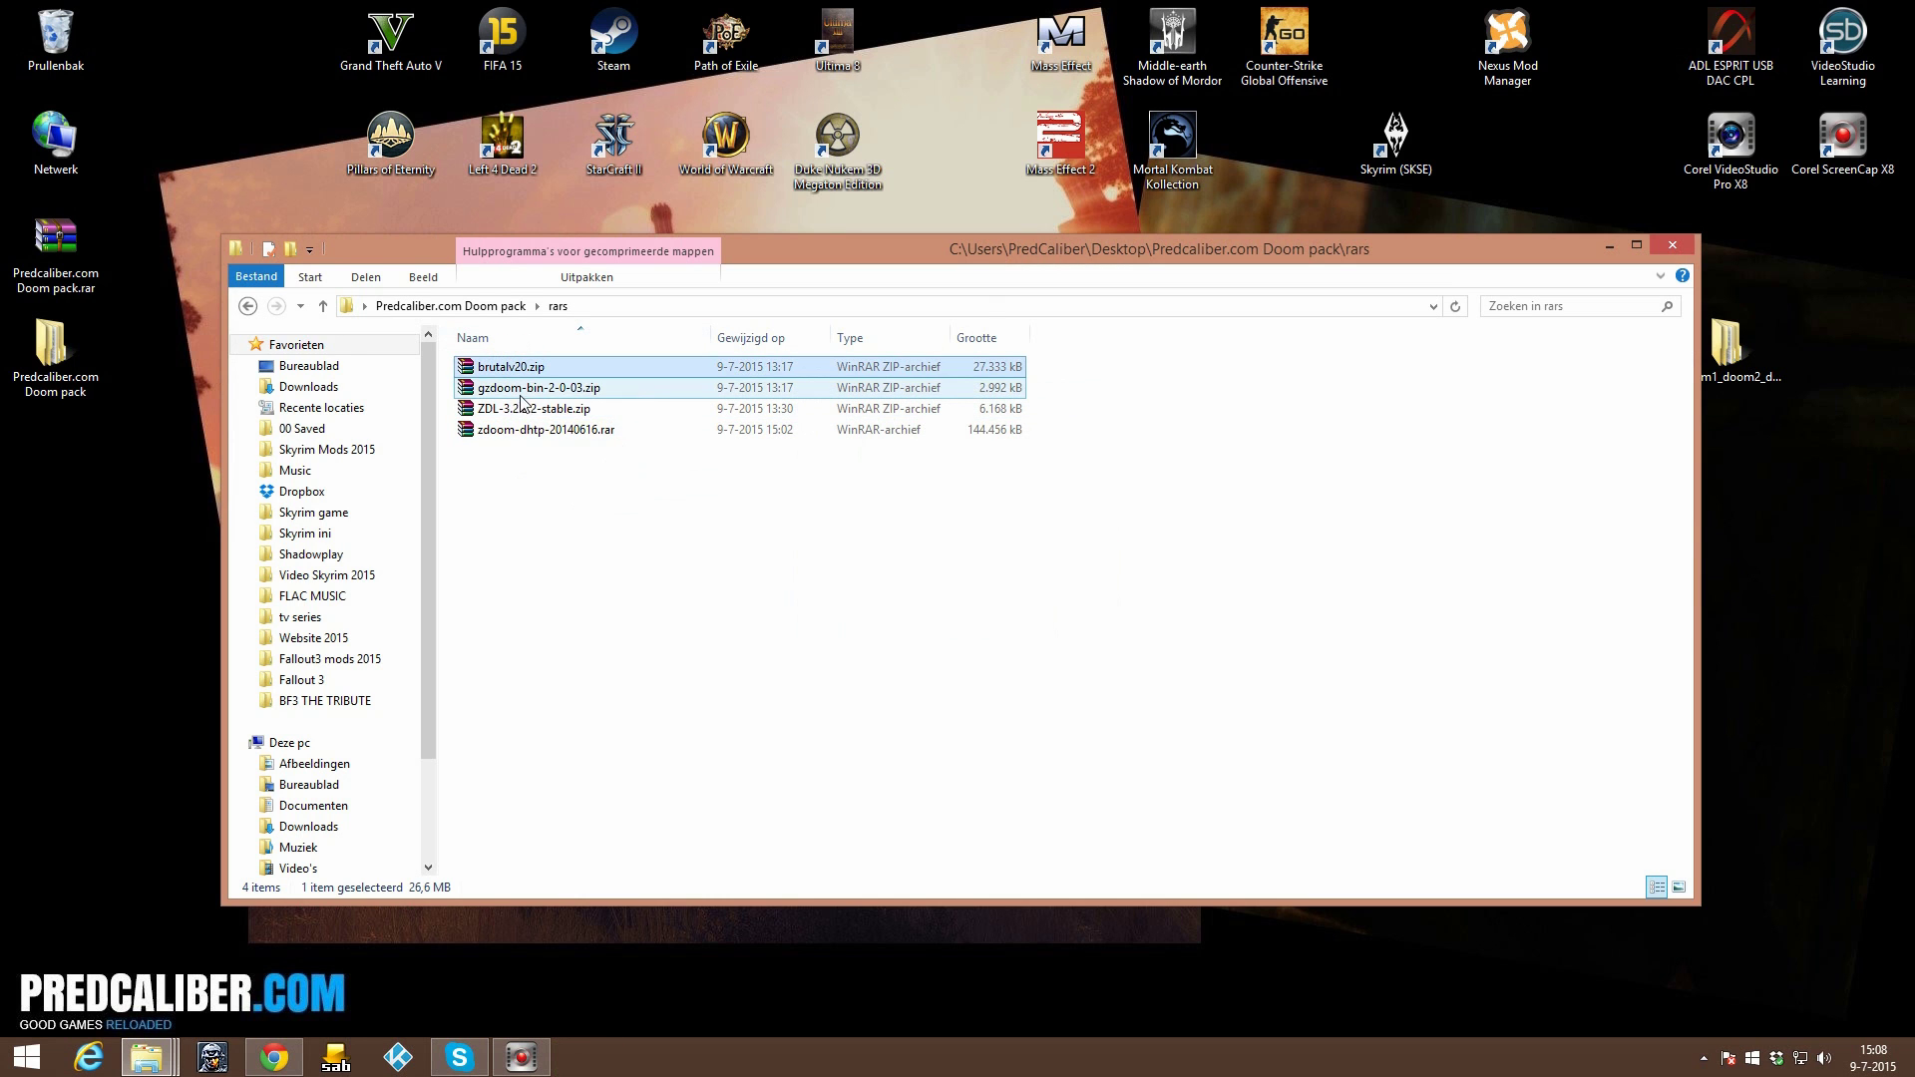
right_click(515, 396)
key(Escape)
right_click(489, 410)
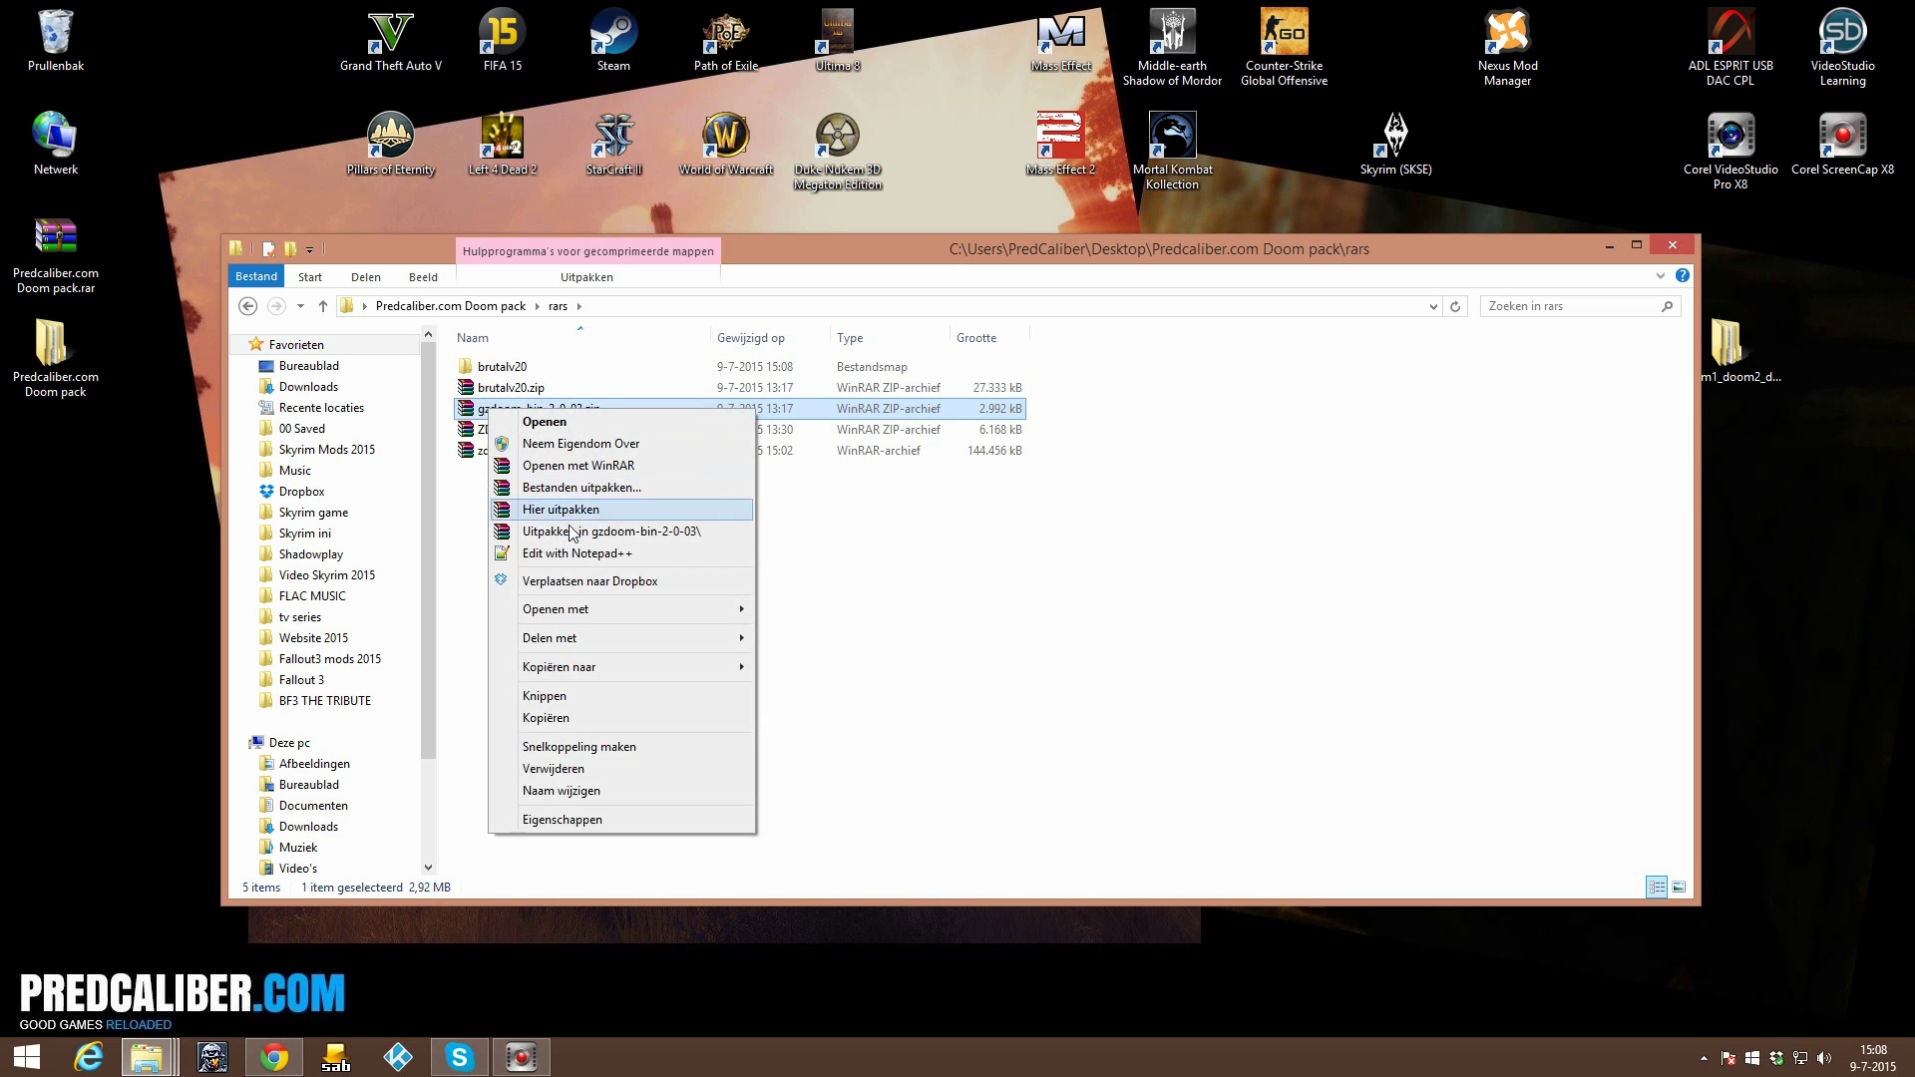
click(565, 532)
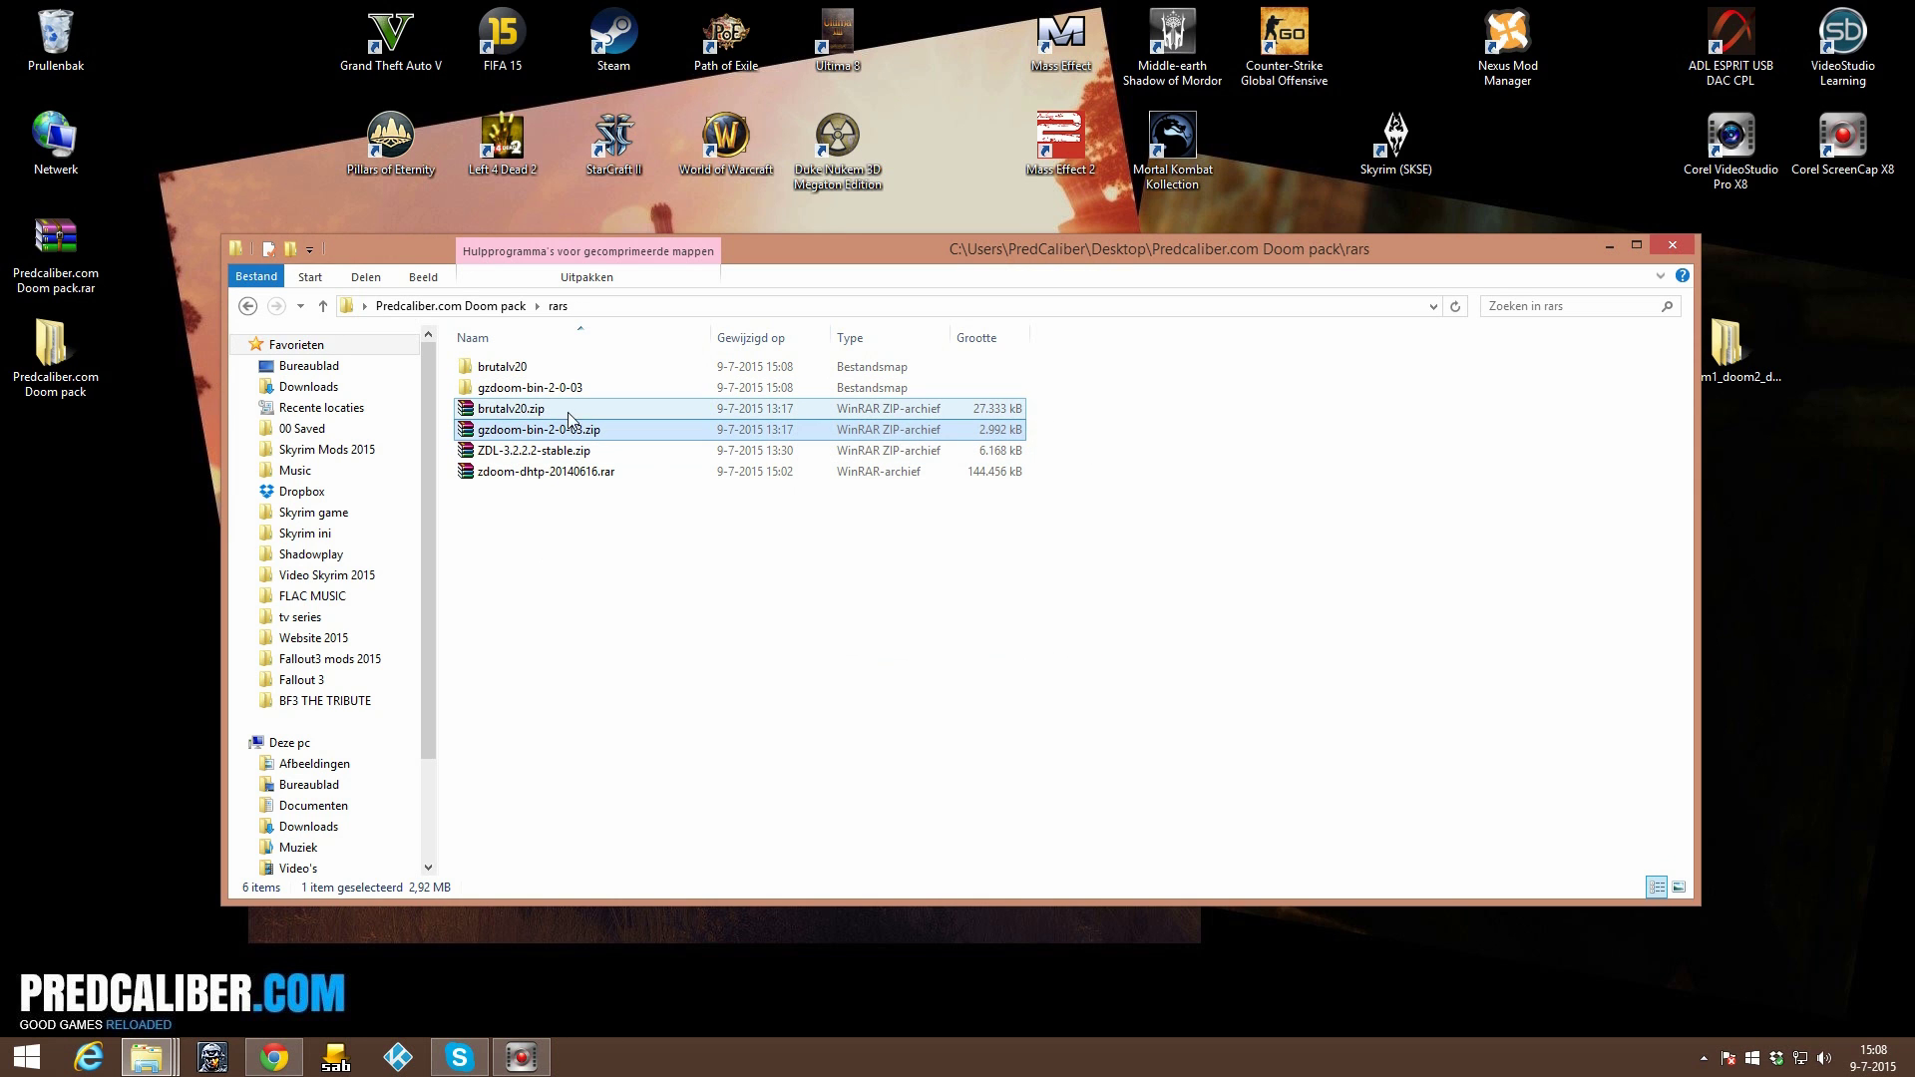
right_click(519, 458)
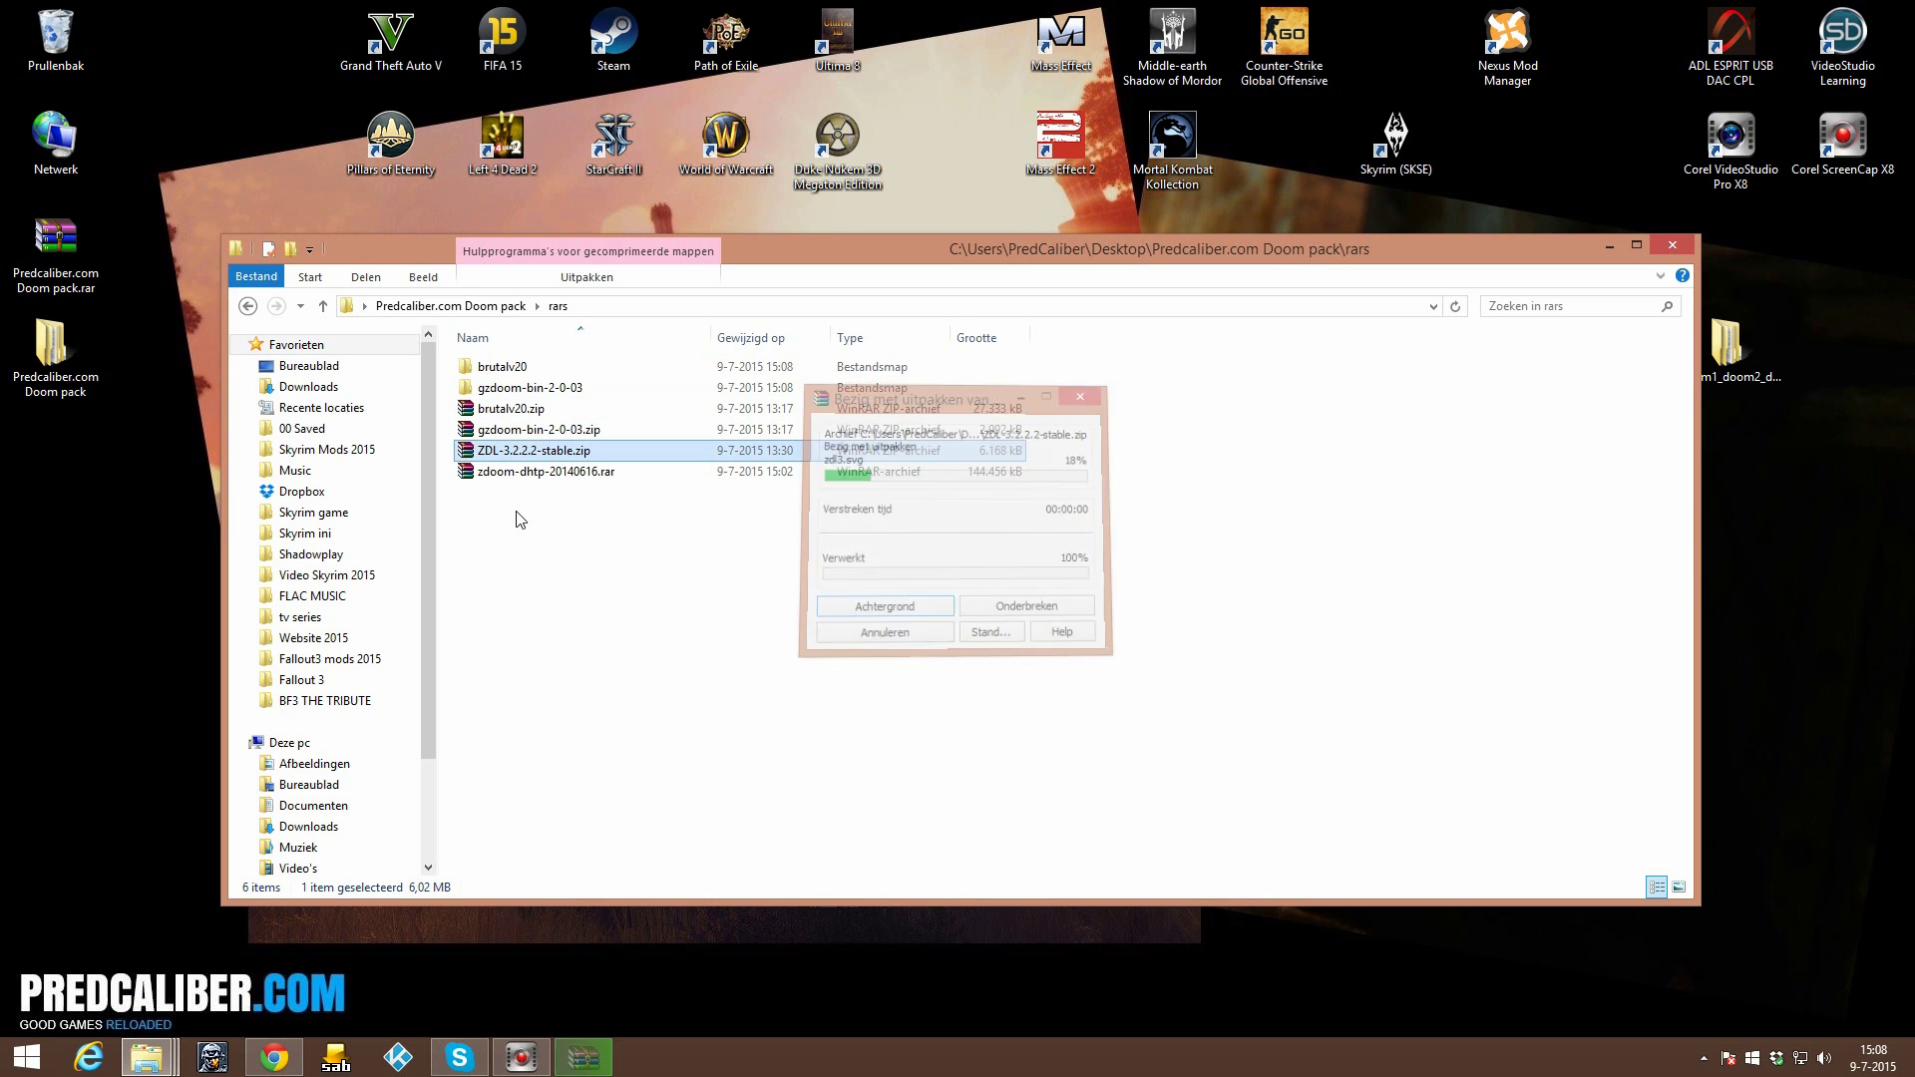
right_click(511, 493)
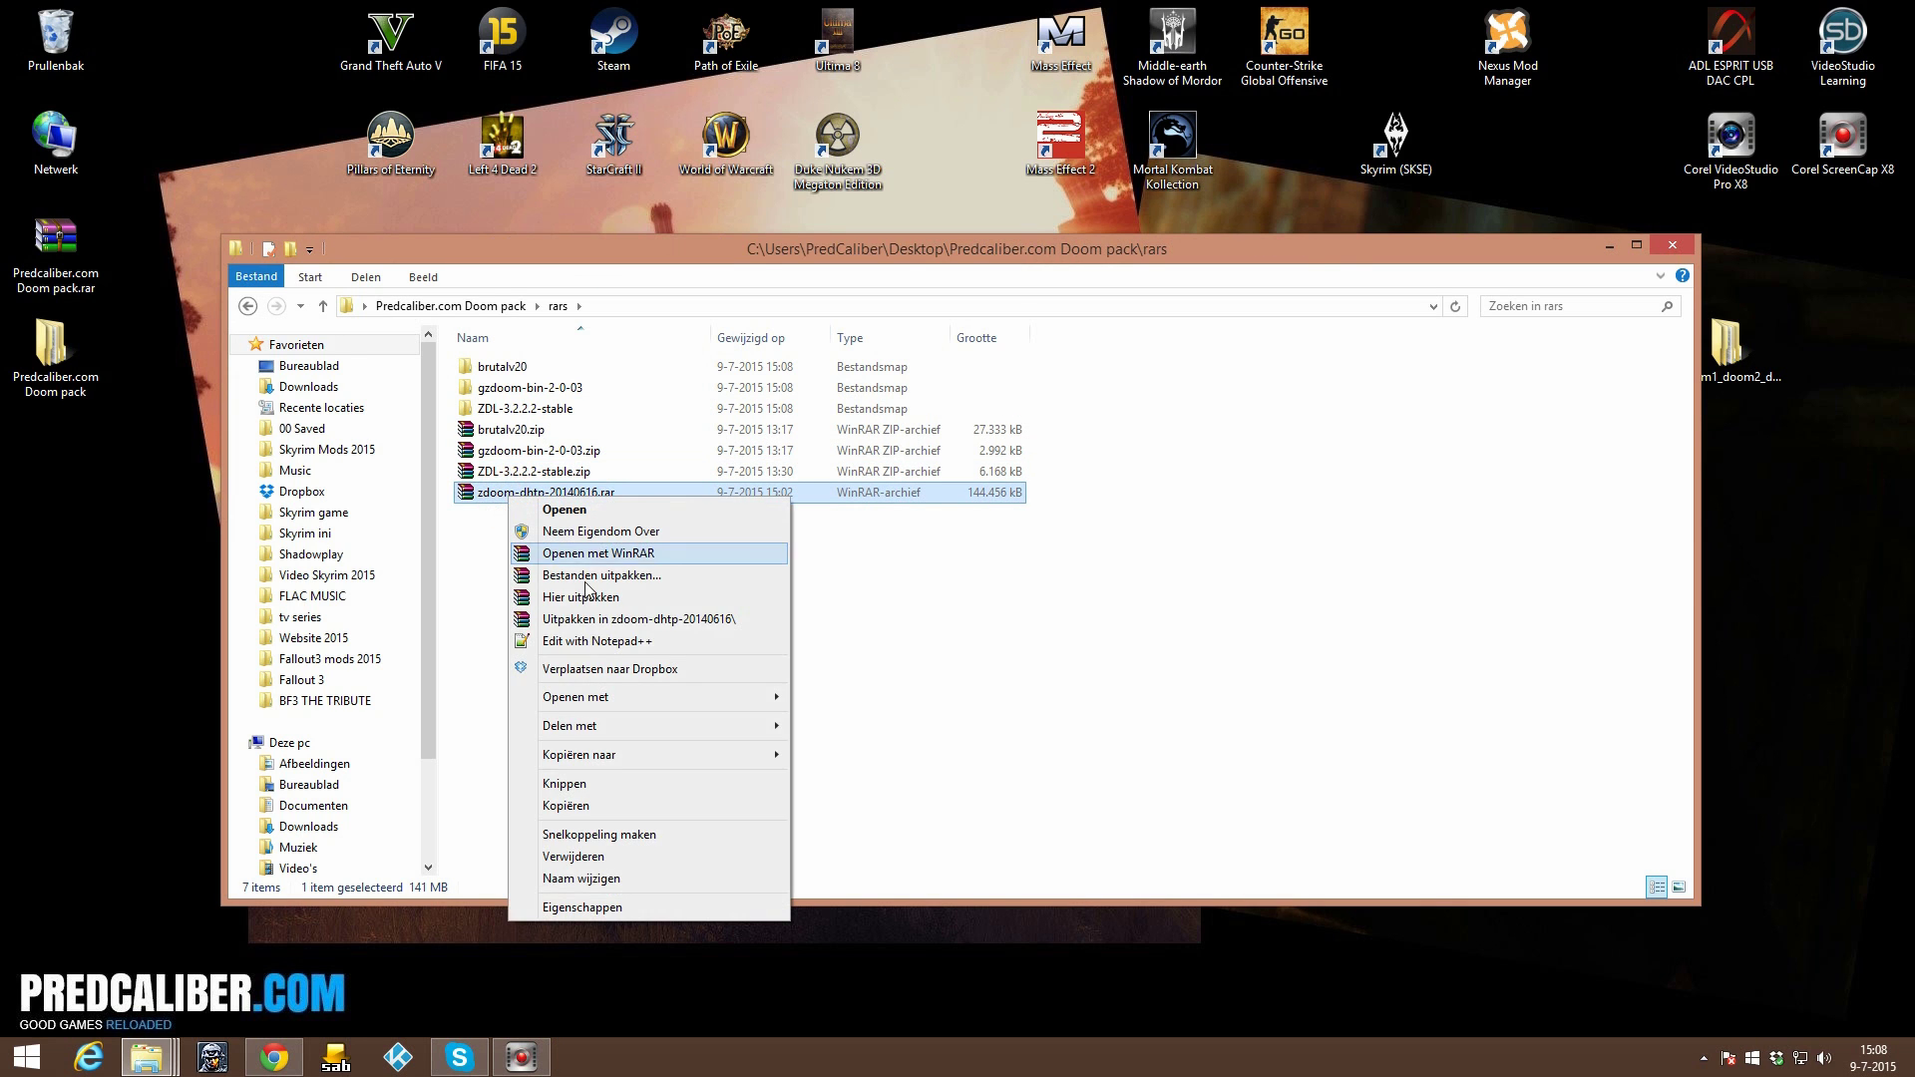
click(599, 619)
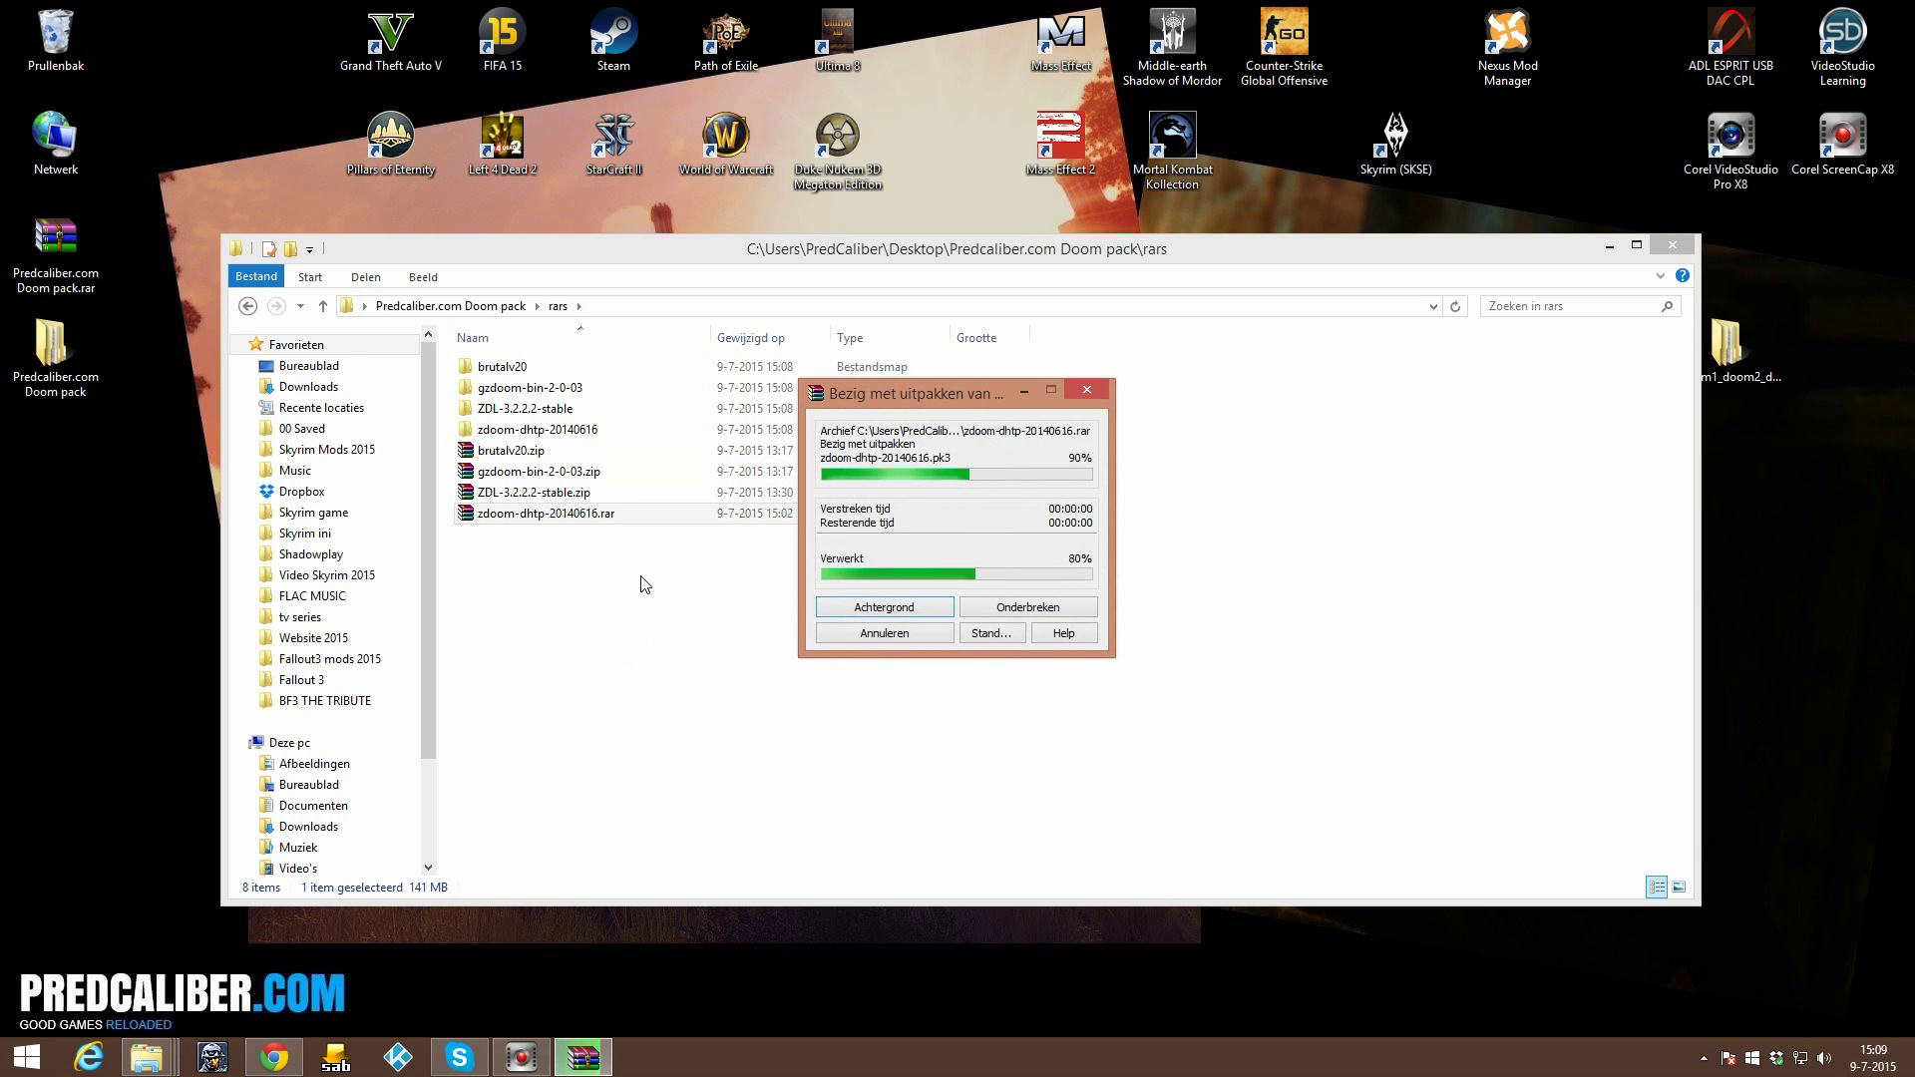
Open the ZDL-3.2.2.2-stable folder and select all eight of its files and folders.
double_click(540, 409)
drag(688, 671, 523, 363)
right_click(510, 424)
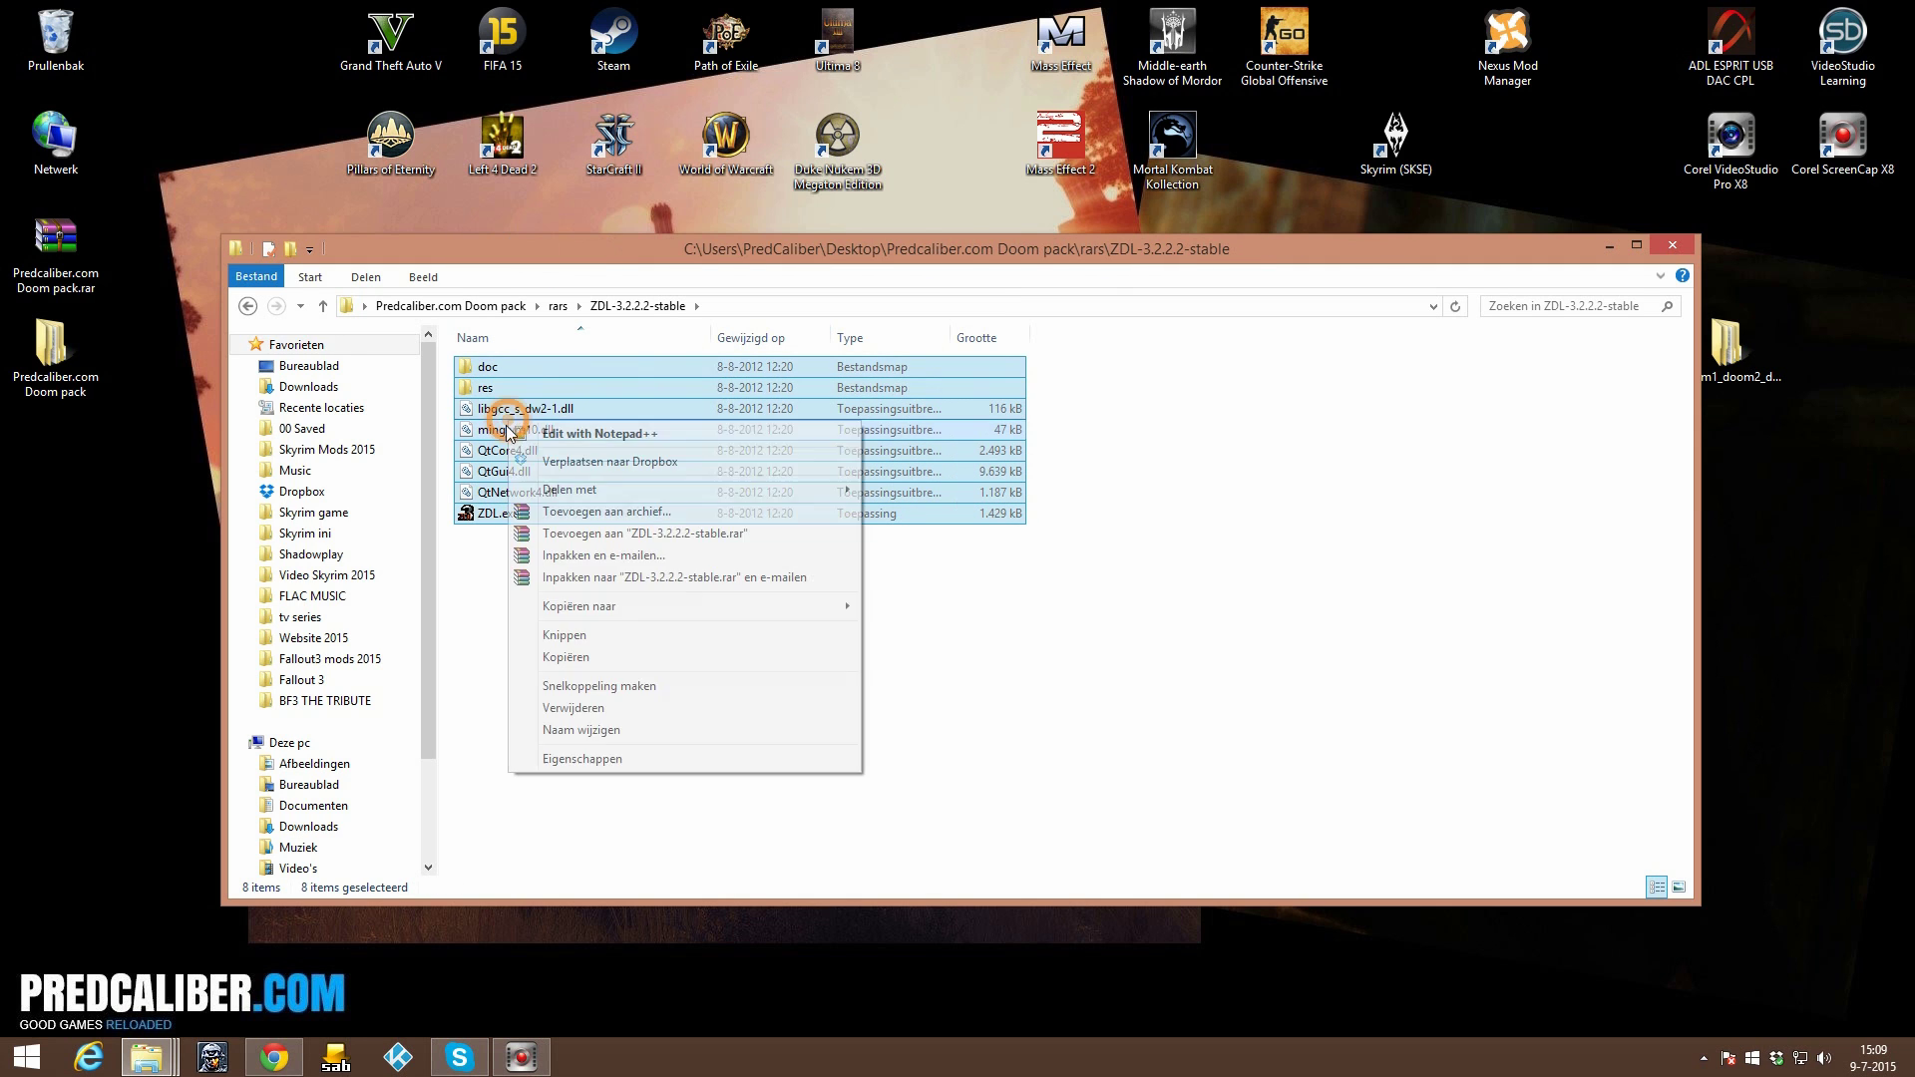
Move the ZDL files into the gzdoom-bin-2-0-03 folder.
click(605, 637)
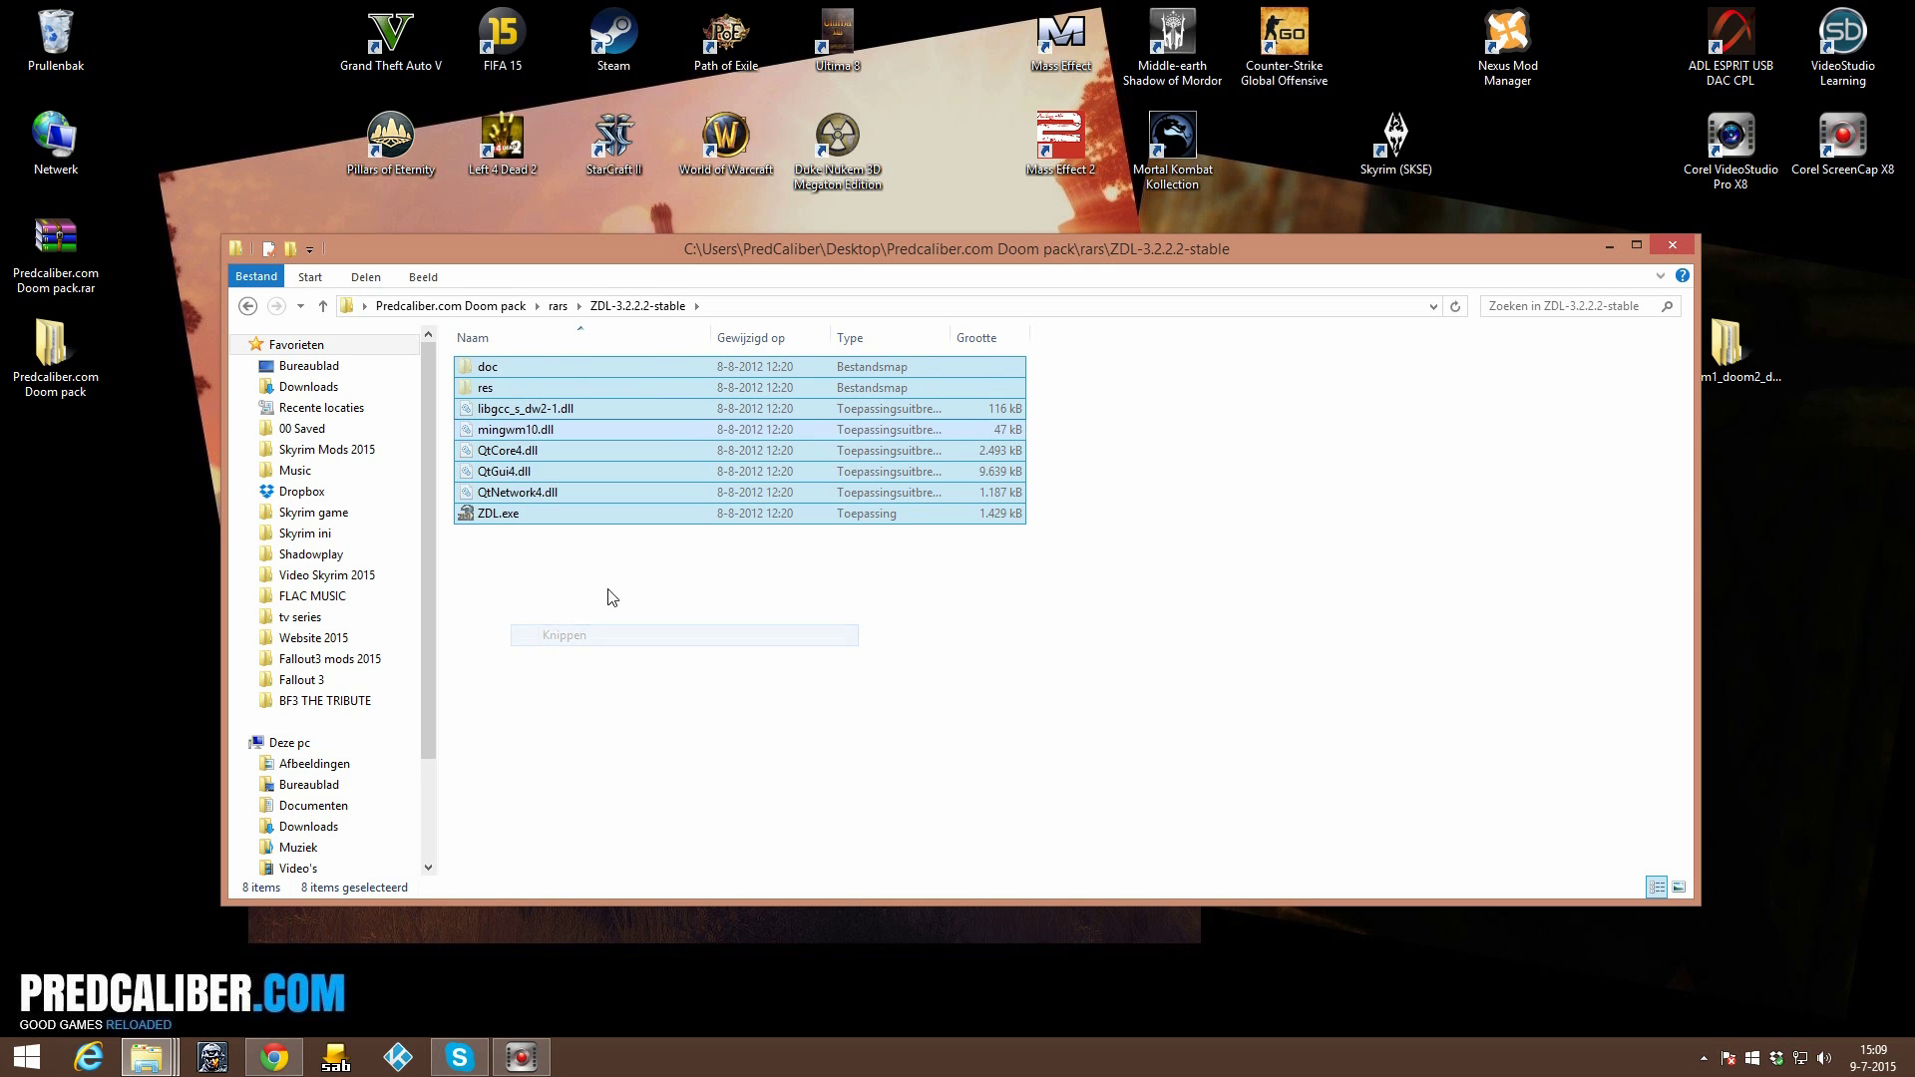
key(BackSpace)
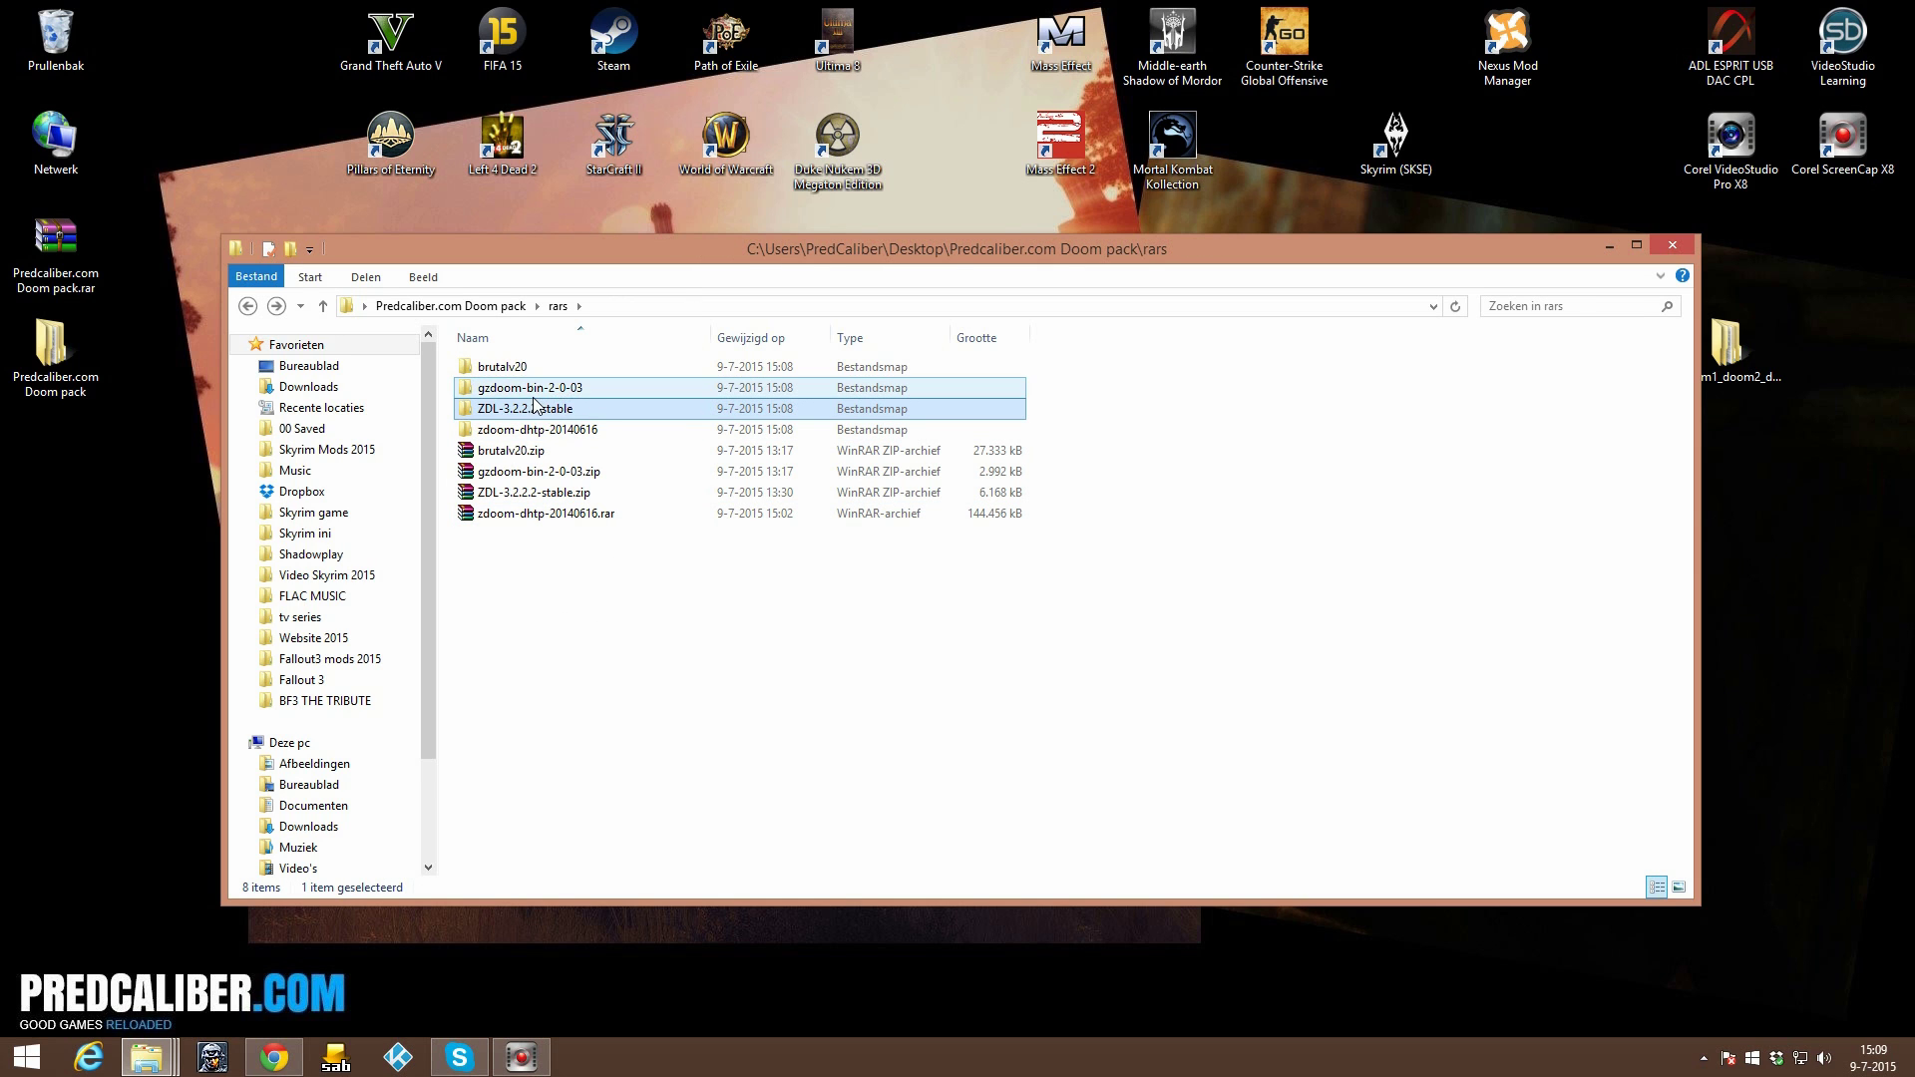
click(528, 393)
double_click(529, 393)
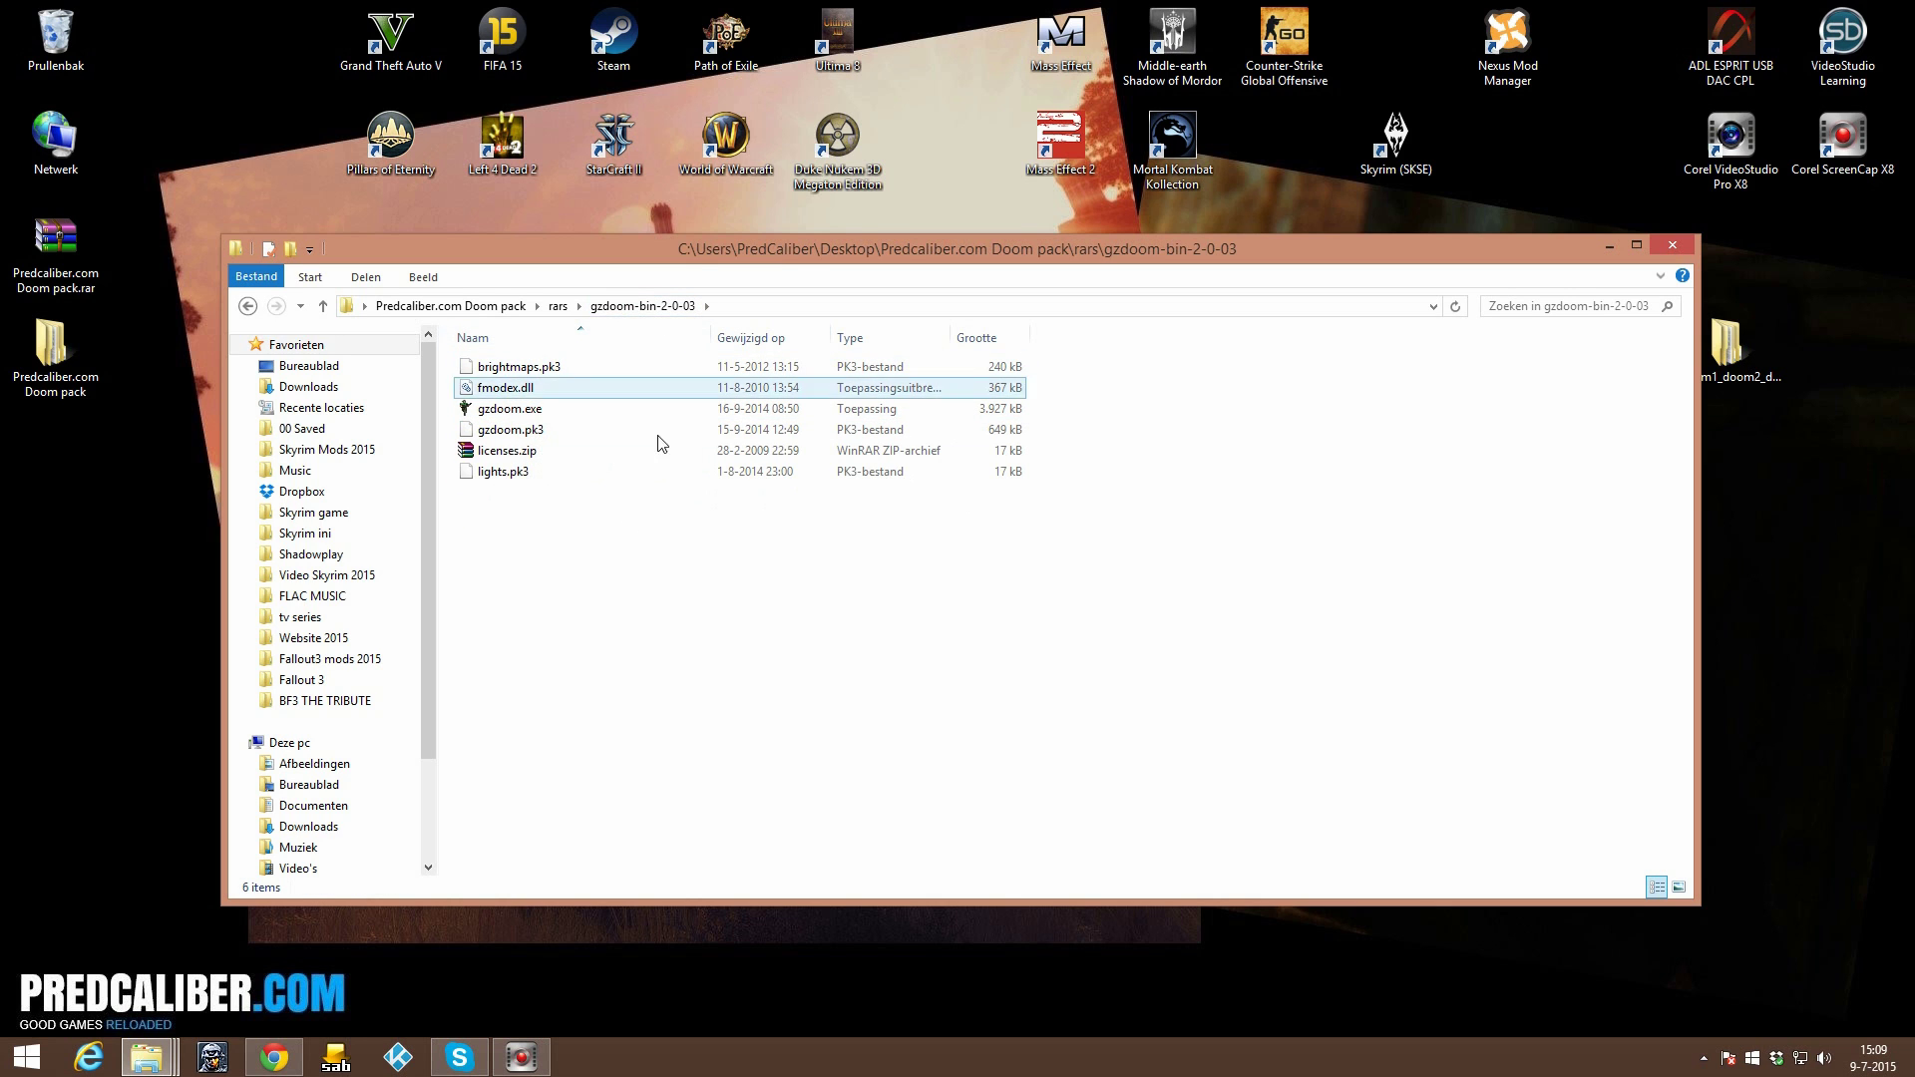
right_click(541, 569)
click(626, 709)
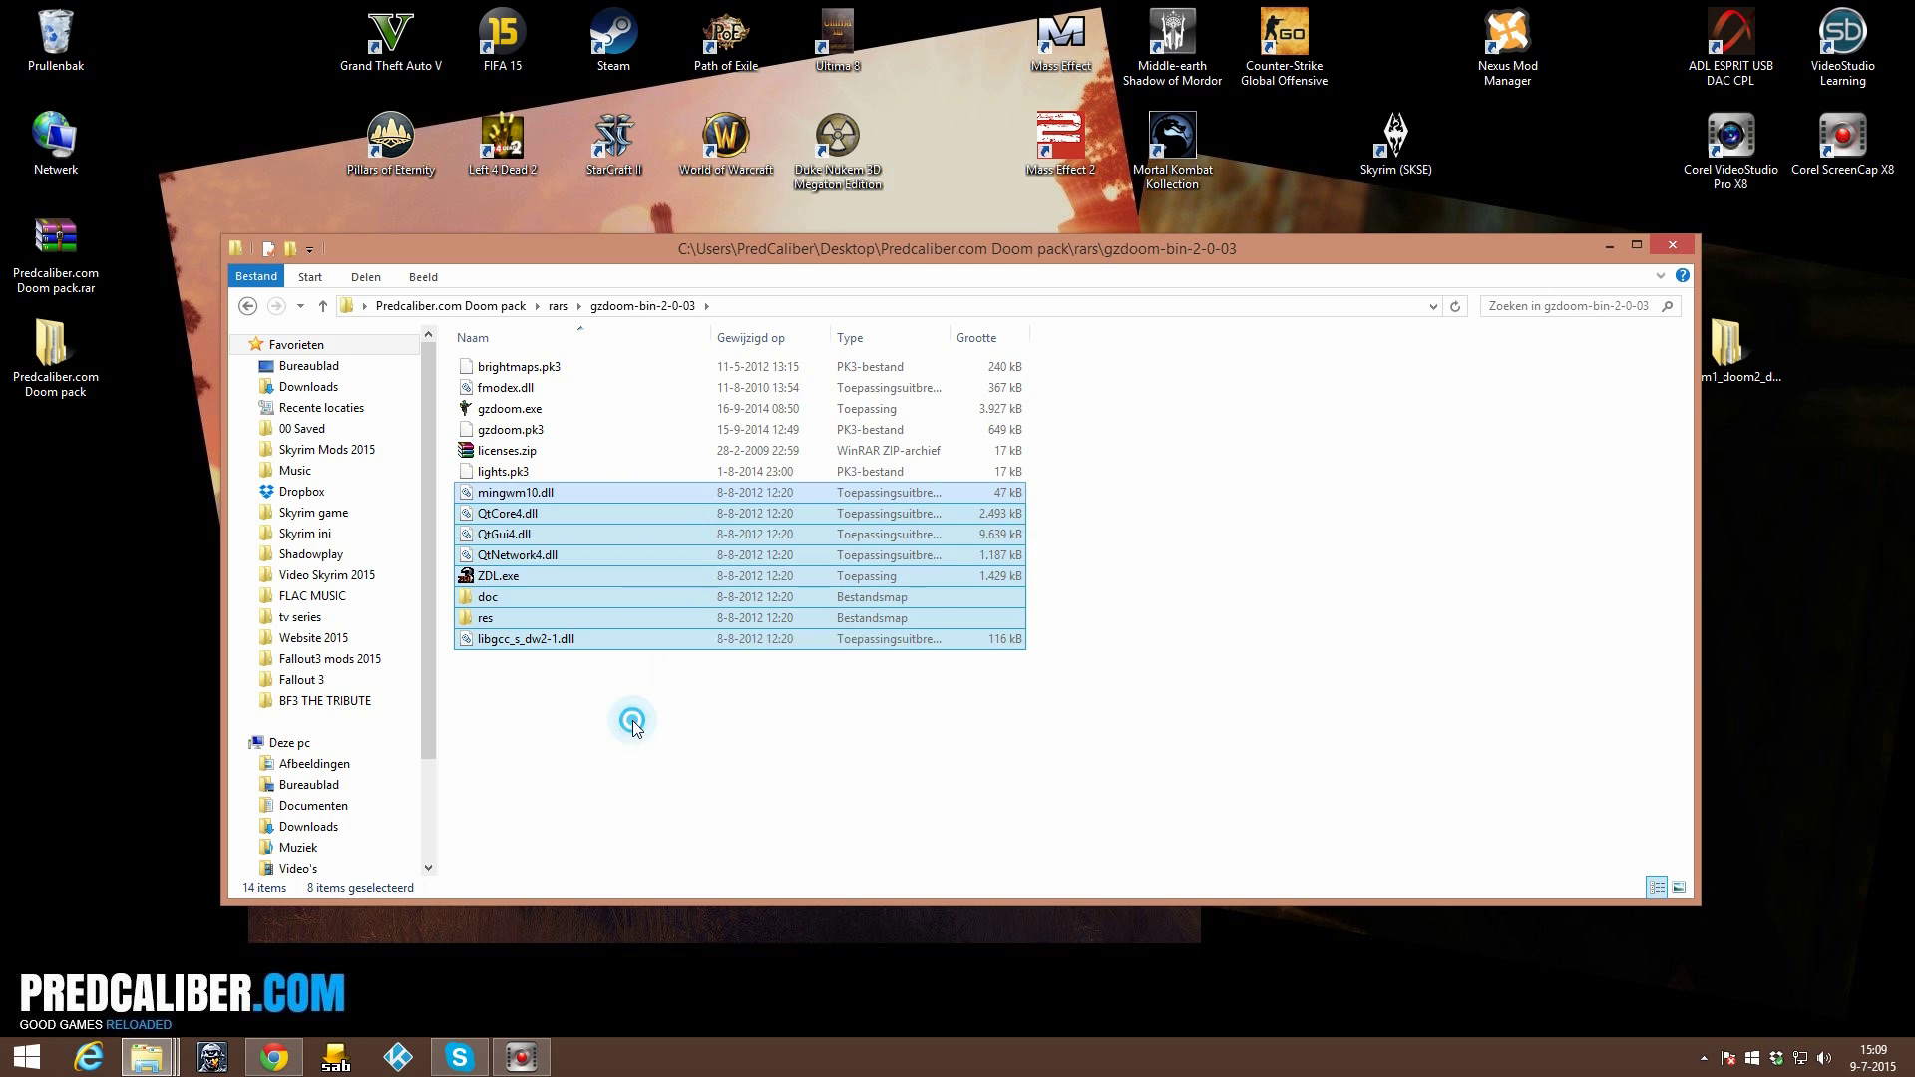
key(BackSpace)
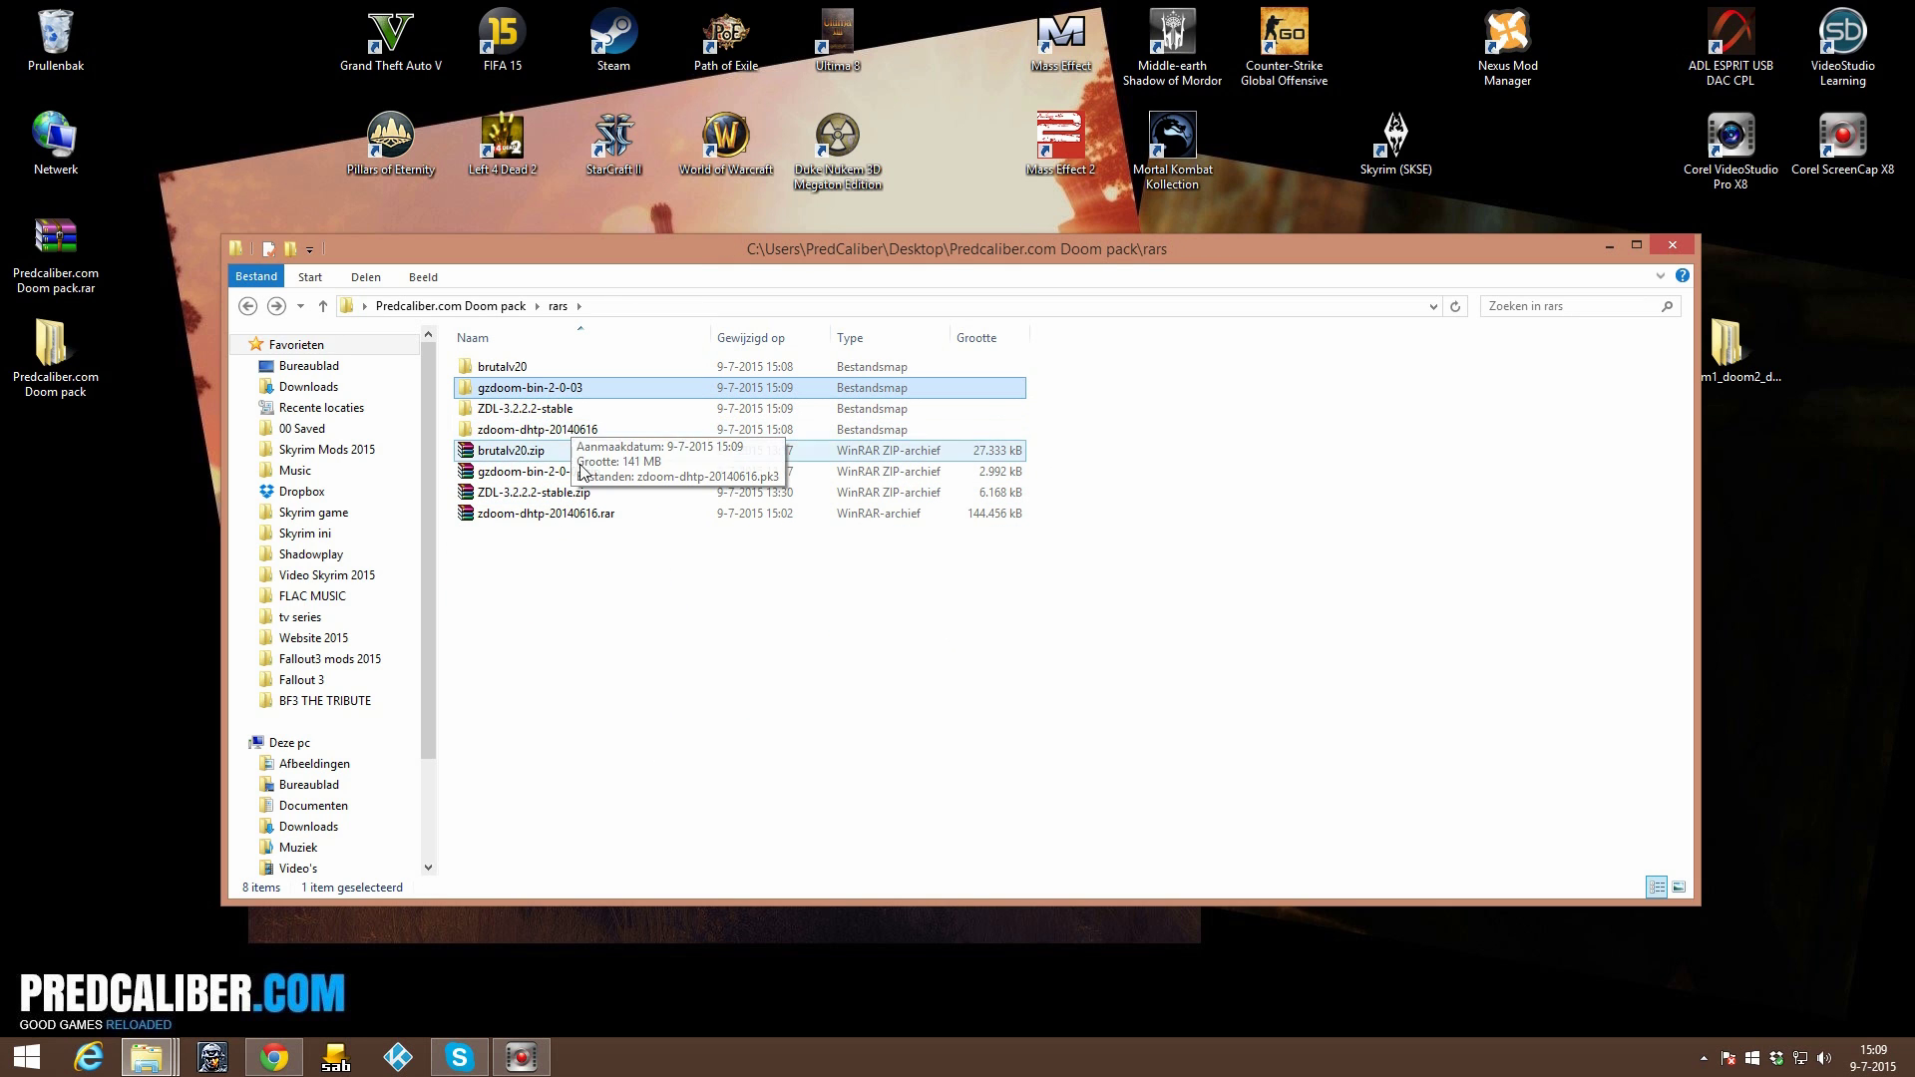
Copy brutalv20.pk3 from the brutalv20 folder into gzdoom-bin-2-0-03.
double_click(499, 367)
right_click(537, 368)
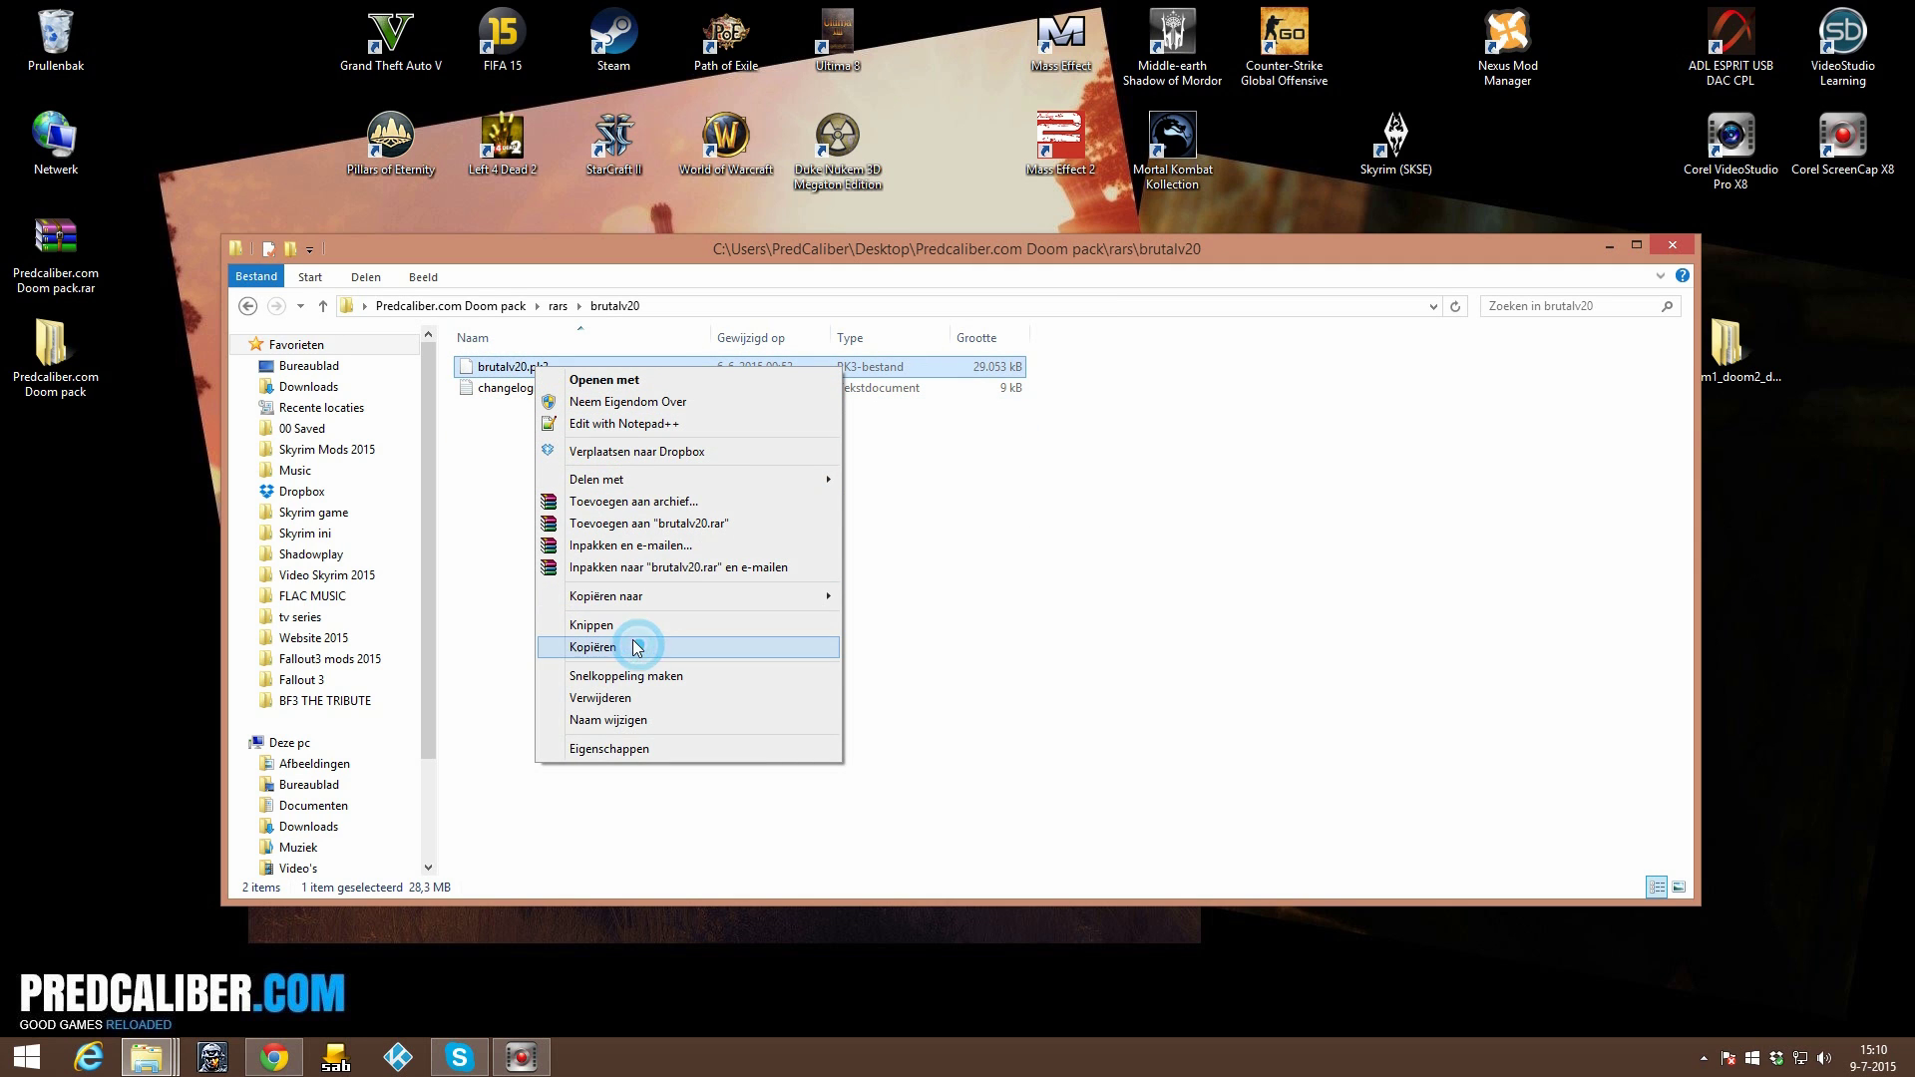
click(642, 649)
key(BackSpace)
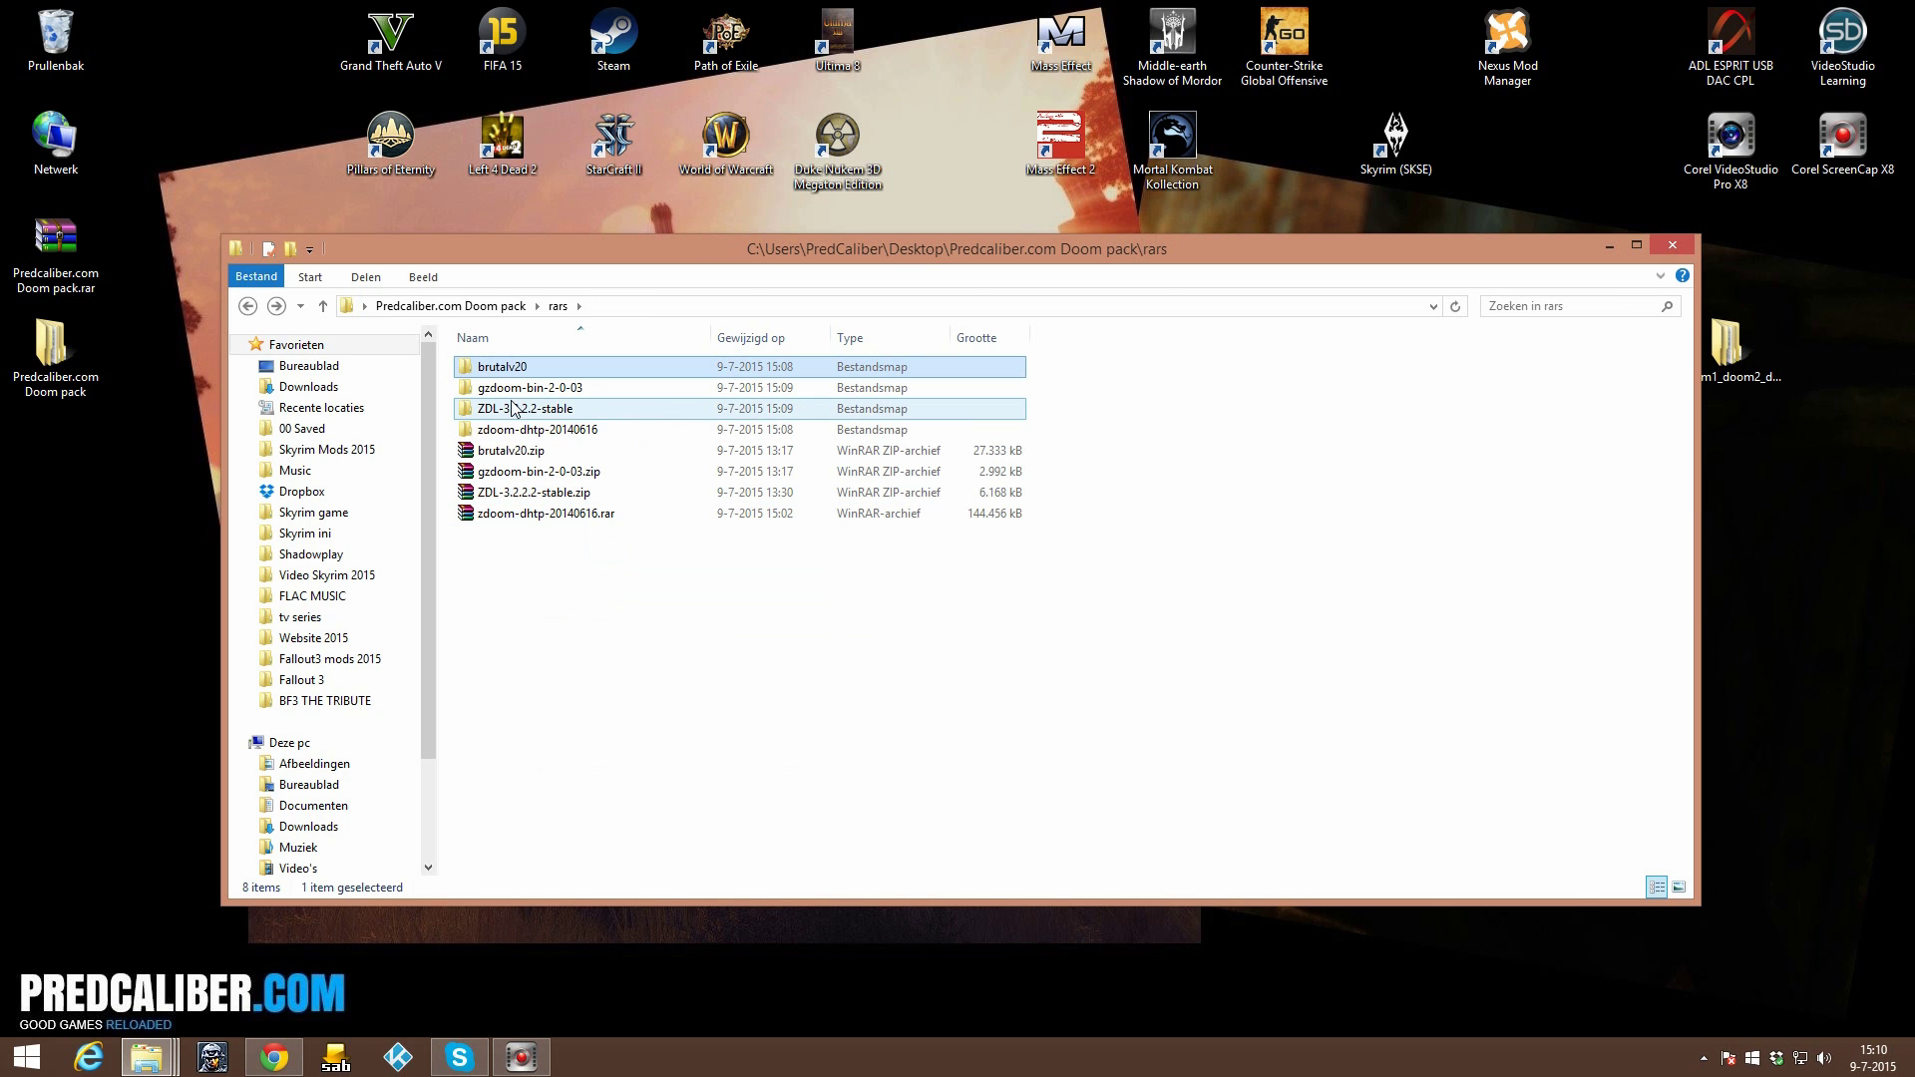
double_click(528, 389)
right_click(591, 691)
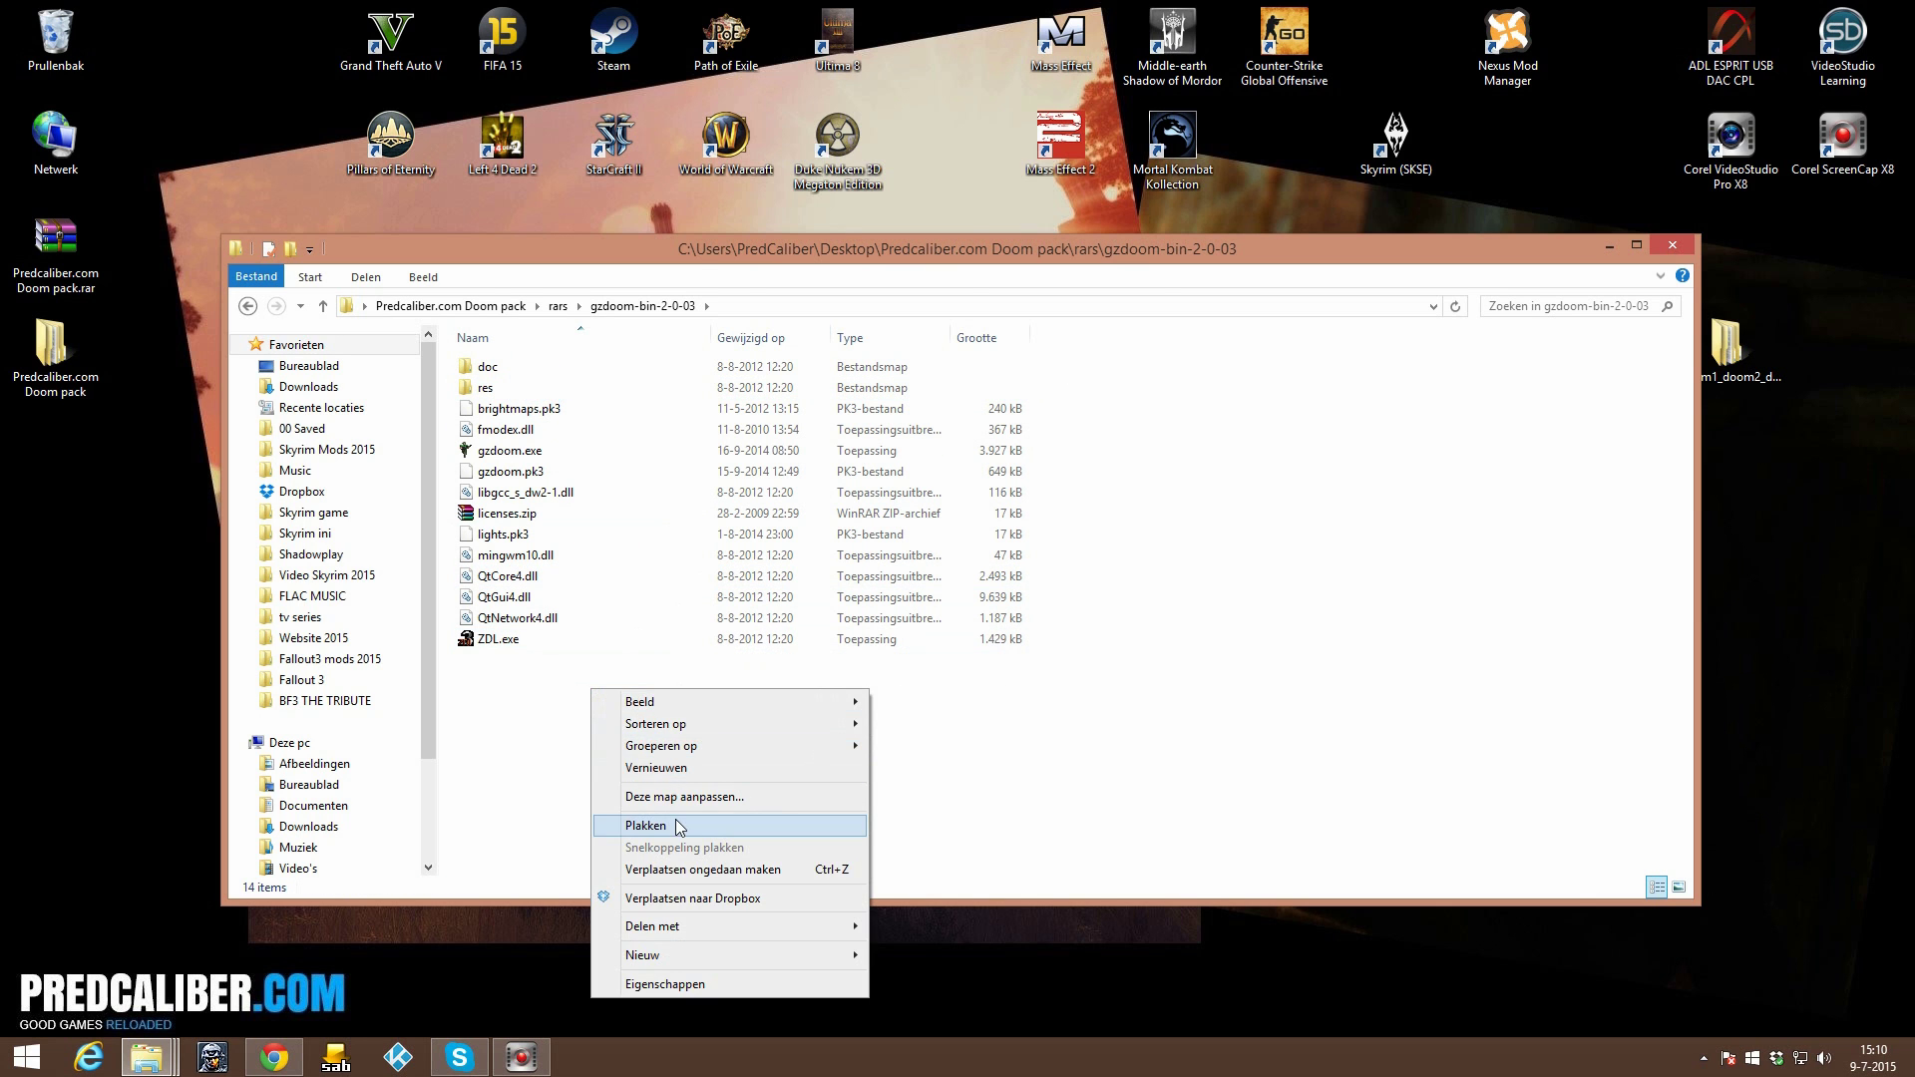
click(645, 825)
key(BackSpace)
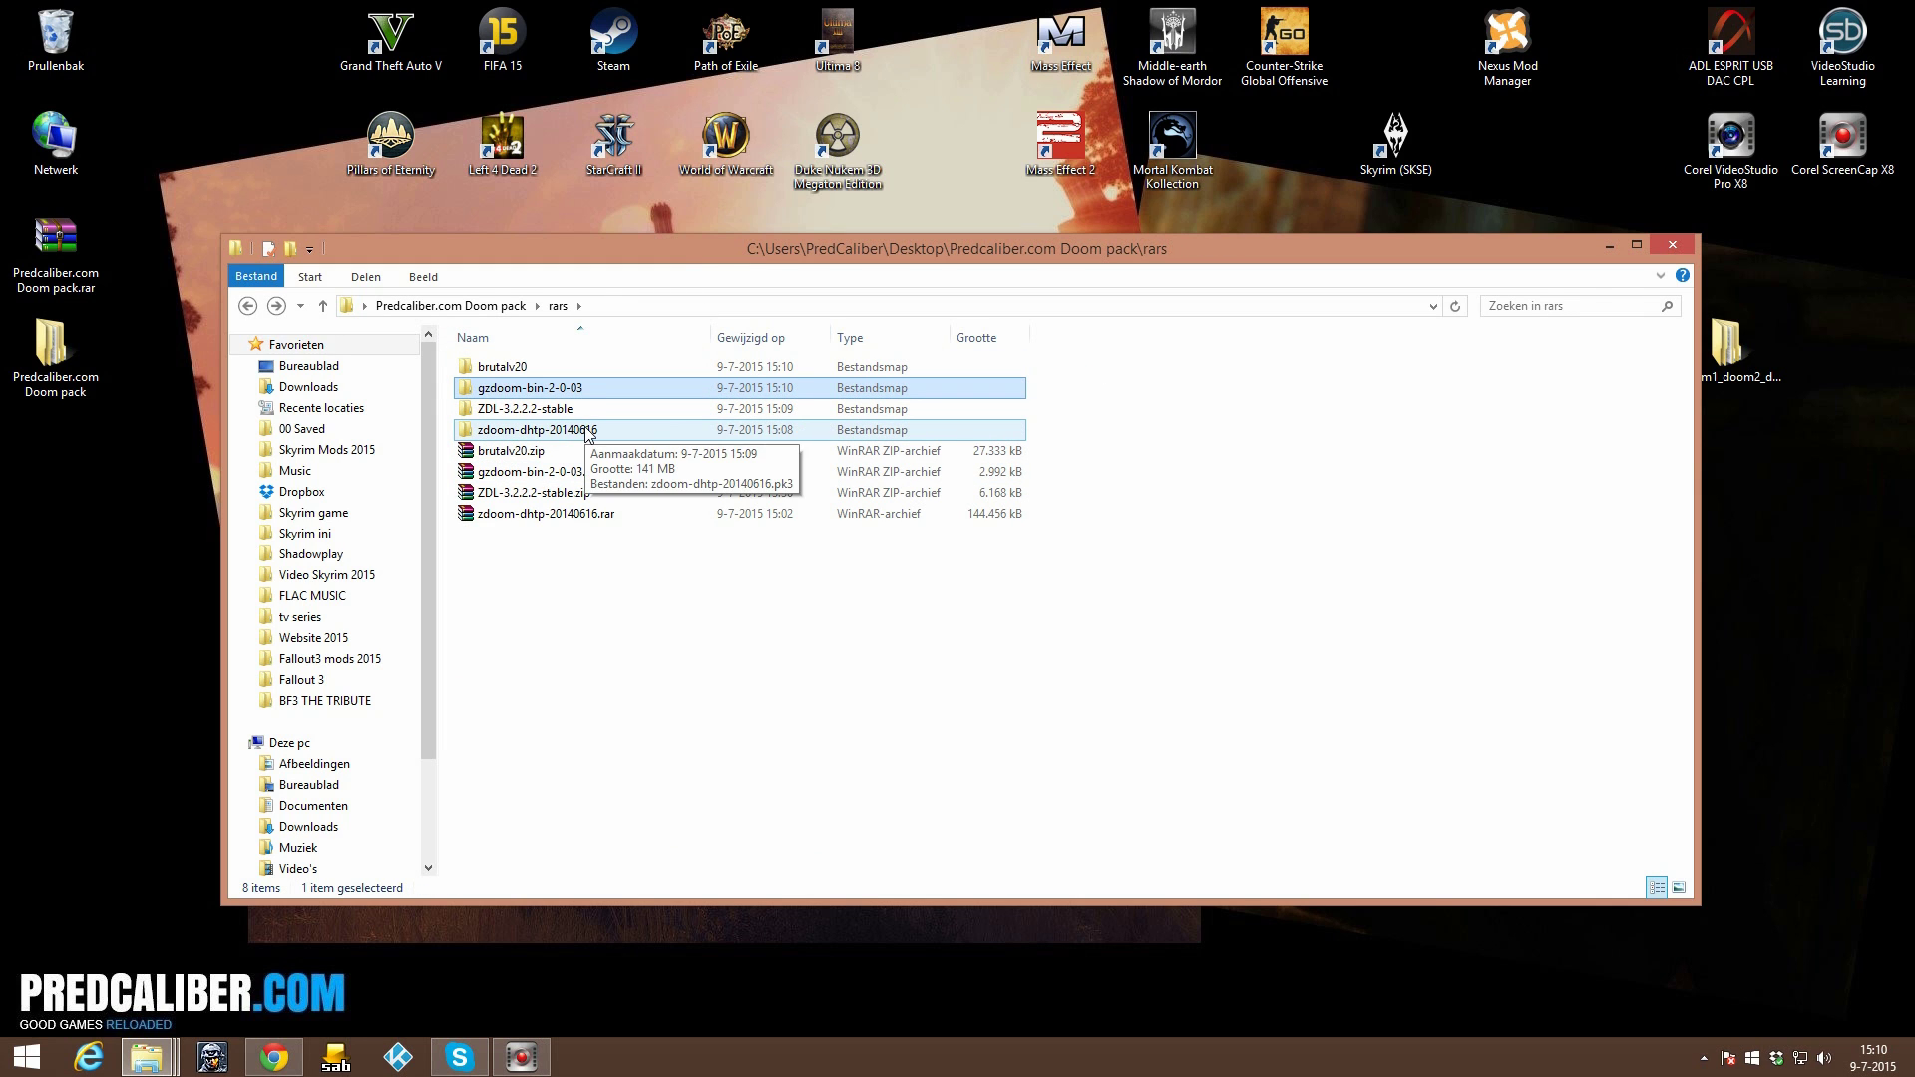
Move zdoom-dhtp-20140616.pk3 into gzdoom-bin-2-0-03 and go back to rars.
double_click(589, 429)
right_click(534, 375)
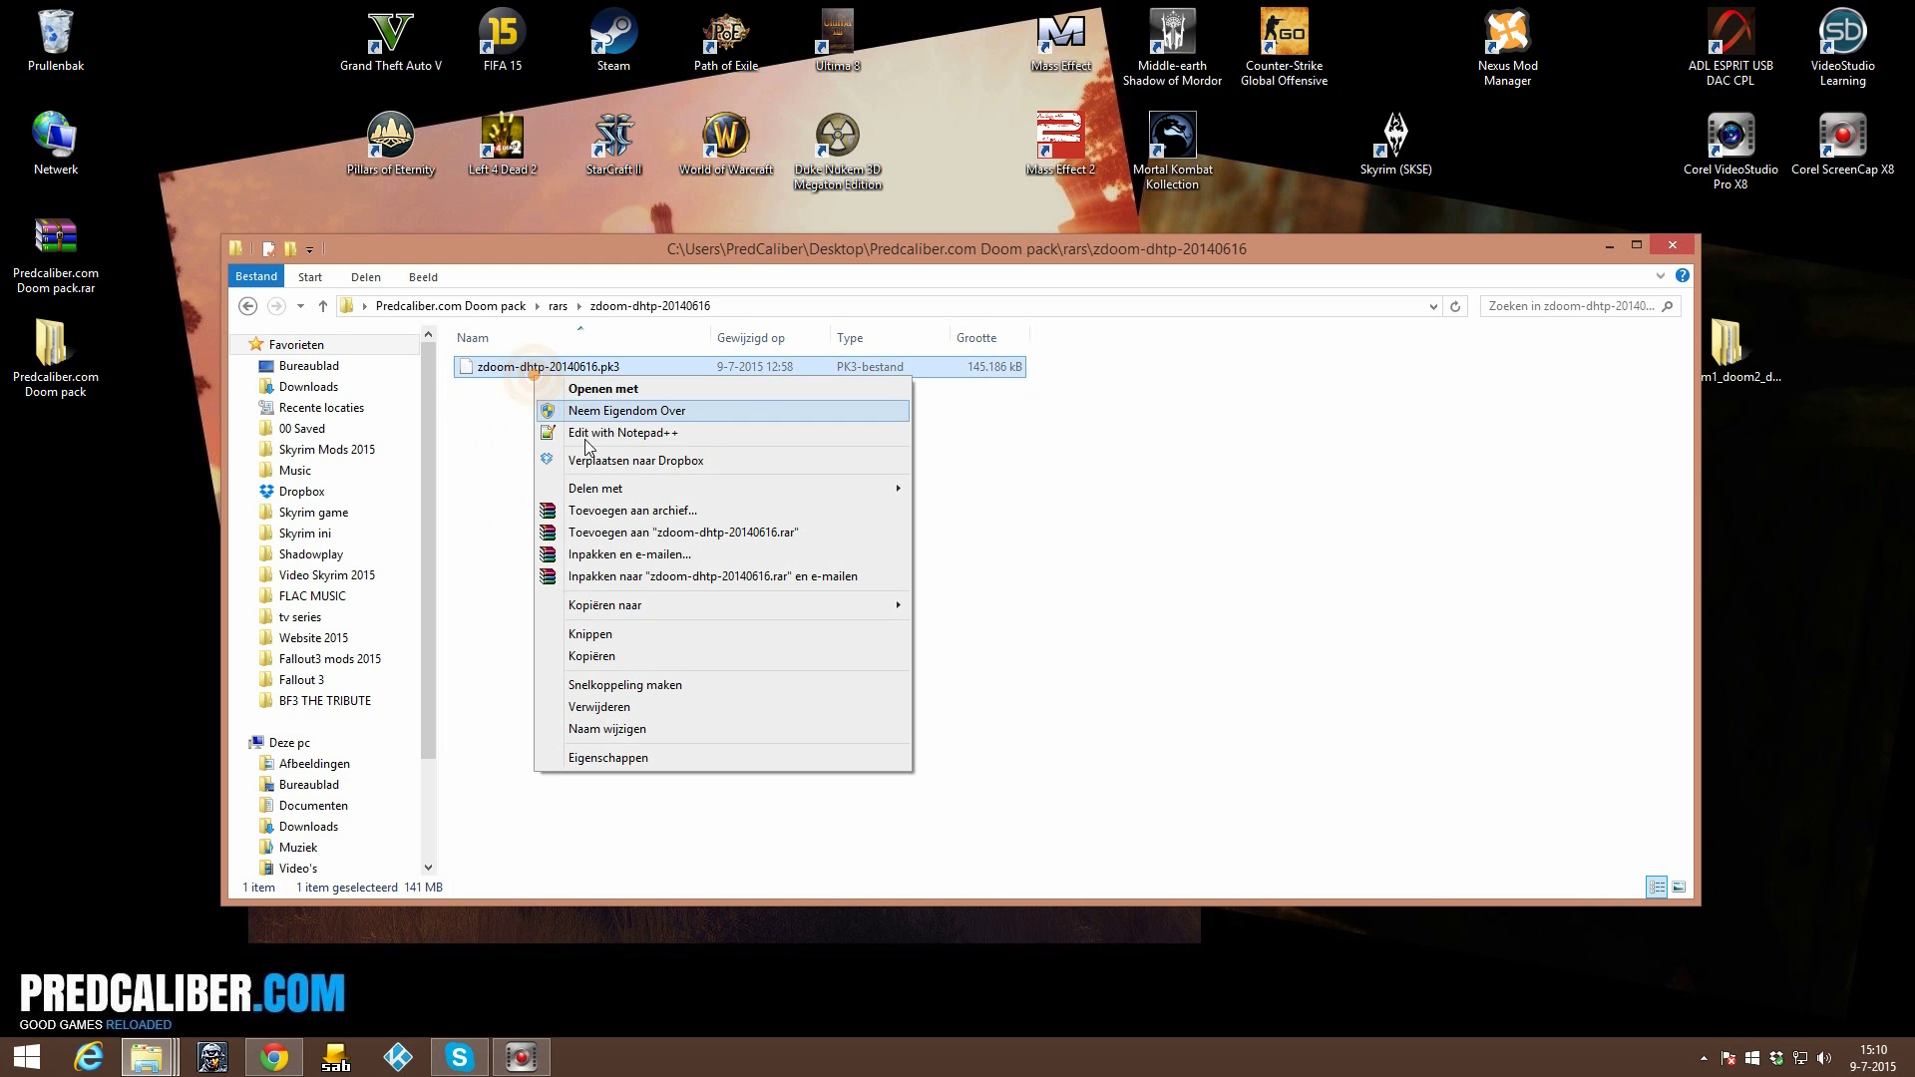
click(650, 634)
key(BackSpace)
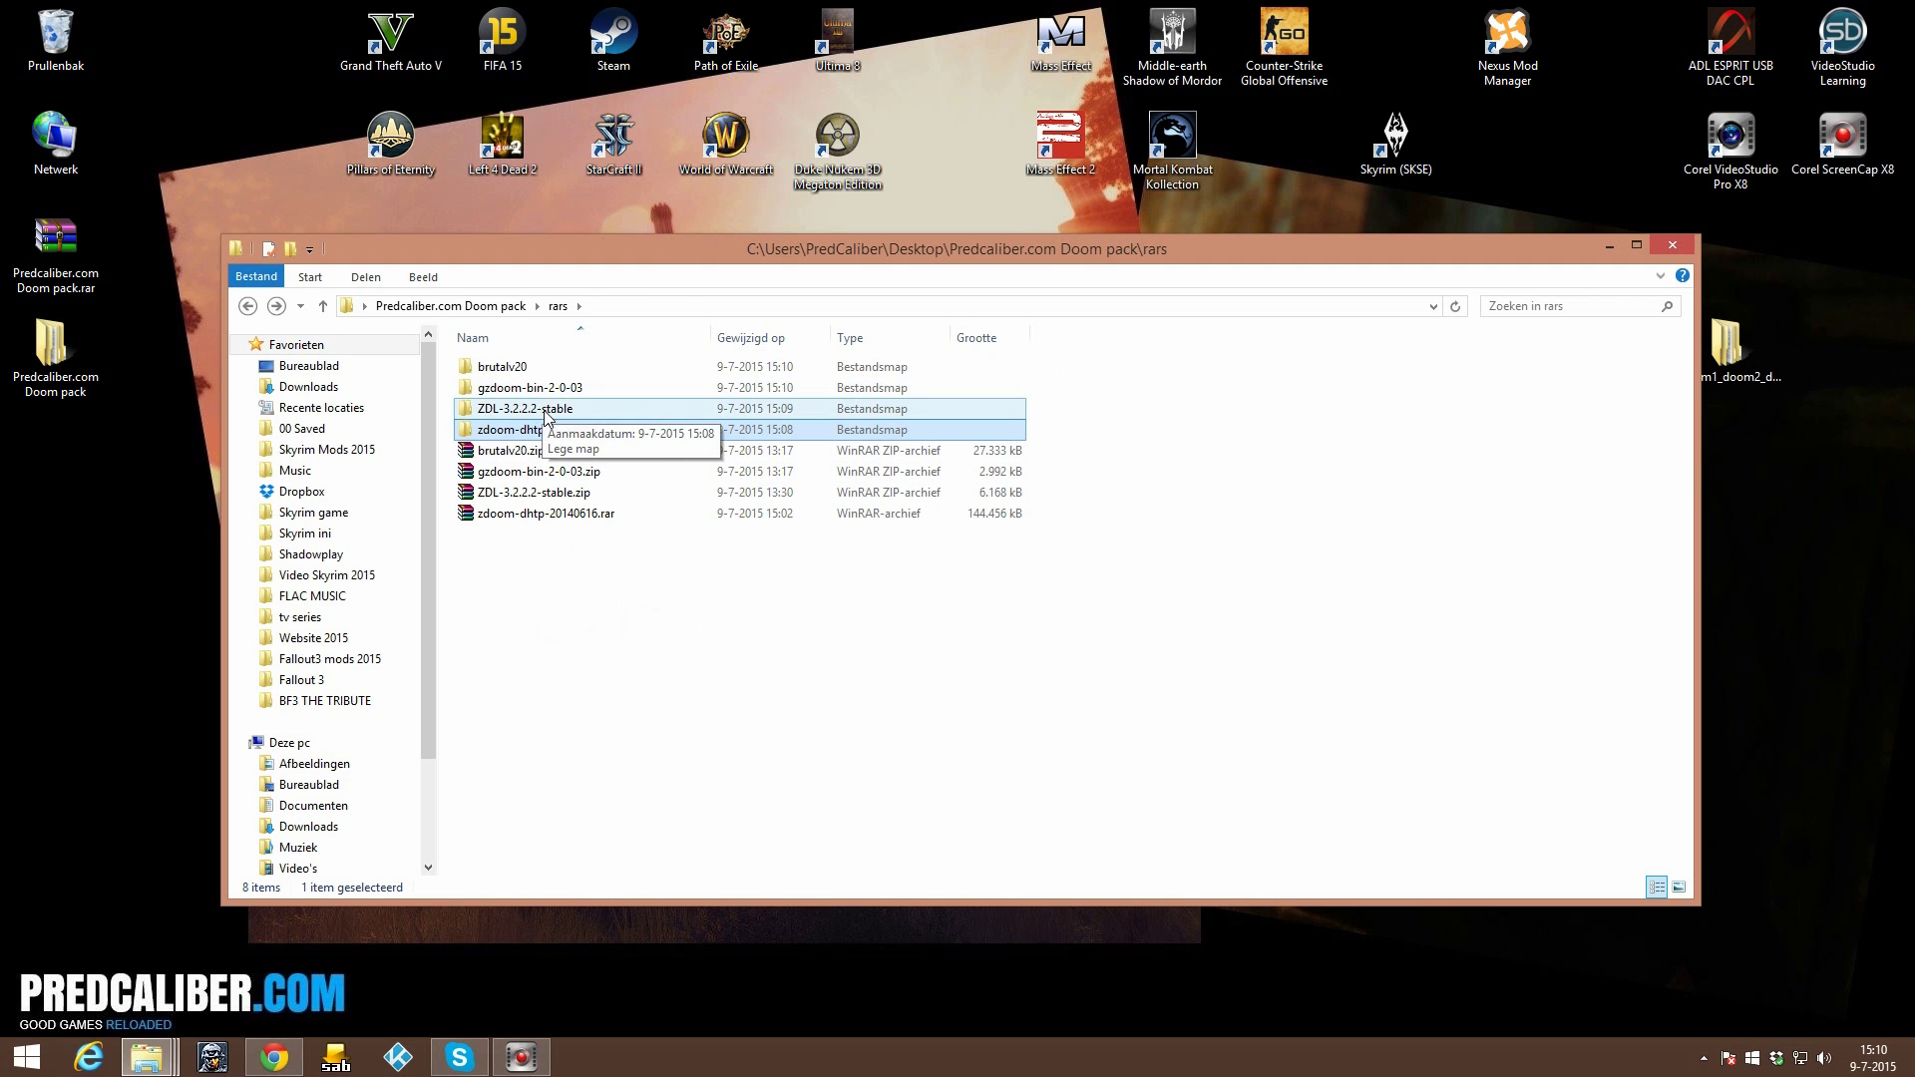
double_click(538, 387)
key(ctrl+v)
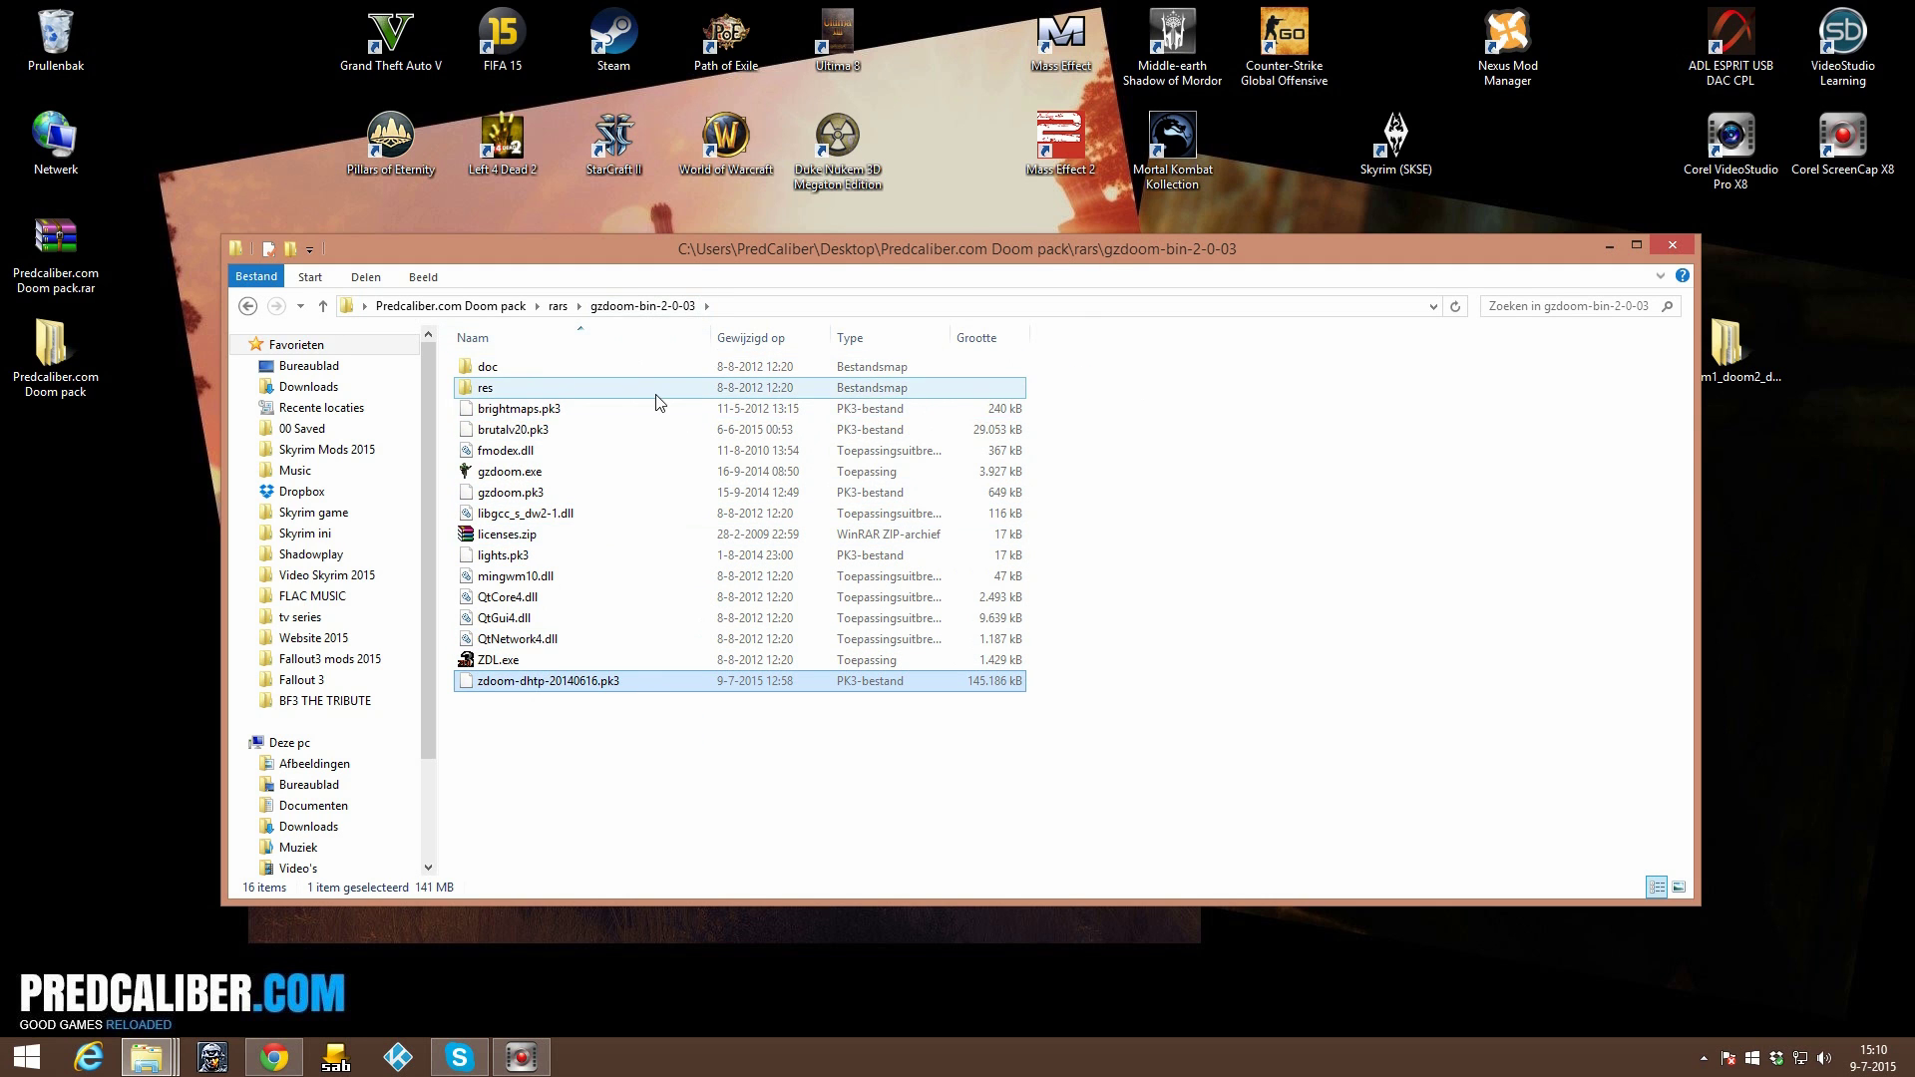
key(BackSpace)
Delete every leftover archive and folder in rars except gzdoom-bin-2-0-03, then open that folder.
click(631, 636)
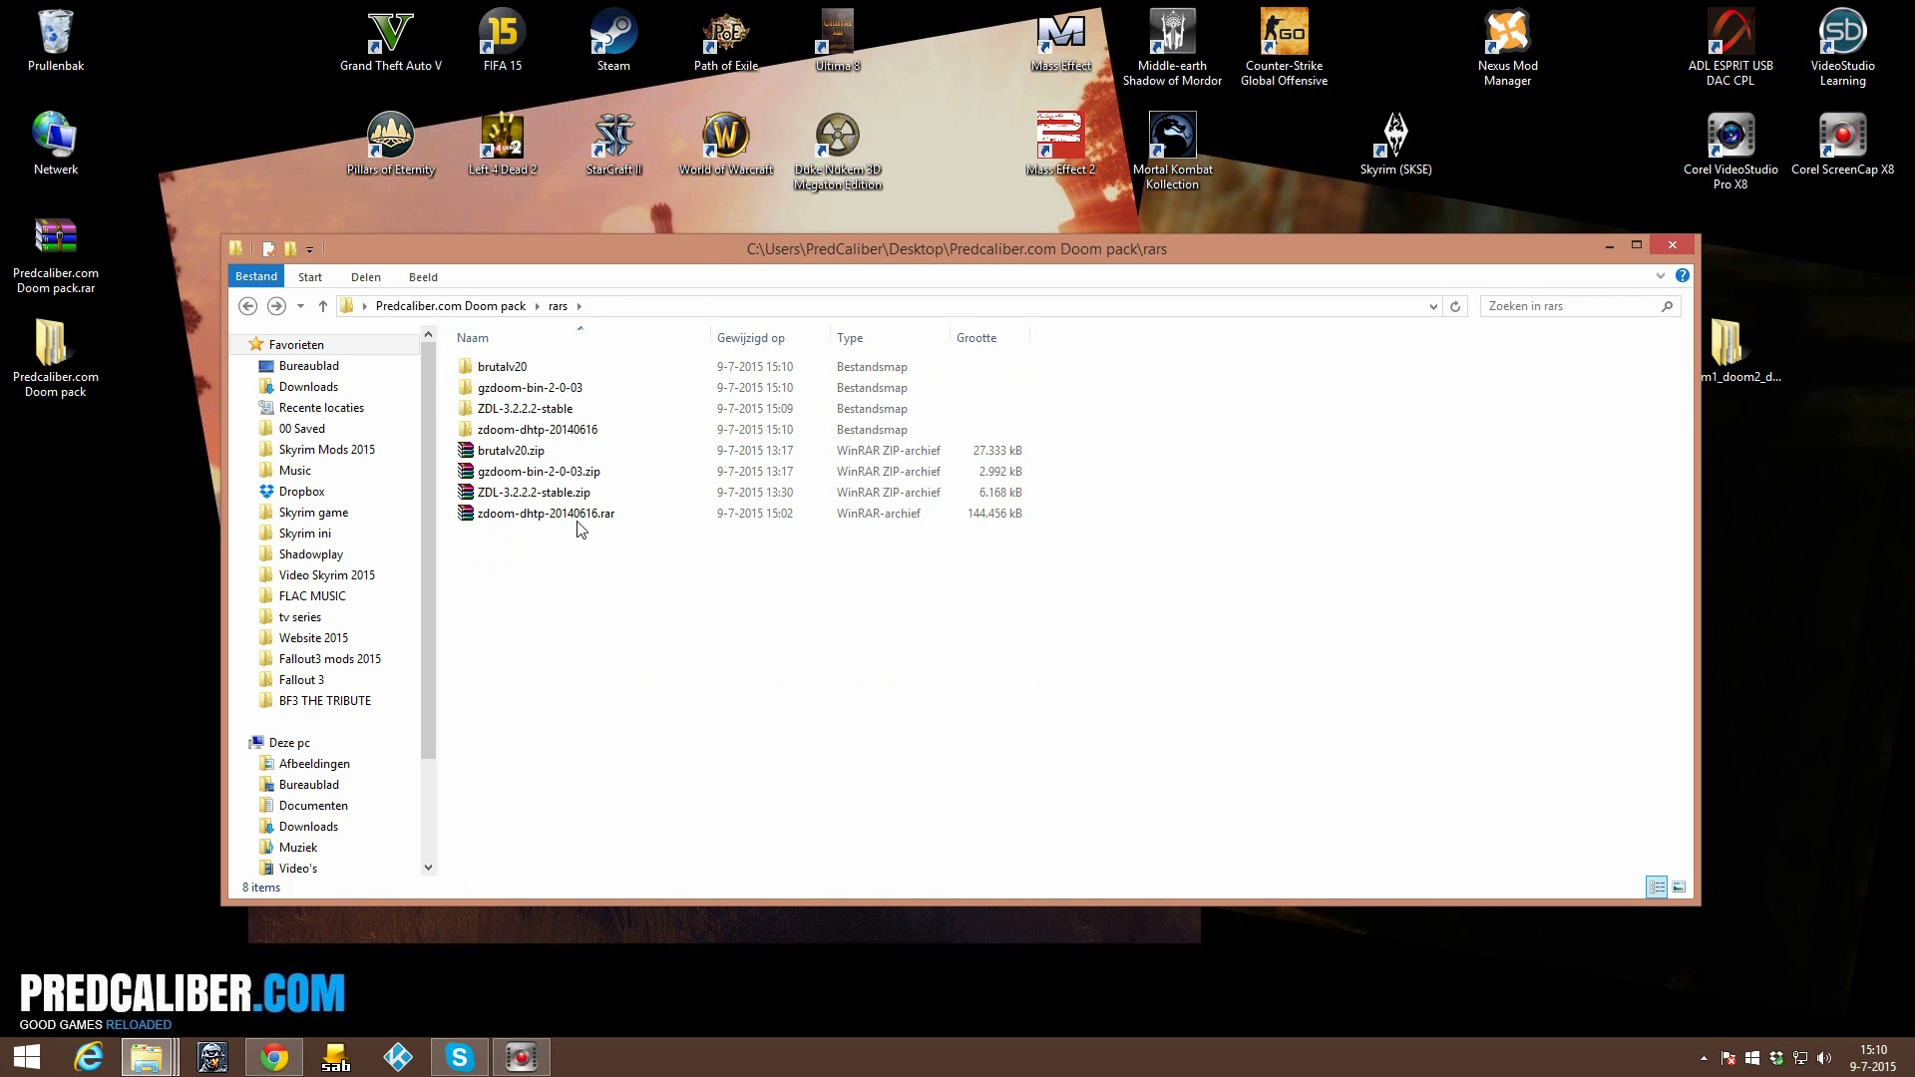
drag(620, 599, 537, 390)
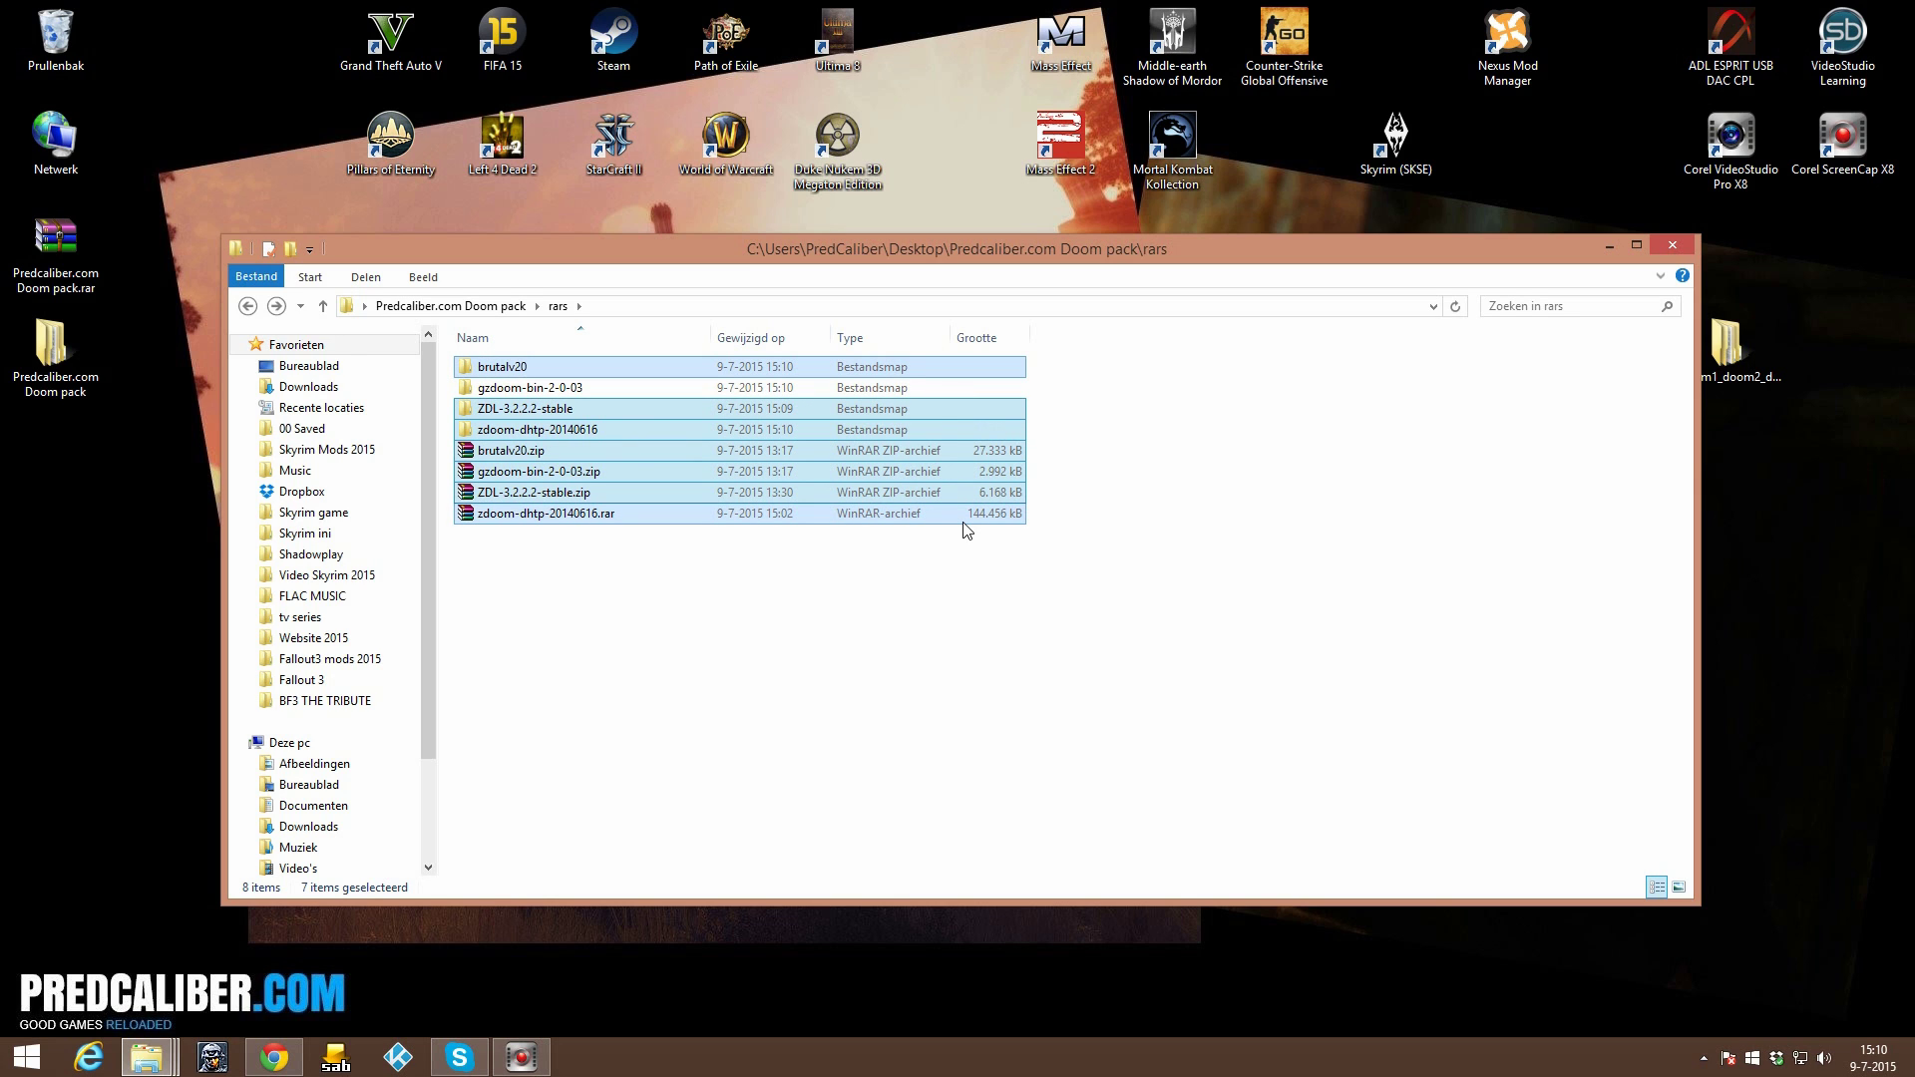
key(Delete)
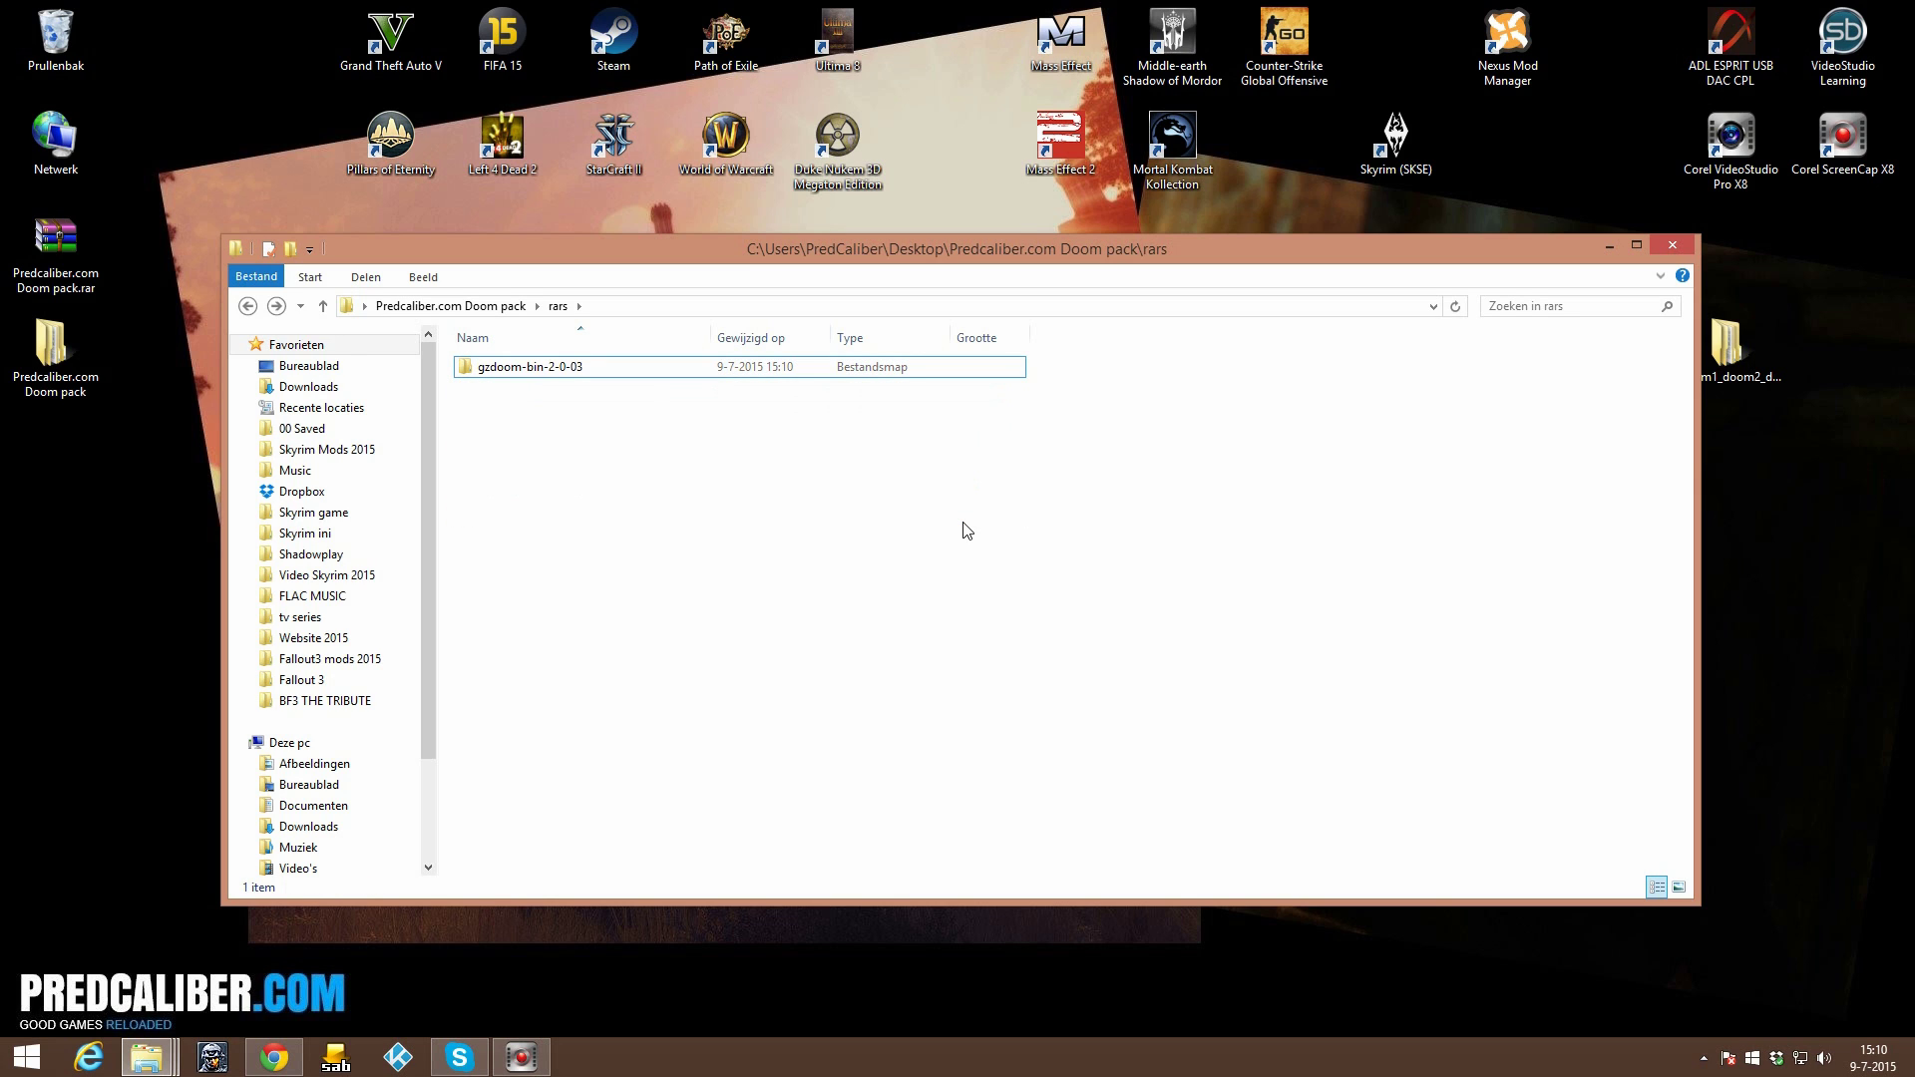
double_click(596, 369)
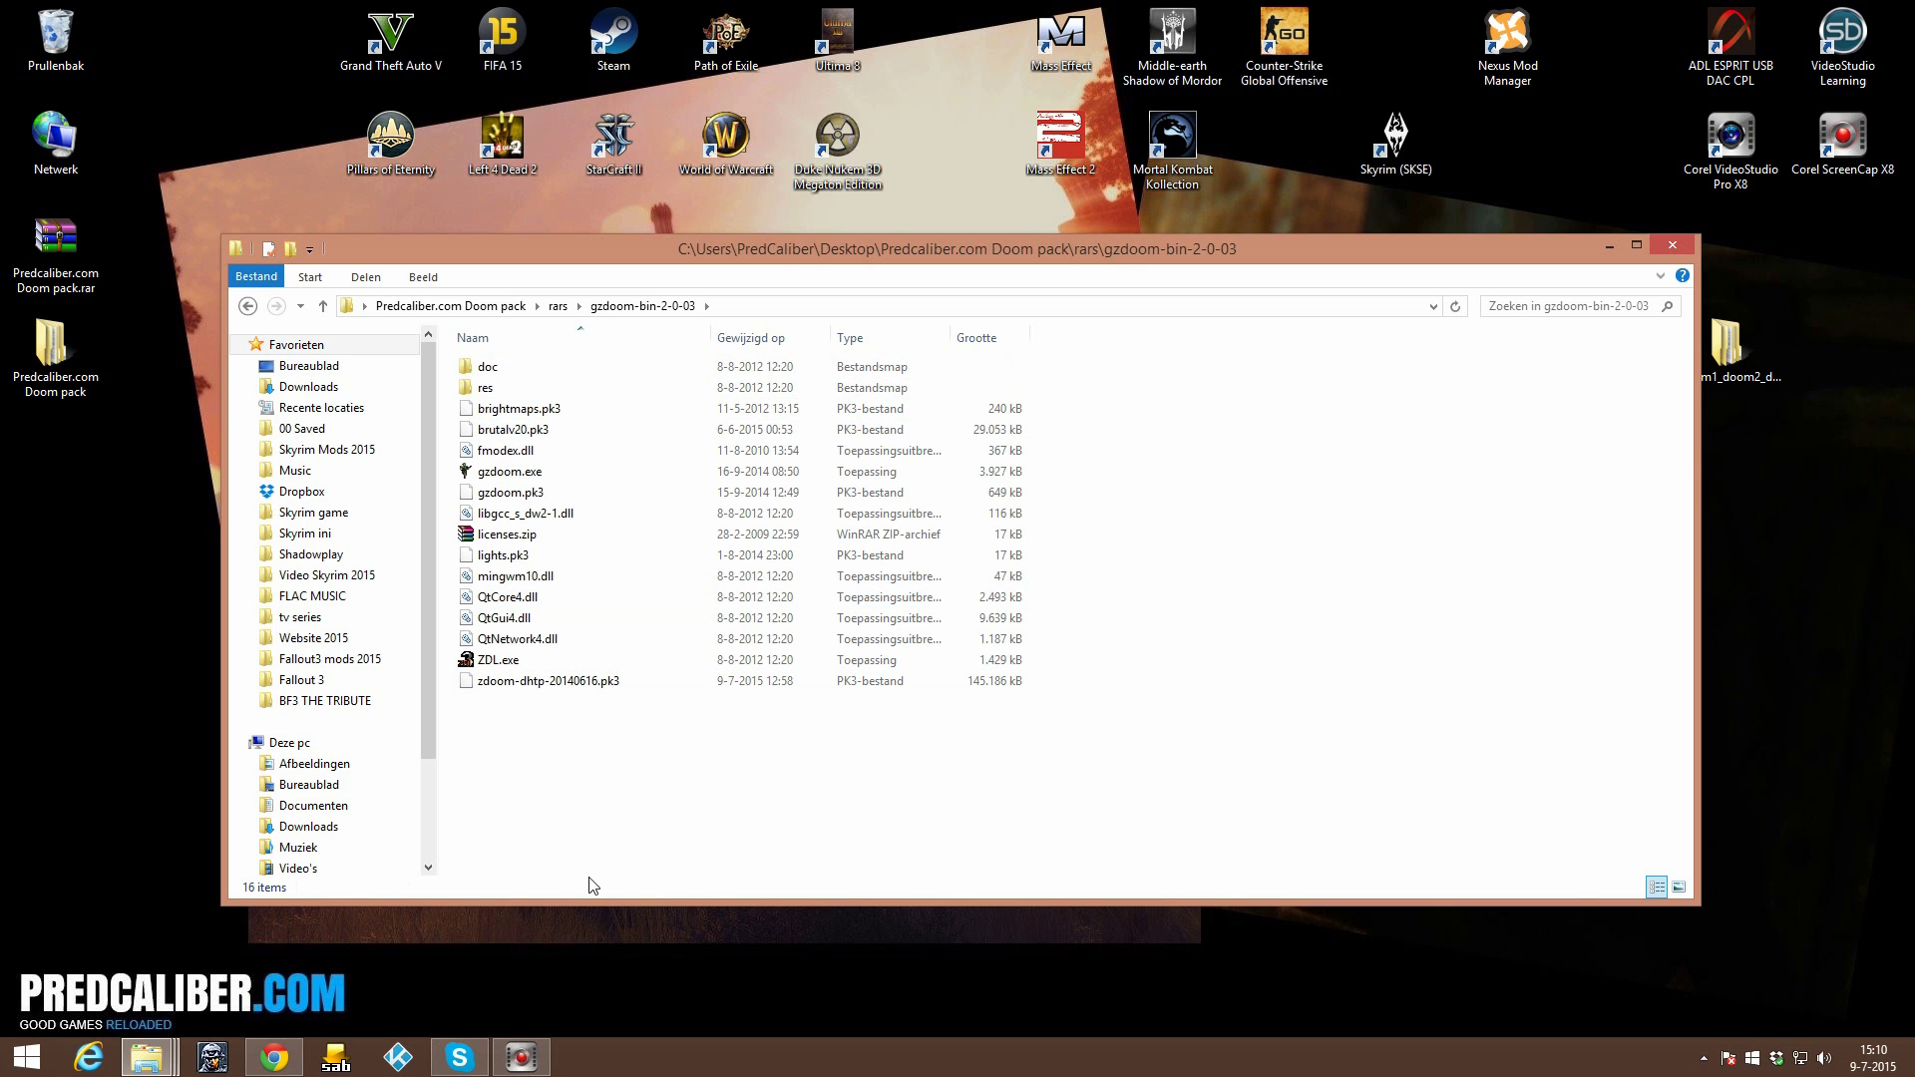
click(523, 1059)
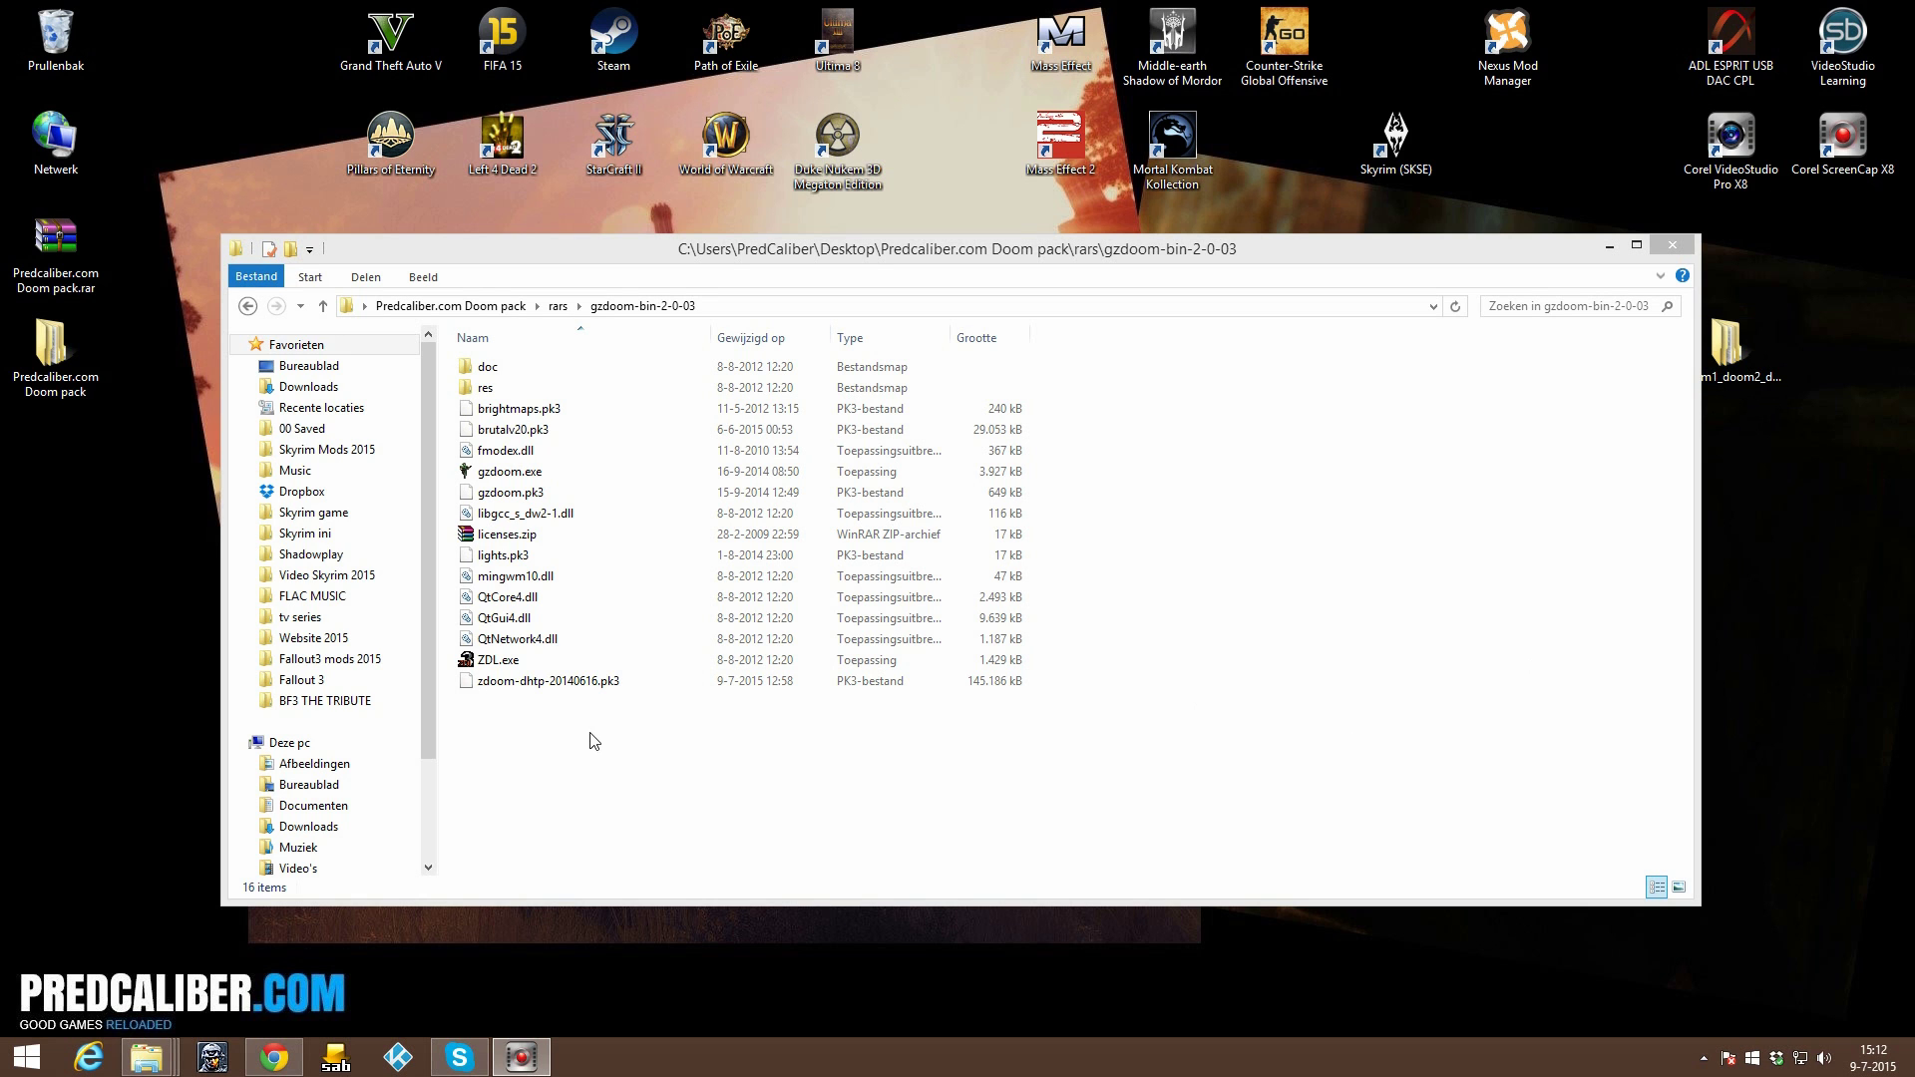
Copy Doom1.WAD, Doom2.wad, Plutonia.wad and Tnt.wad from Wads and paste them into gzdoom-bin-2-0-03.
double_click(1728, 348)
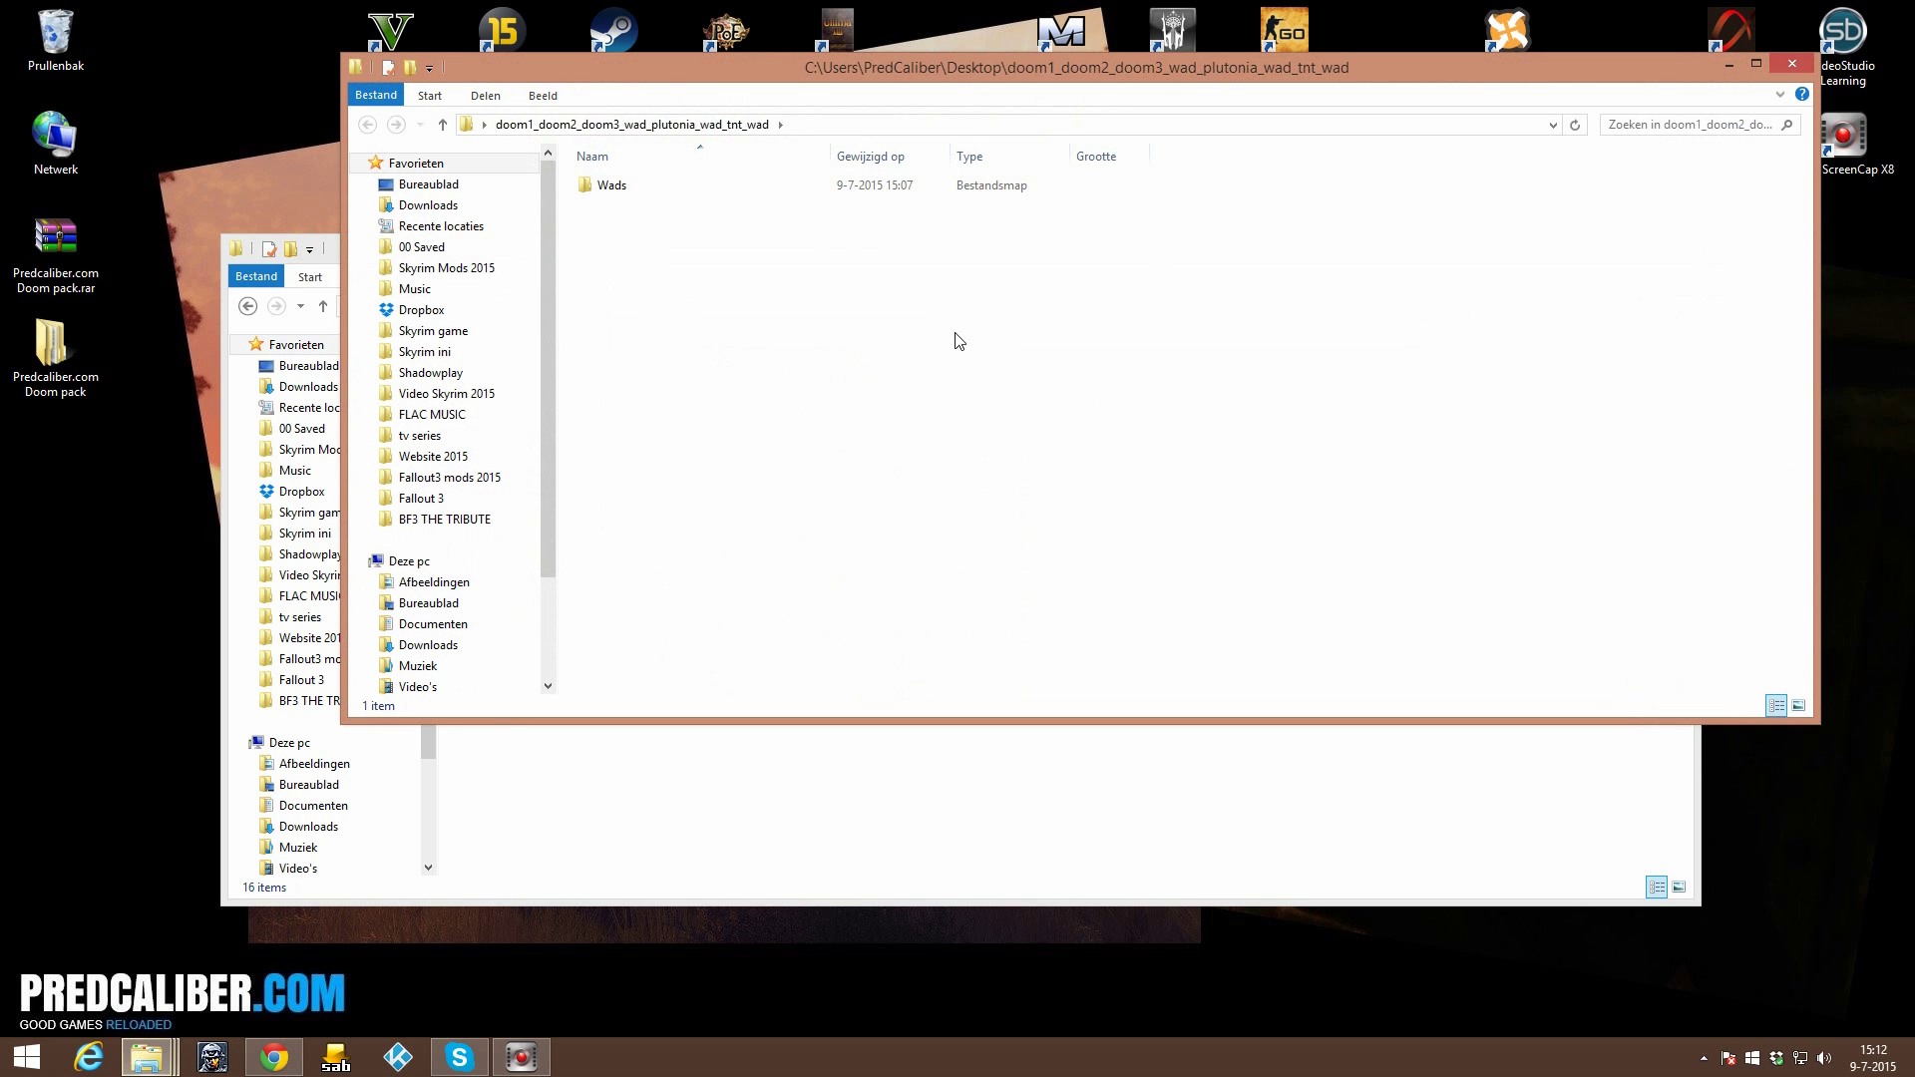
double_click(678, 187)
drag(735, 290, 641, 200)
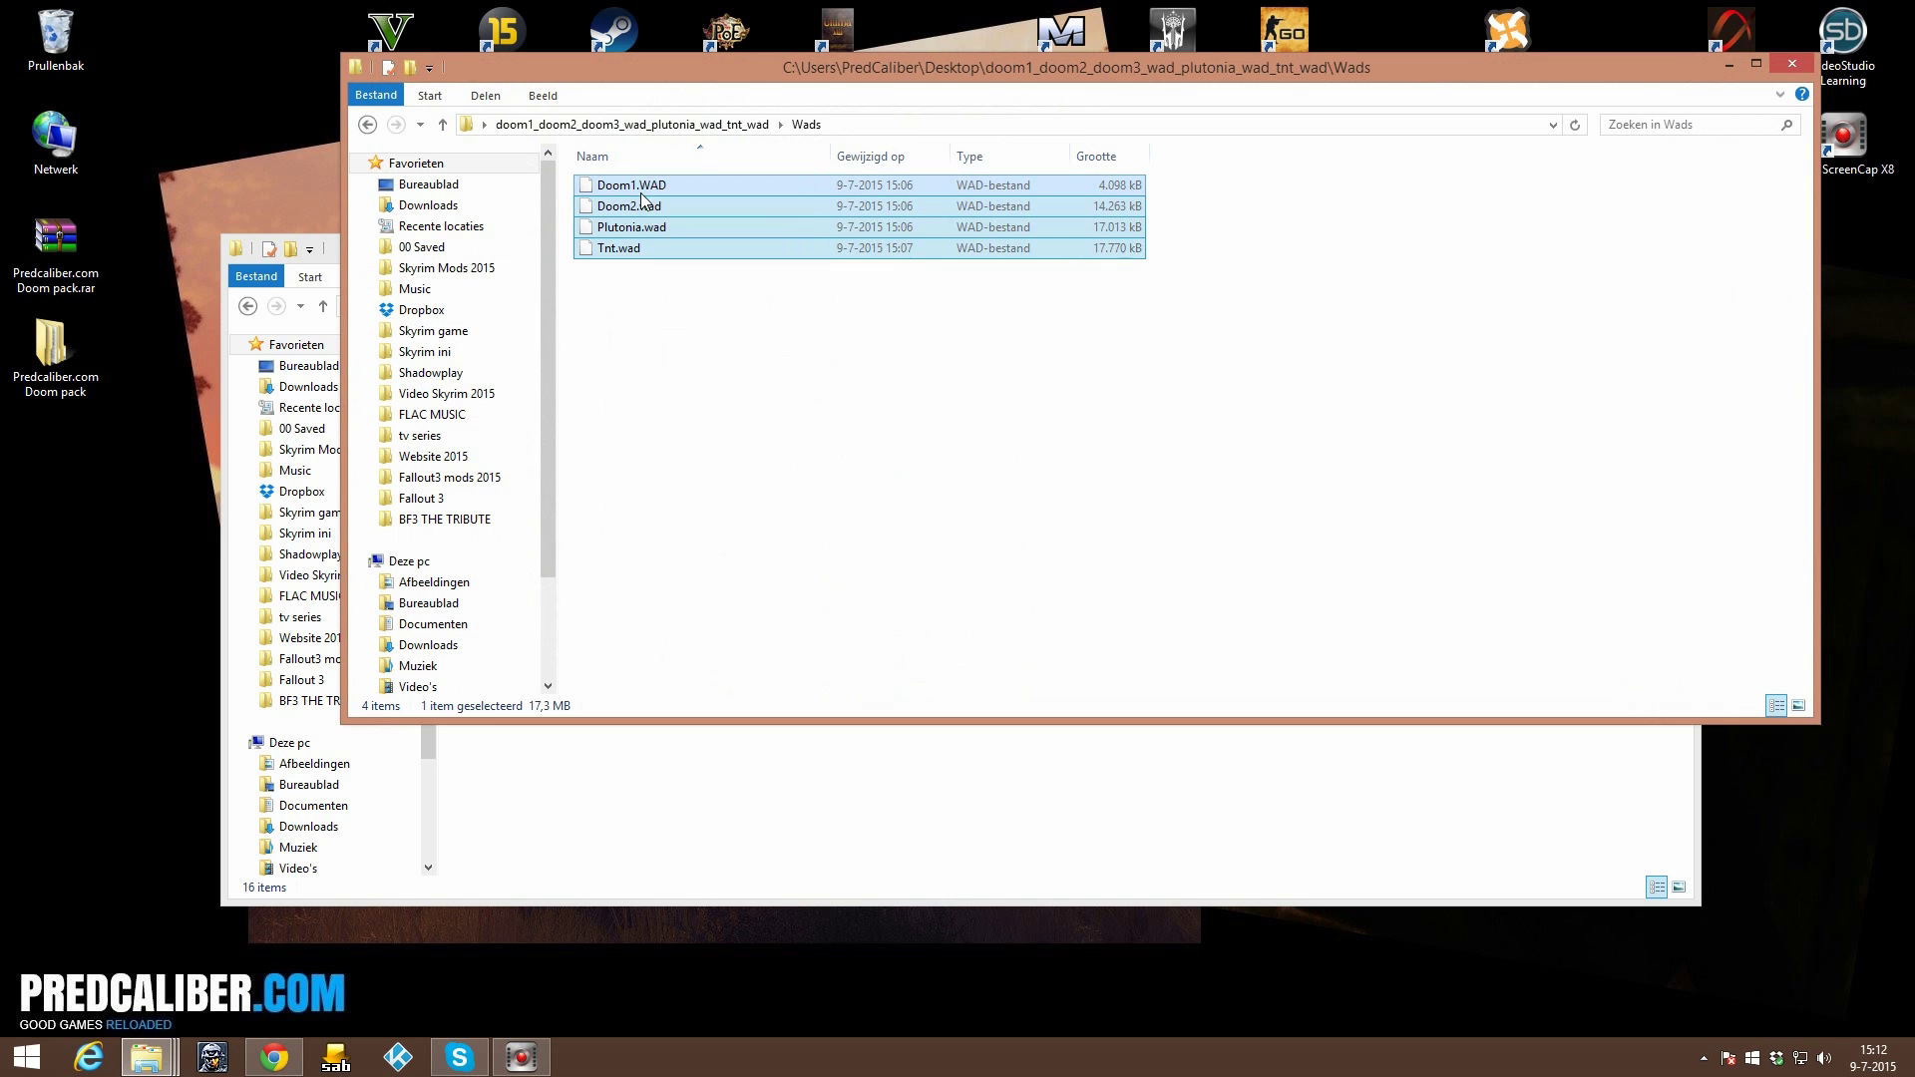
right_click(642, 200)
click(752, 468)
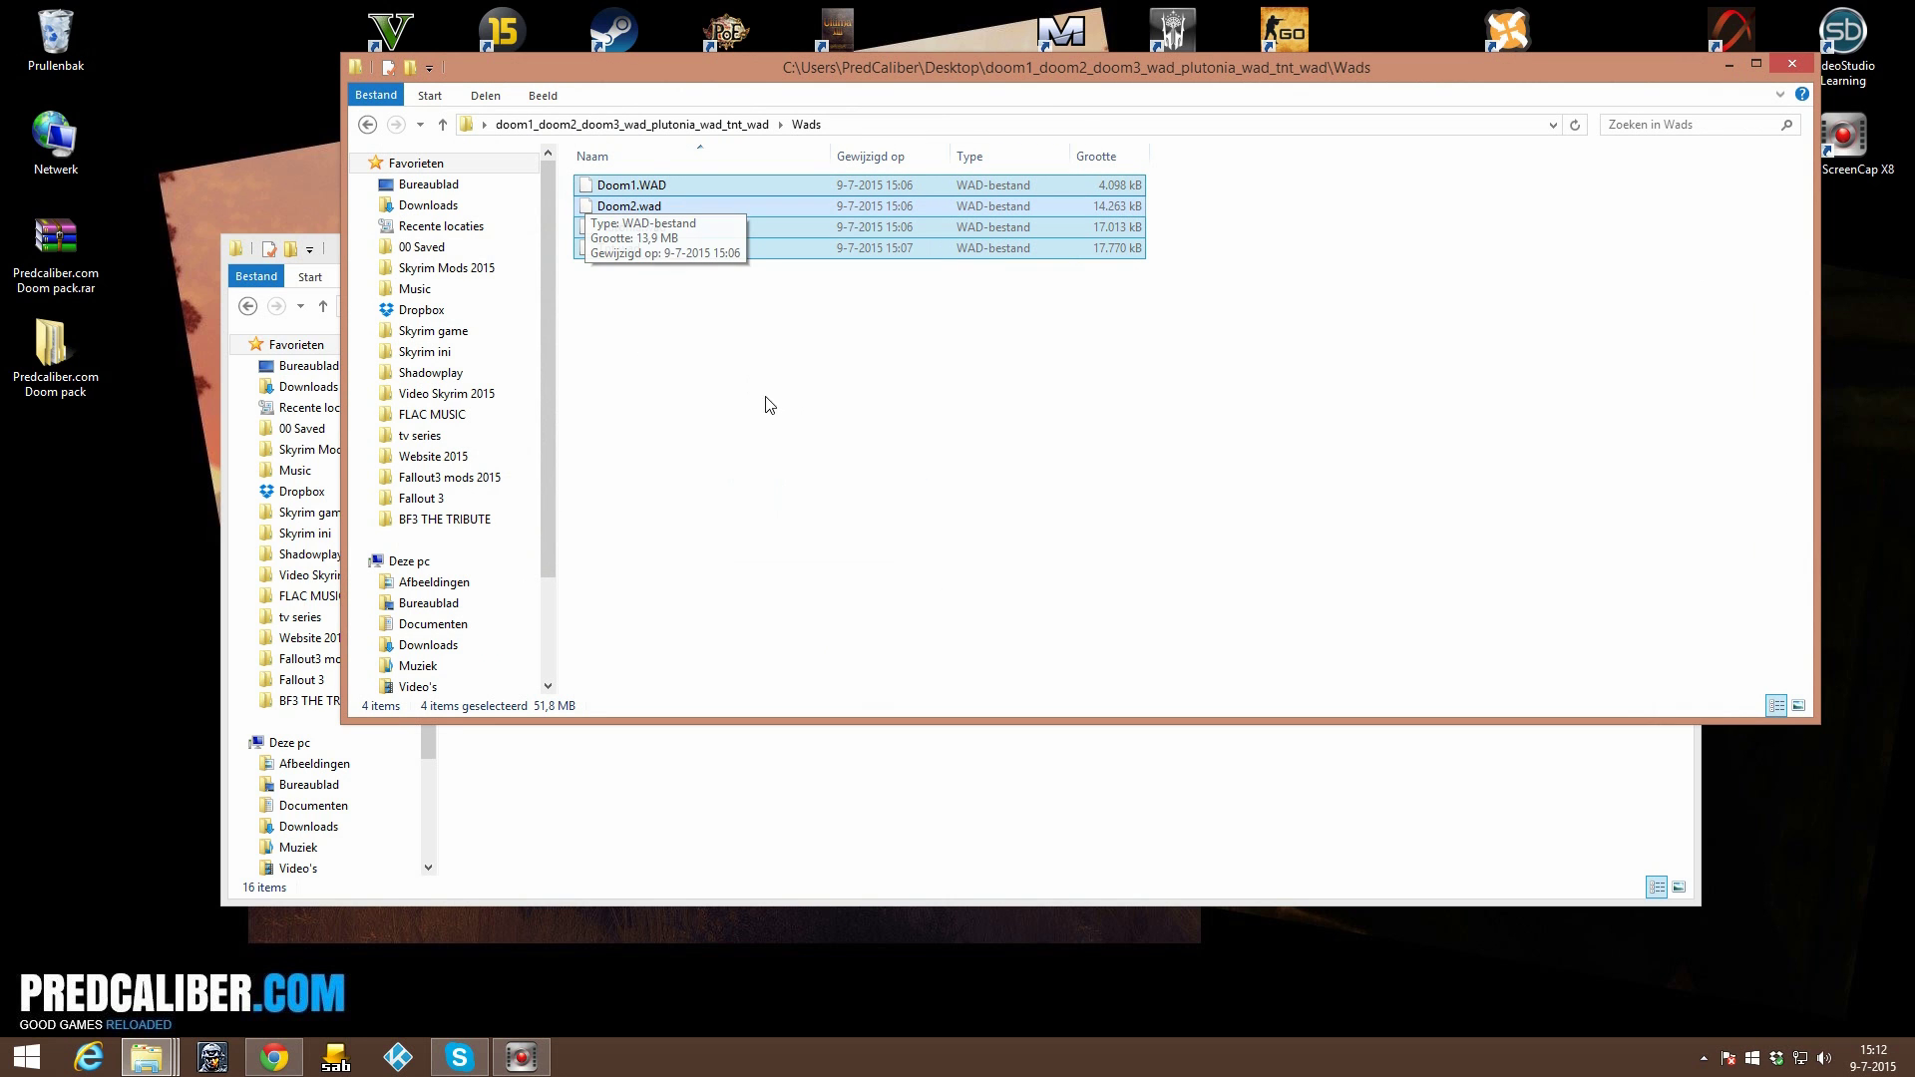
click(563, 806)
right_click(543, 750)
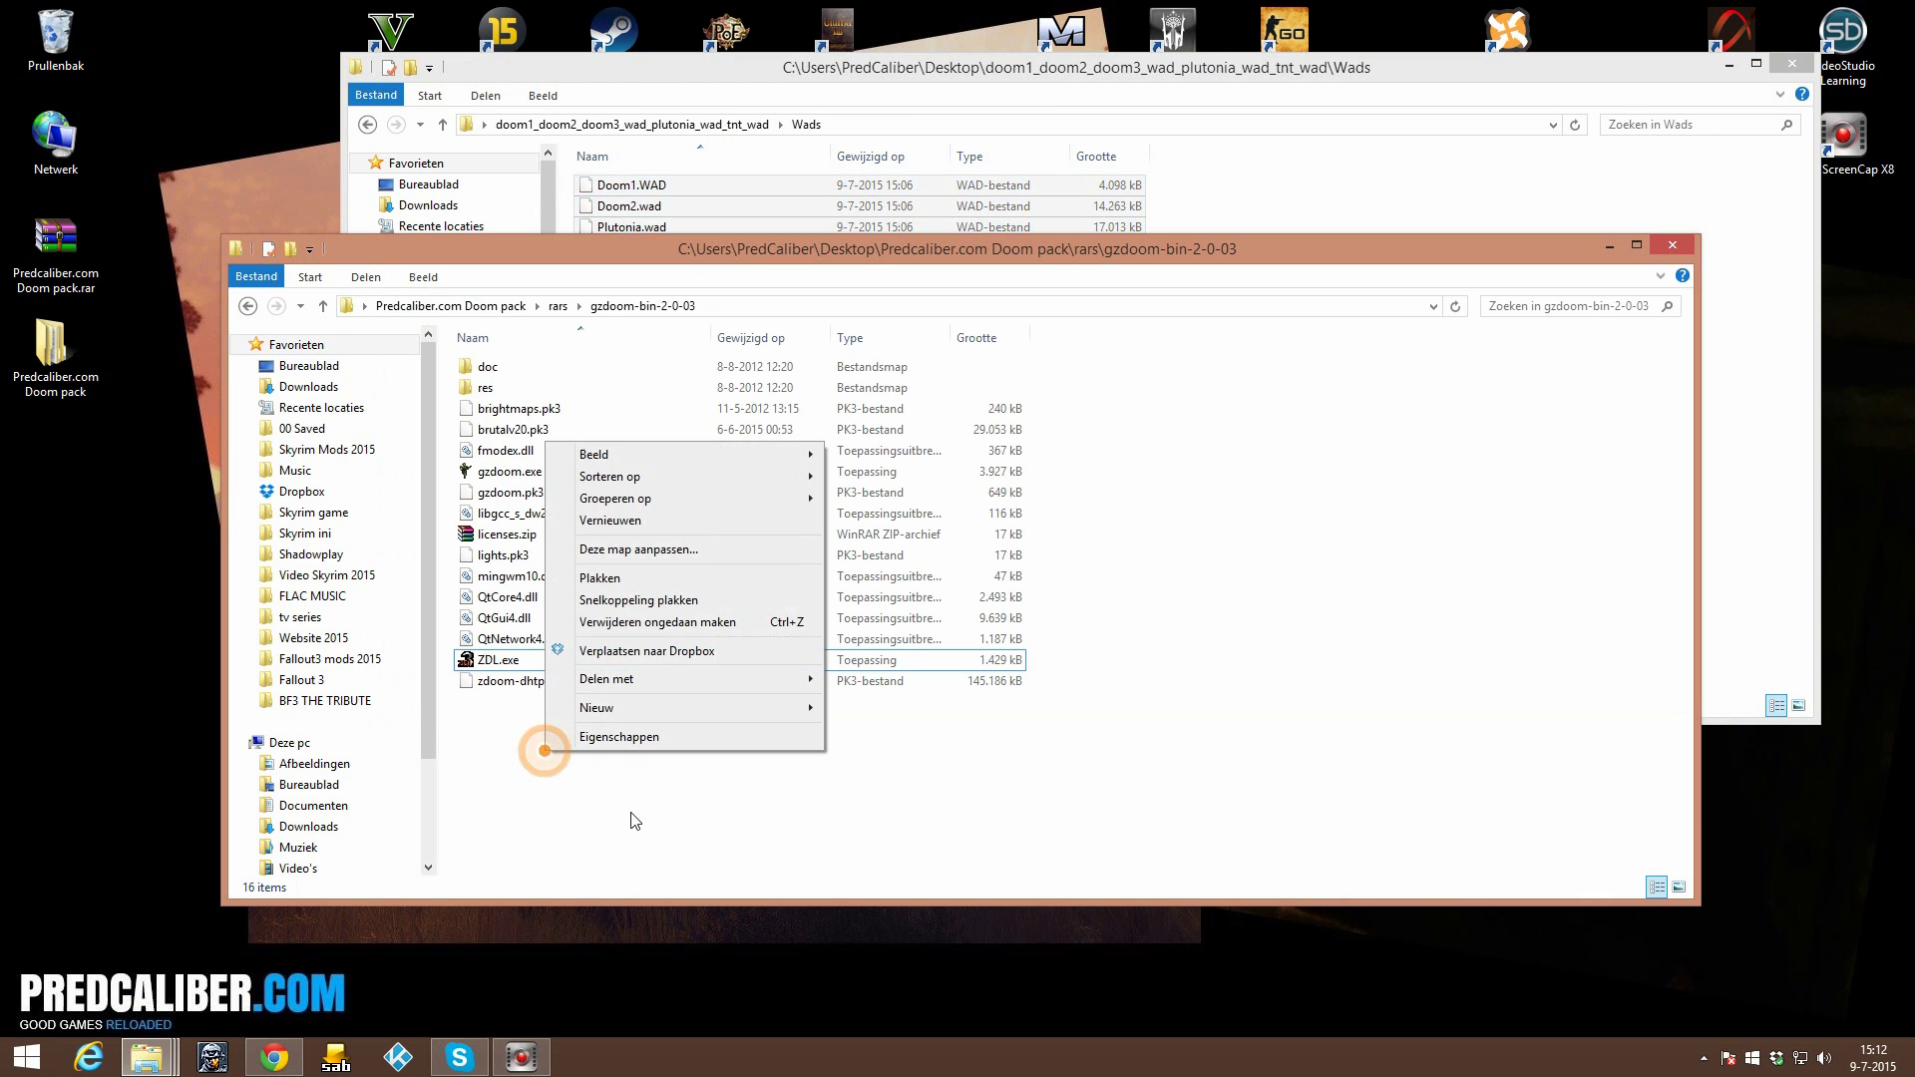
click(618, 577)
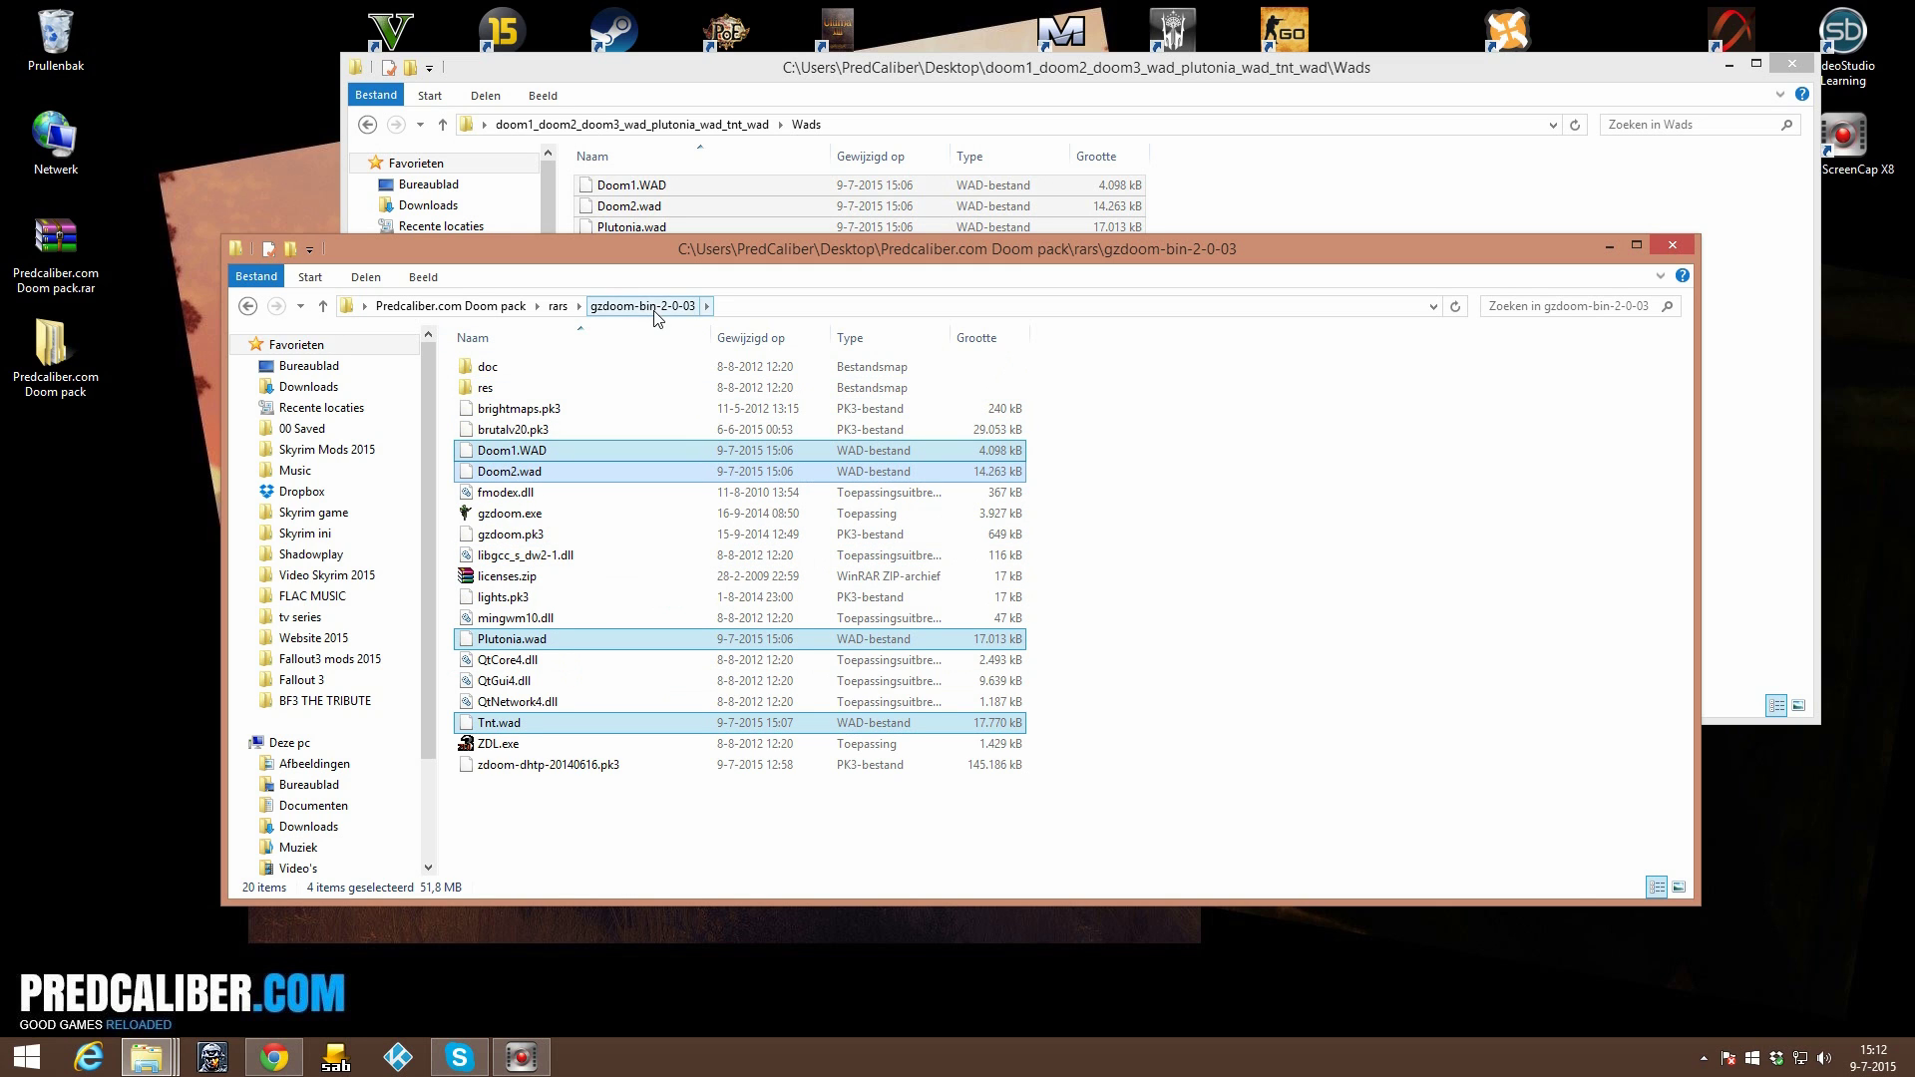
click(1395, 590)
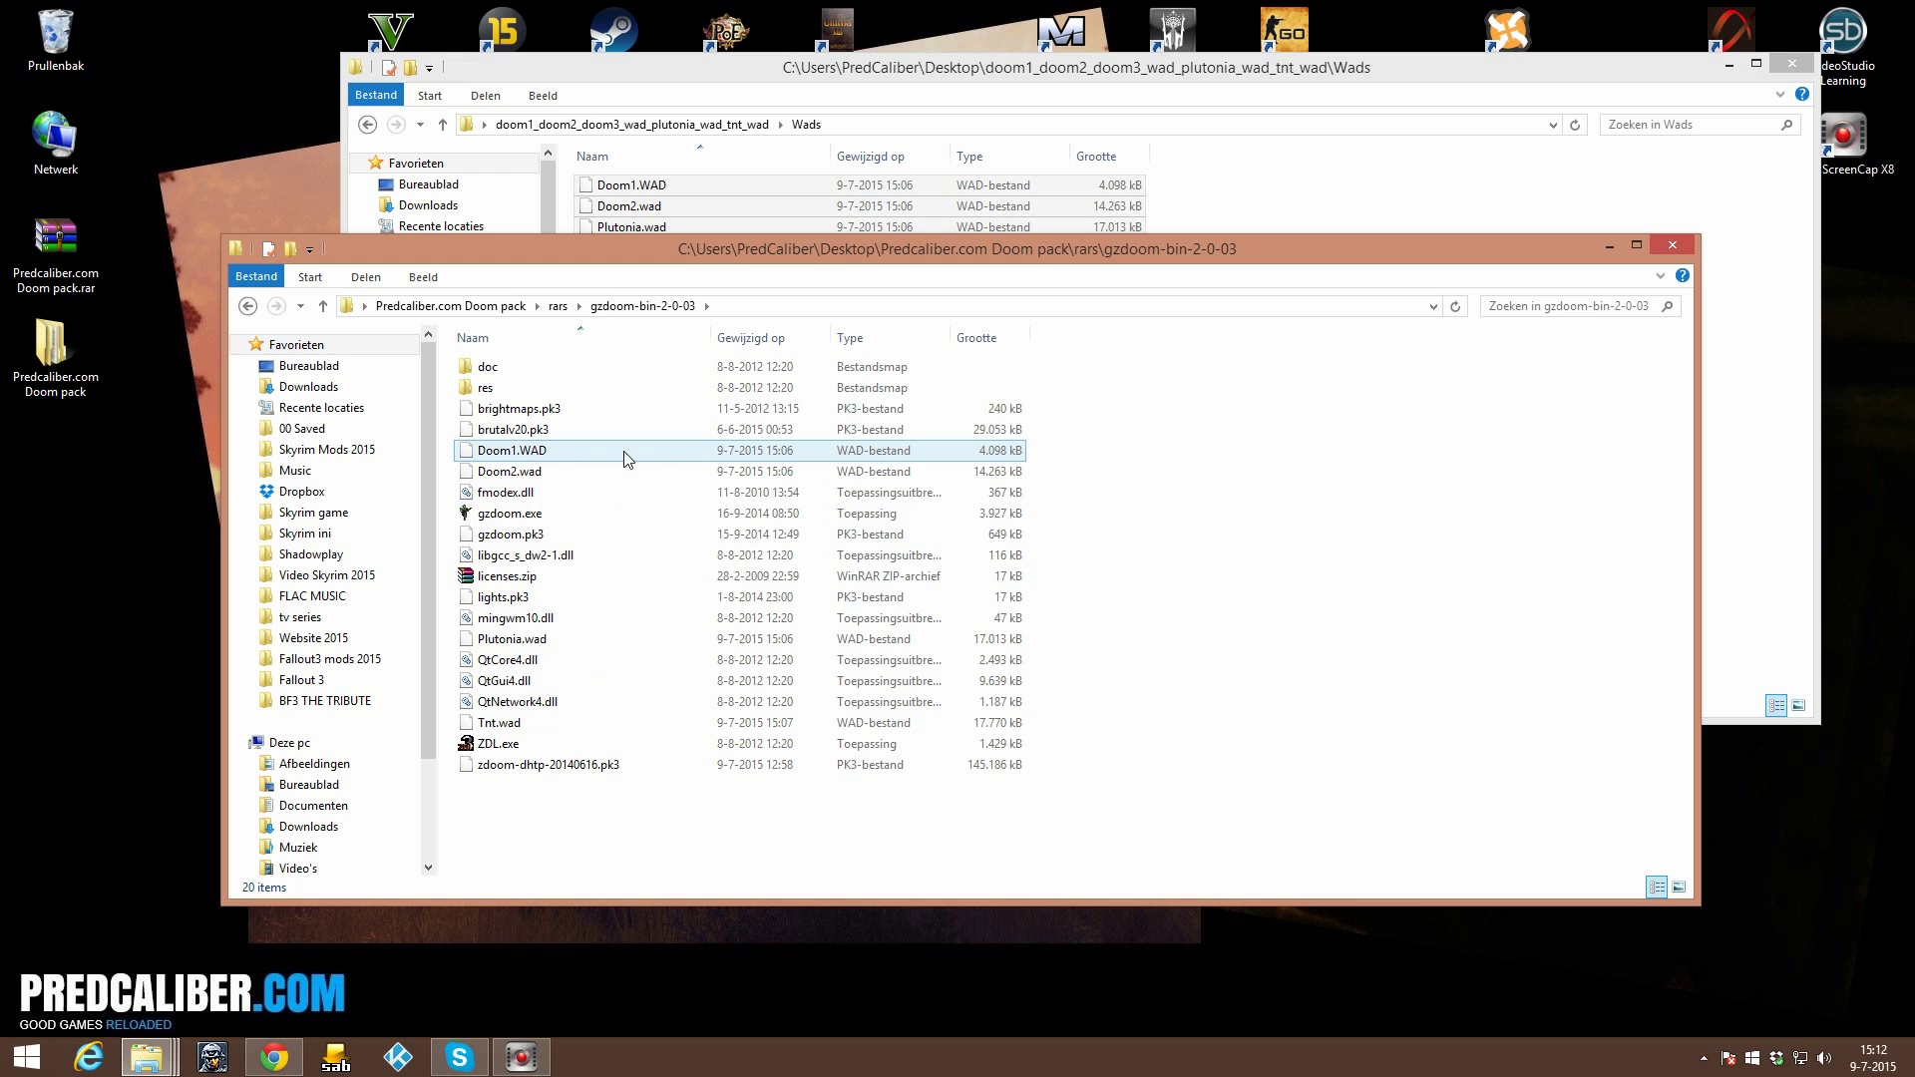
Launch ZDL.exe and add Doom1.WAD and Doom2.wad as IWADs in its settings.
double_click(503, 748)
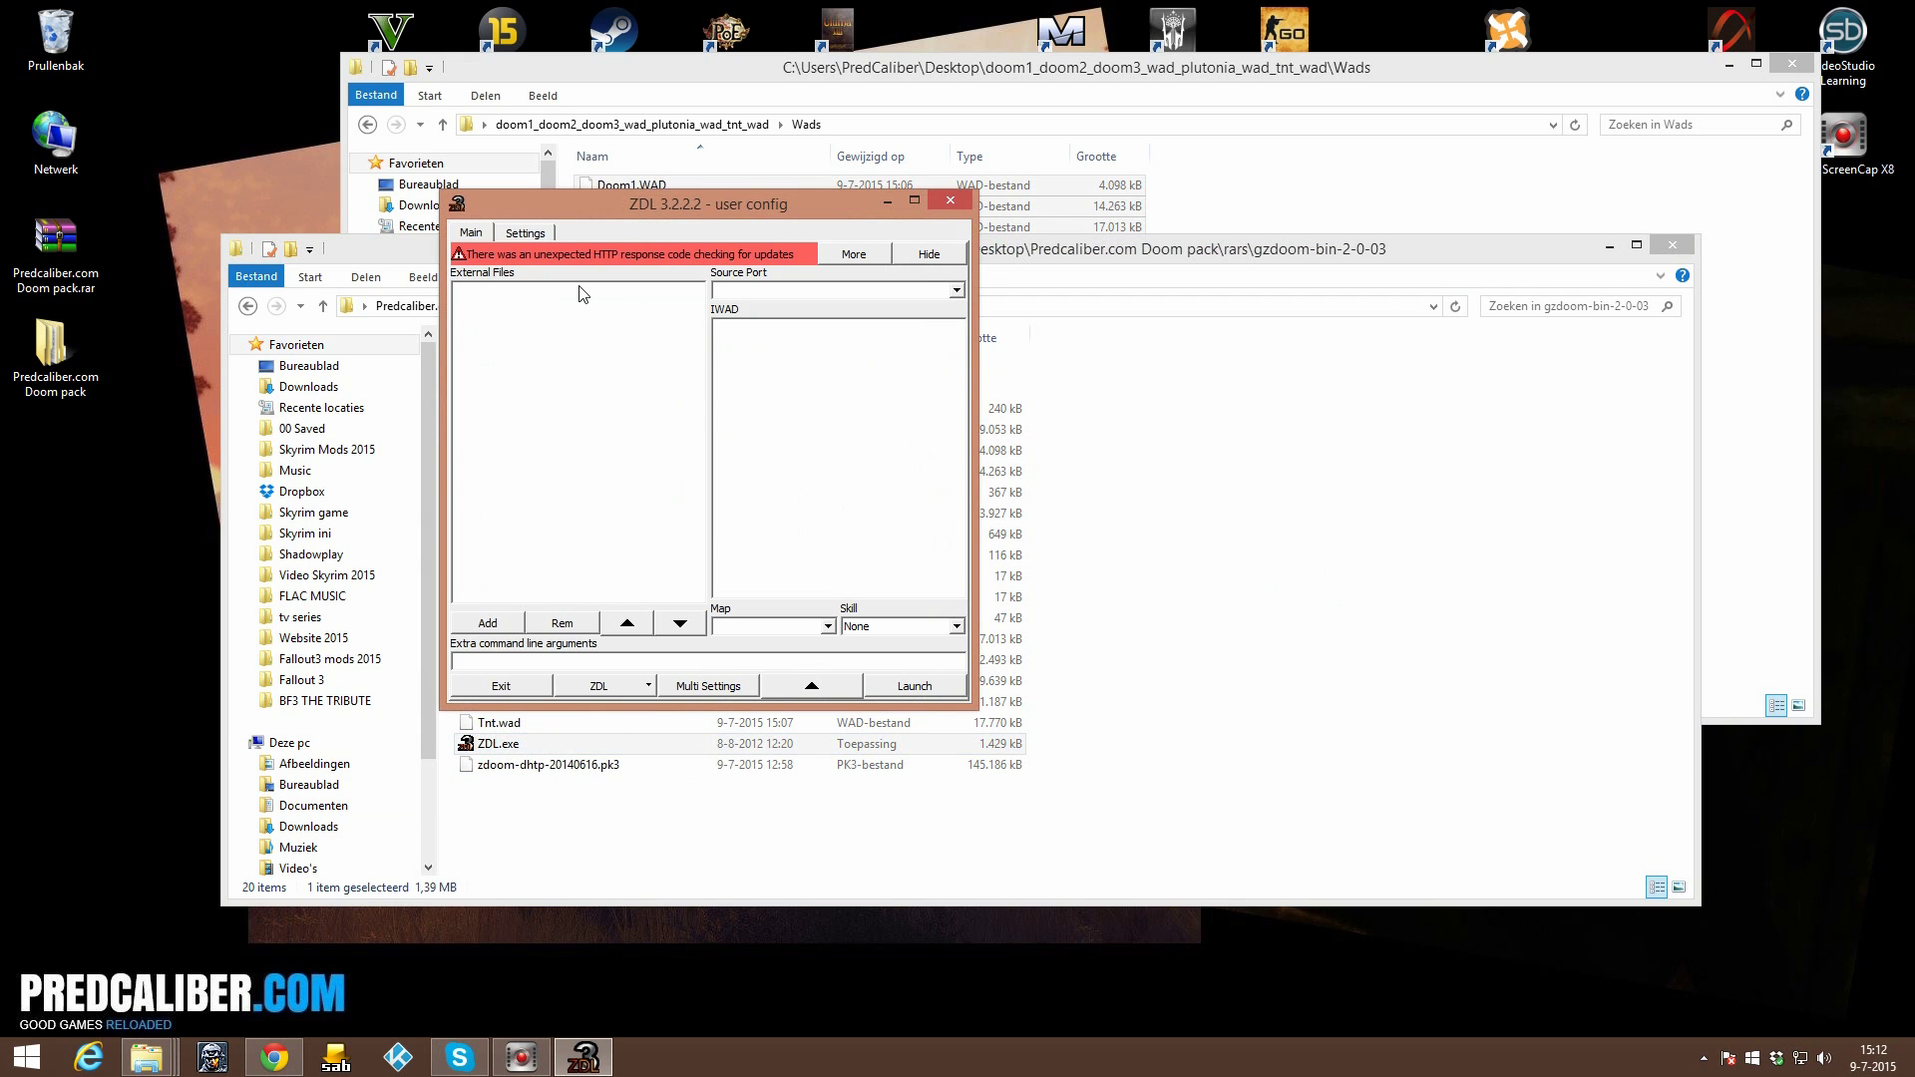
click(529, 234)
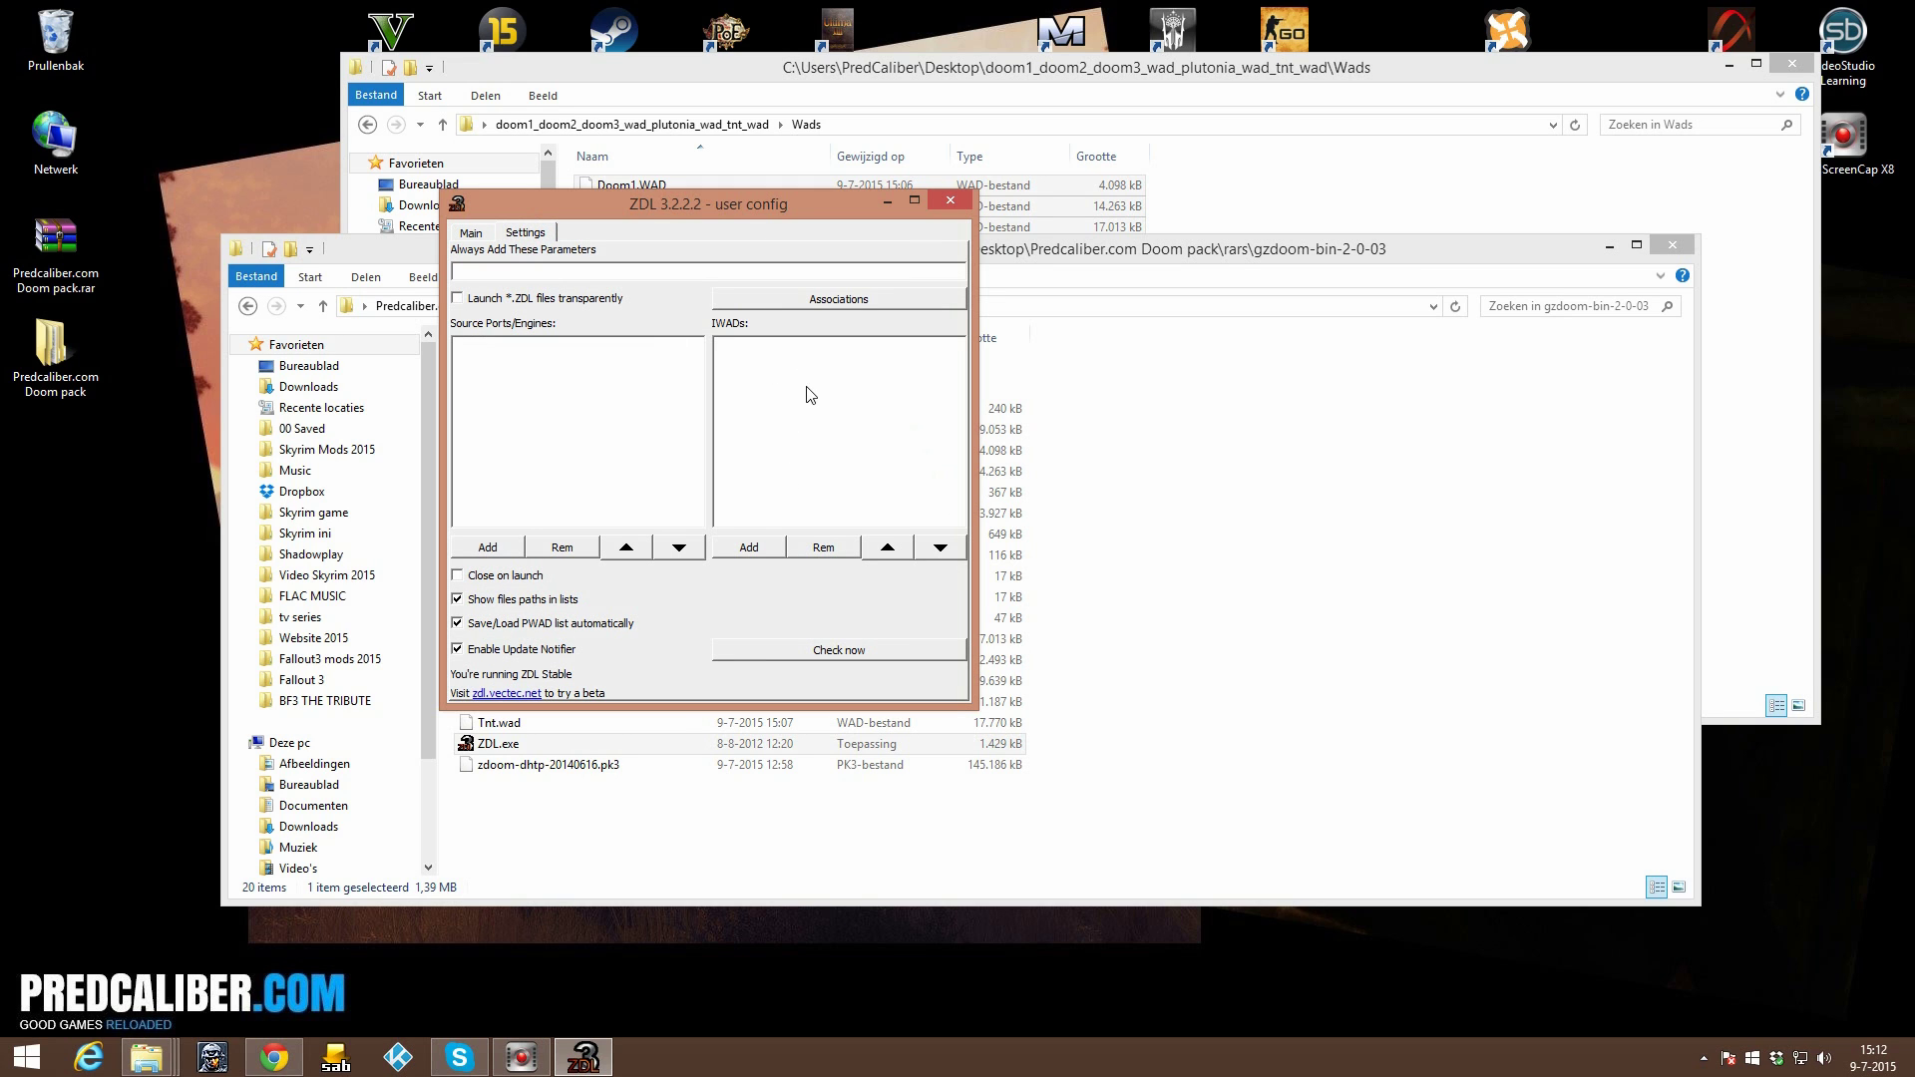
click(761, 552)
click(793, 477)
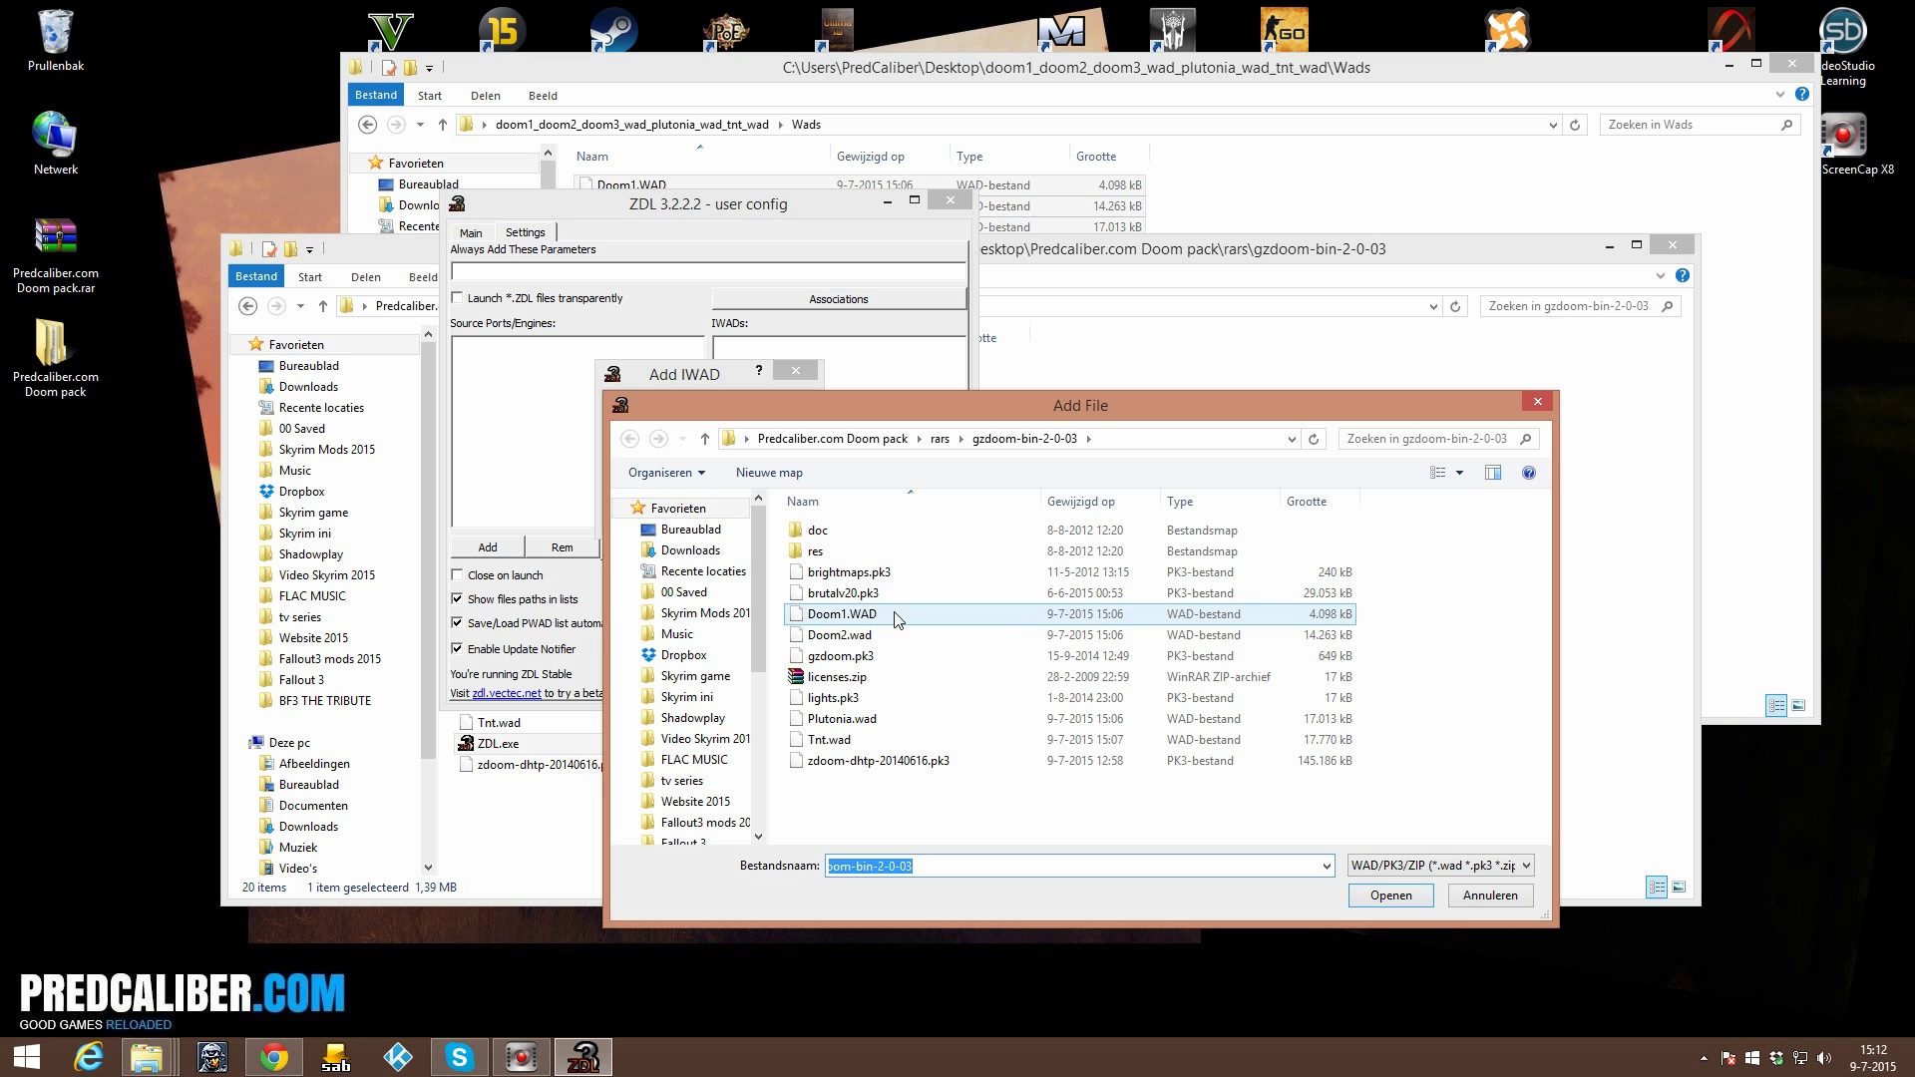
double_click(896, 619)
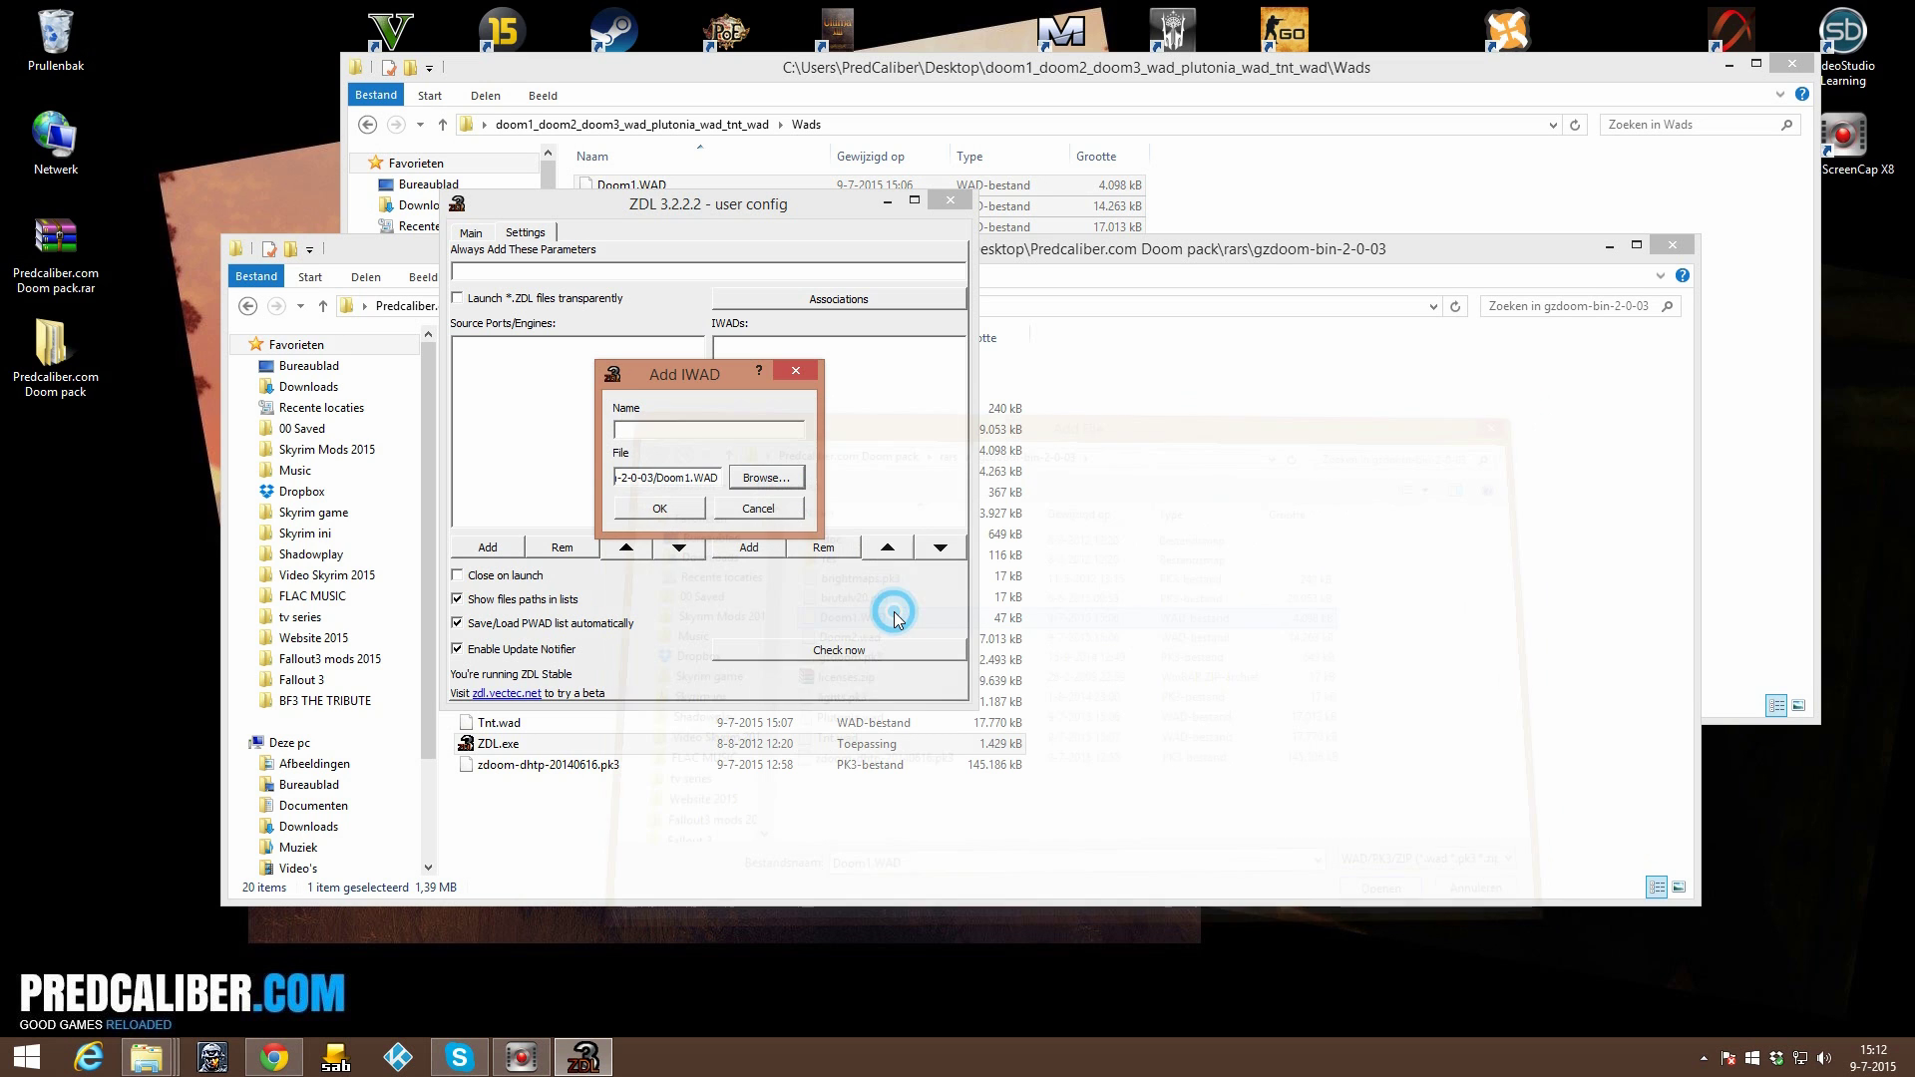
click(661, 509)
click(749, 548)
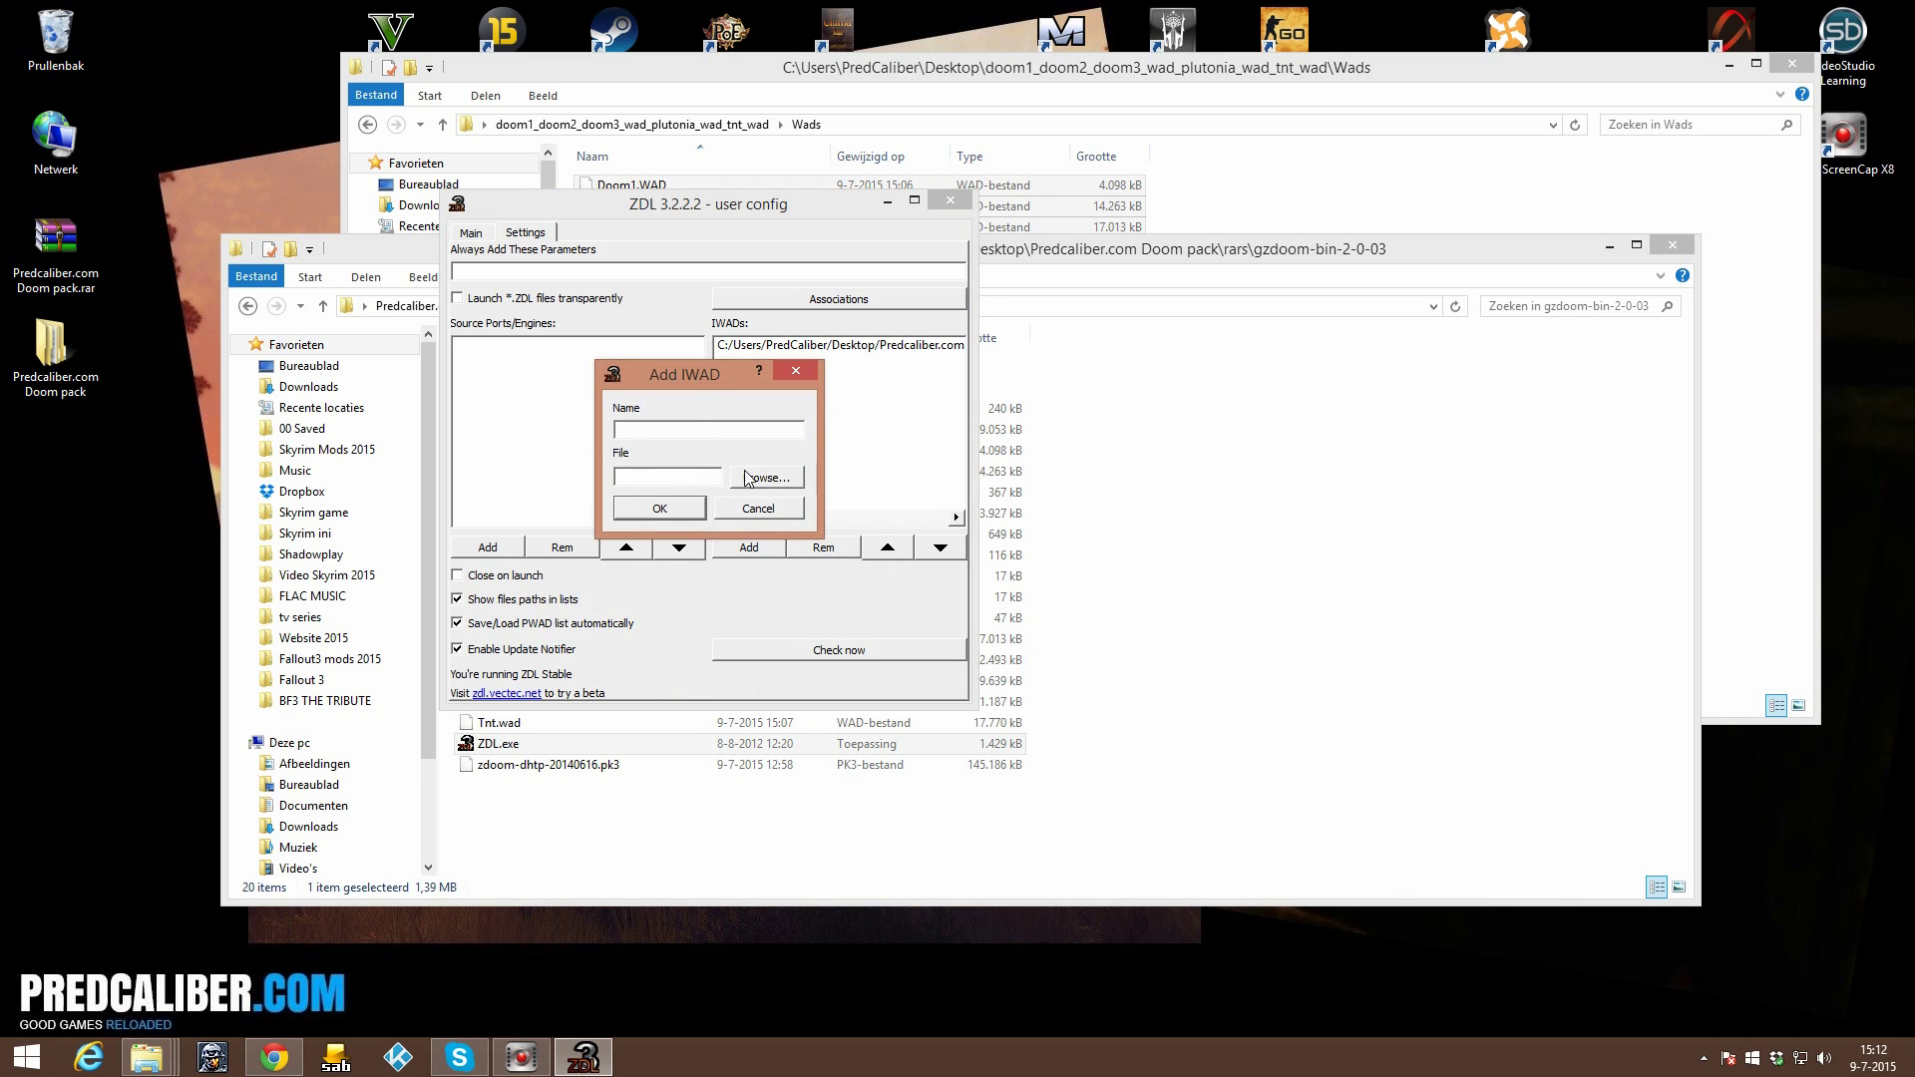
click(769, 478)
double_click(865, 636)
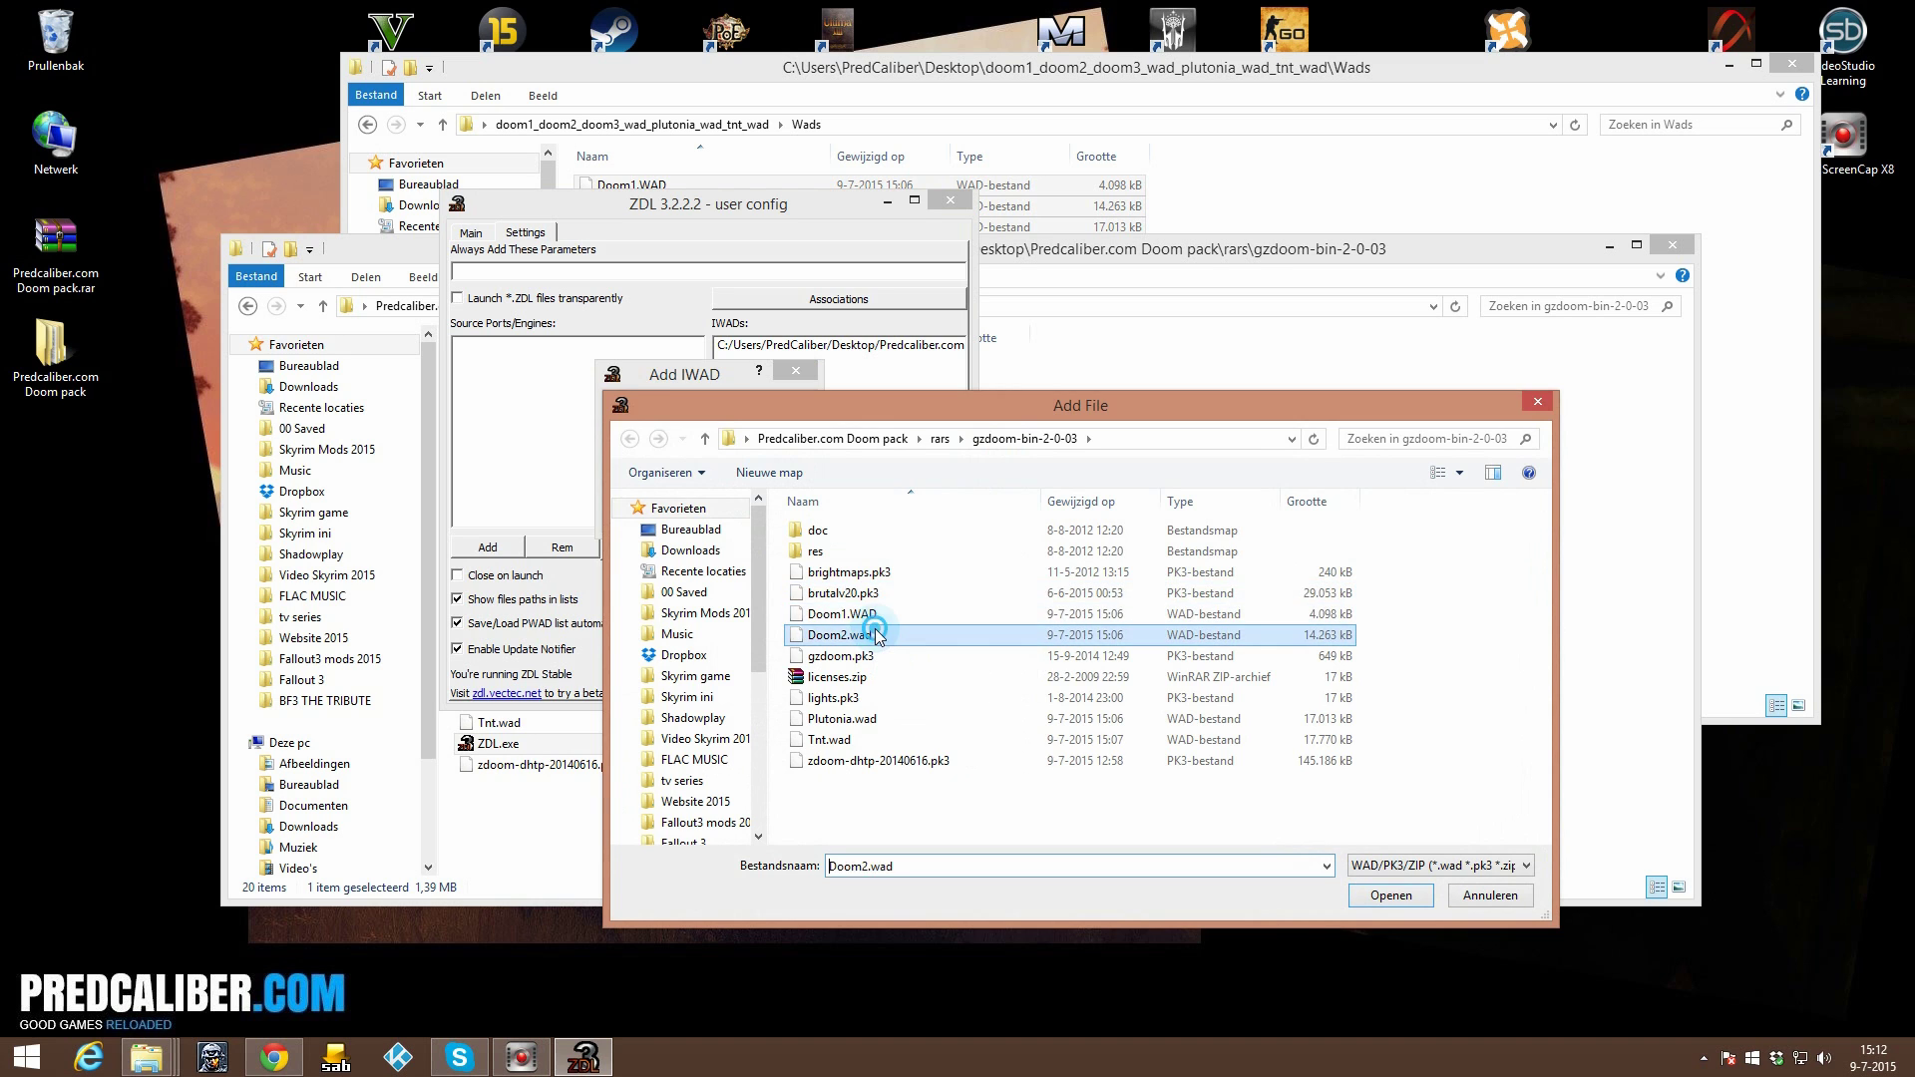
click(660, 509)
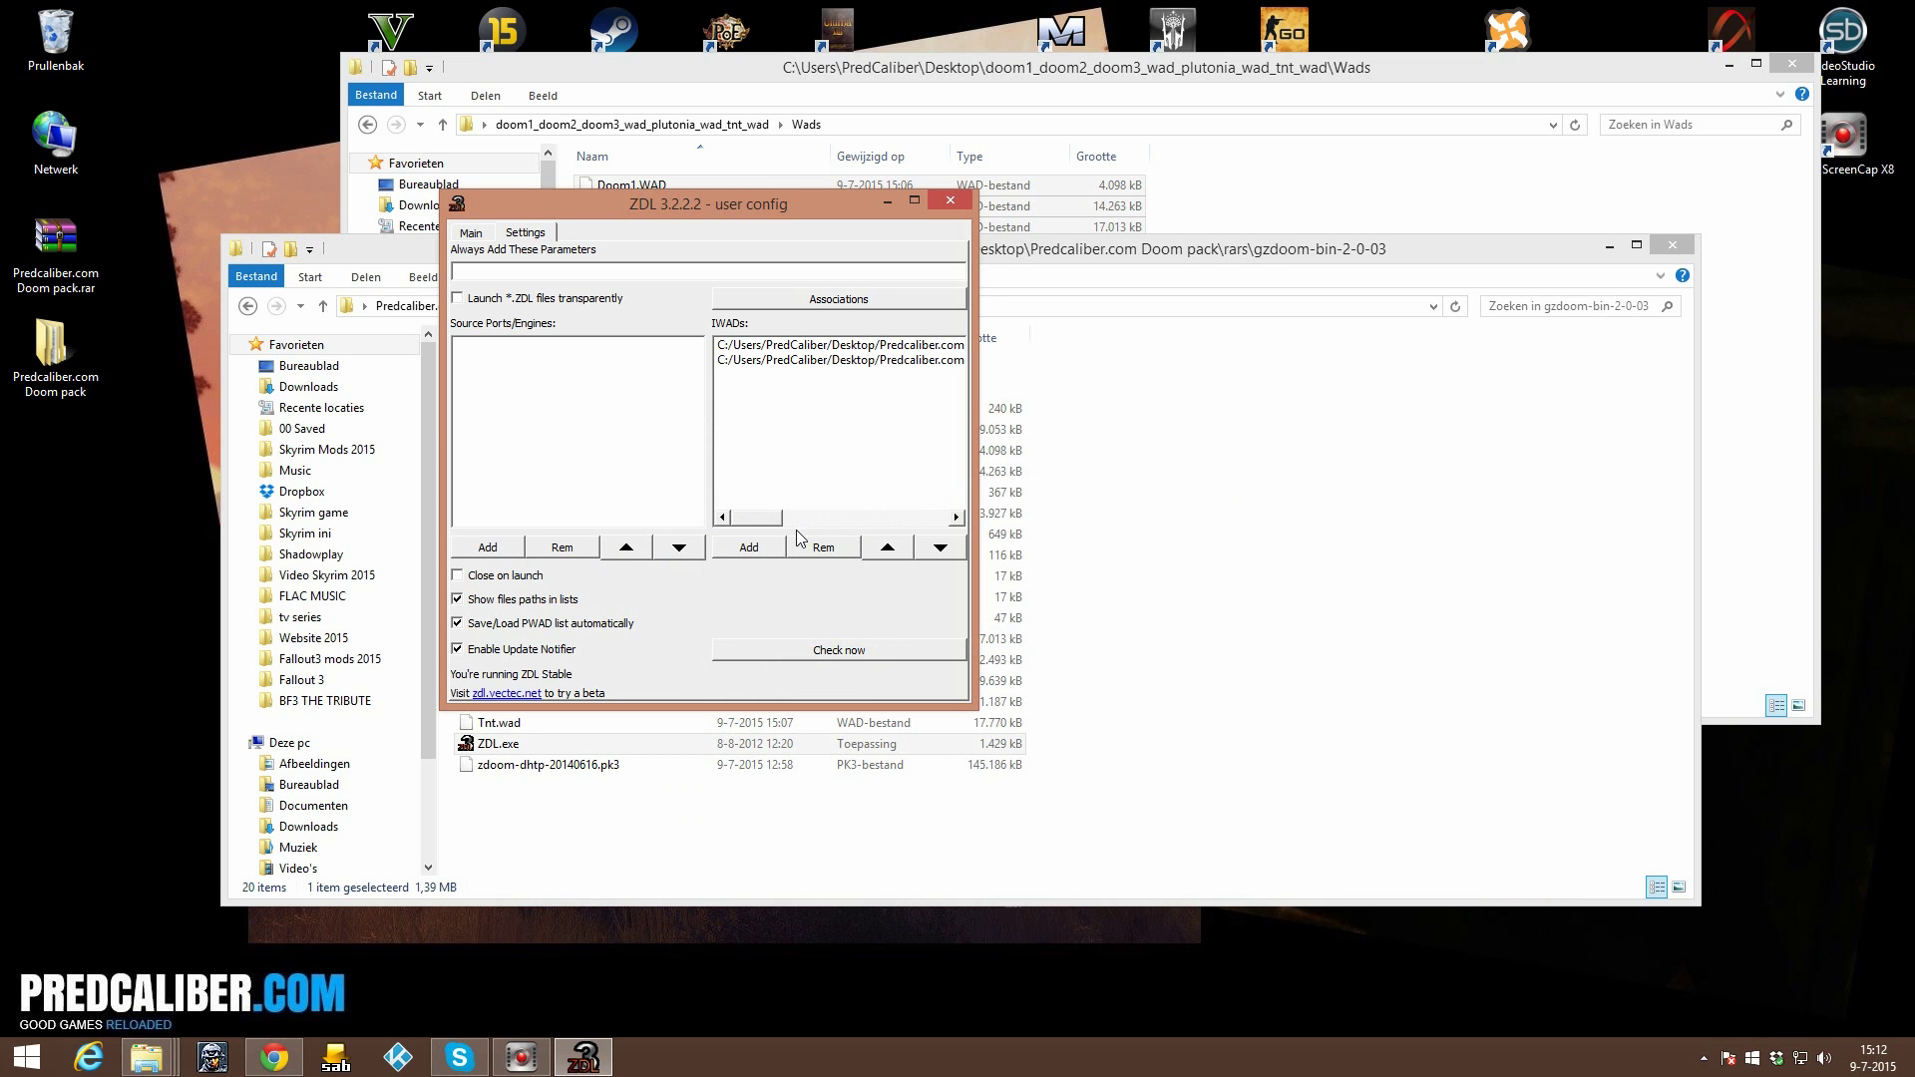
Add Plutonia.wad and Tnt.wad as further IWADs.
click(769, 555)
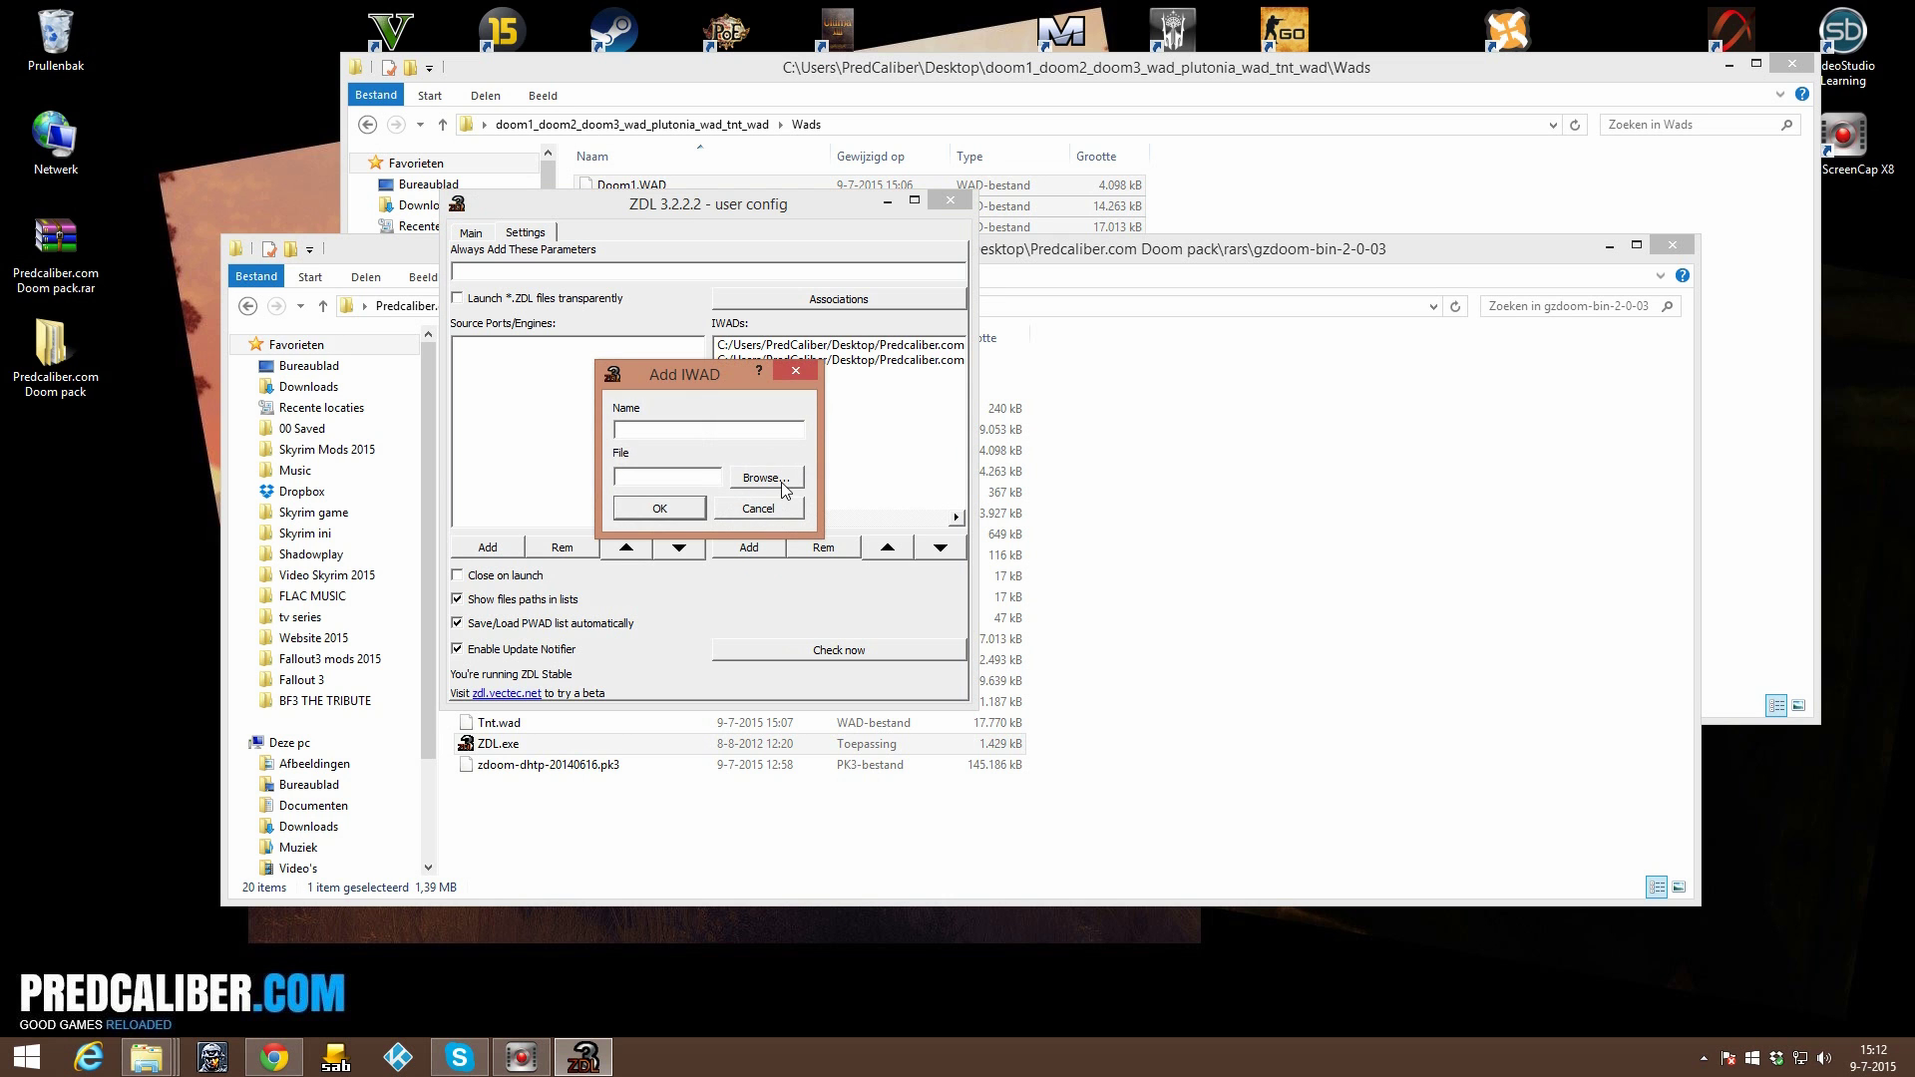
click(781, 483)
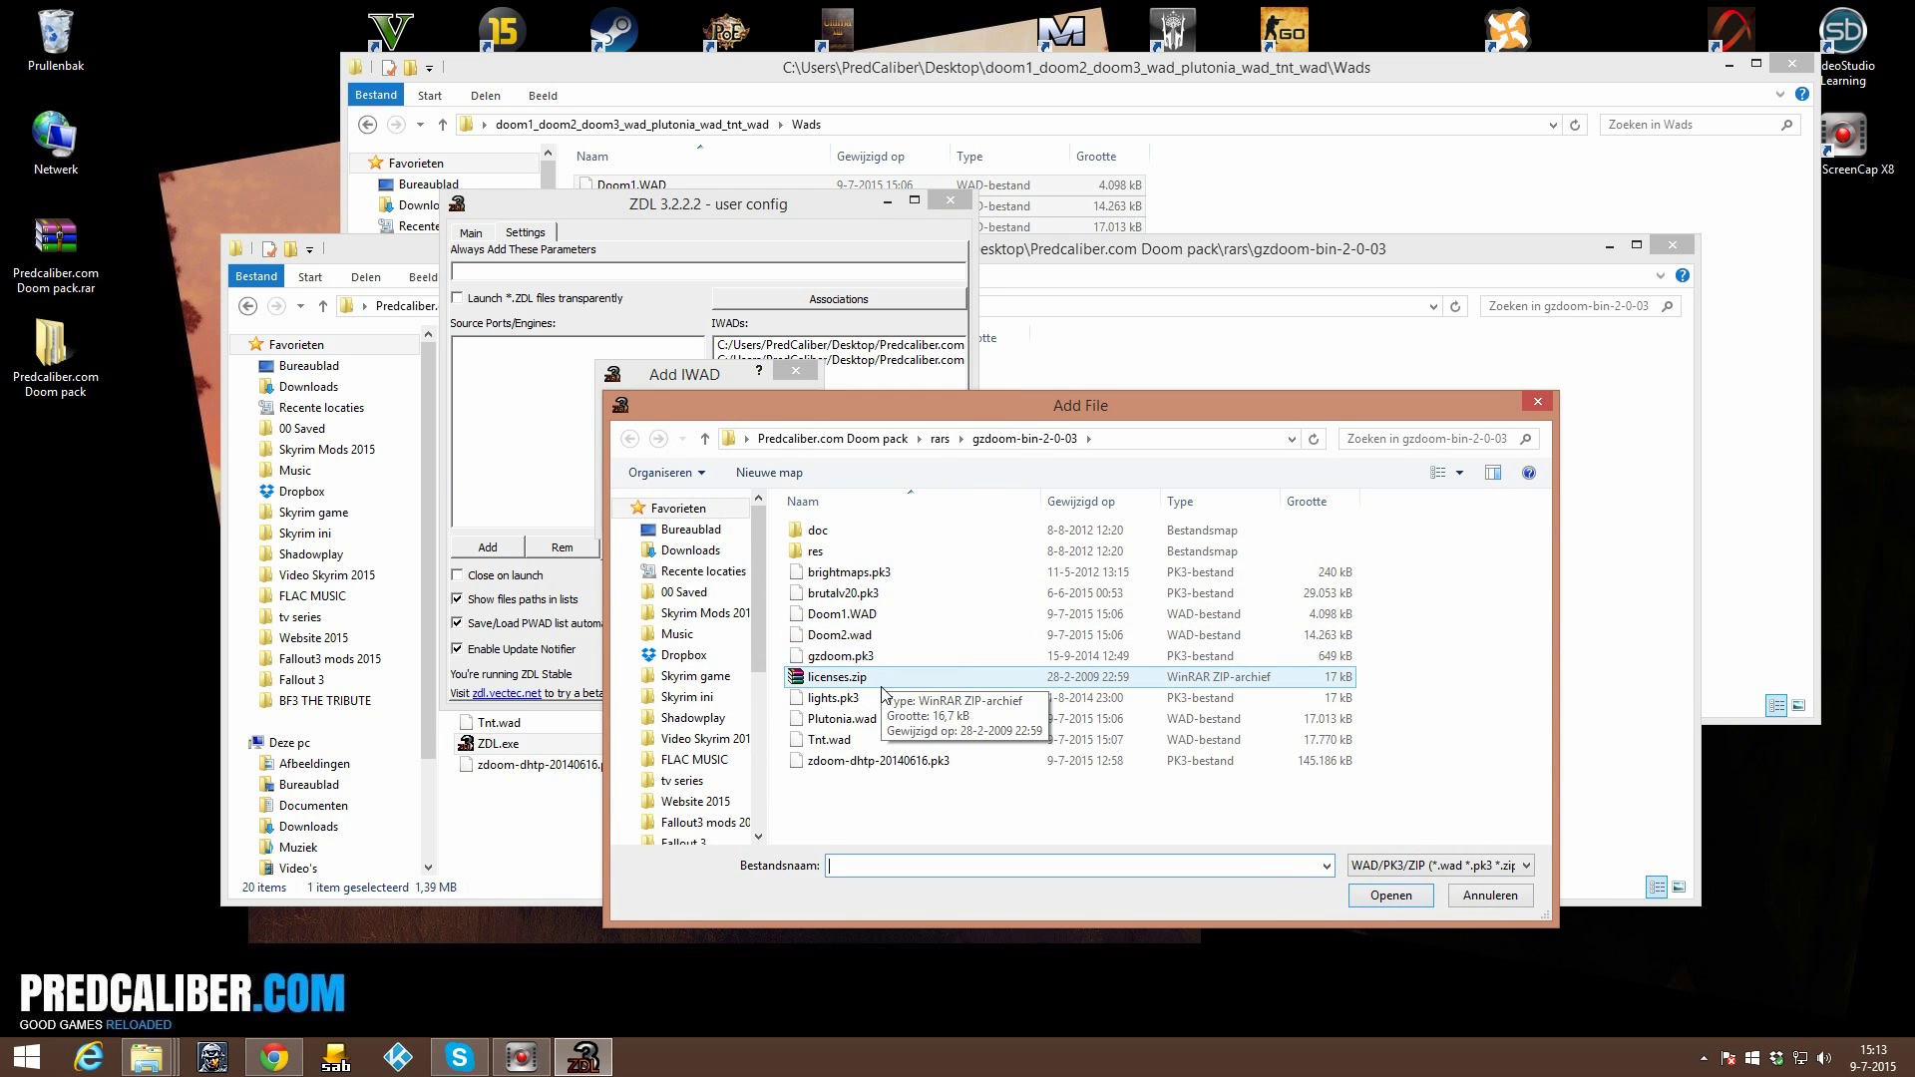
double_click(901, 721)
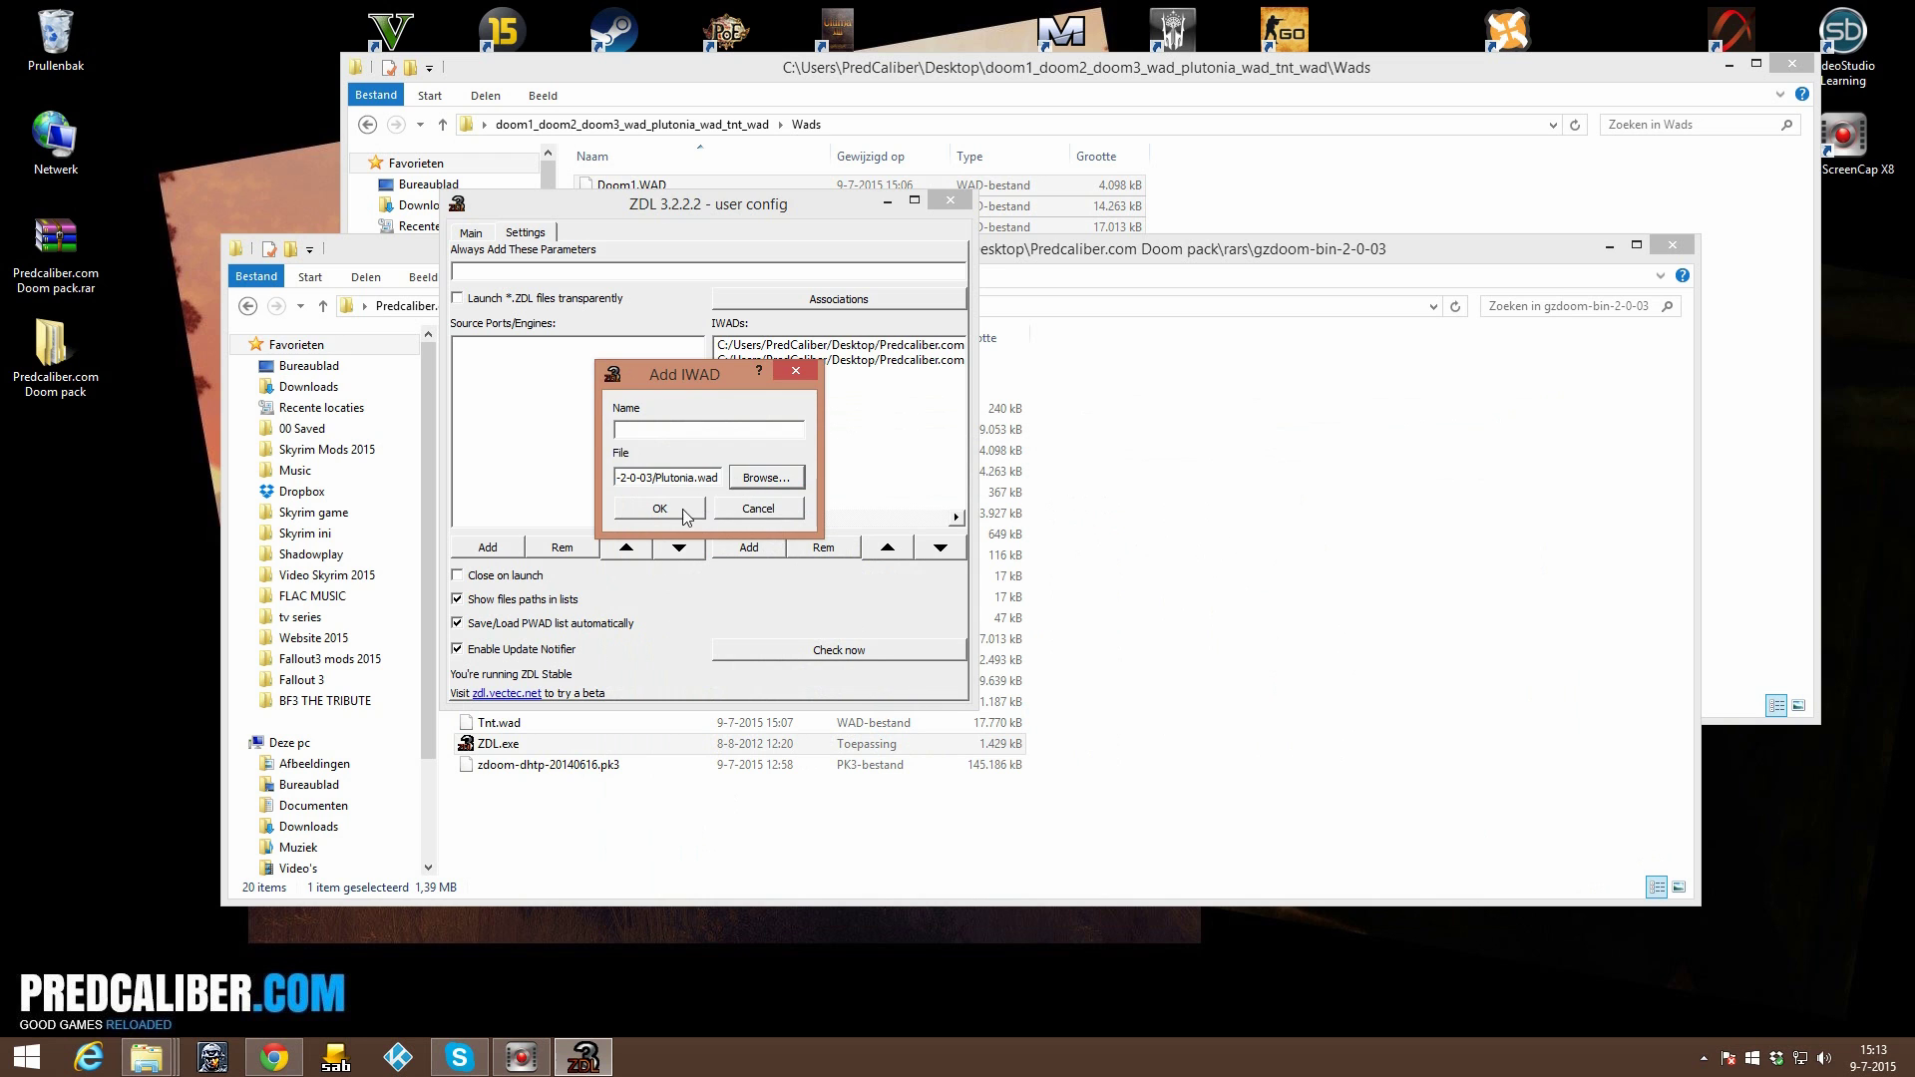
click(681, 509)
click(776, 556)
click(781, 483)
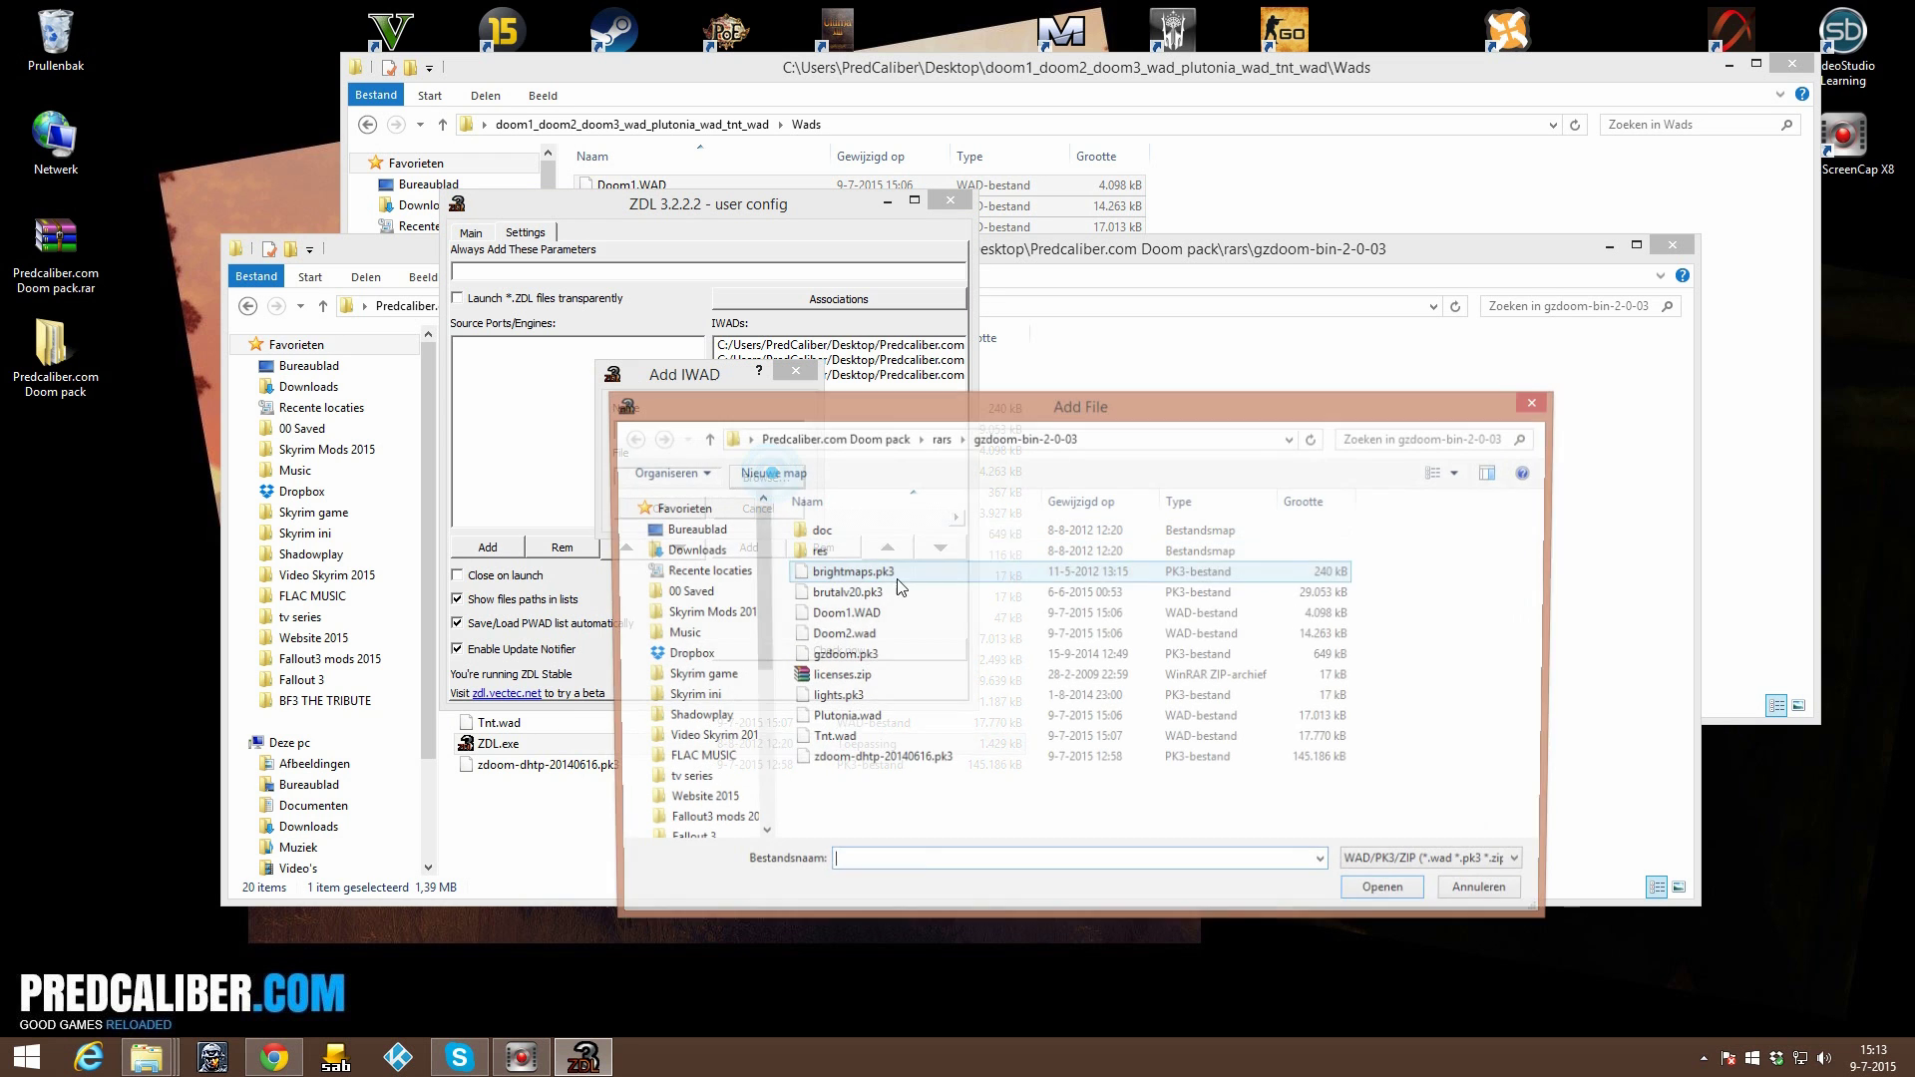
double_click(838, 740)
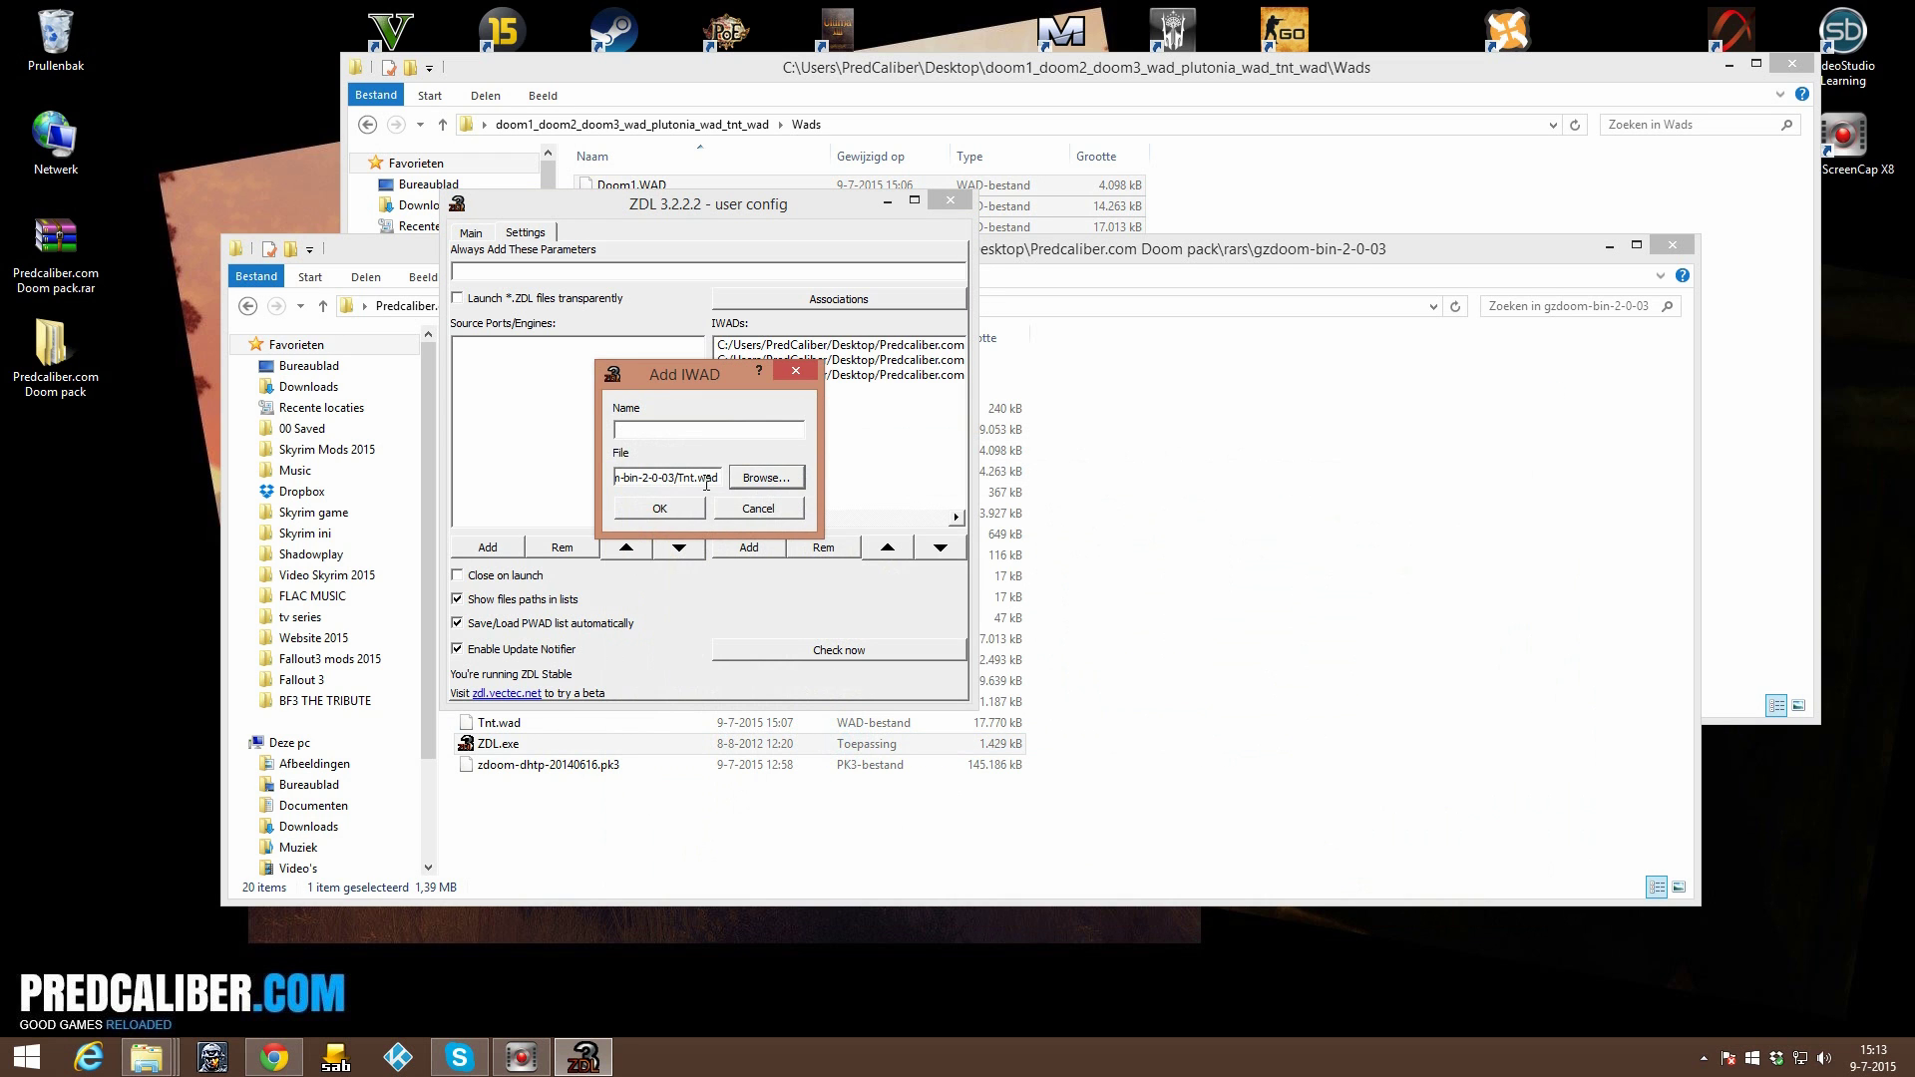
click(660, 509)
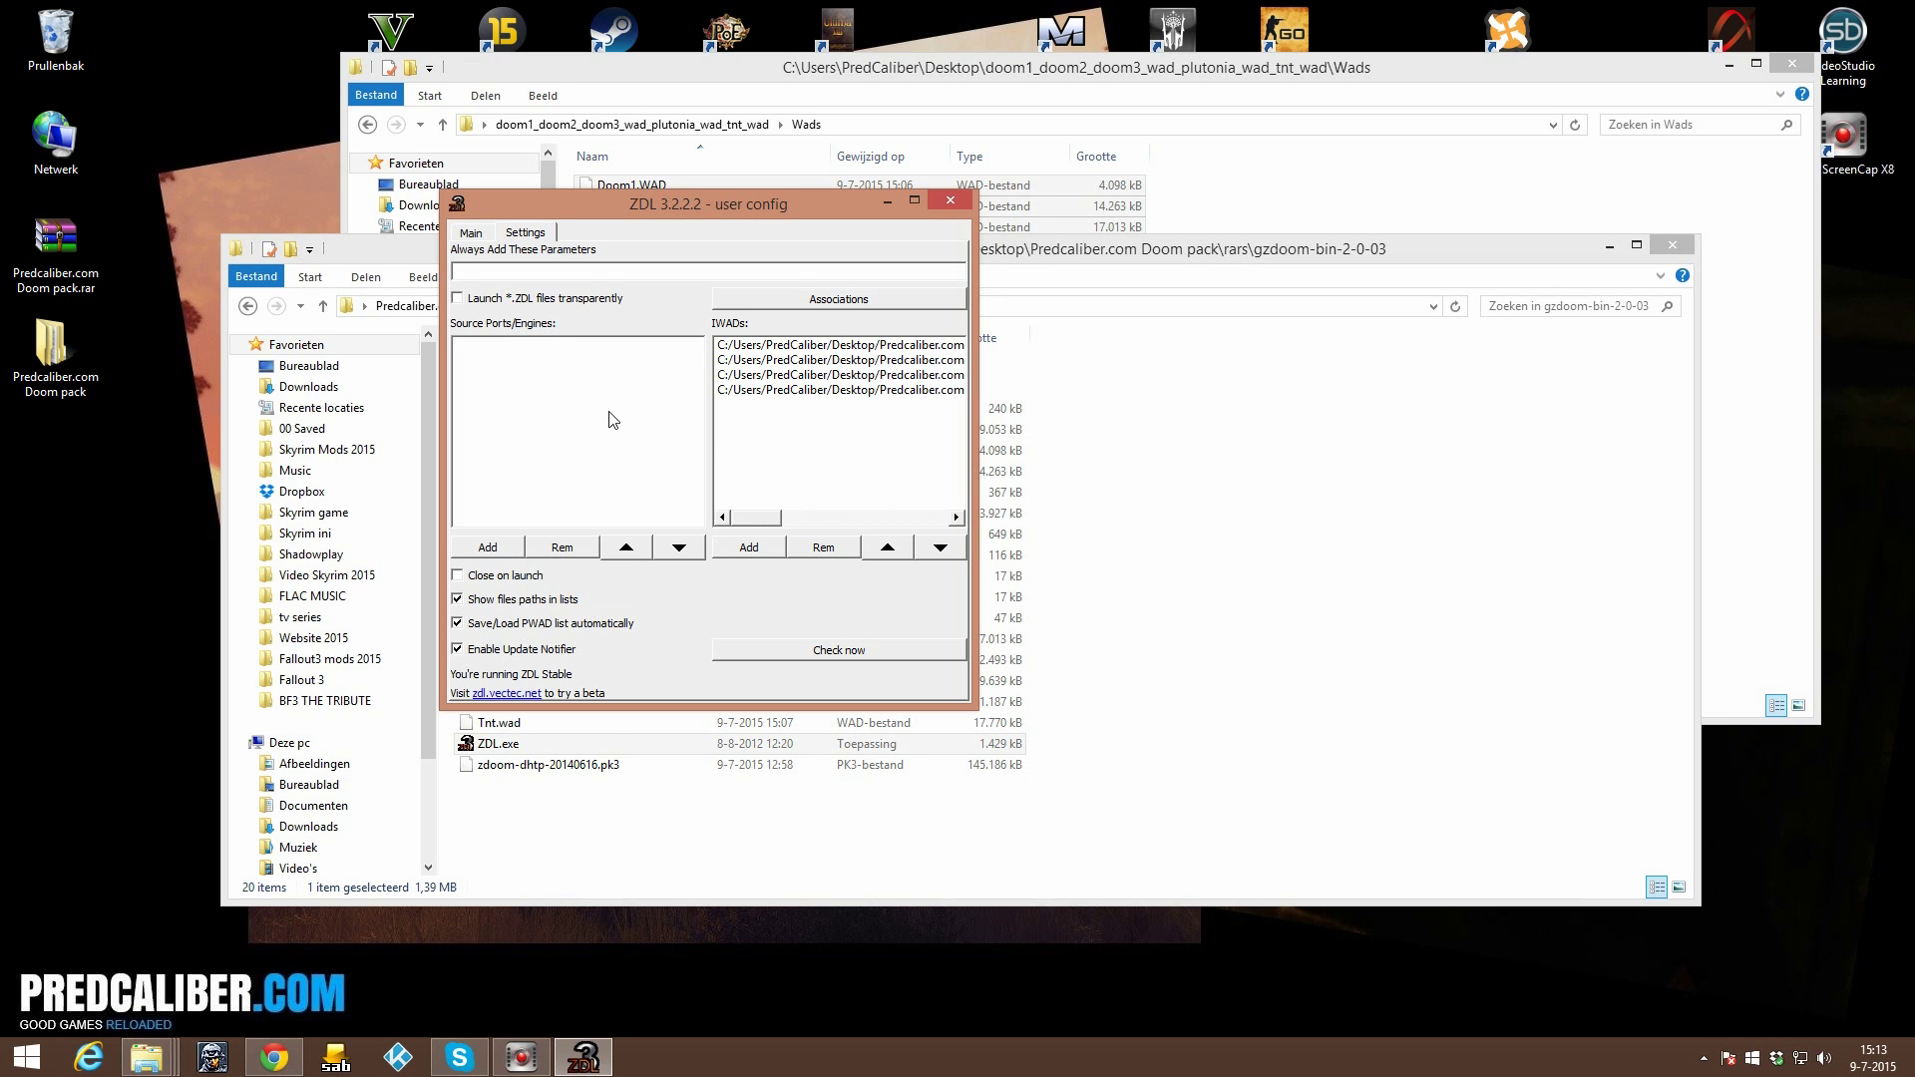
Add gzdoom.exe as ZDL's source port.
click(492, 548)
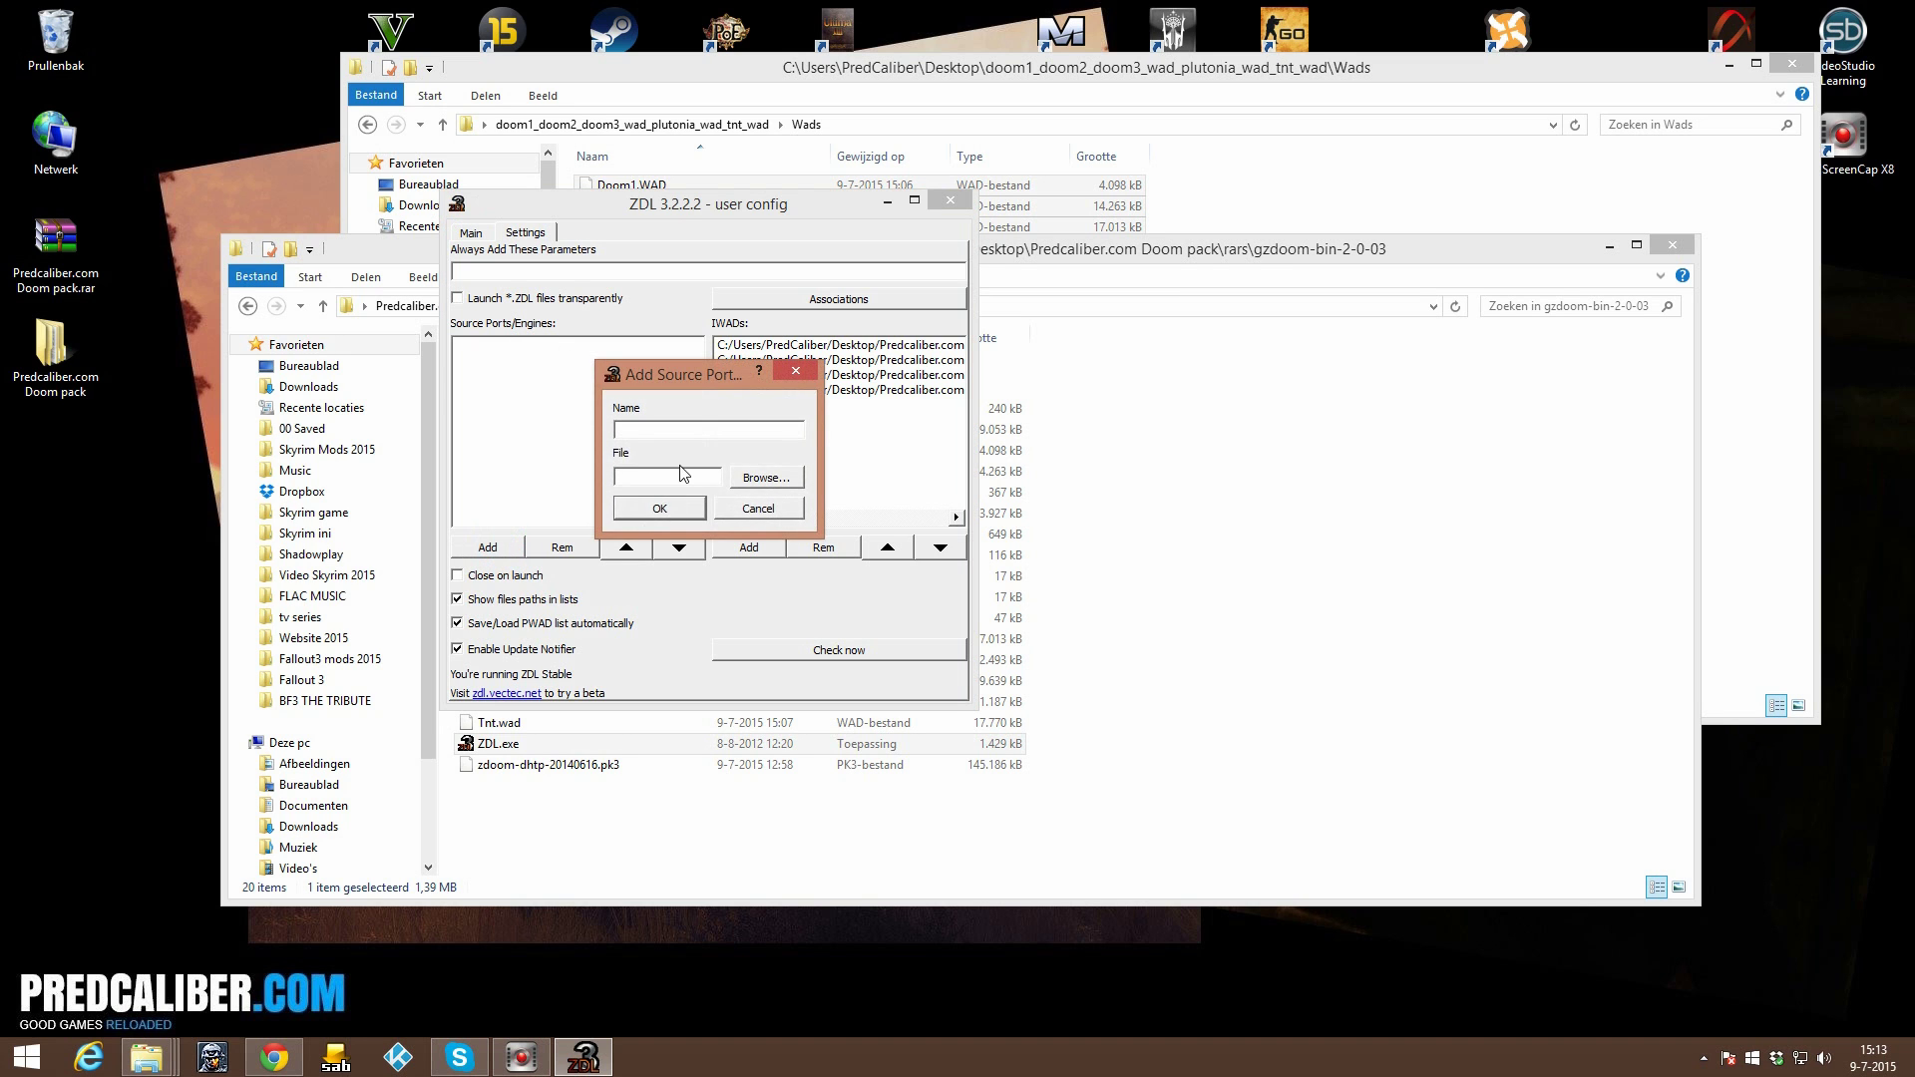
click(762, 477)
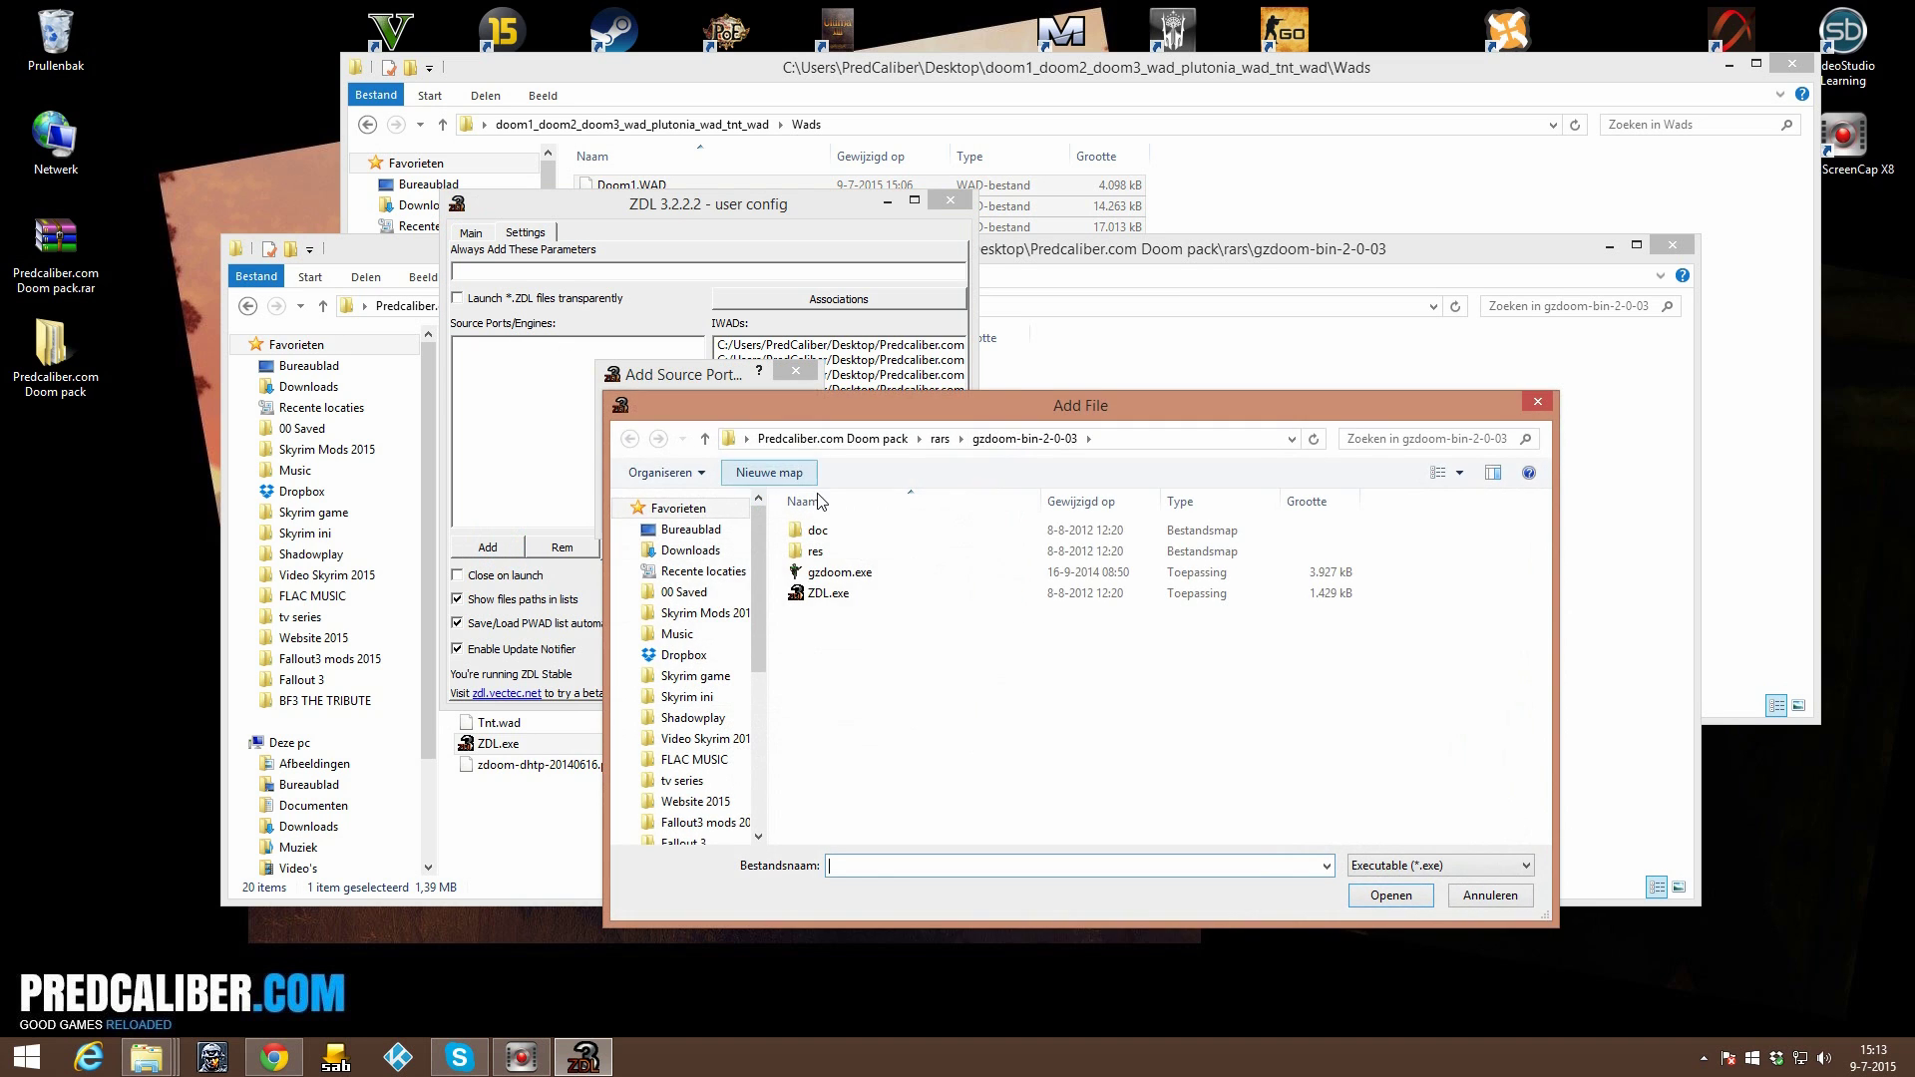
double_click(910, 583)
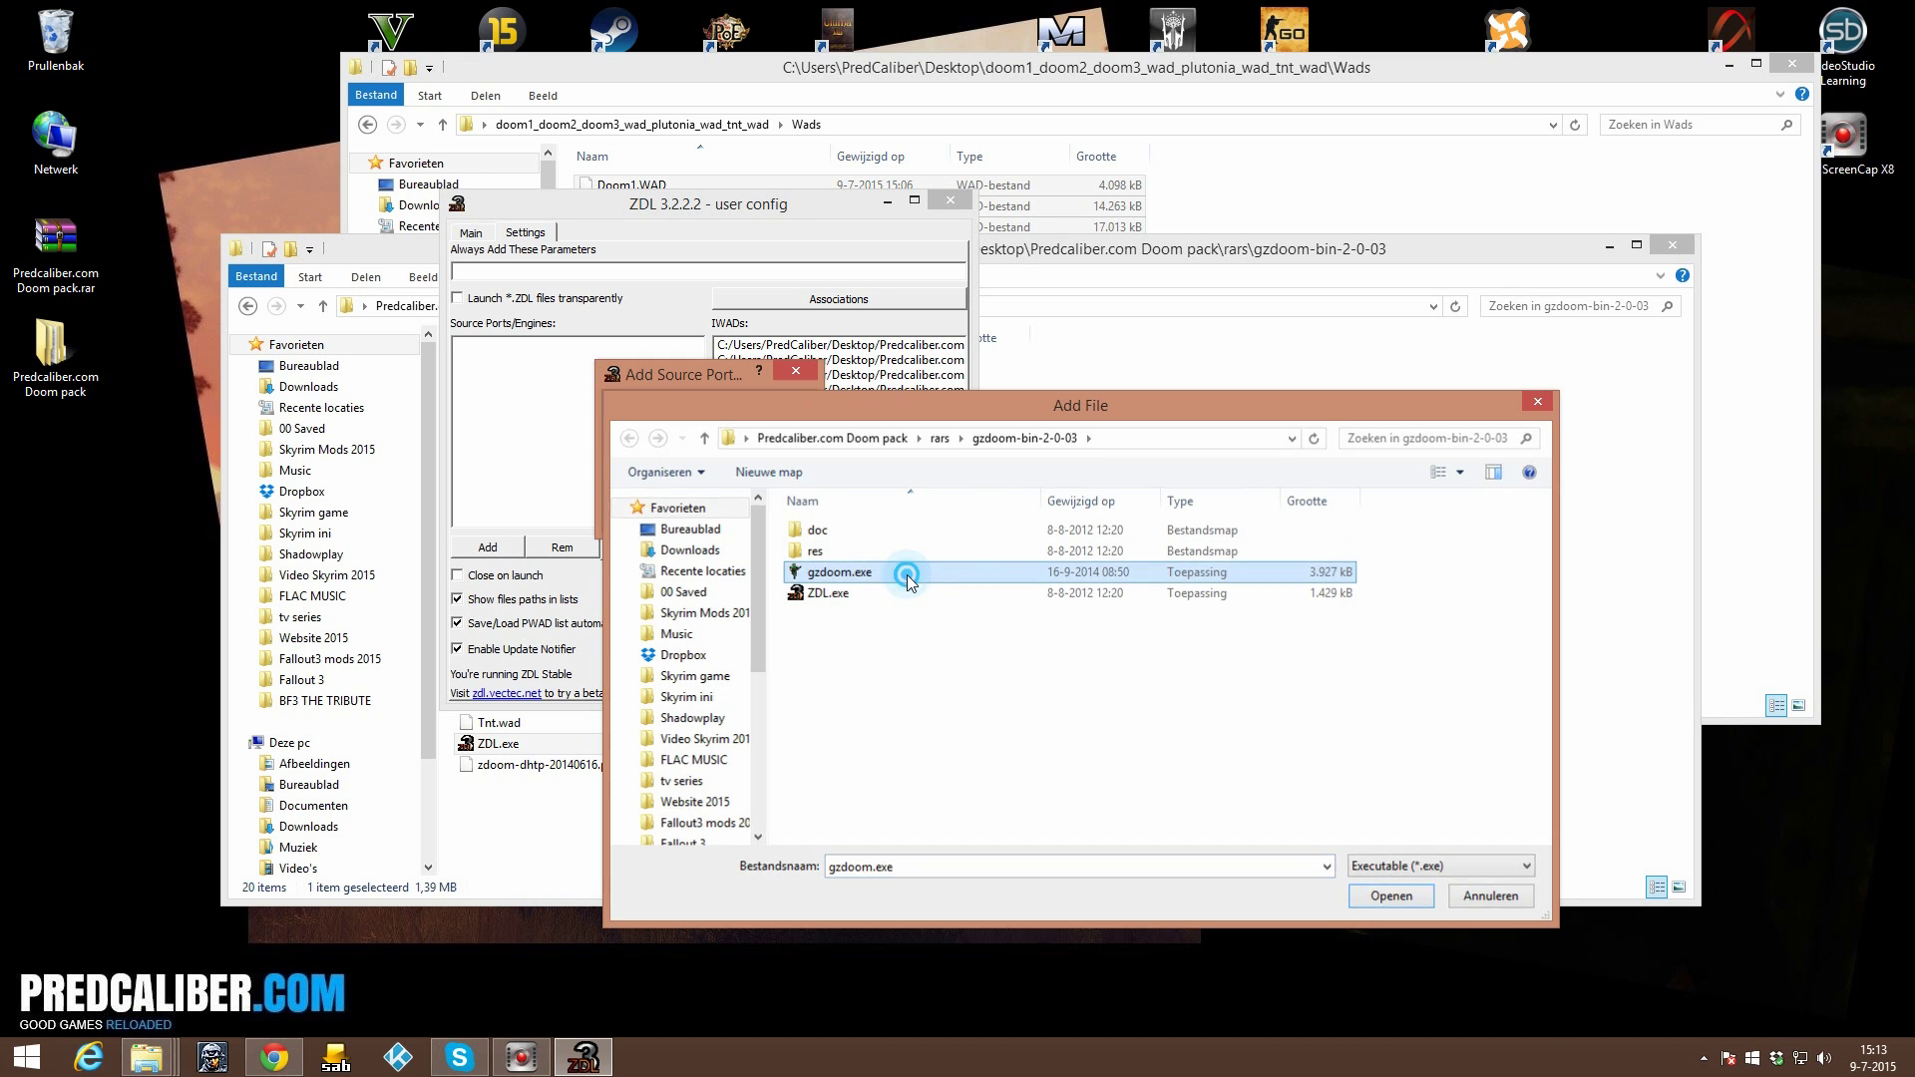
click(660, 509)
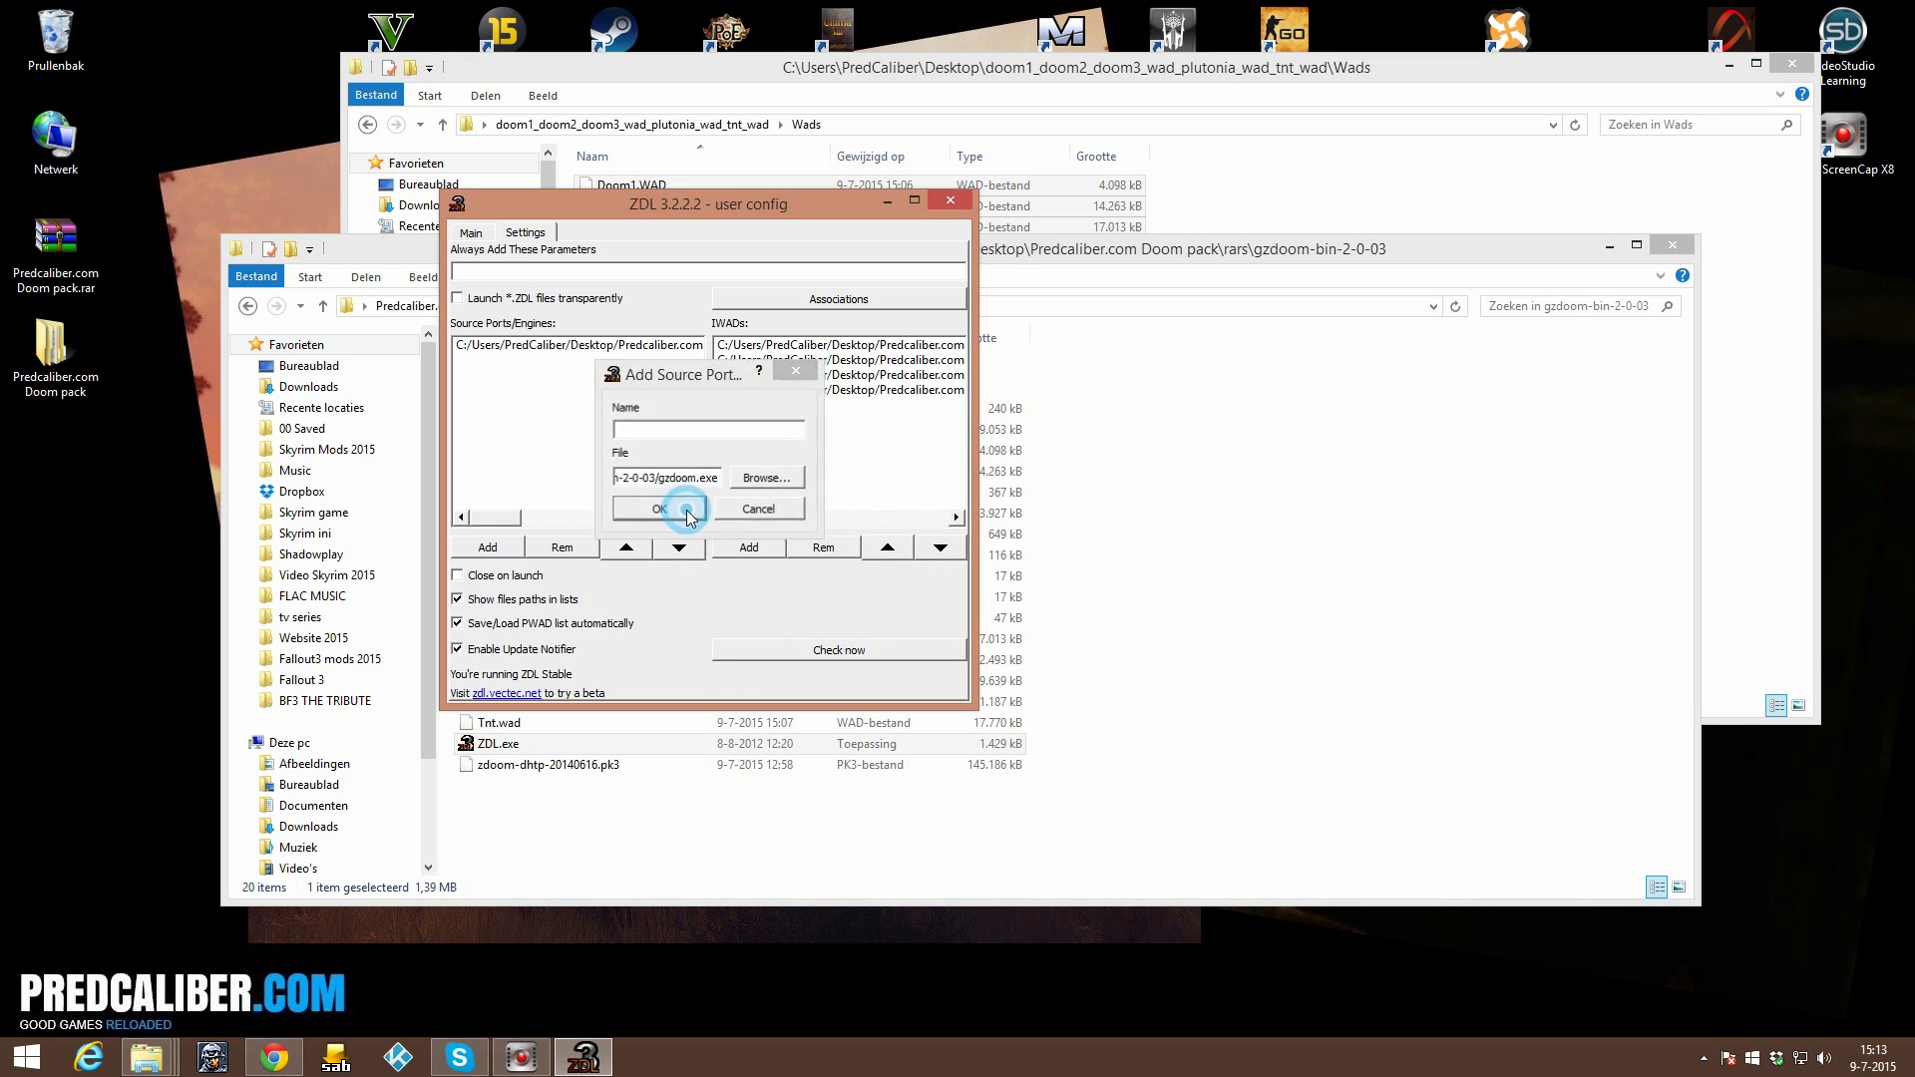
On ZDL's main tab, add brutalv20.pk3 and zdoom-dhtp-20140616.pk3 together as external files.
click(471, 233)
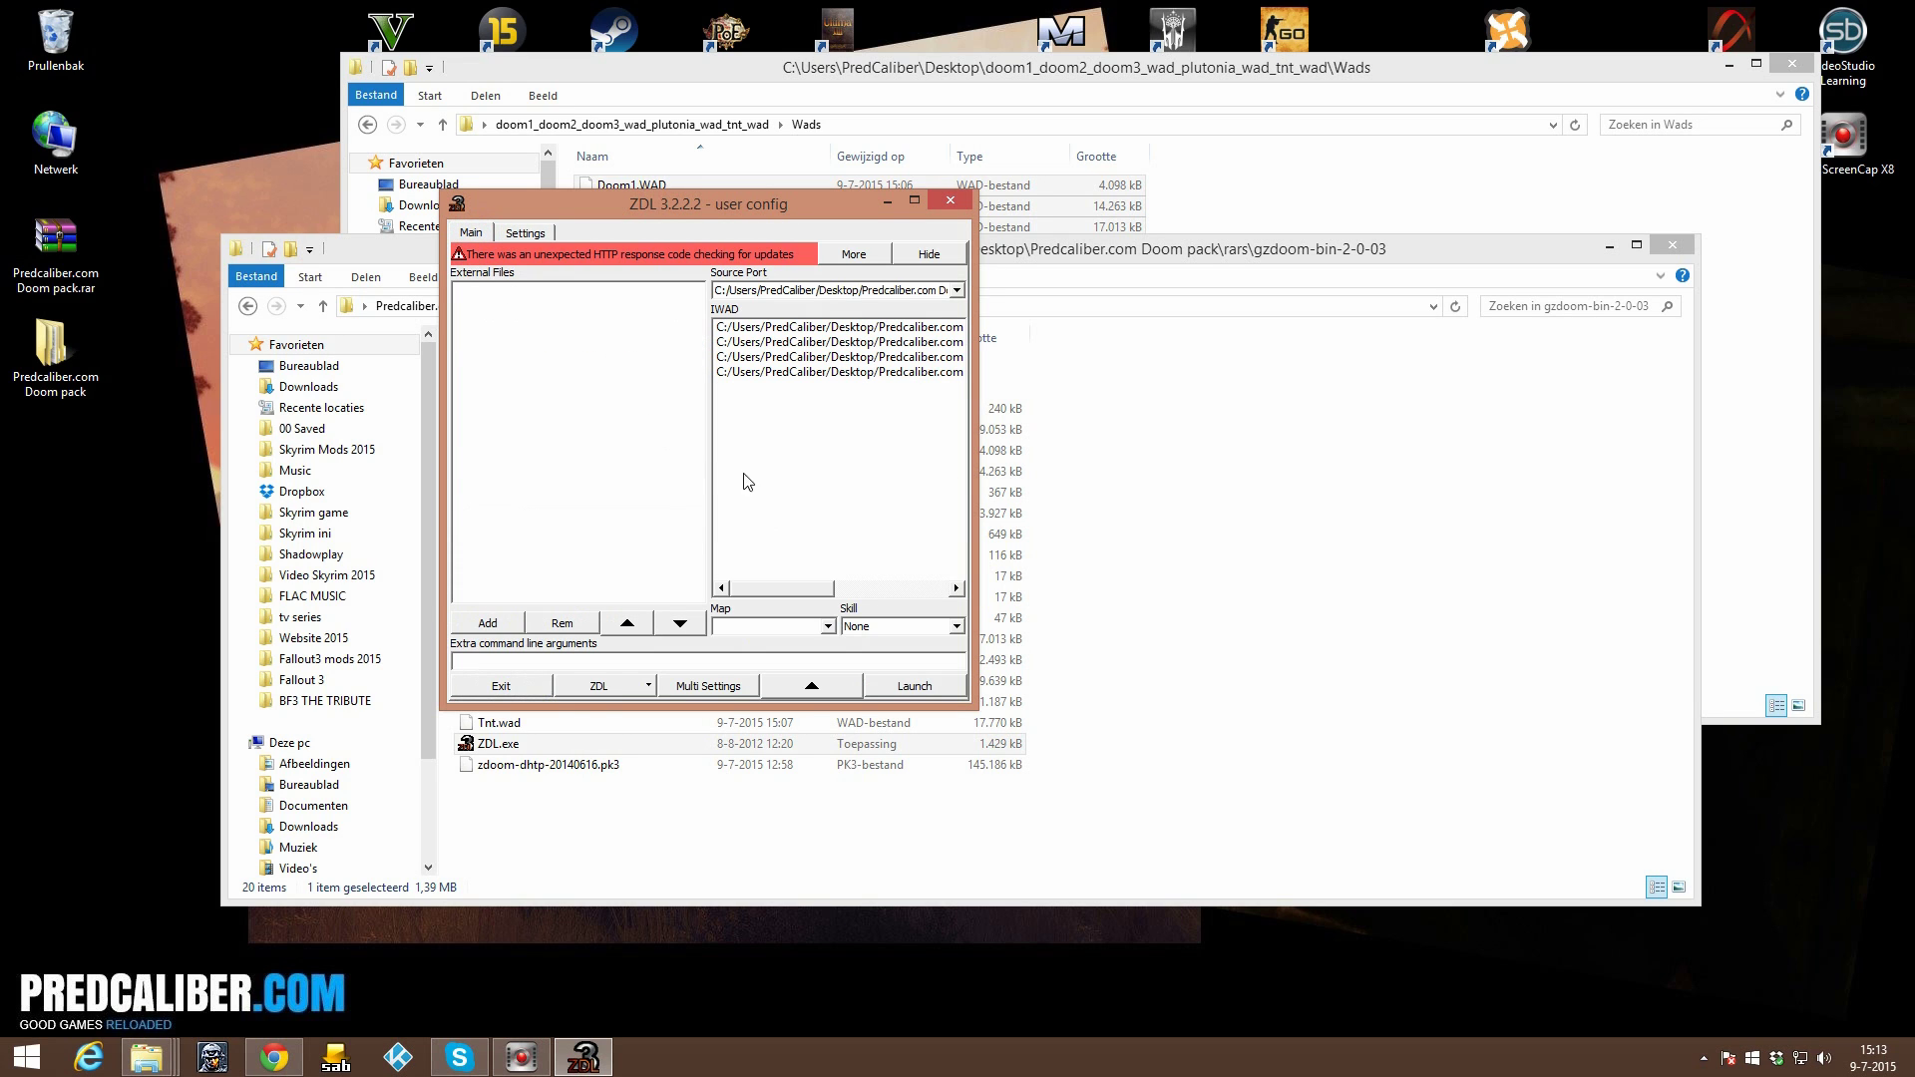
click(525, 321)
click(511, 625)
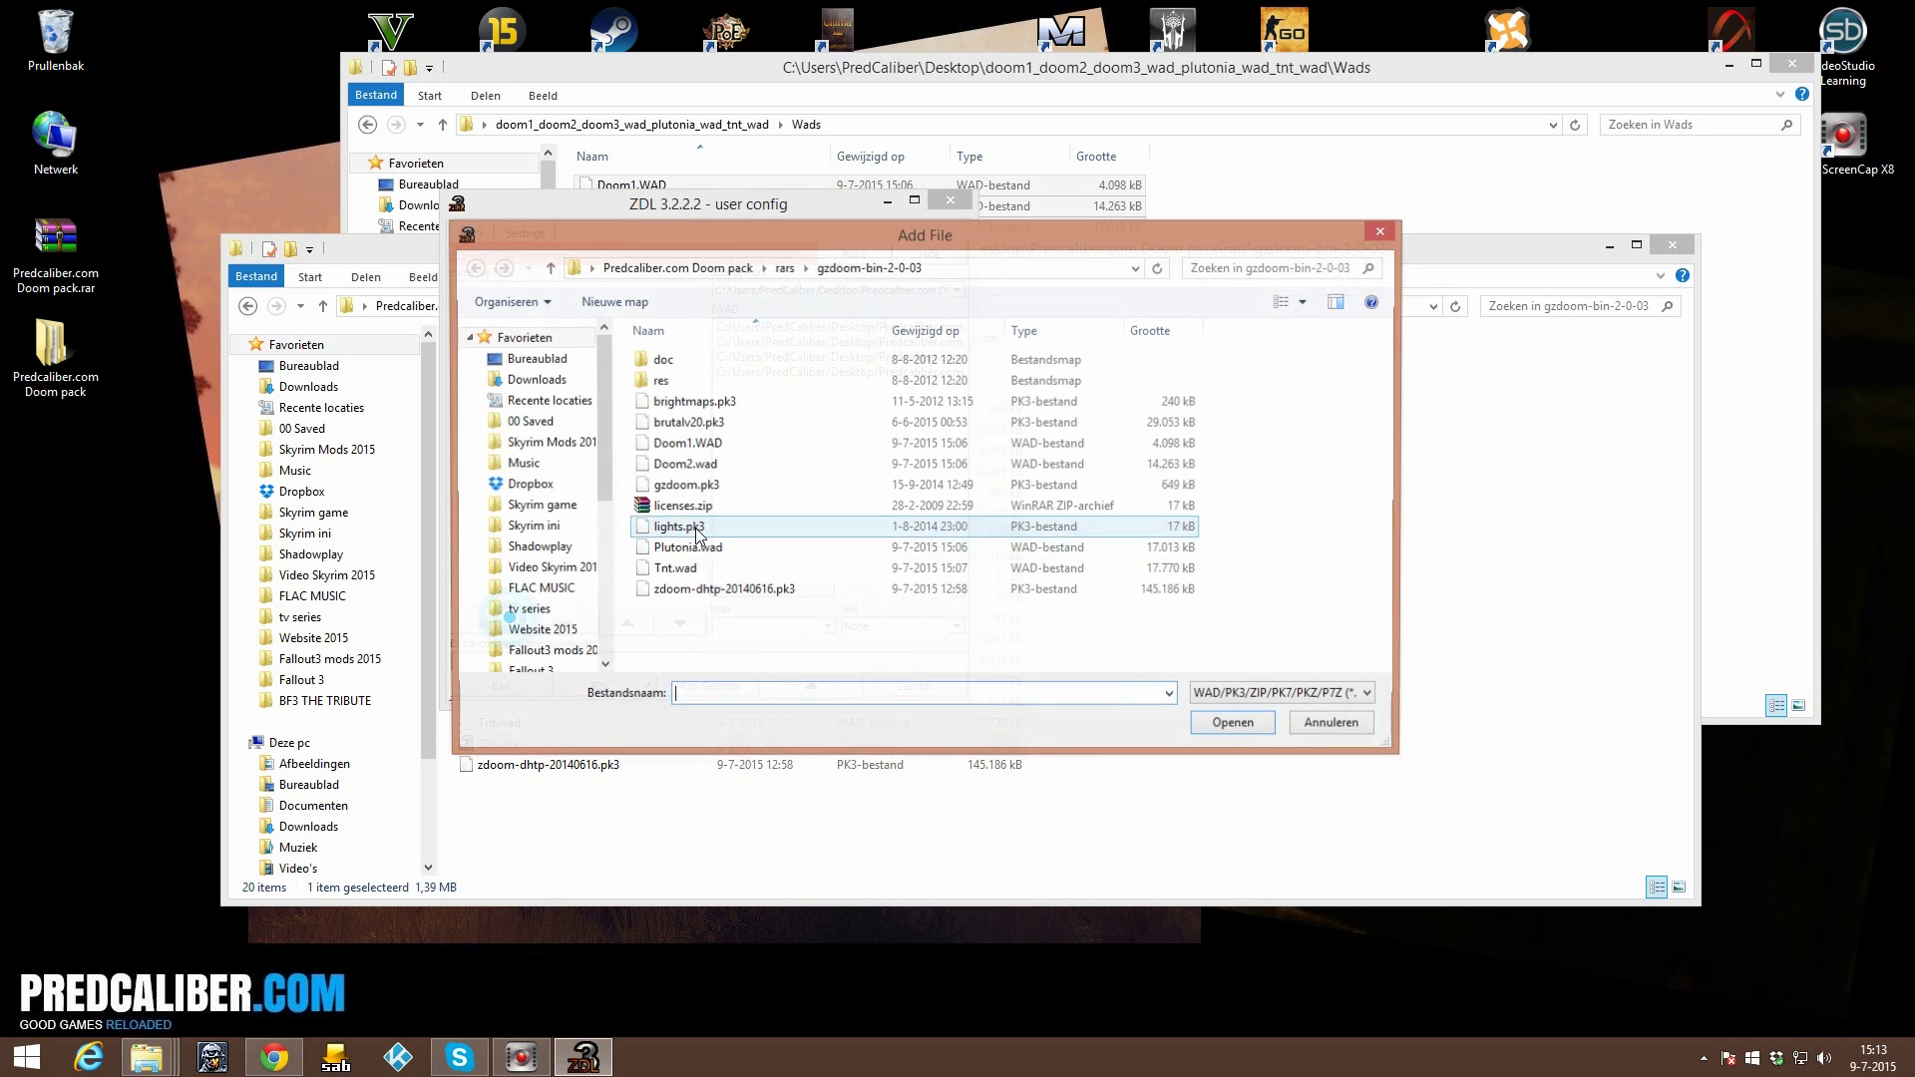
click(753, 424)
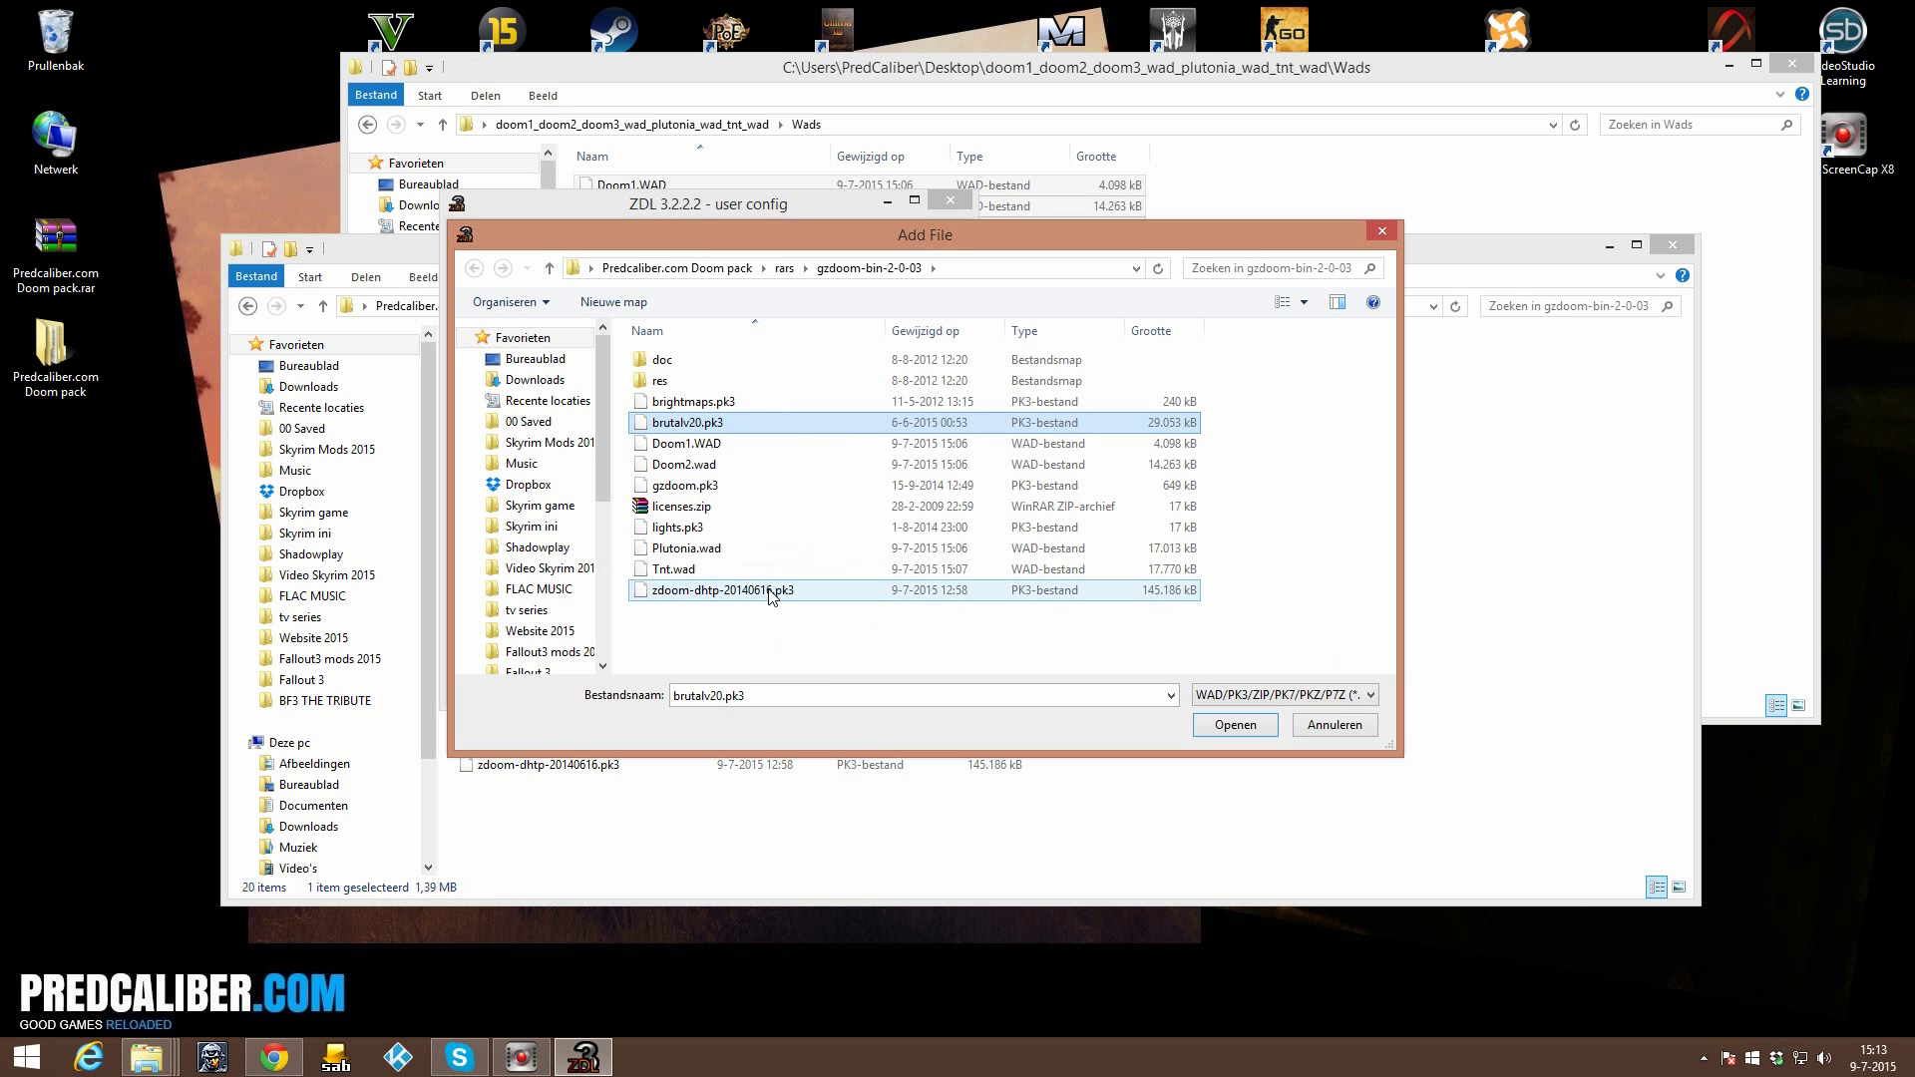
ctrl+click(723, 591)
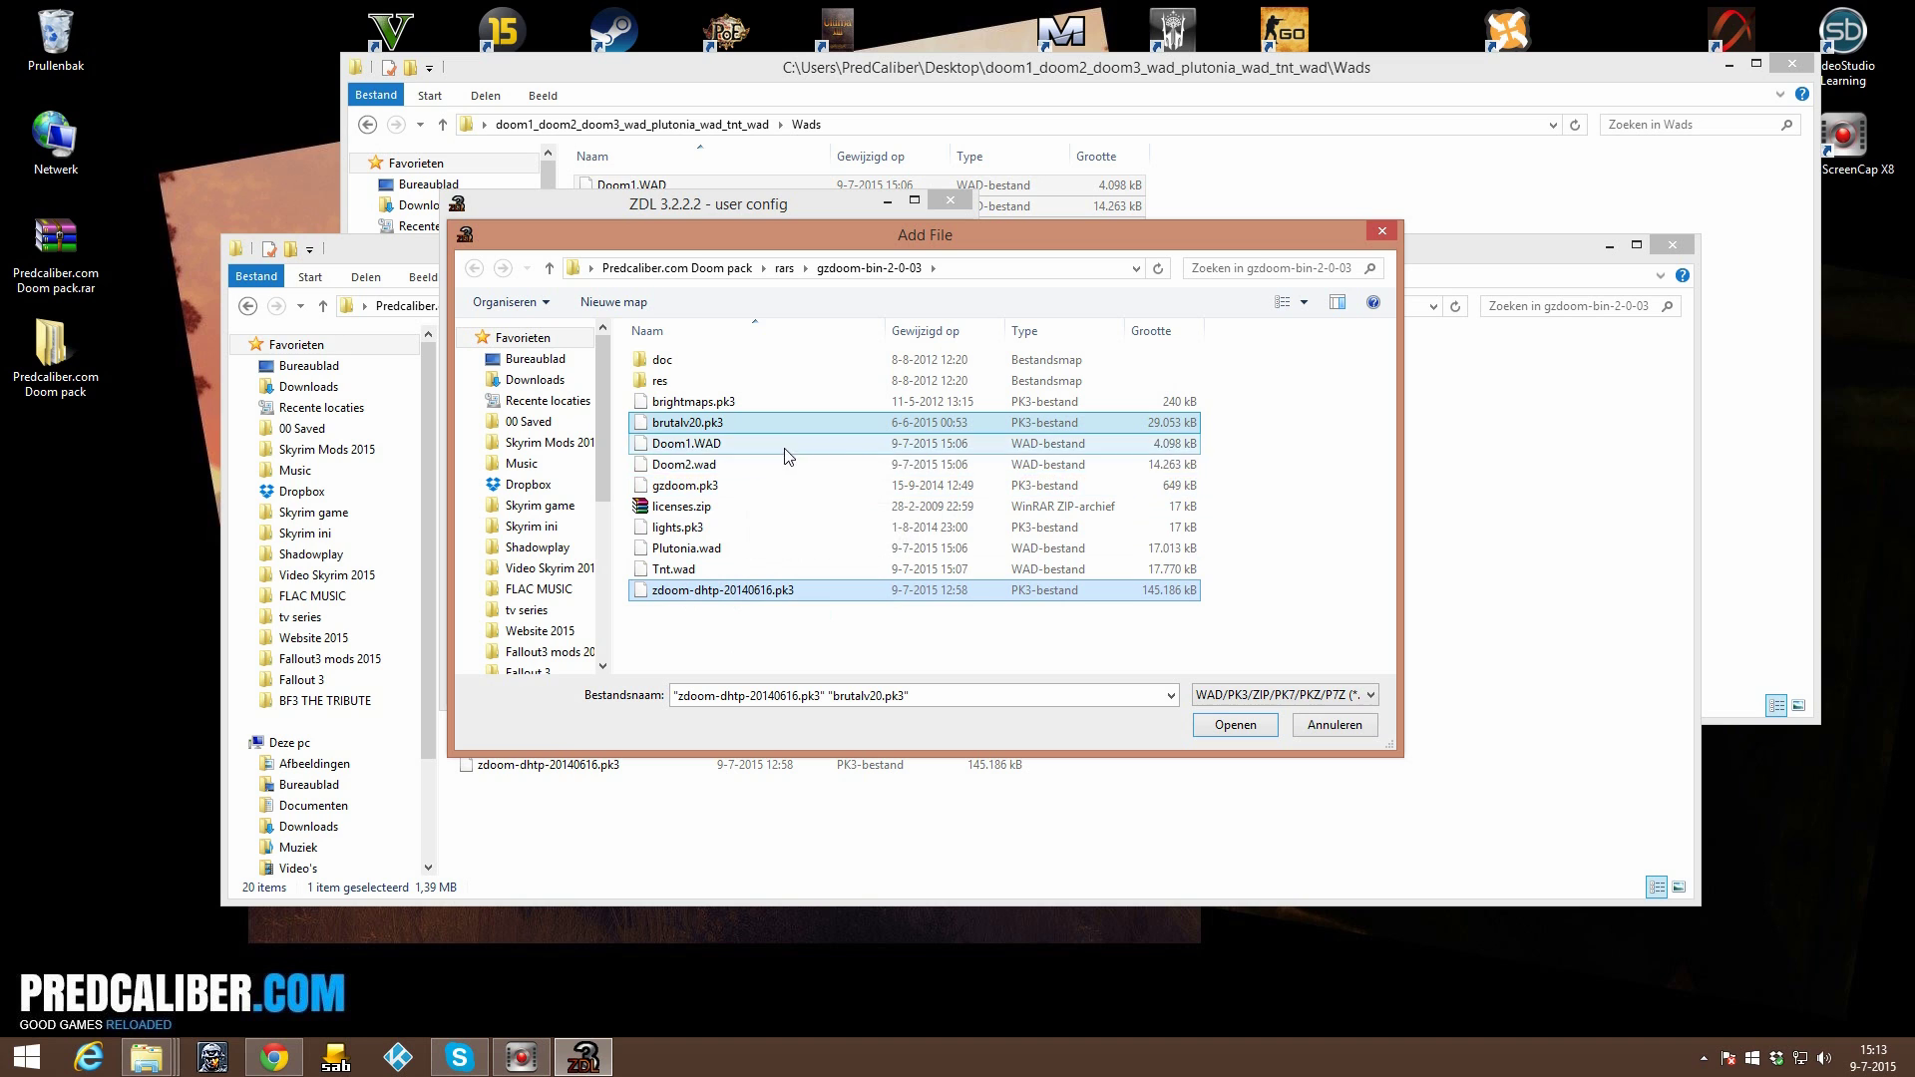
click(1235, 725)
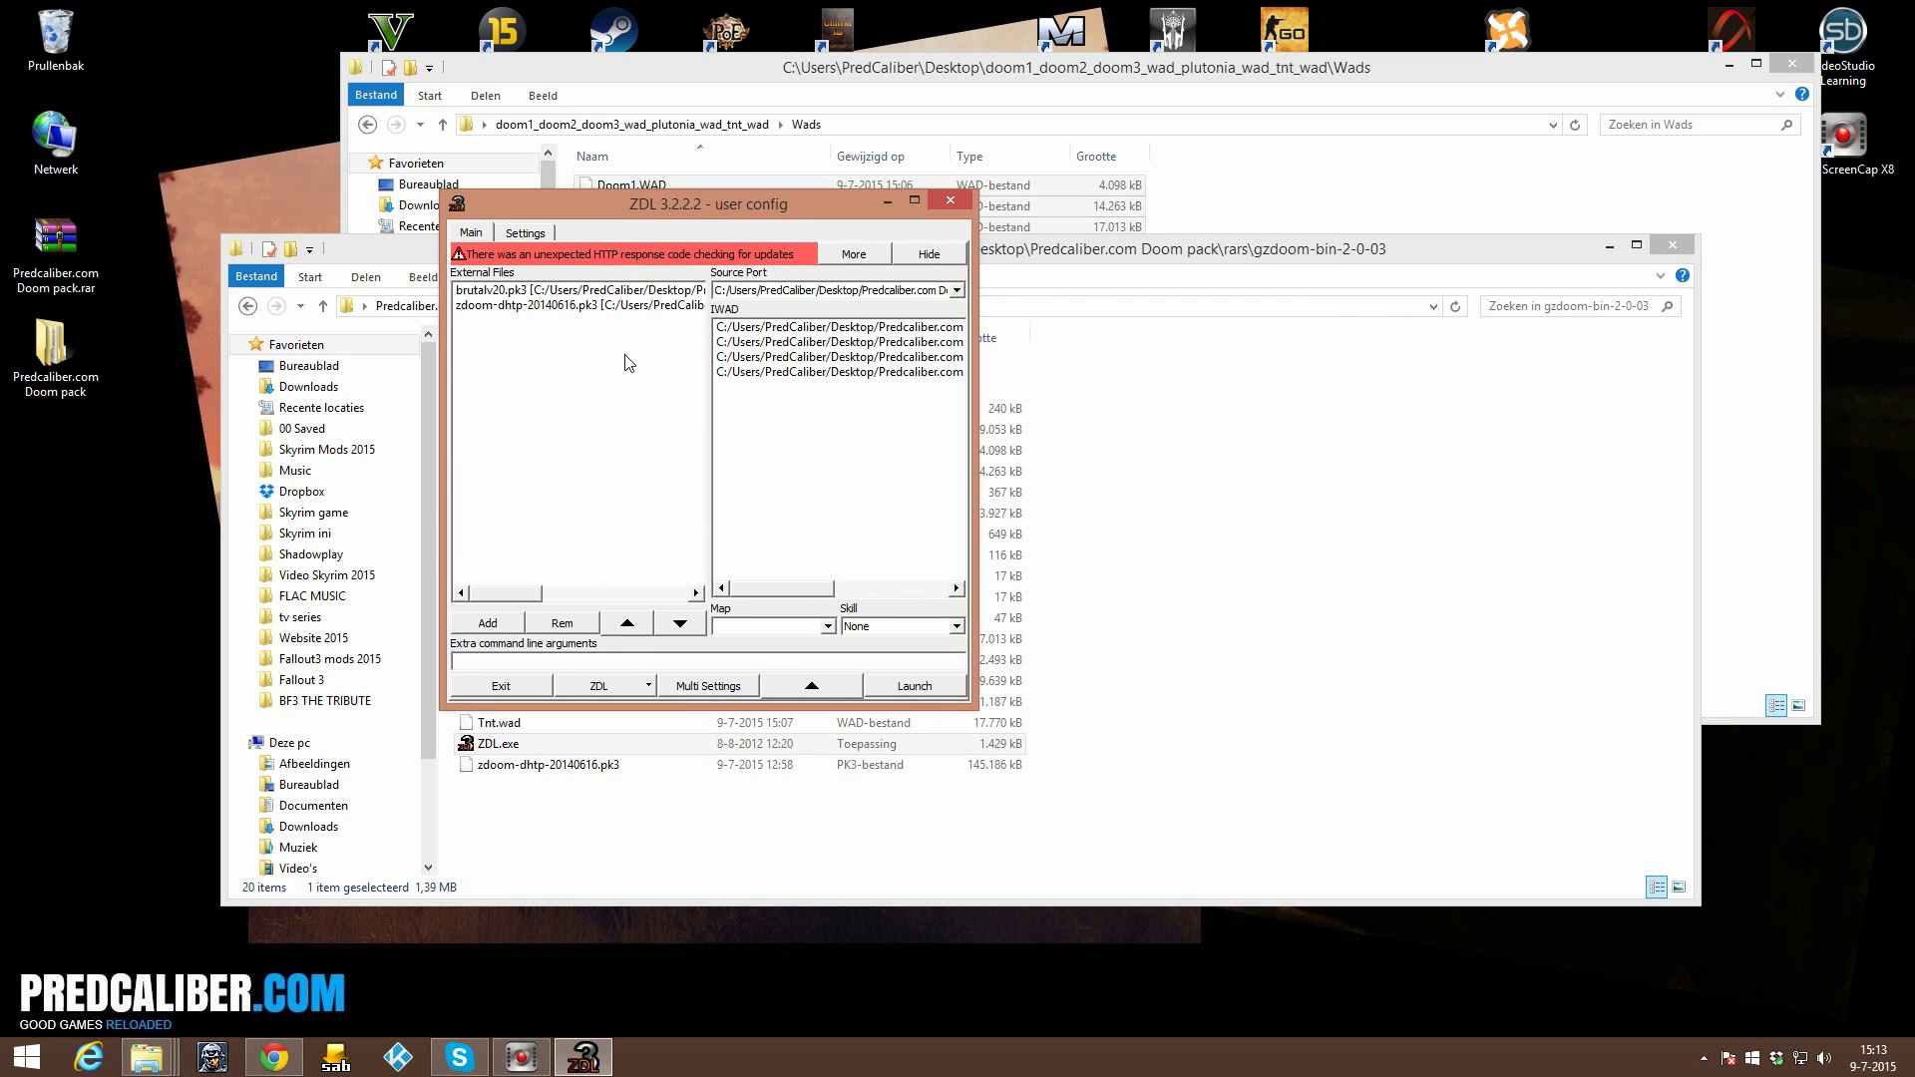
Try a launch, dismiss the missing-IWAD warning, and widen ZDL to show full file paths.
click(925, 695)
click(714, 482)
click(856, 329)
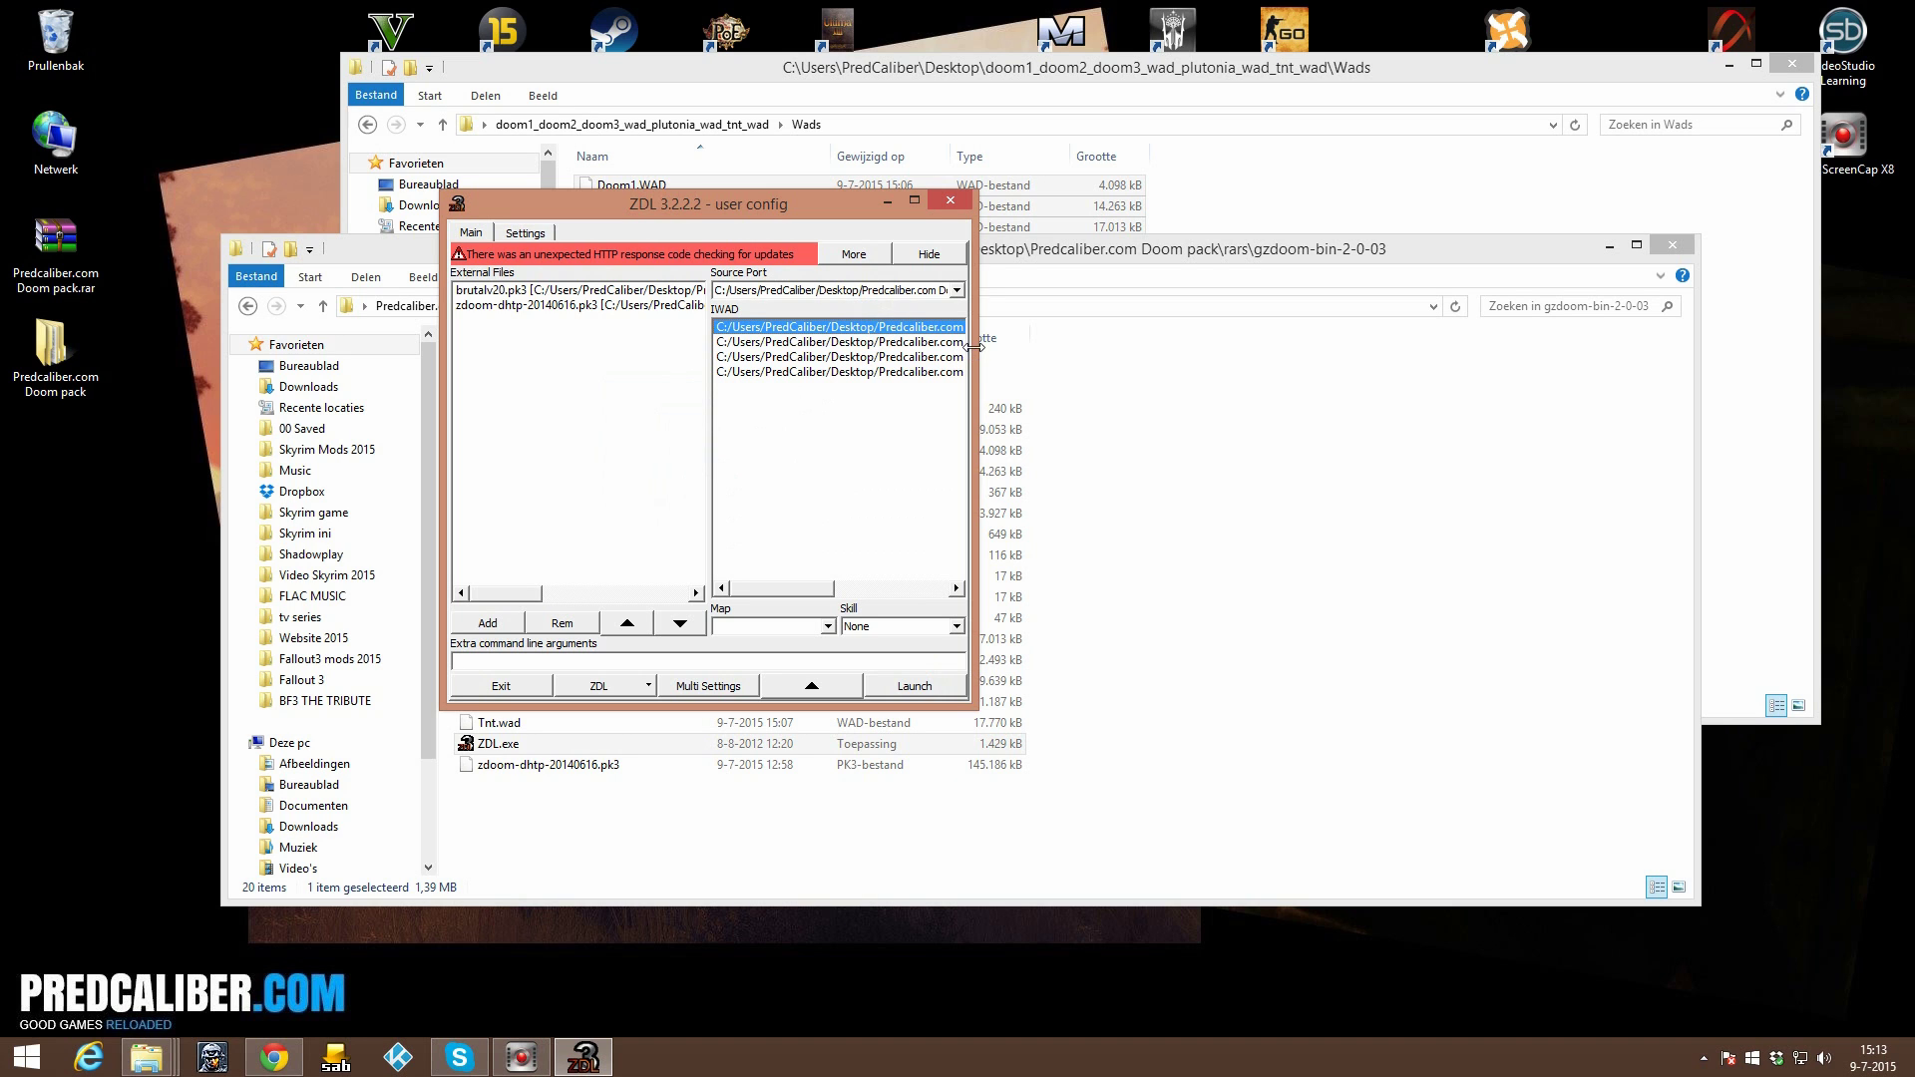
drag(974, 352, 1599, 392)
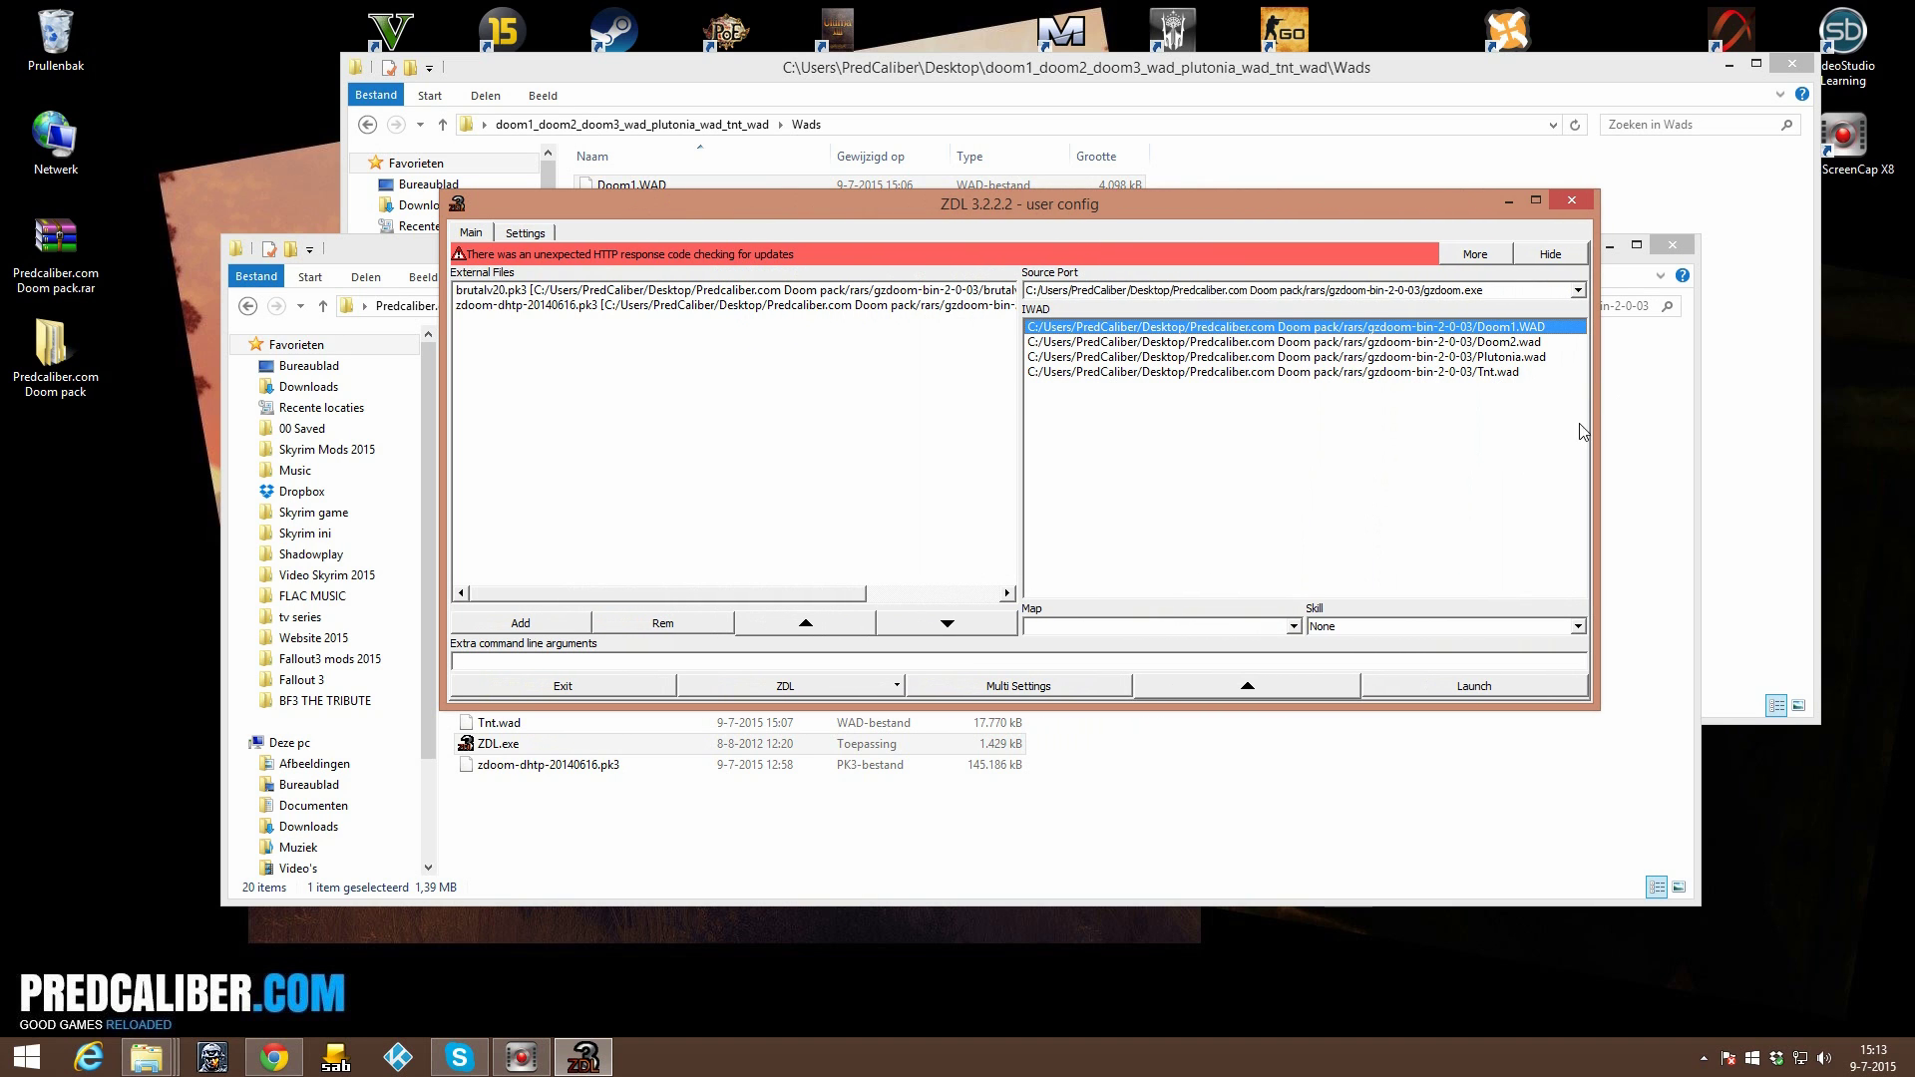
Settle on Doom2.wad as the IWAD, with brutalv20.pk3 and the zdoom-dhtp pack still listed.
click(1536, 343)
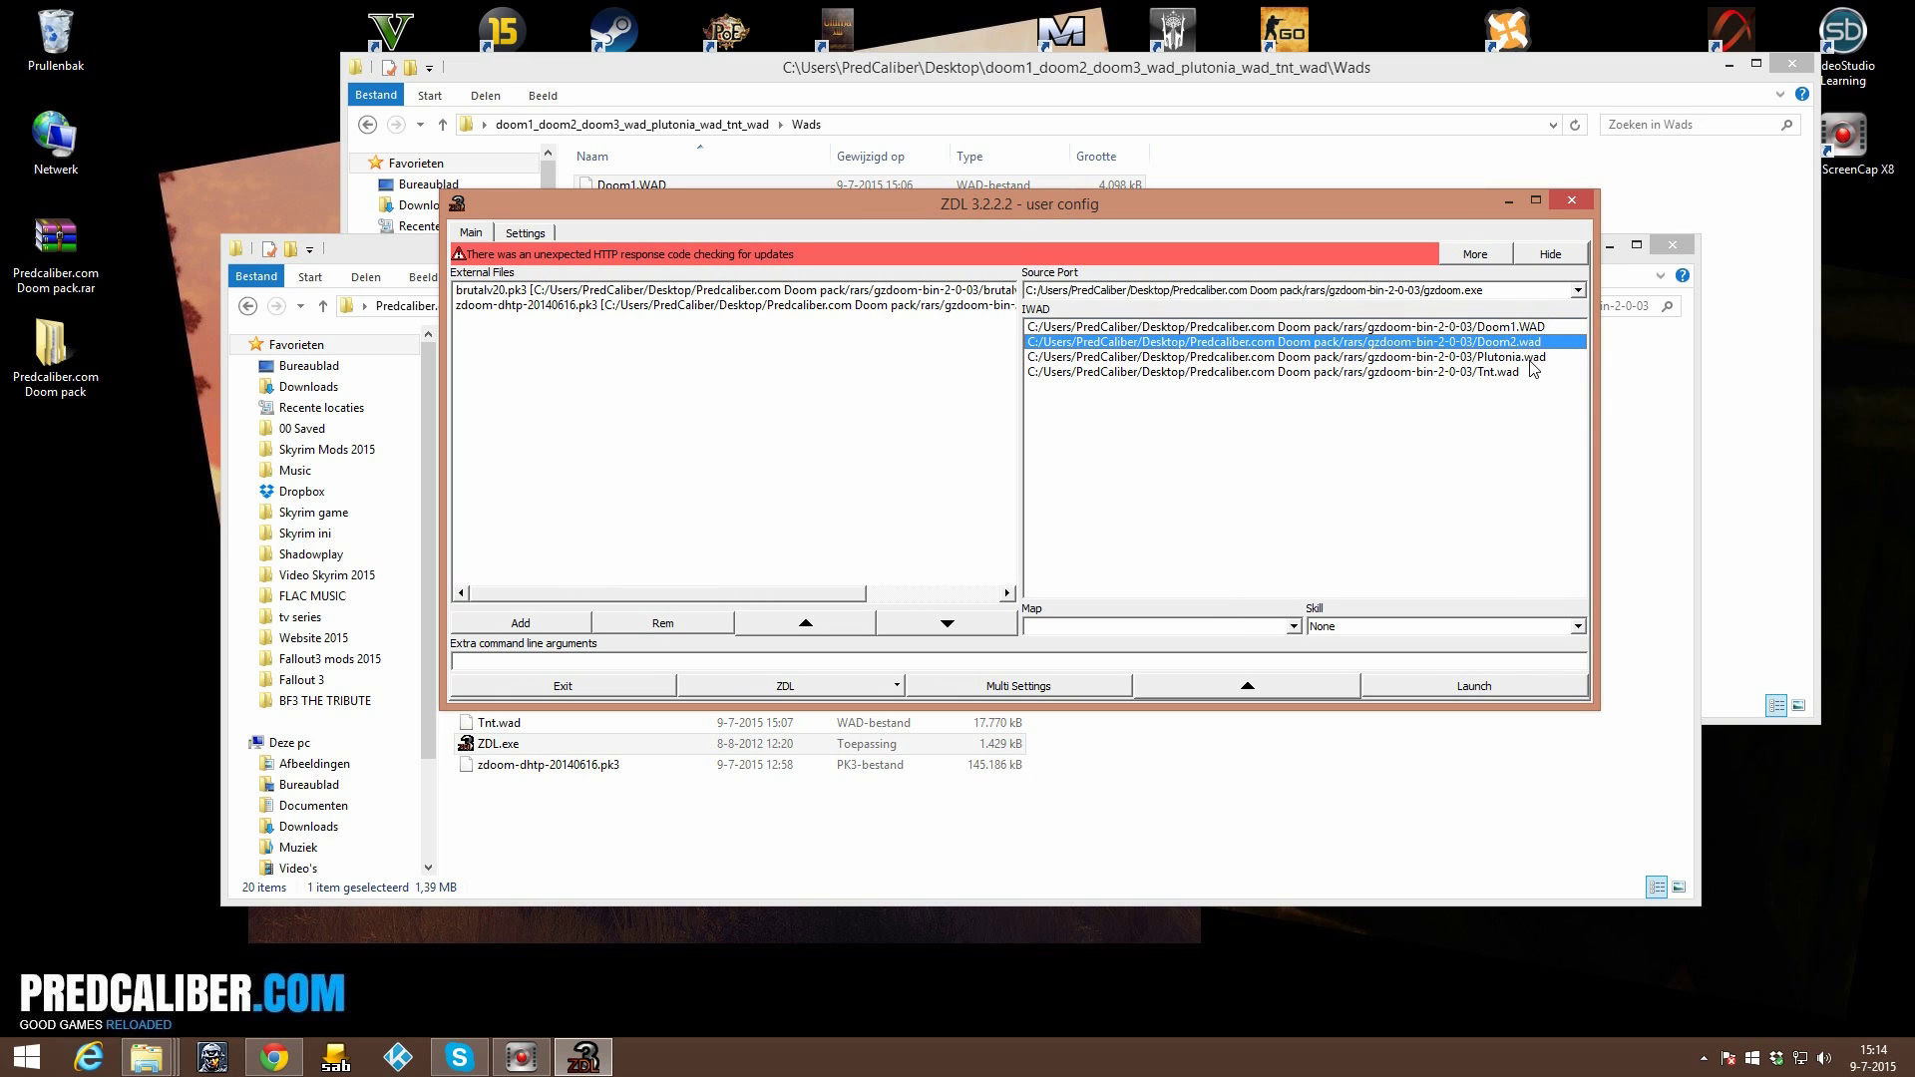
click(1531, 359)
click(1496, 374)
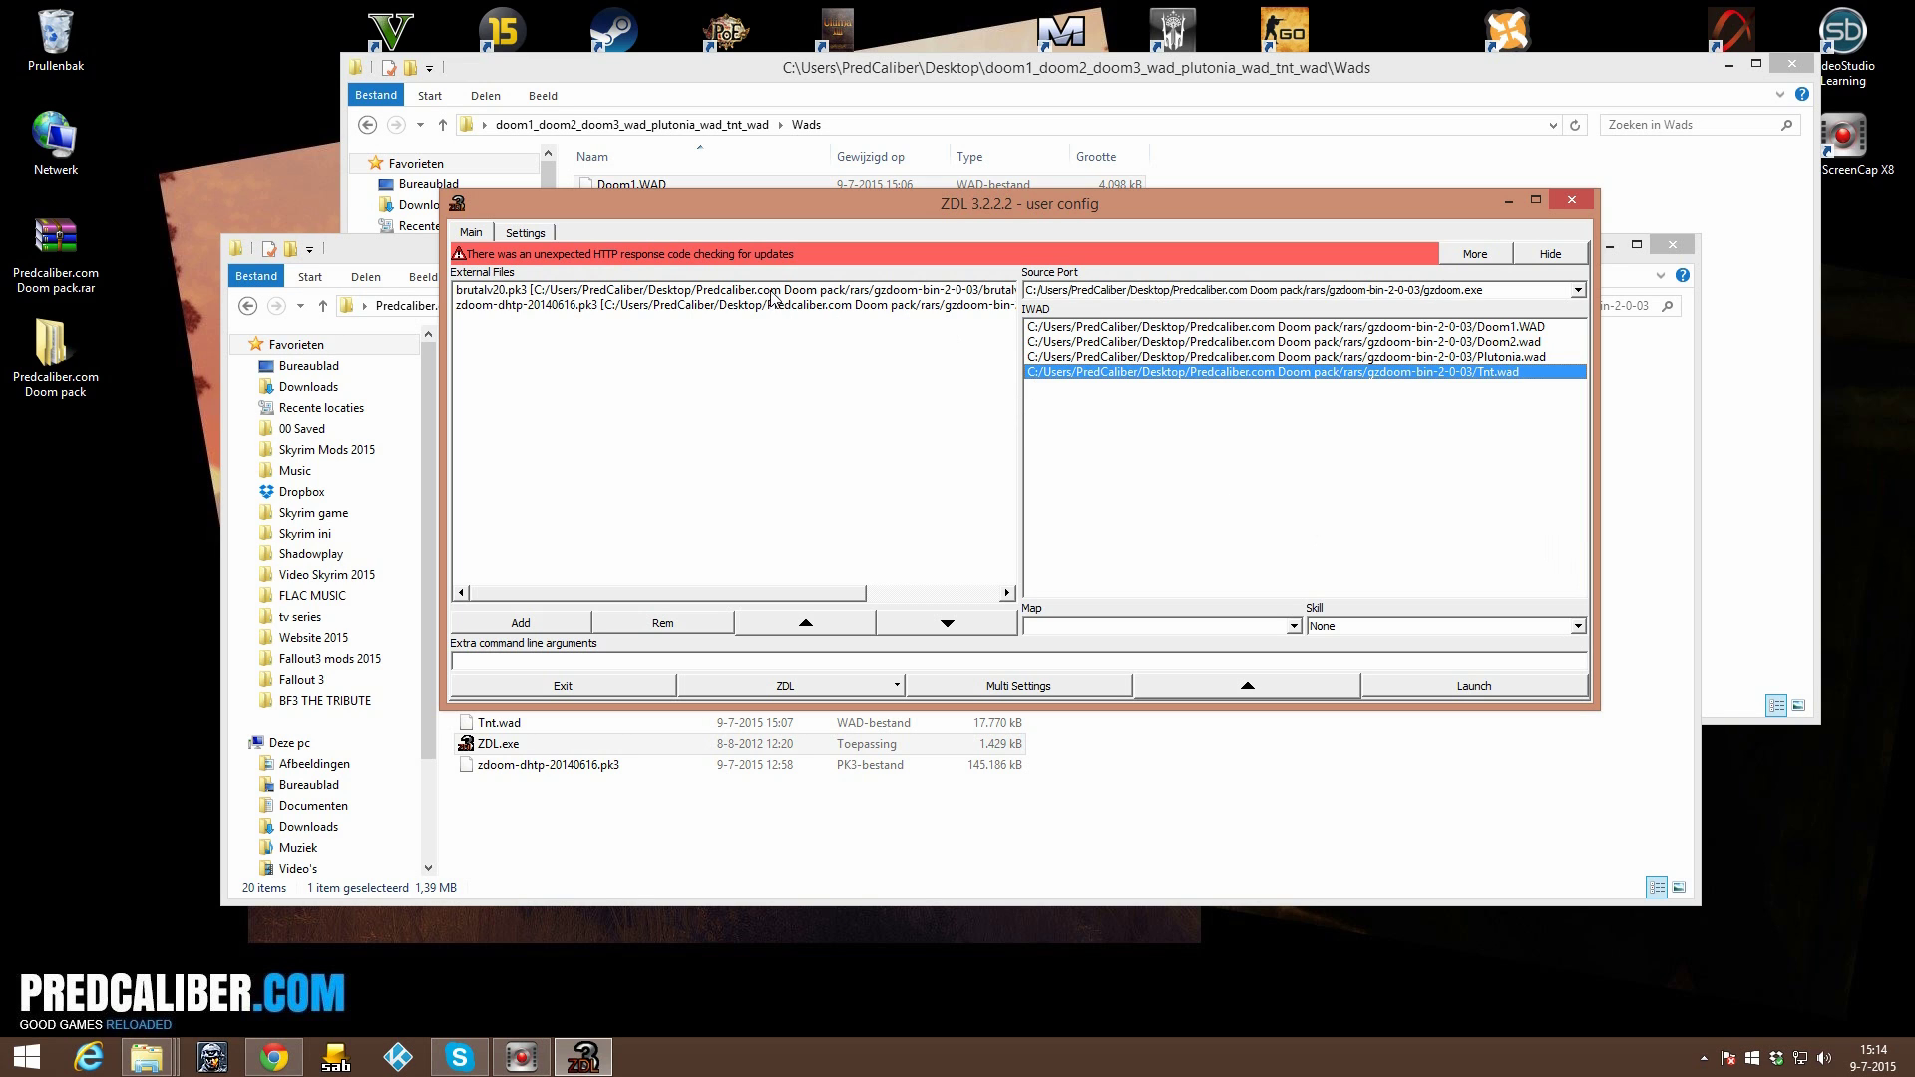
click(740, 290)
click(743, 305)
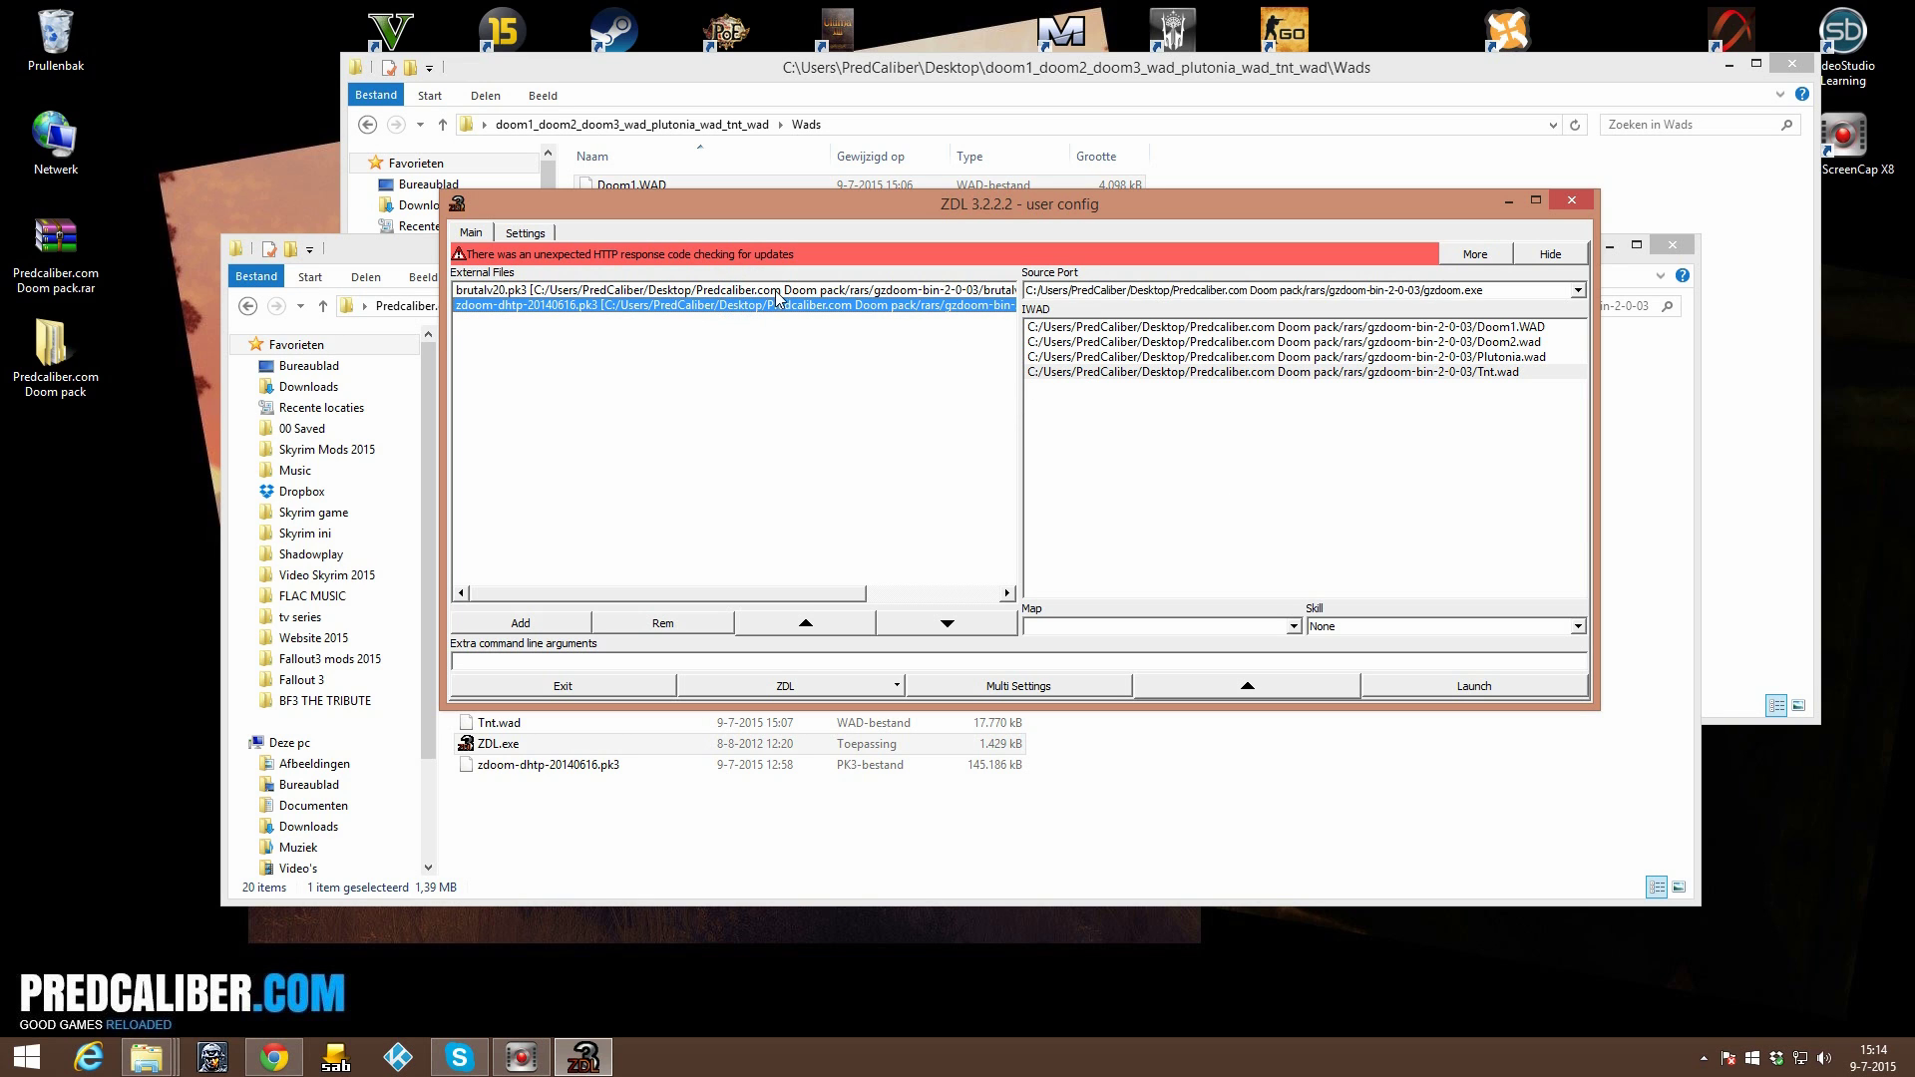
click(858, 289)
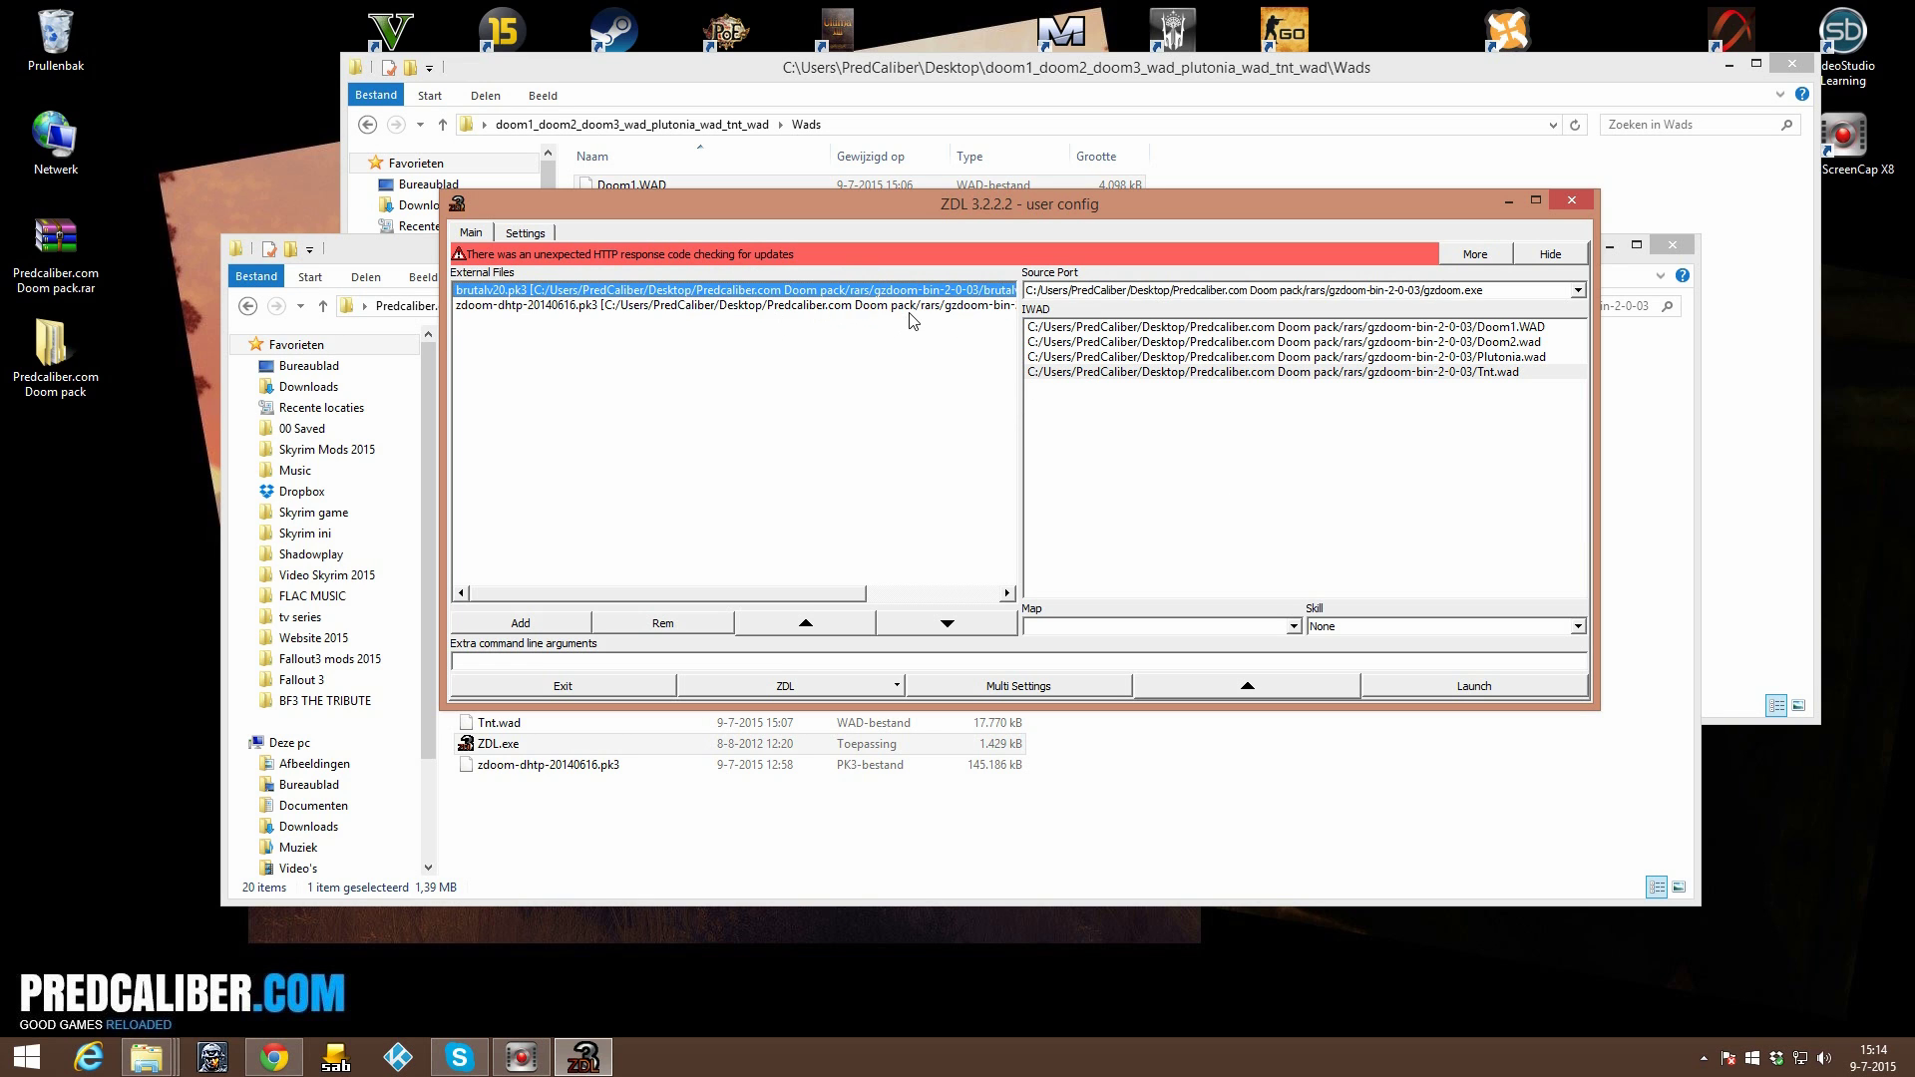
click(1307, 333)
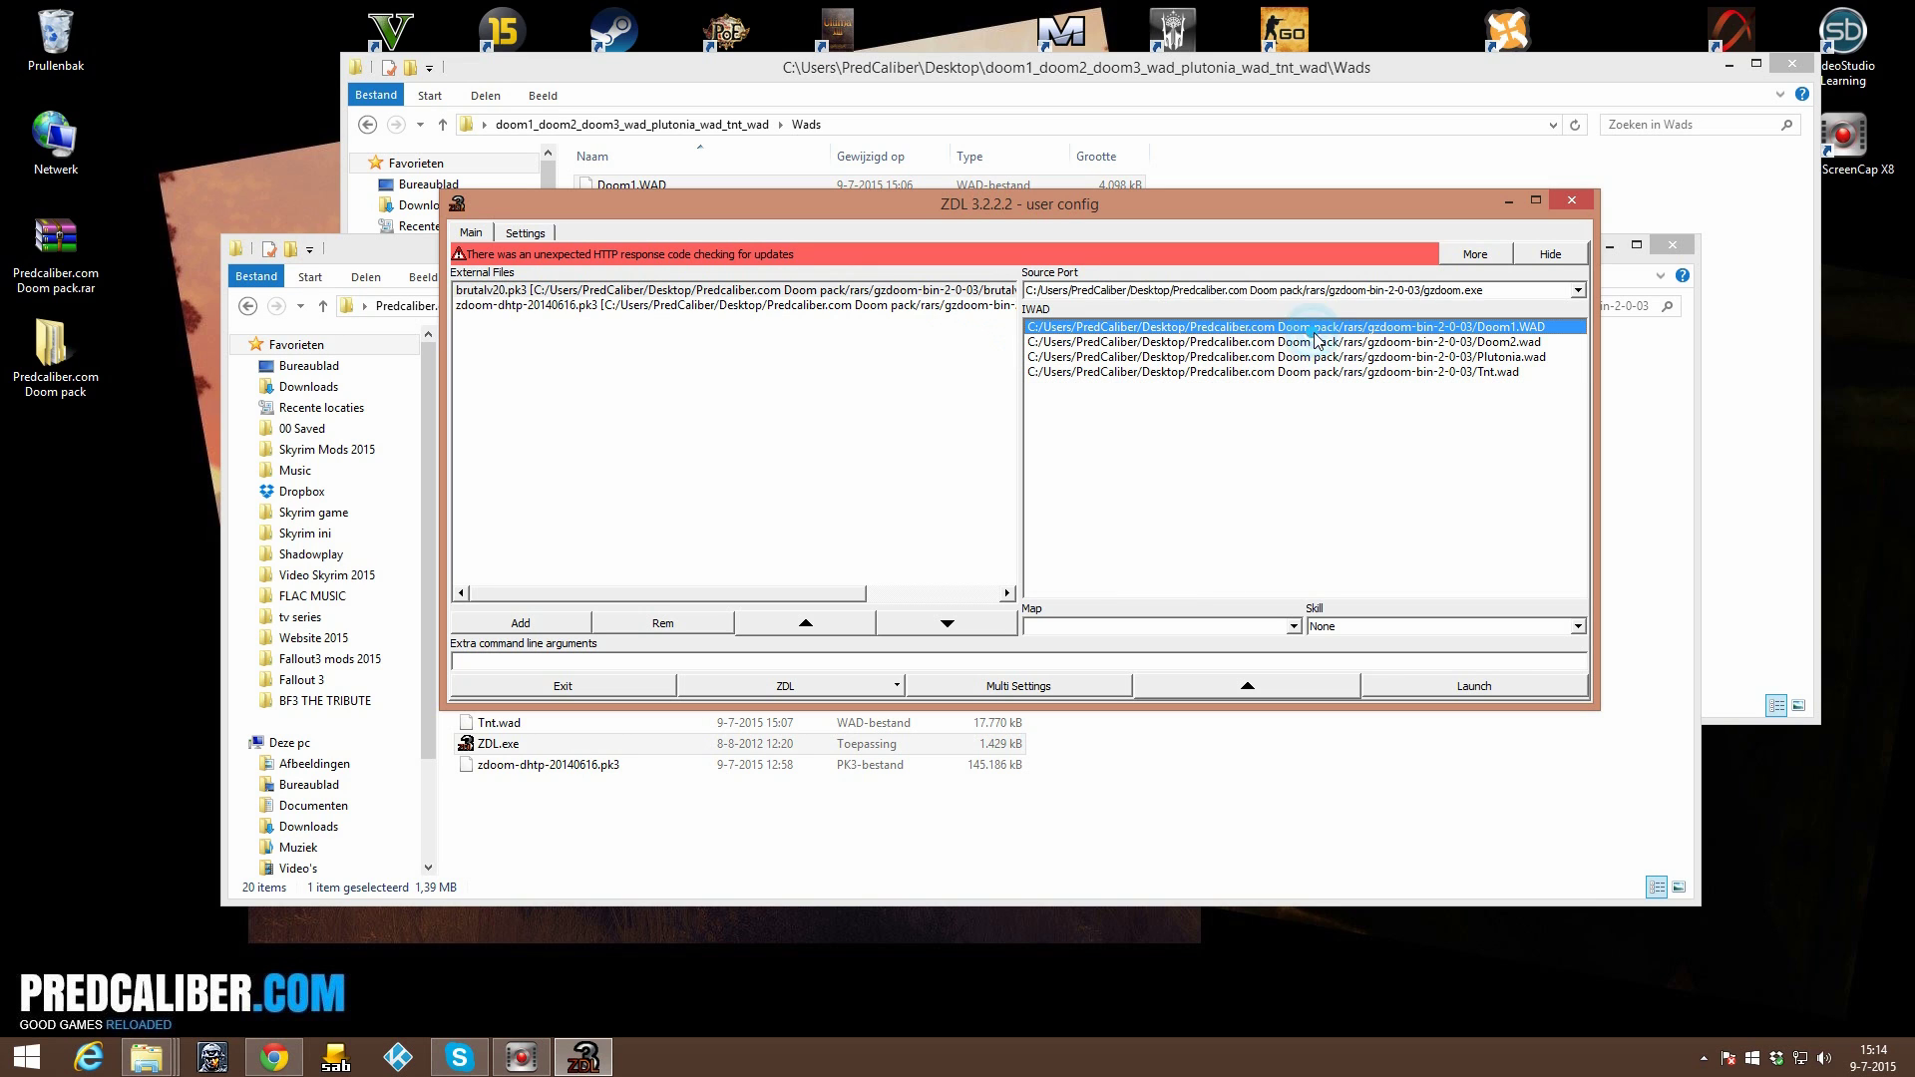
click(1475, 371)
click(1488, 341)
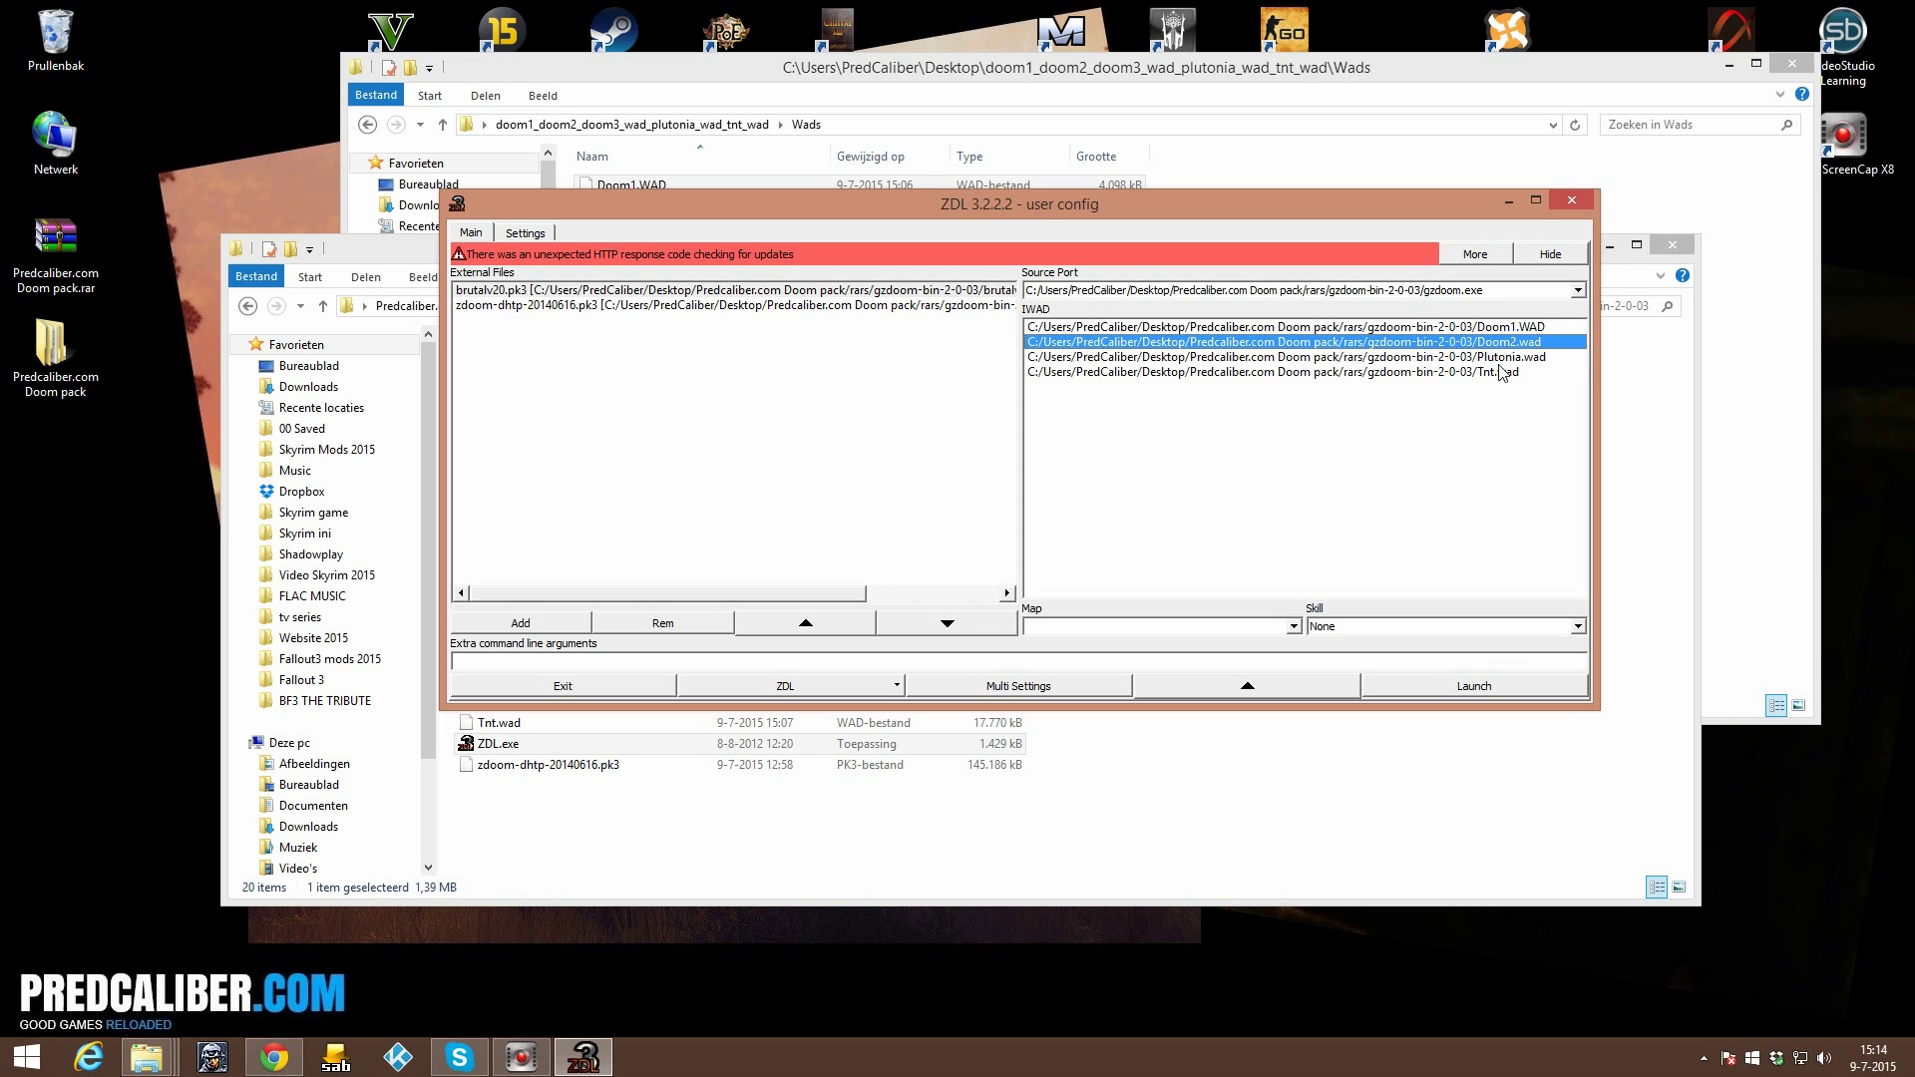
click(775, 596)
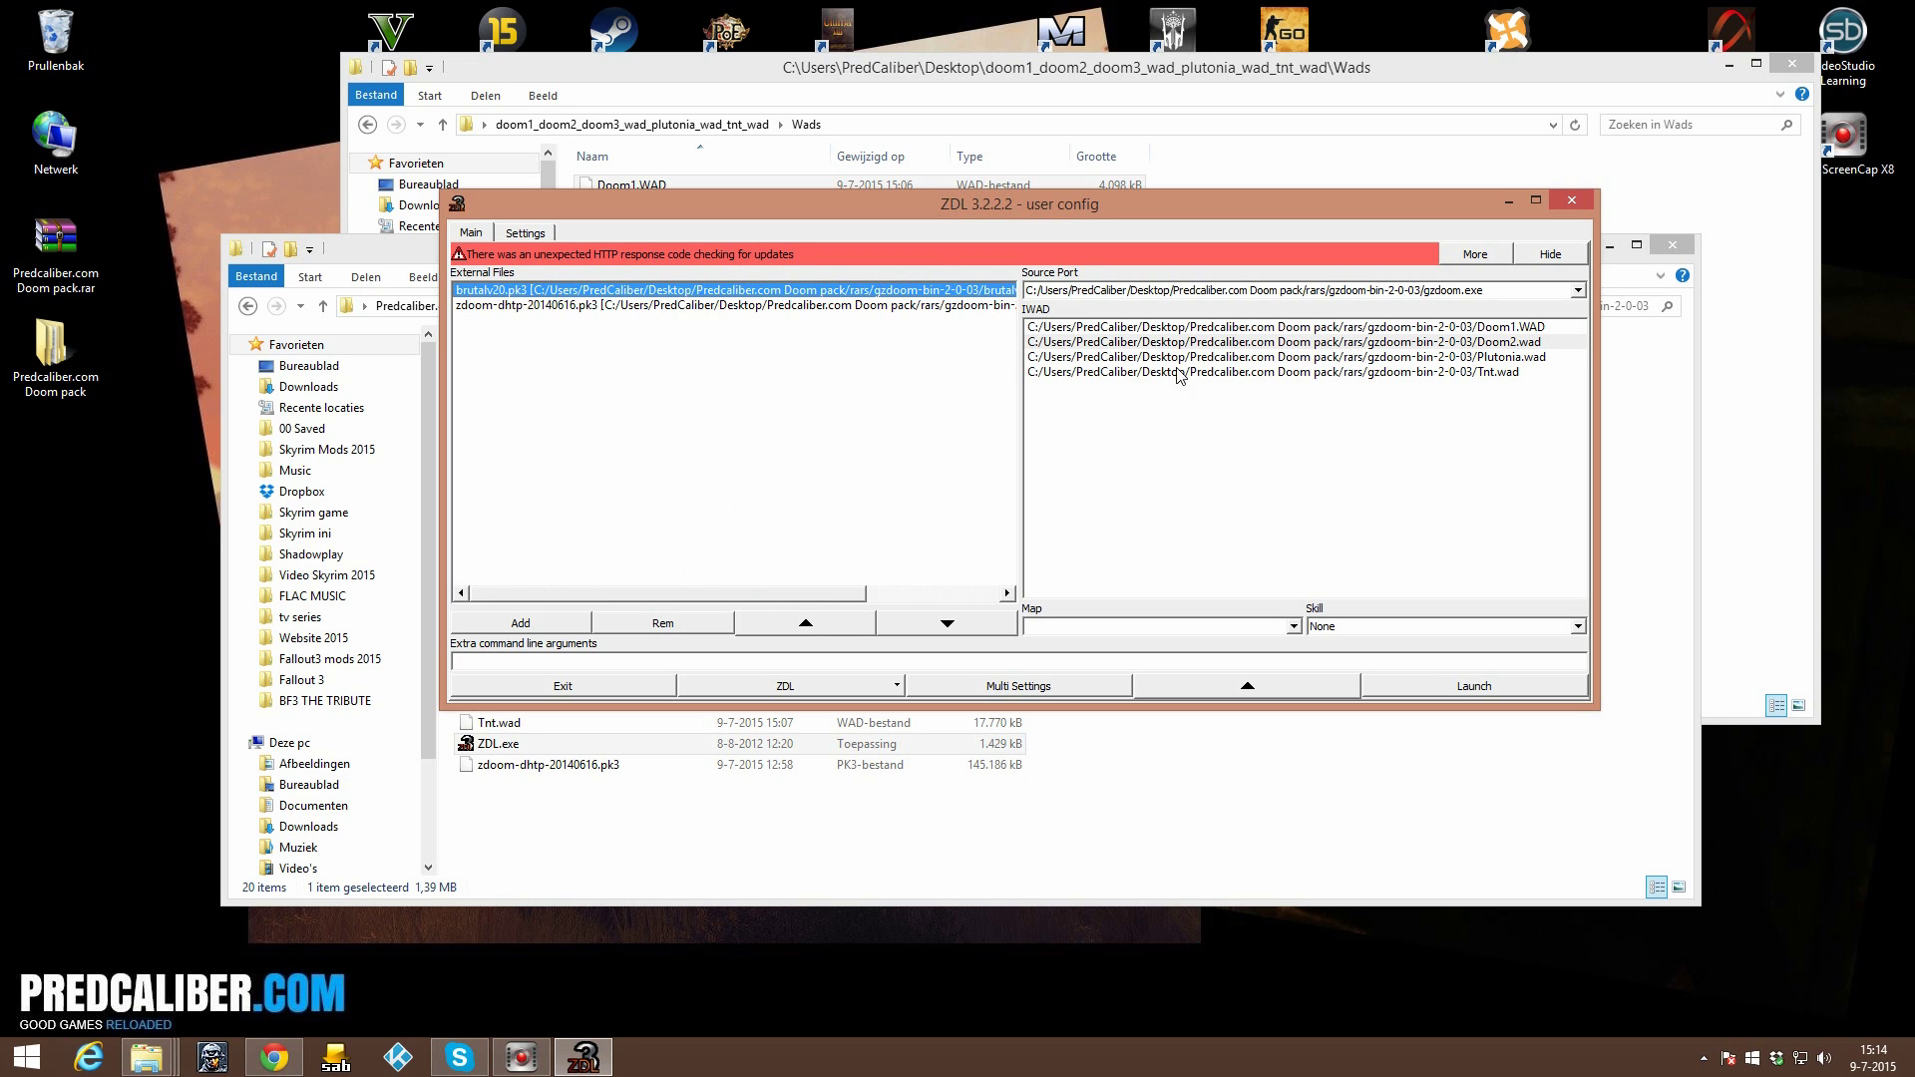
click(1297, 344)
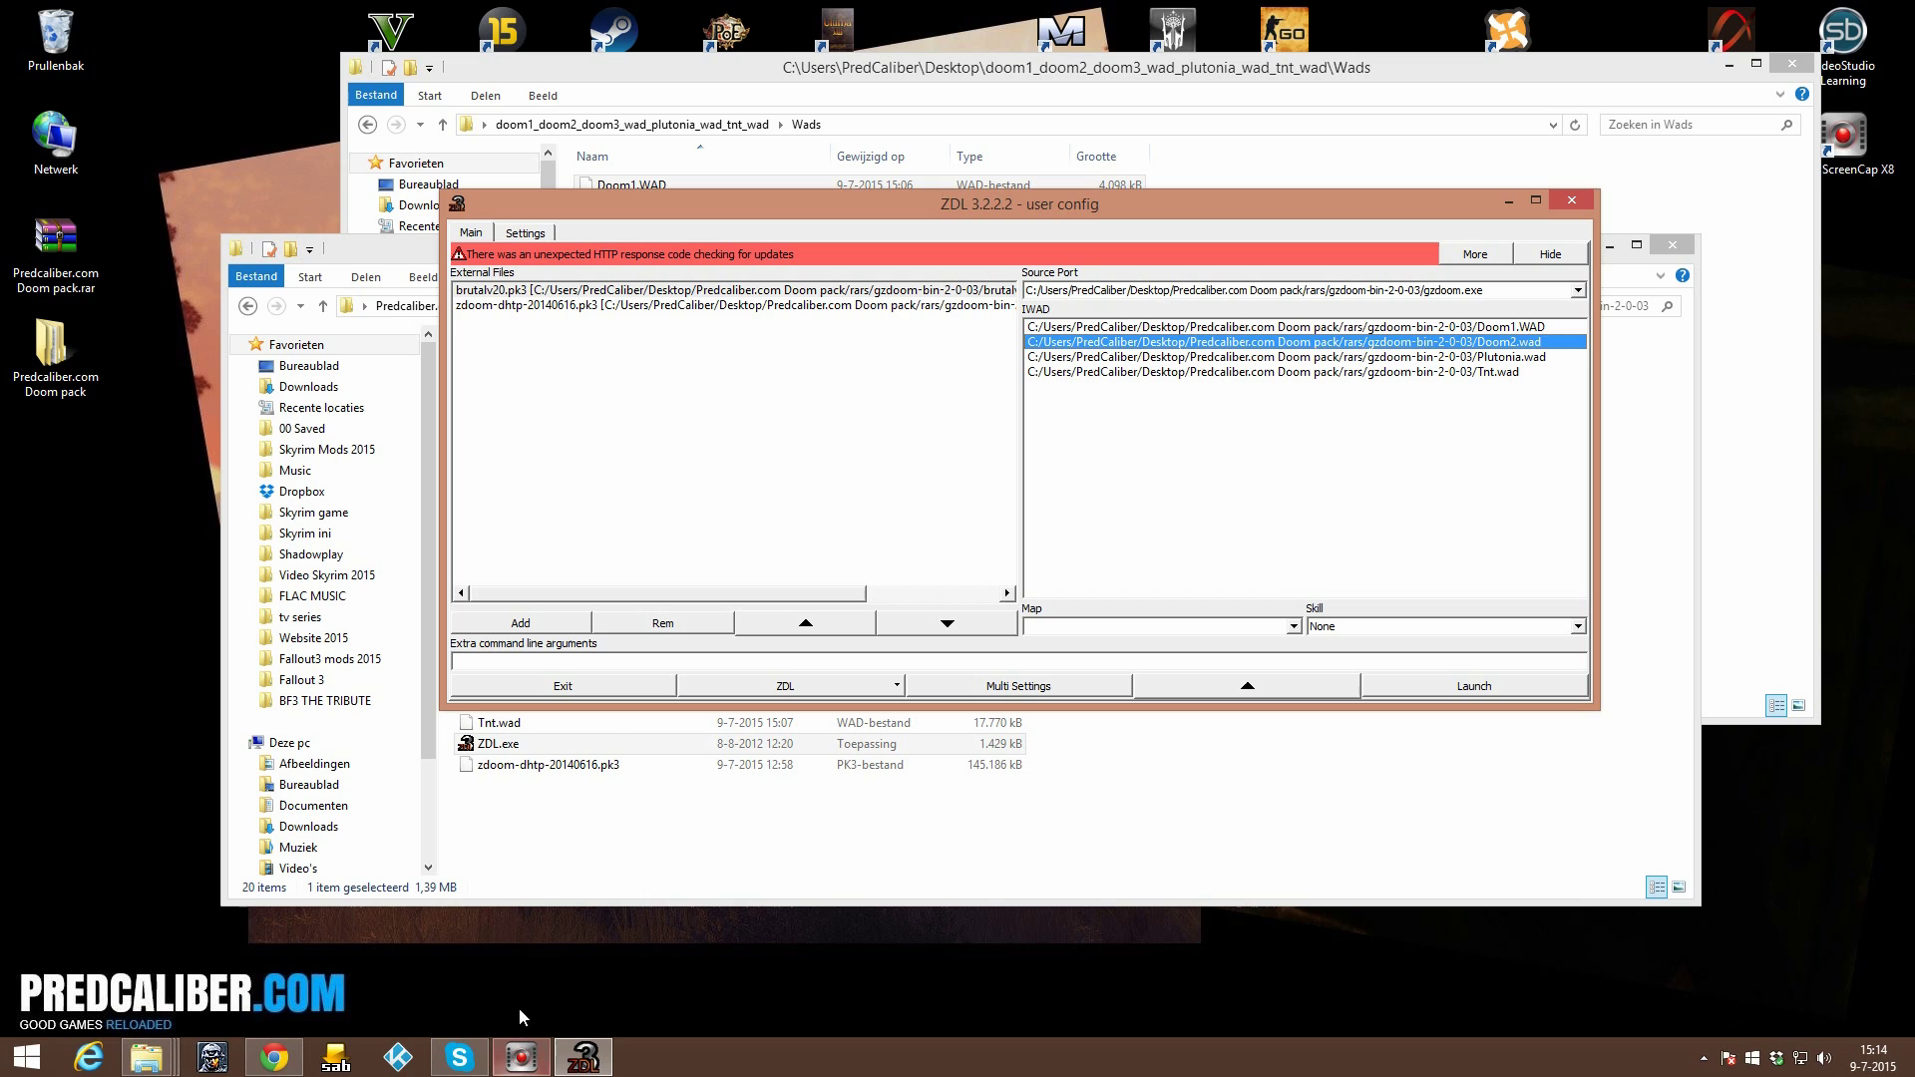
Launch Doom 2 with Brutal Doom and HD textures, and look over the video mode list.
click(1476, 686)
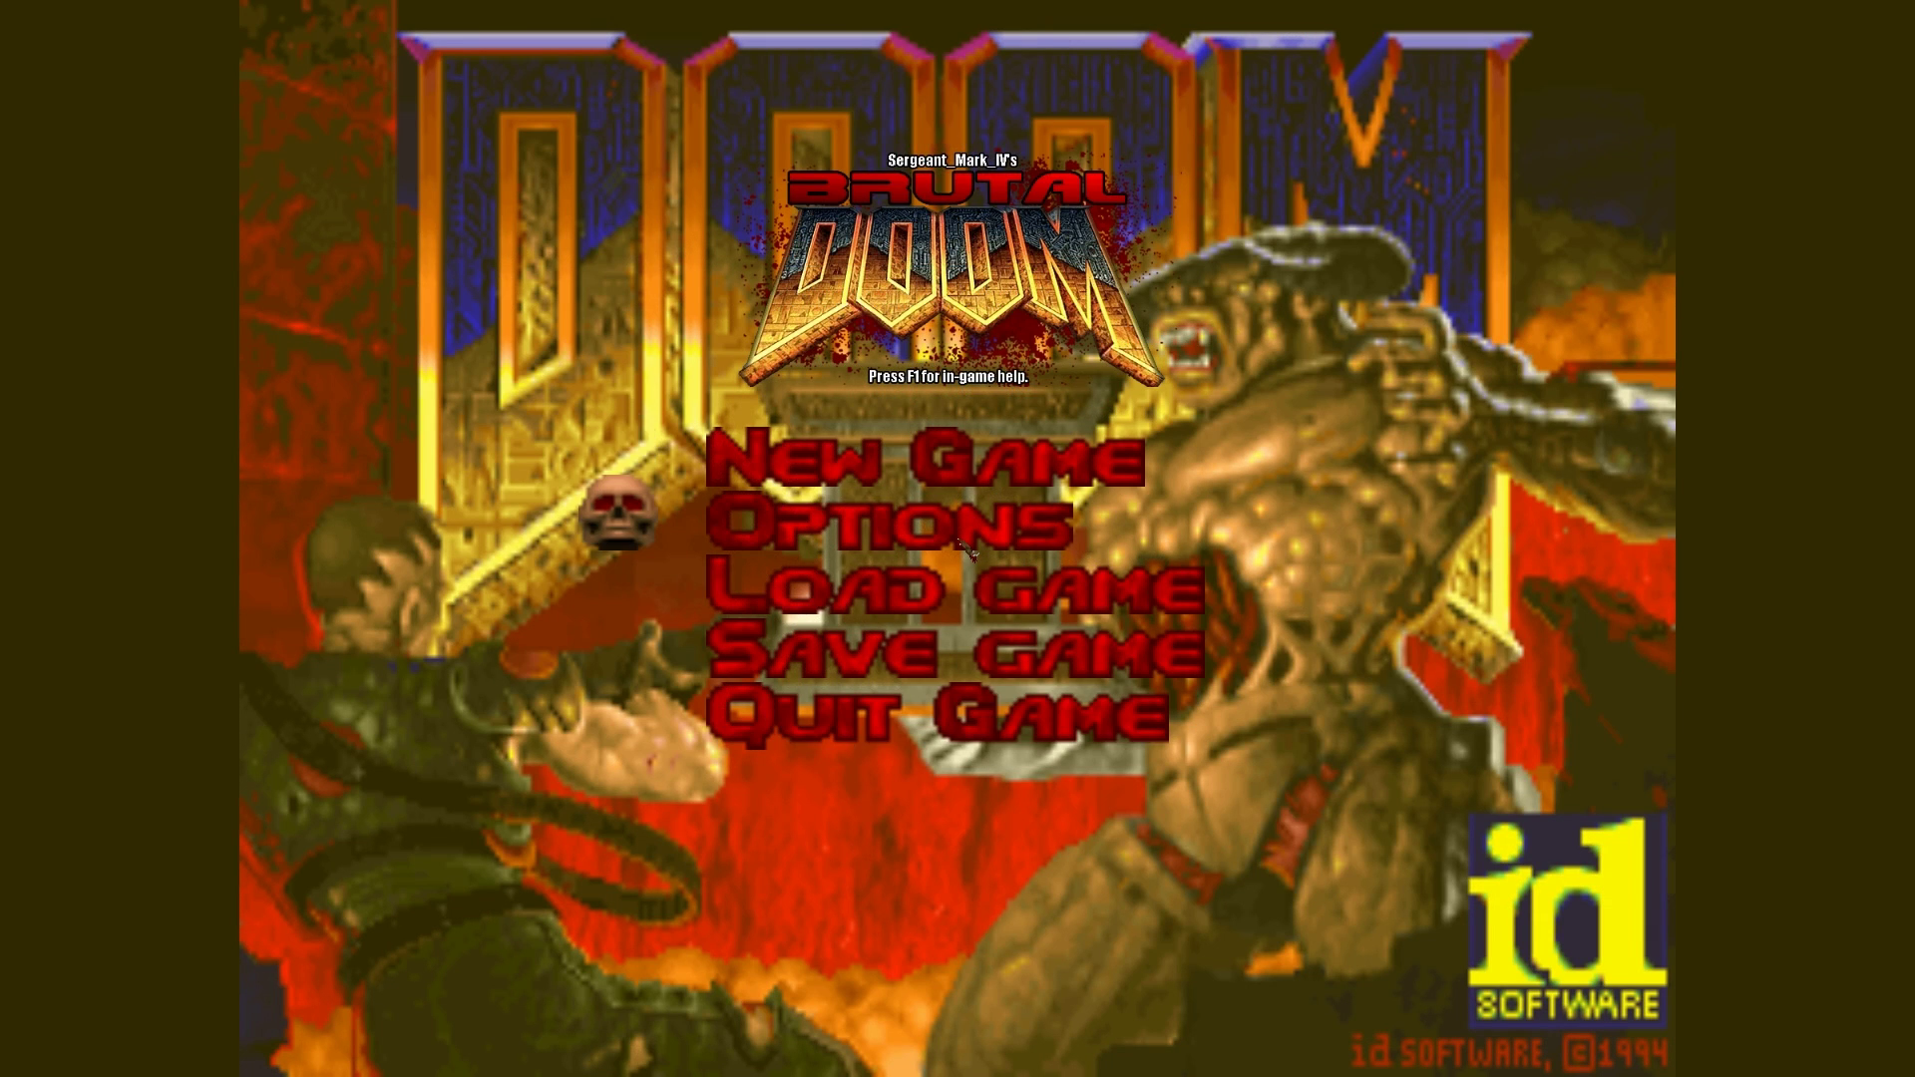
click(967, 546)
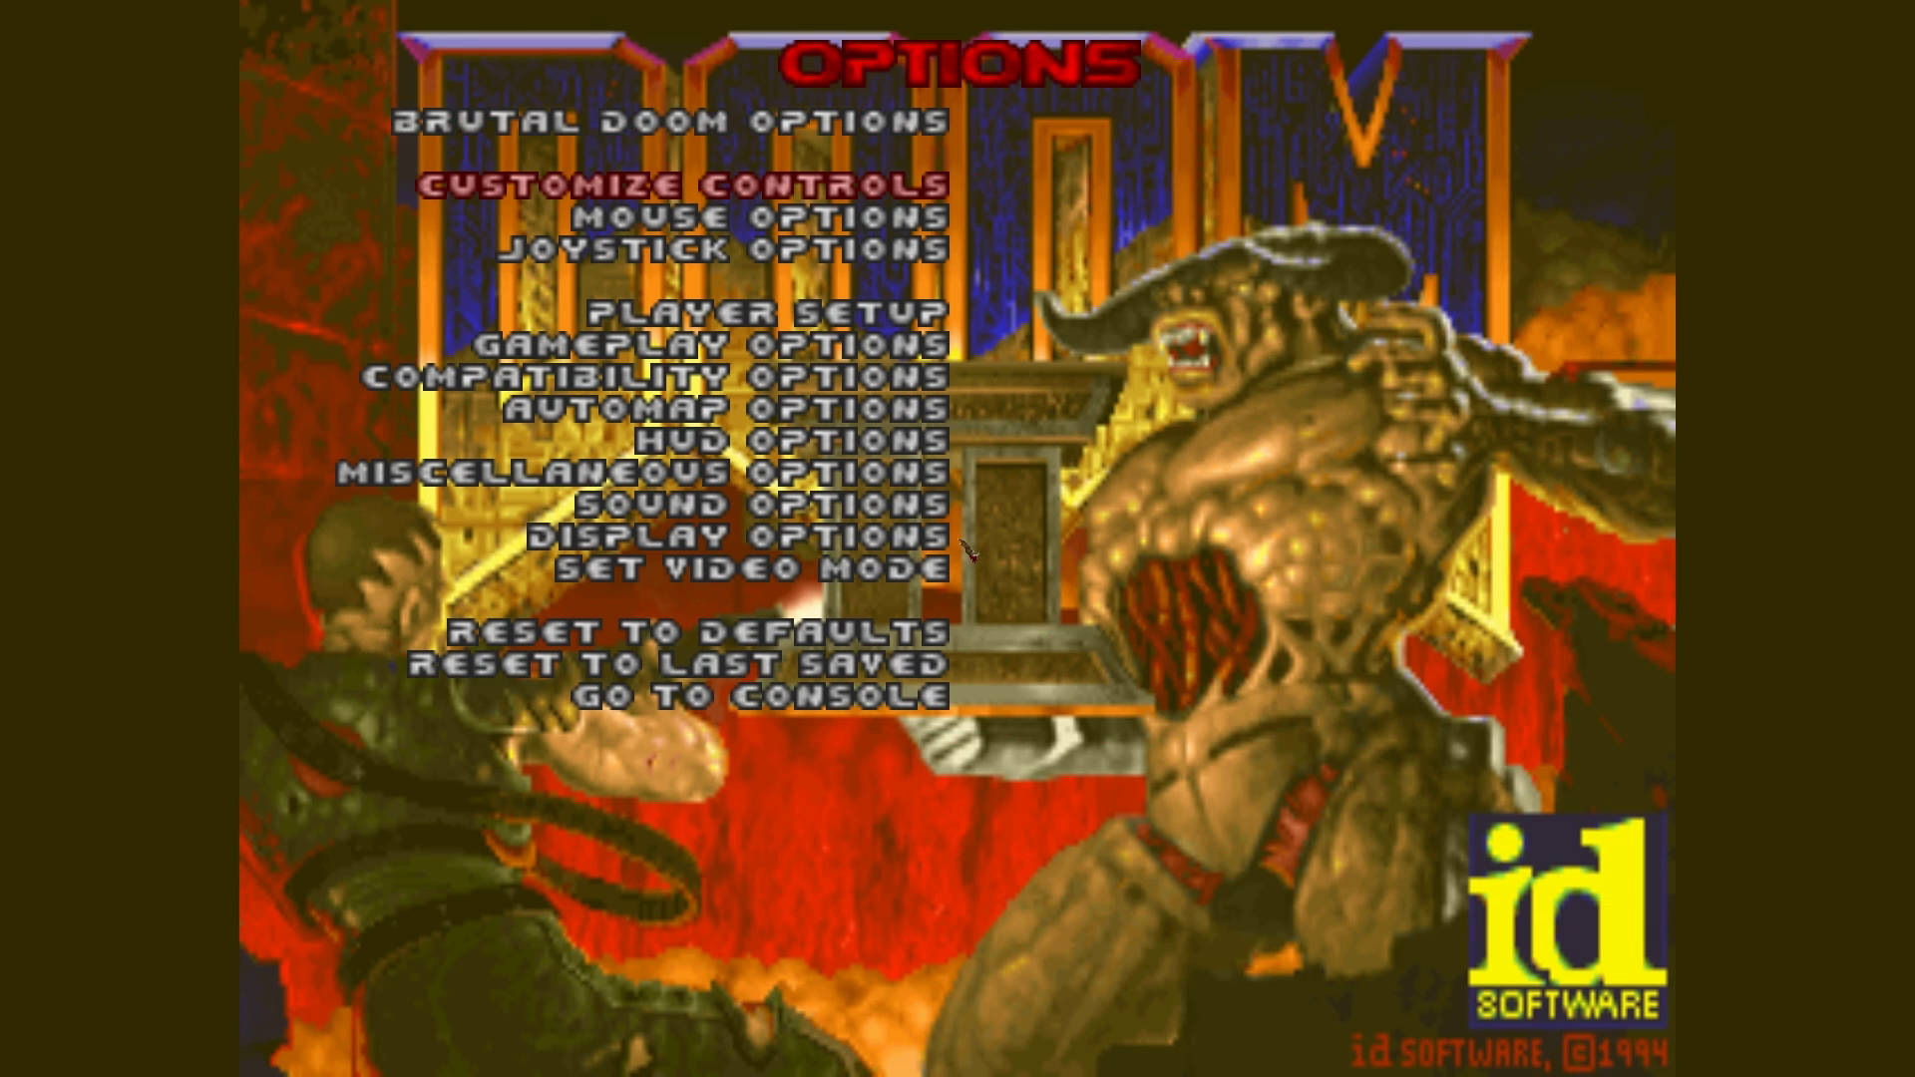
key(Up)
key(Up)
key(Up)
key(Up)
key(Up)
key(Return)
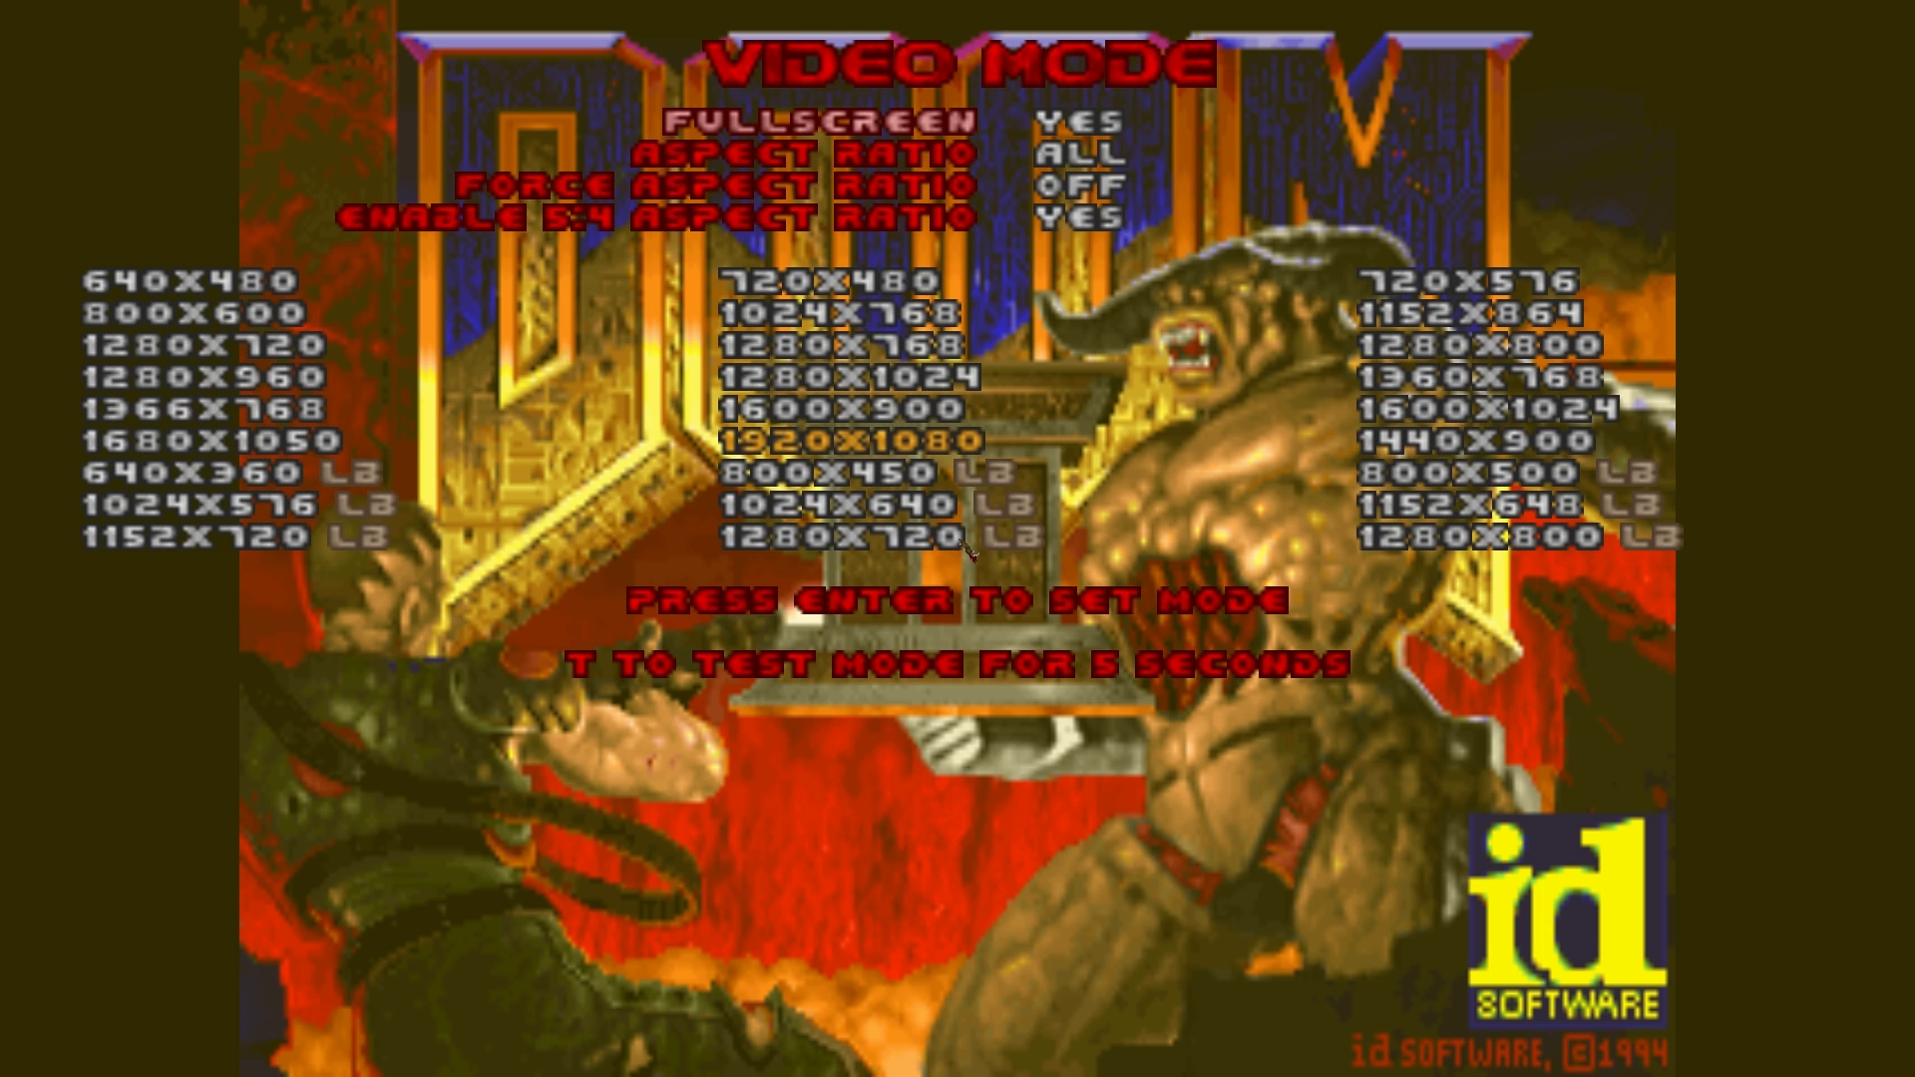
key(Escape)
Review Display and OpenGL texture options, leaving Precache GL Textures set to NO.
click(965, 540)
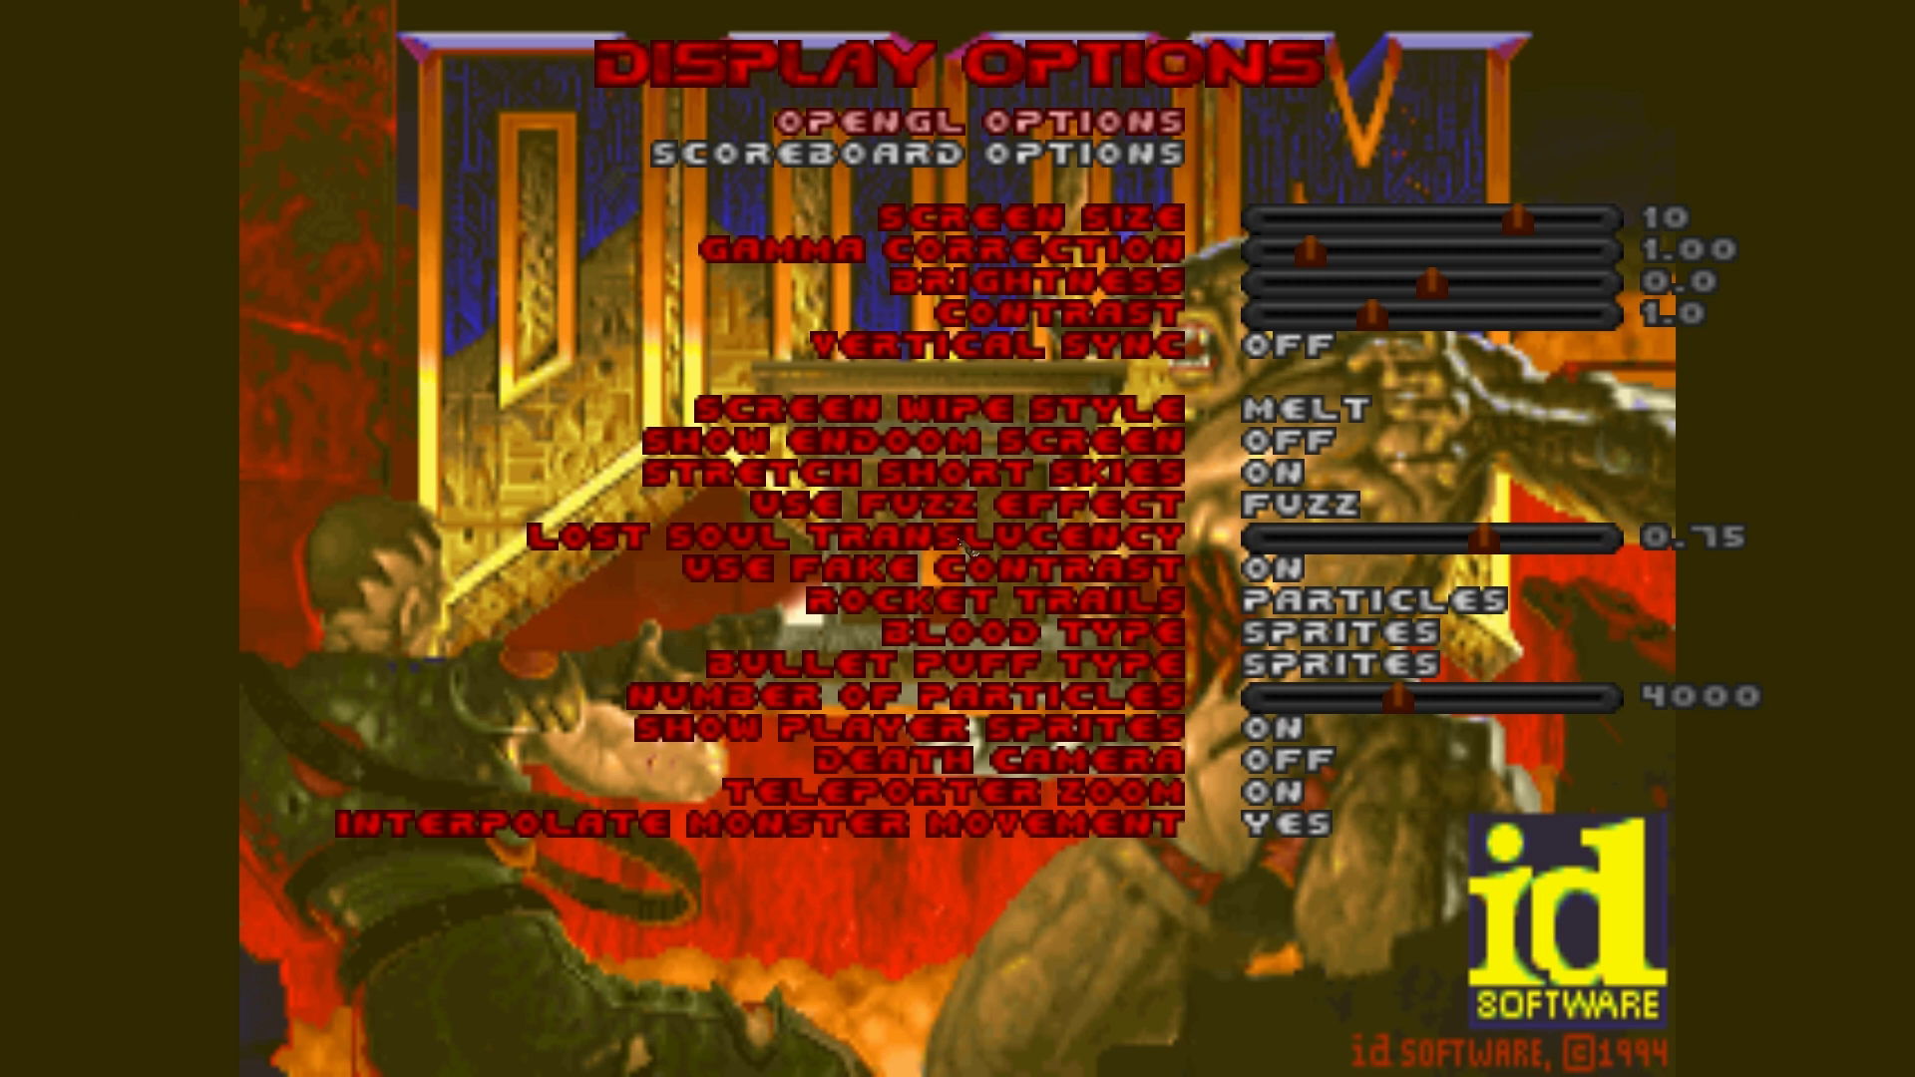
key(Return)
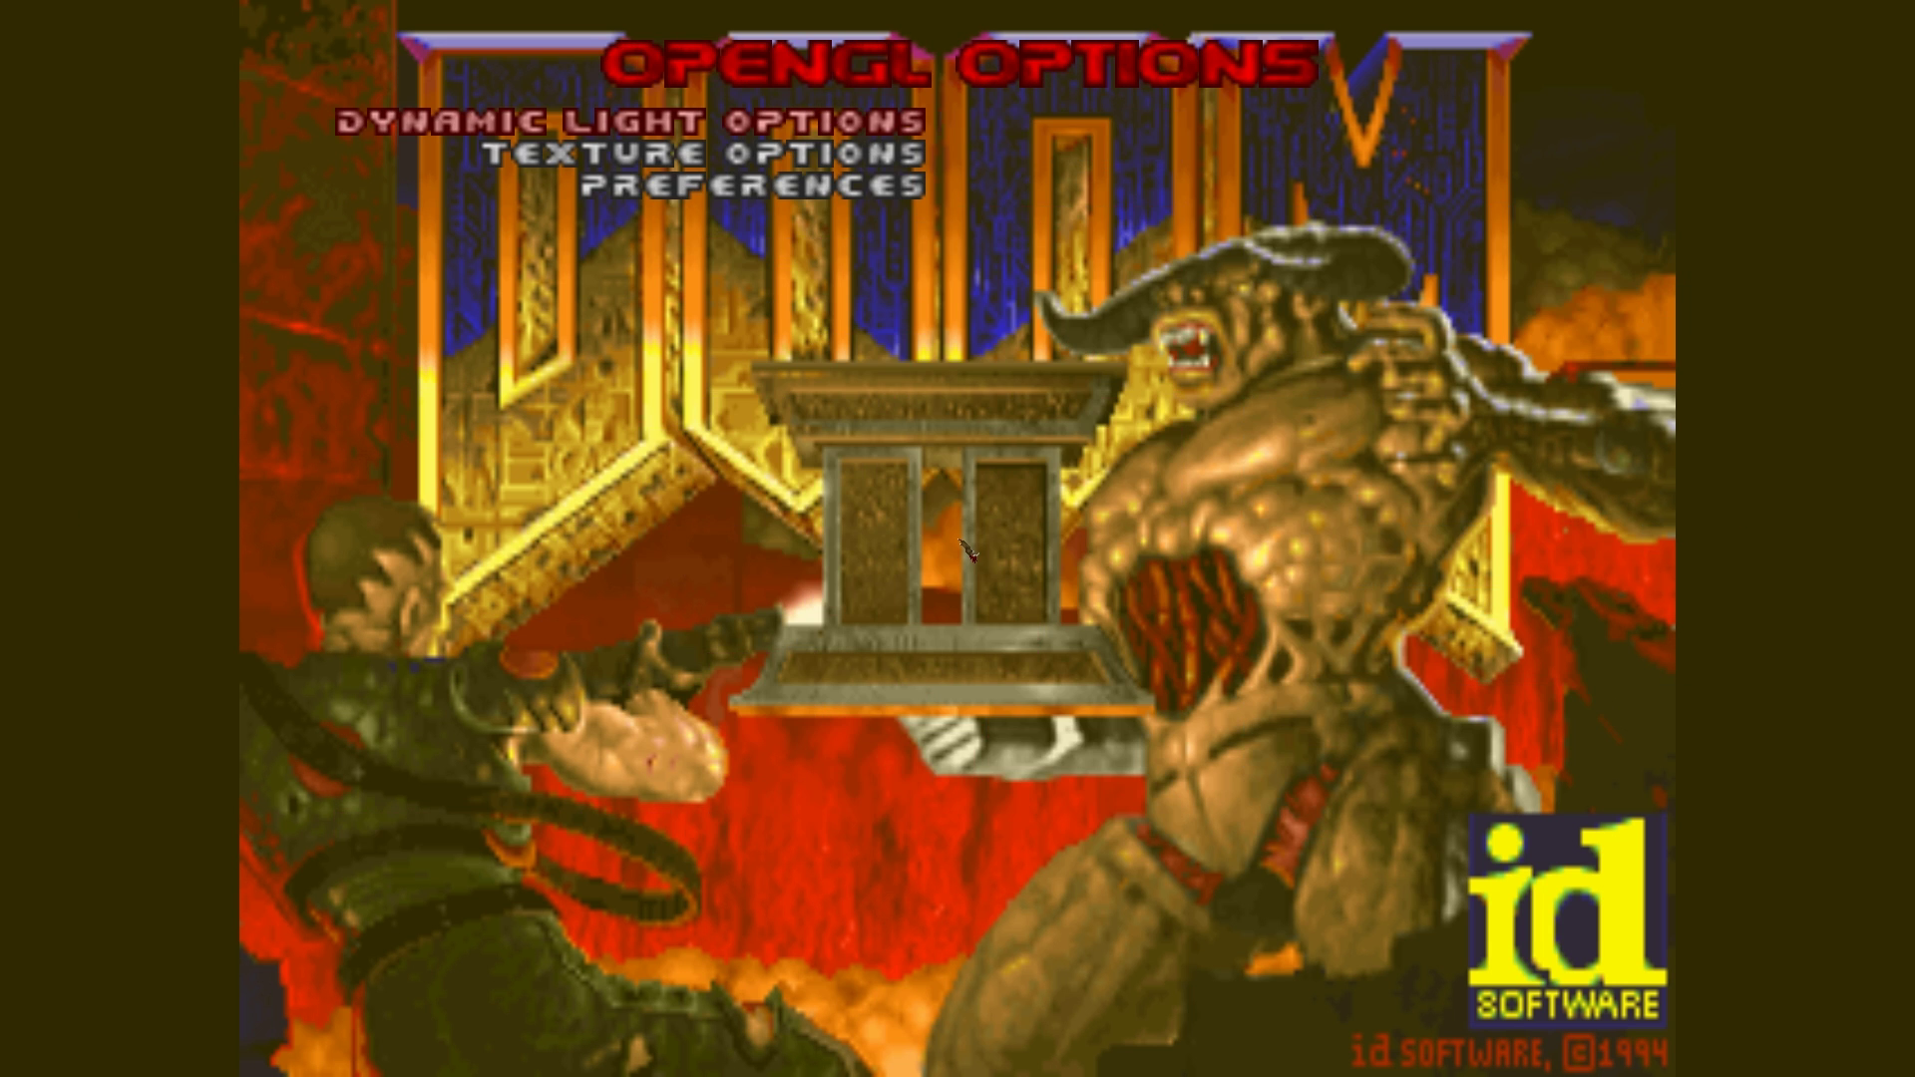
key(Return)
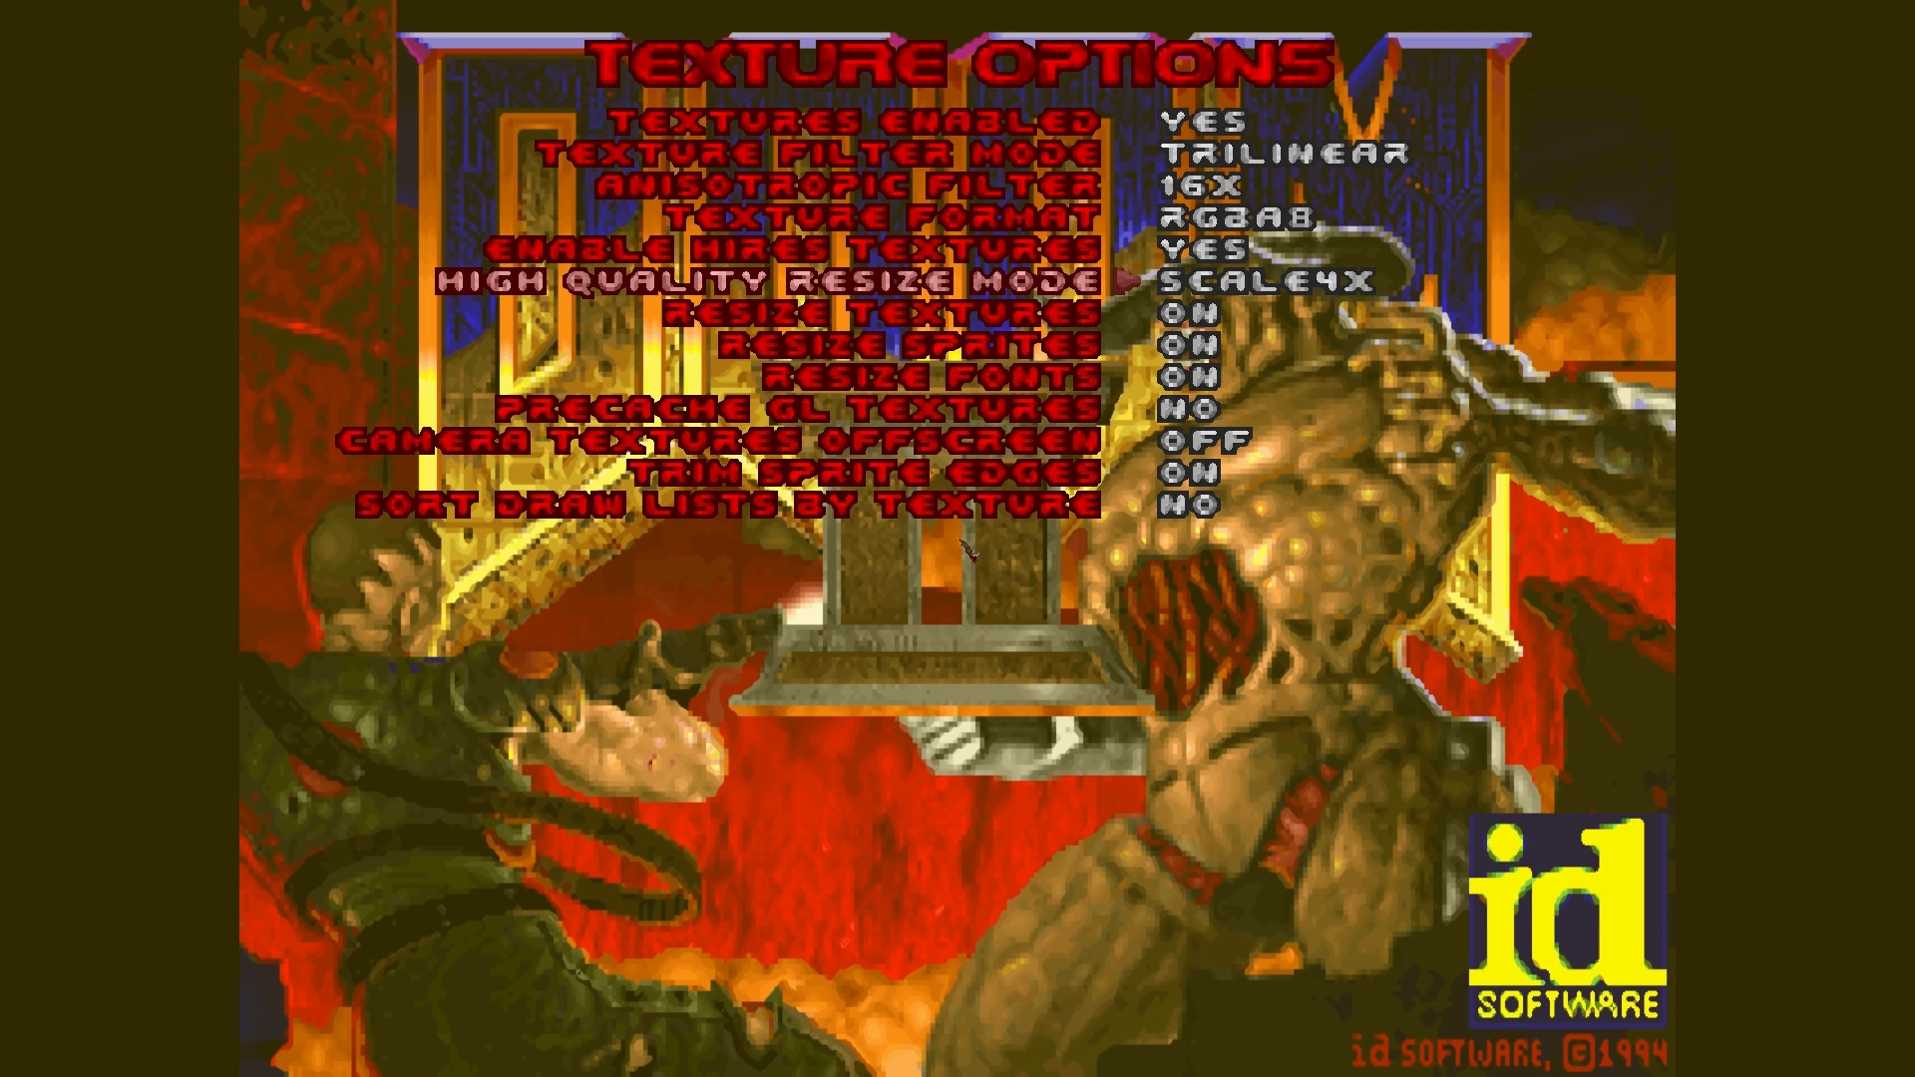
key(Down)
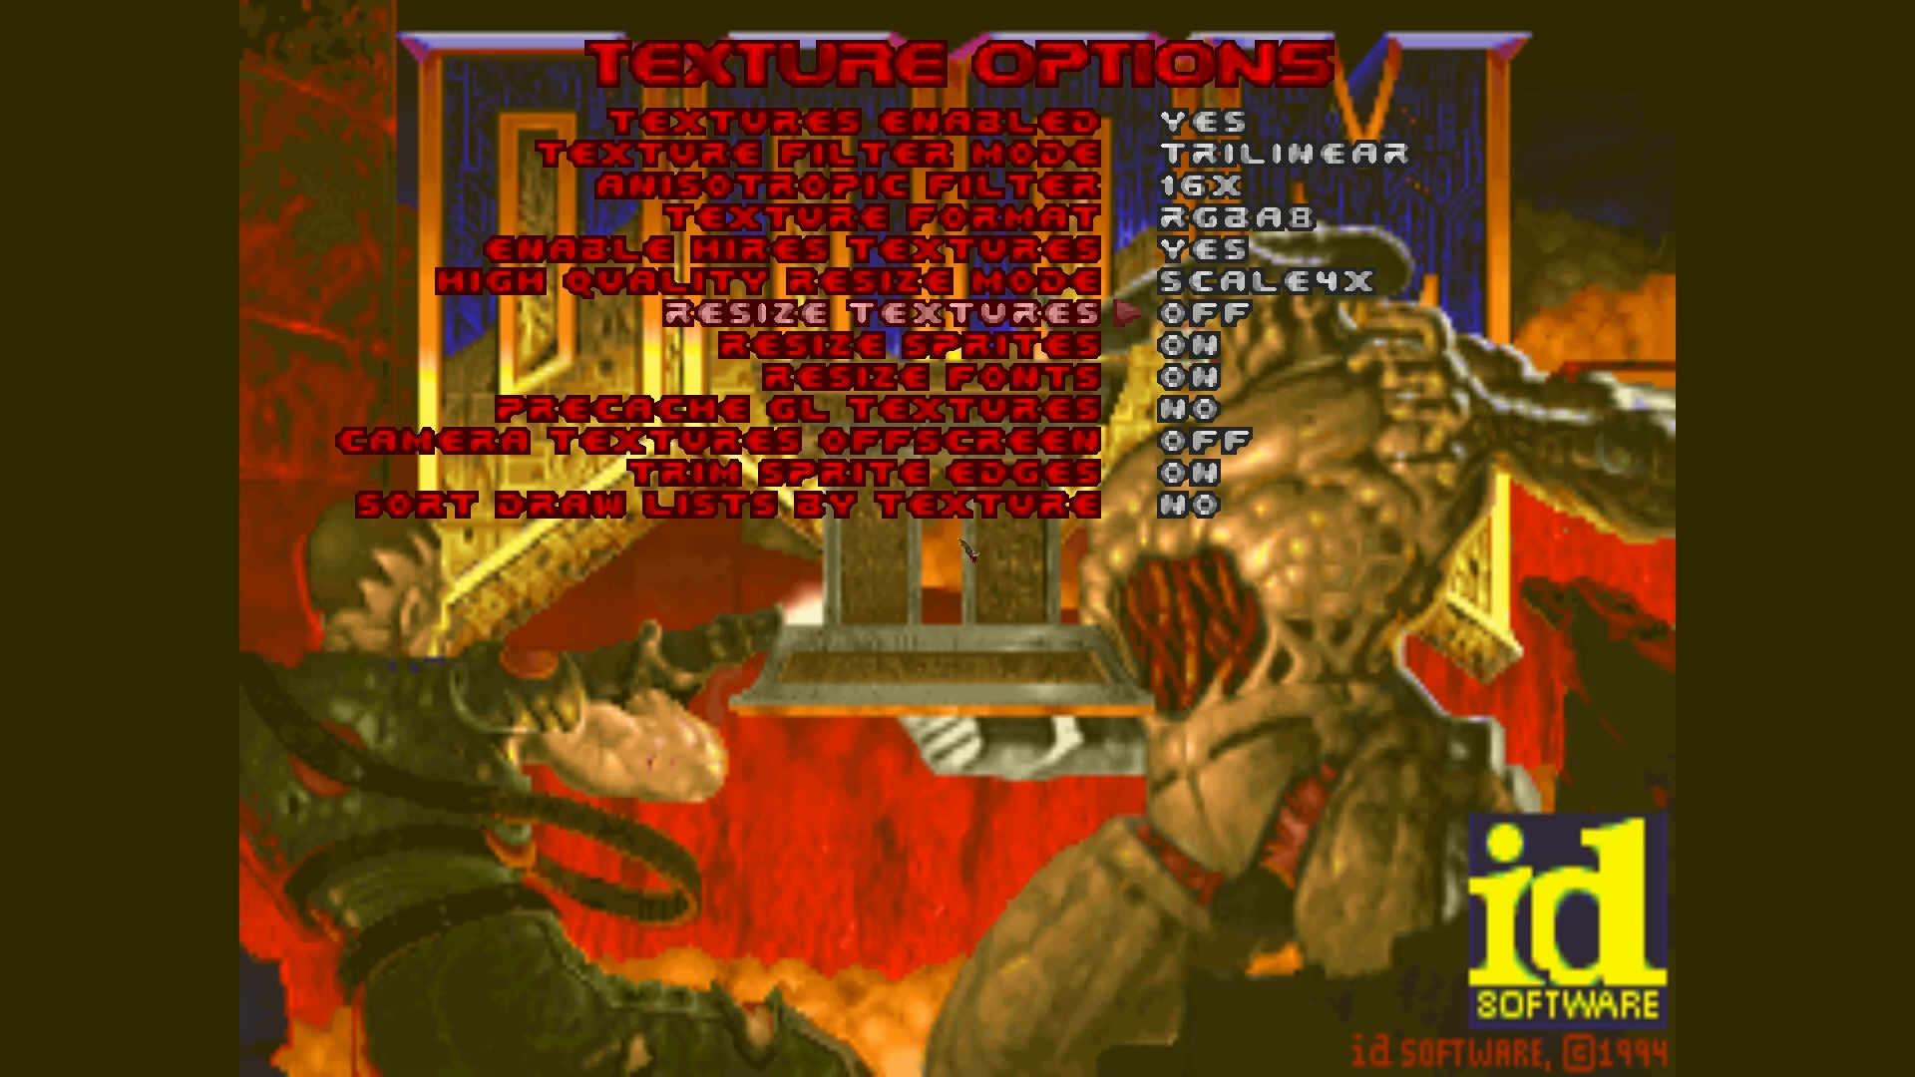
key(Down)
key(Down)
key(Down)
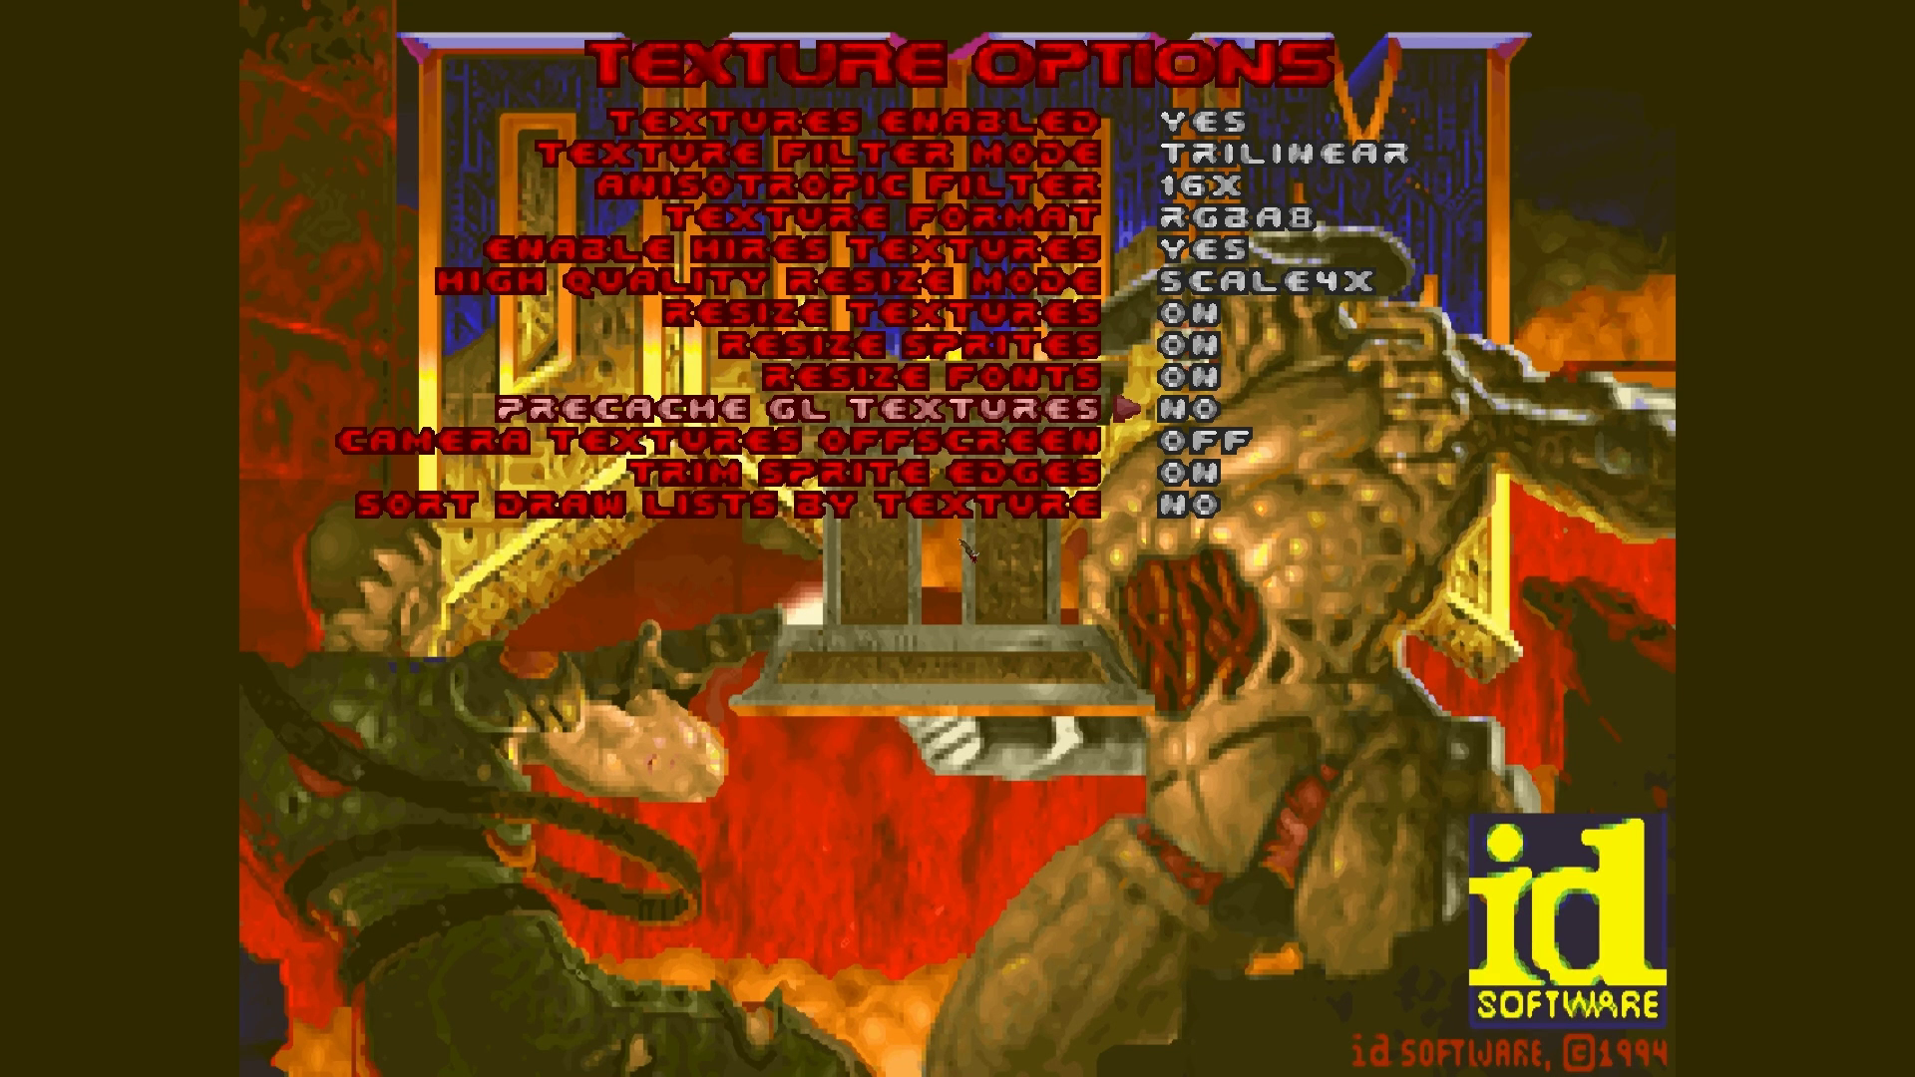
key(Return)
key(Return)
key(Down)
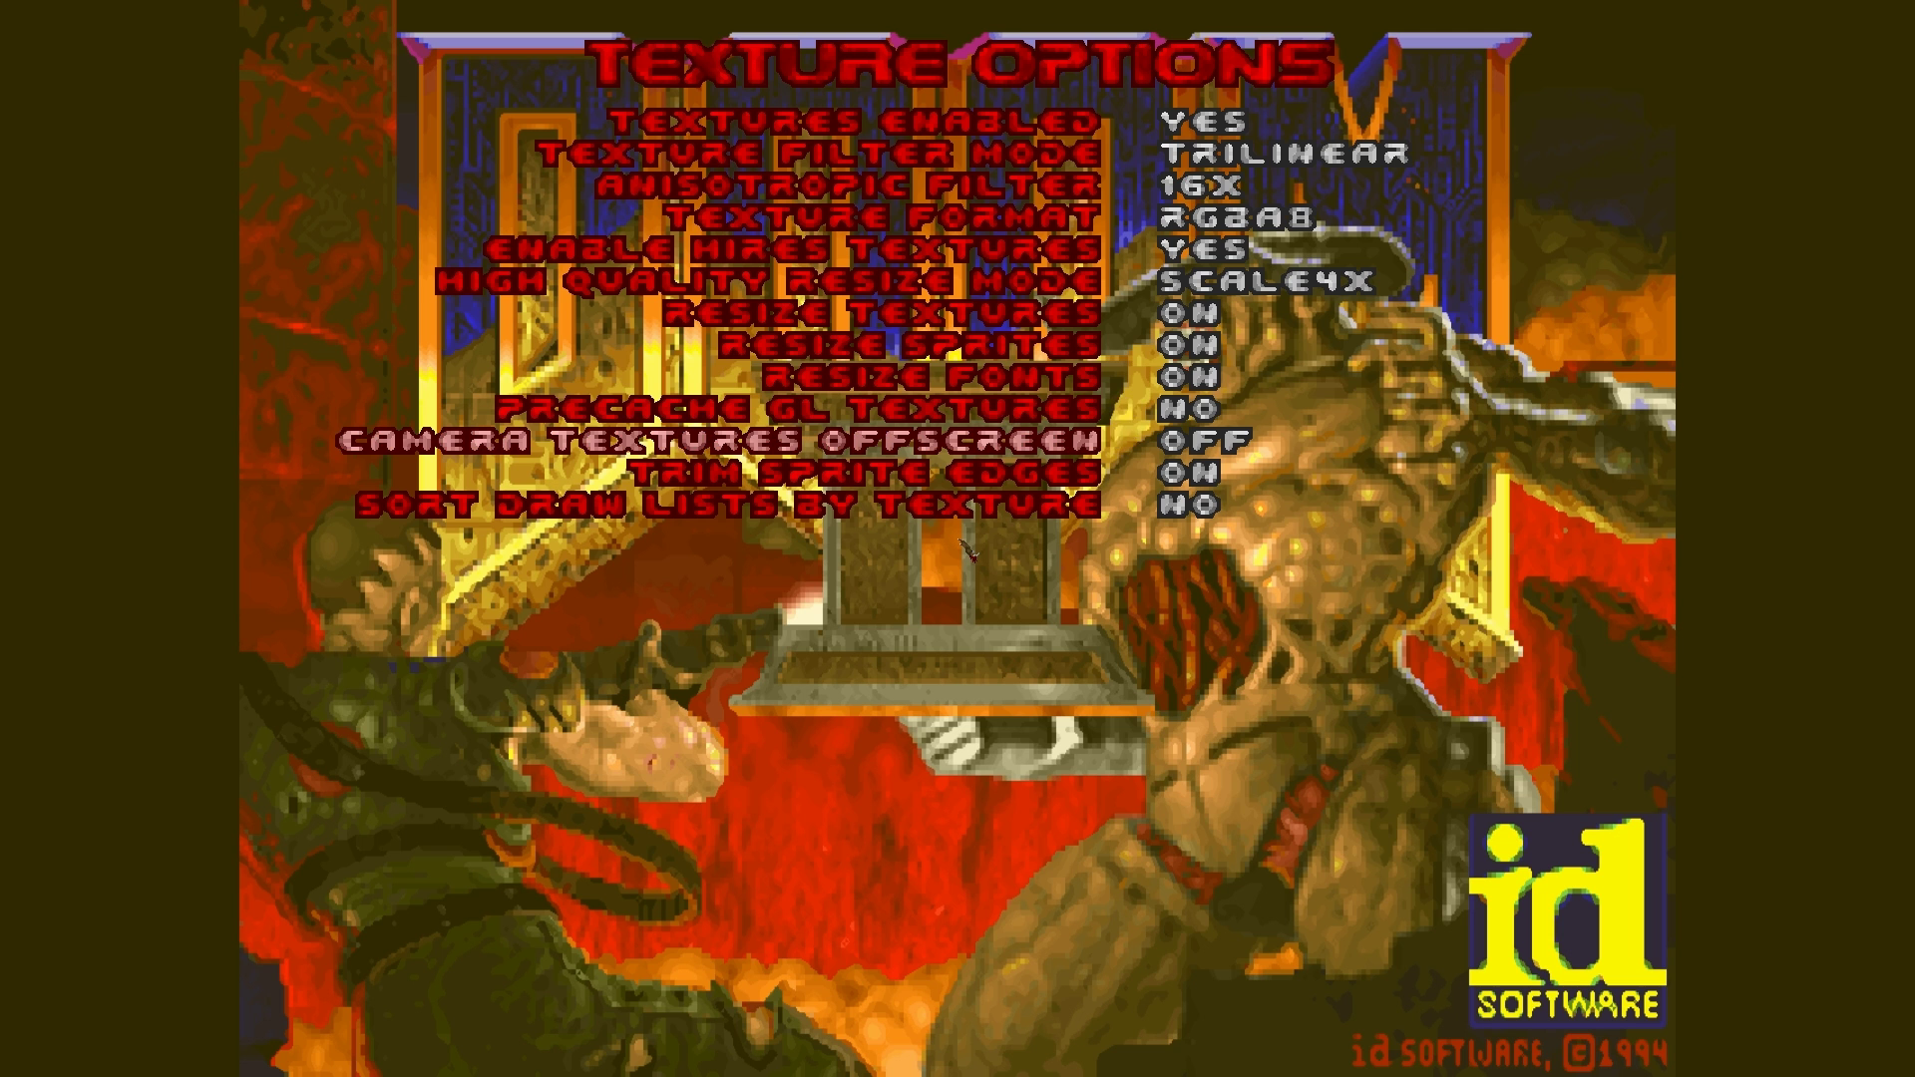
key(Down)
key(Down)
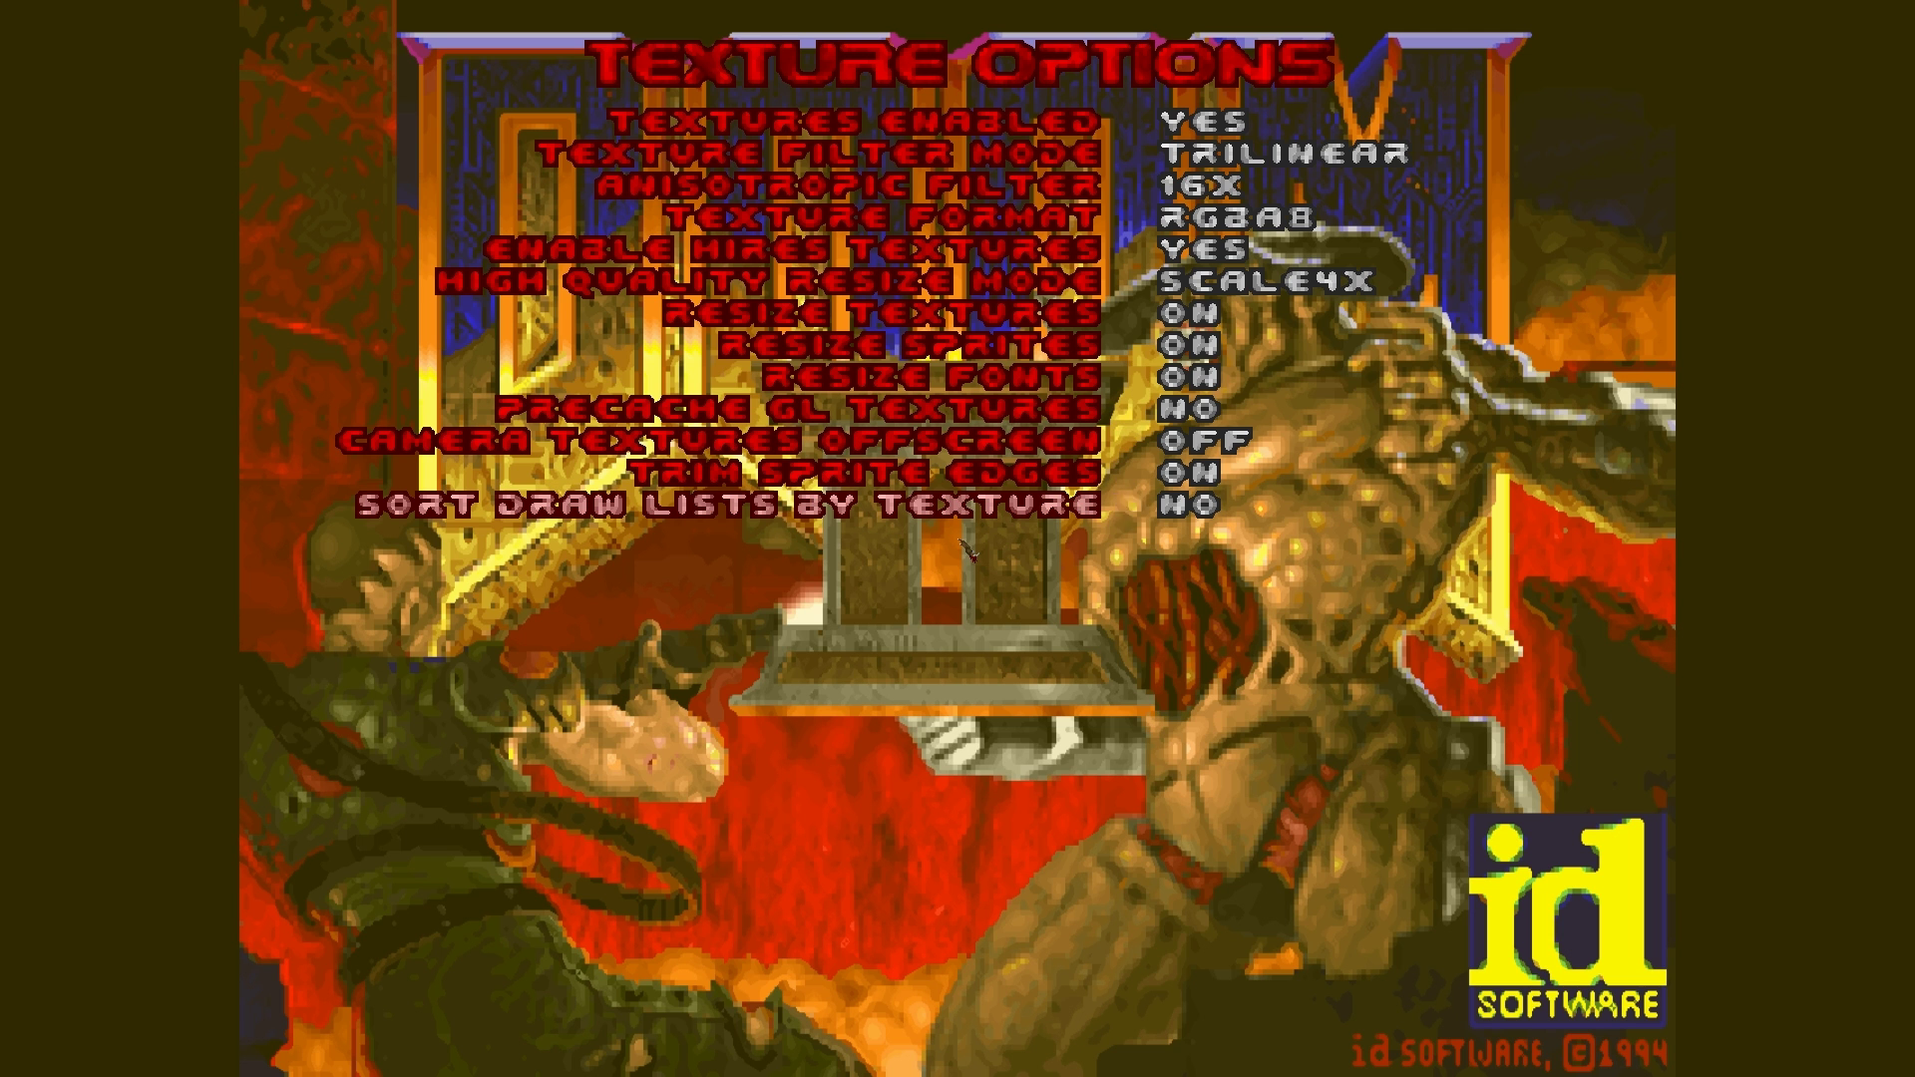
key(Escape)
key(Down)
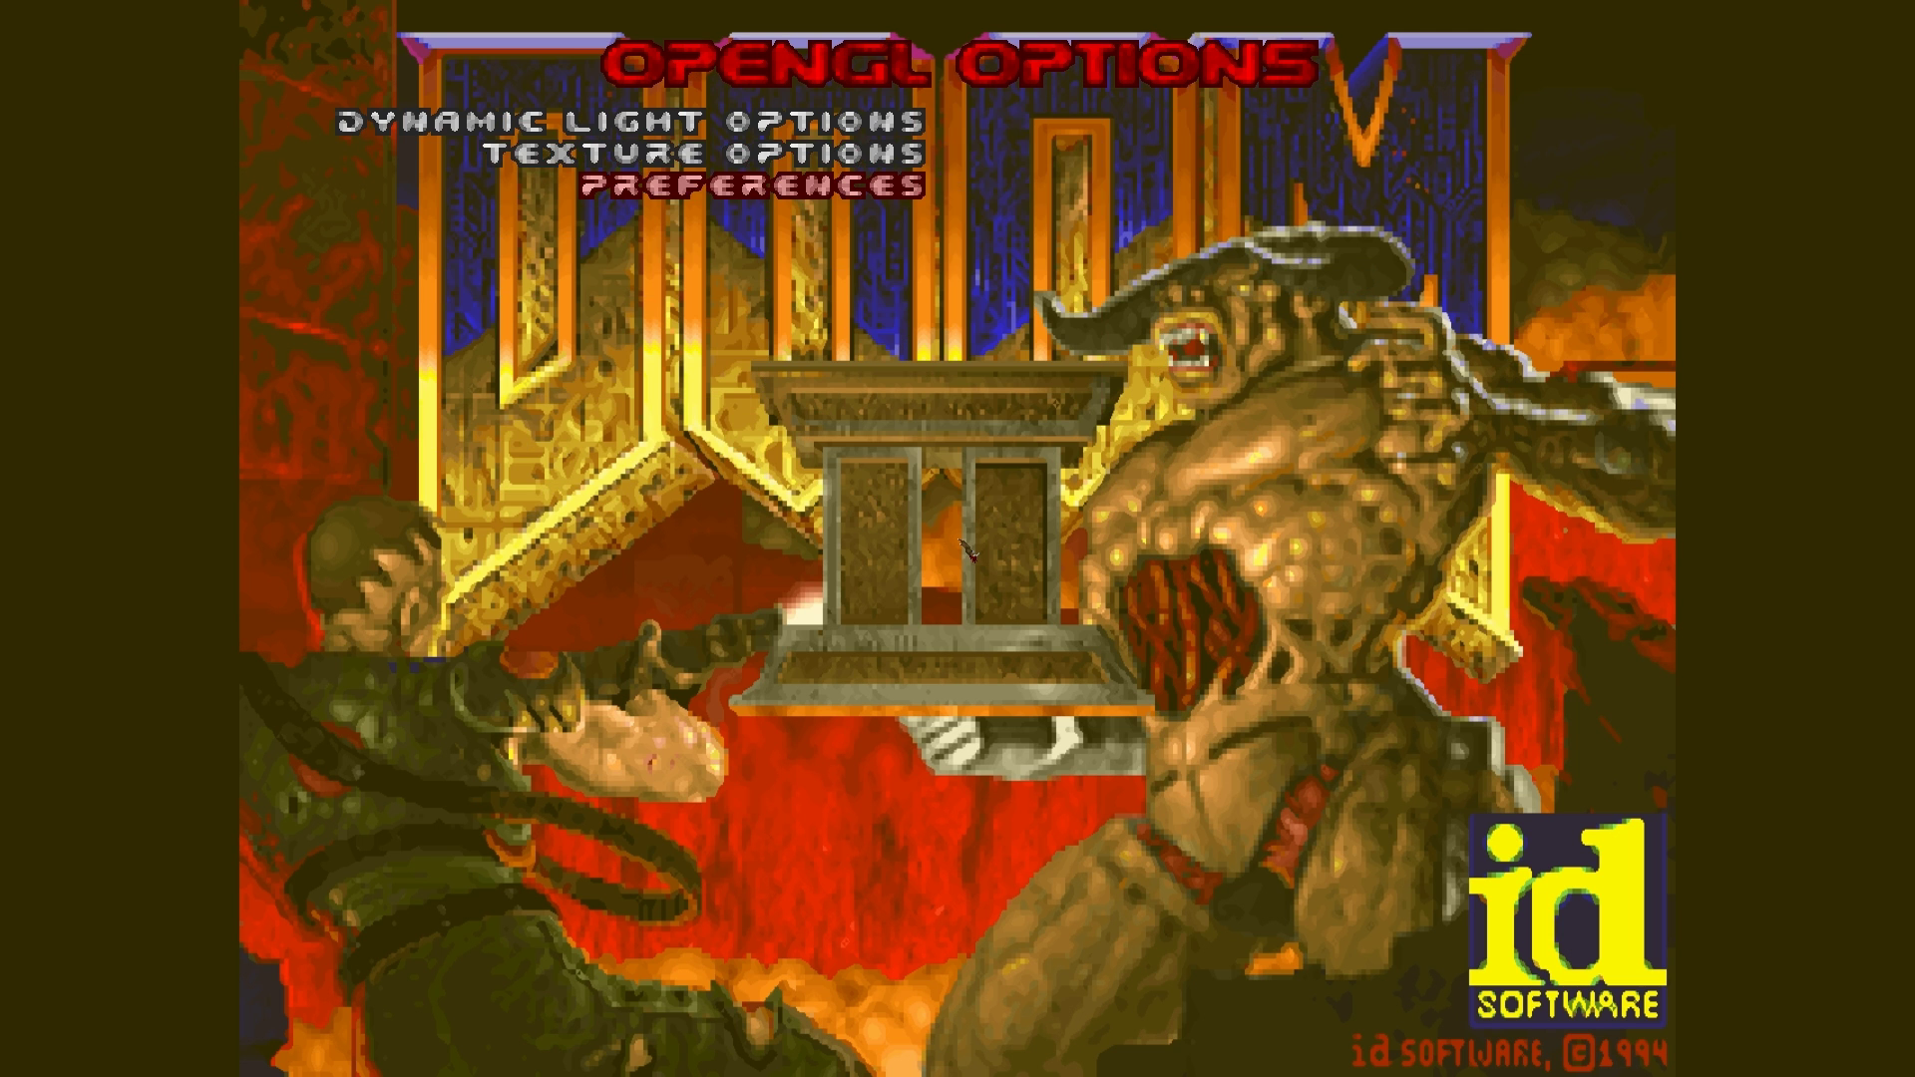
key(Return)
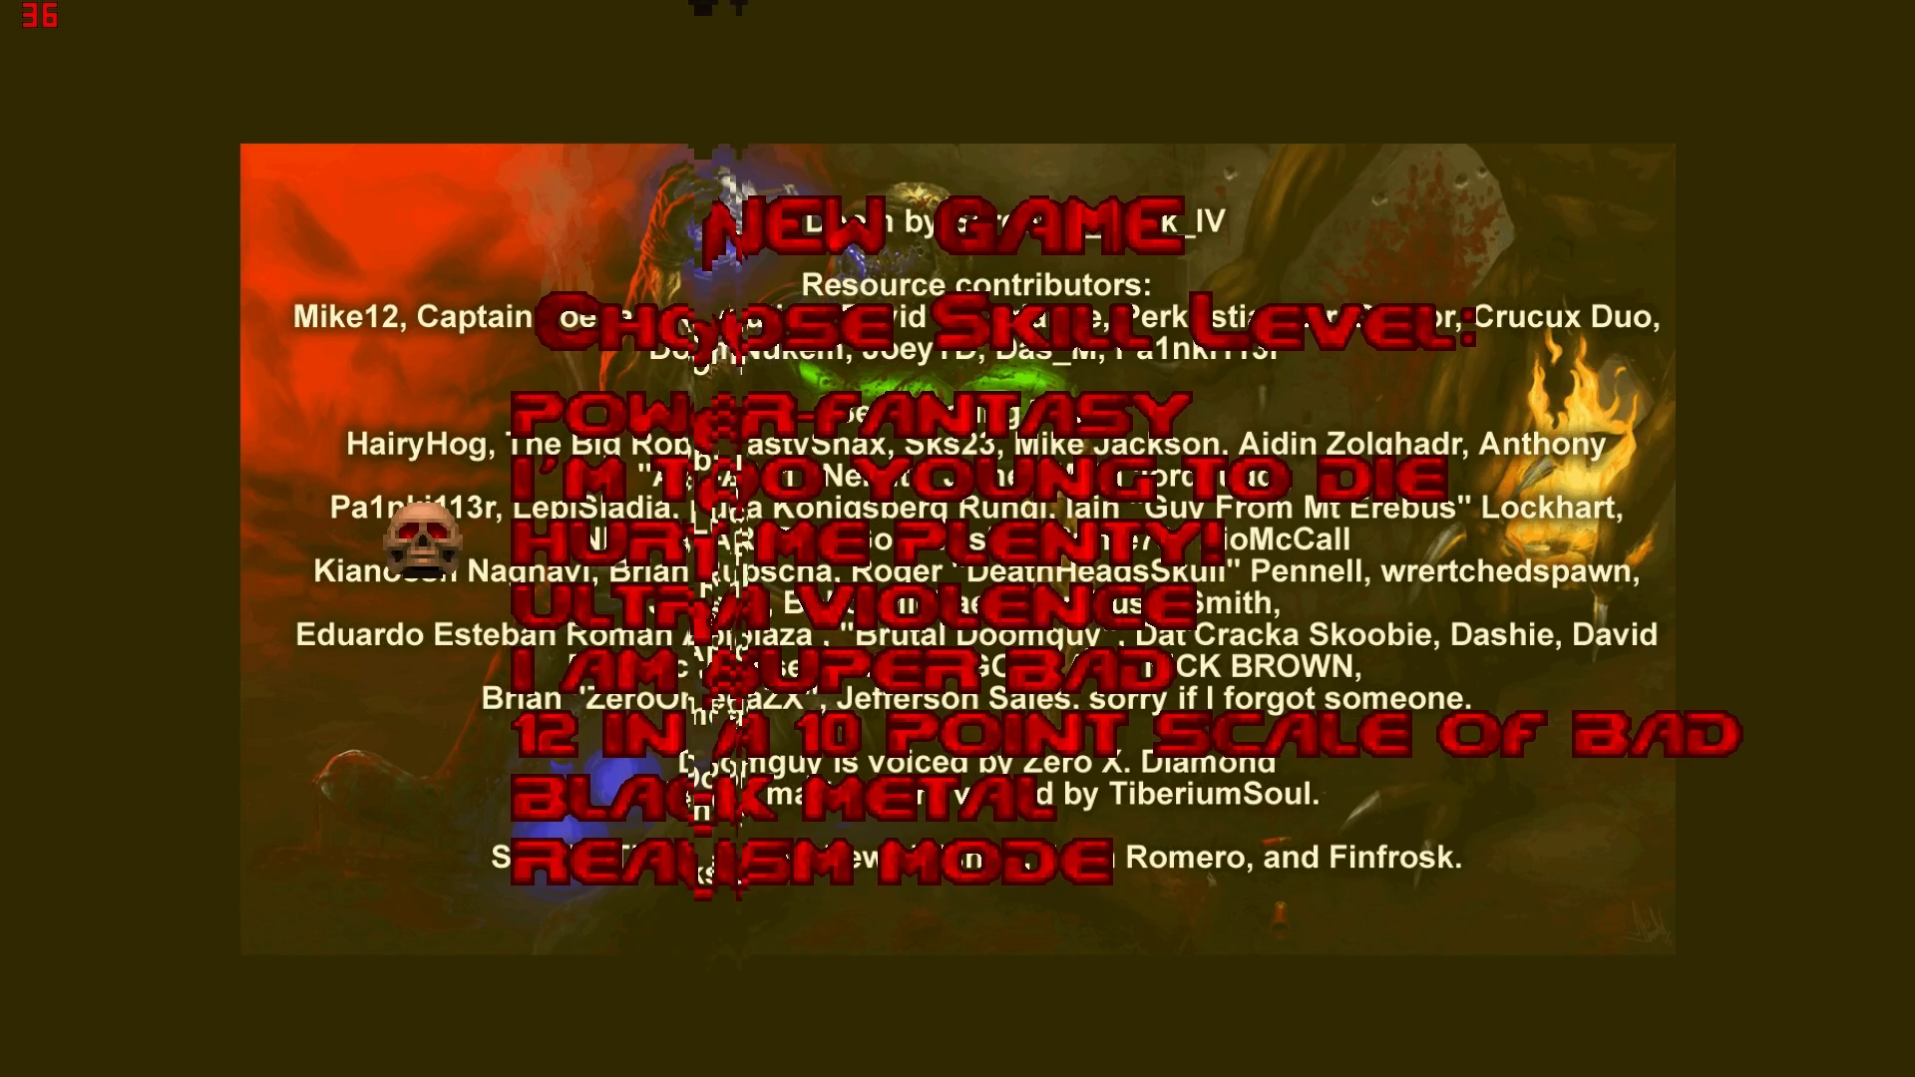
Start the game at the chosen skill, advance to the stairs and shoot the zombiemen with the pistol.
key(Return)
key(w)
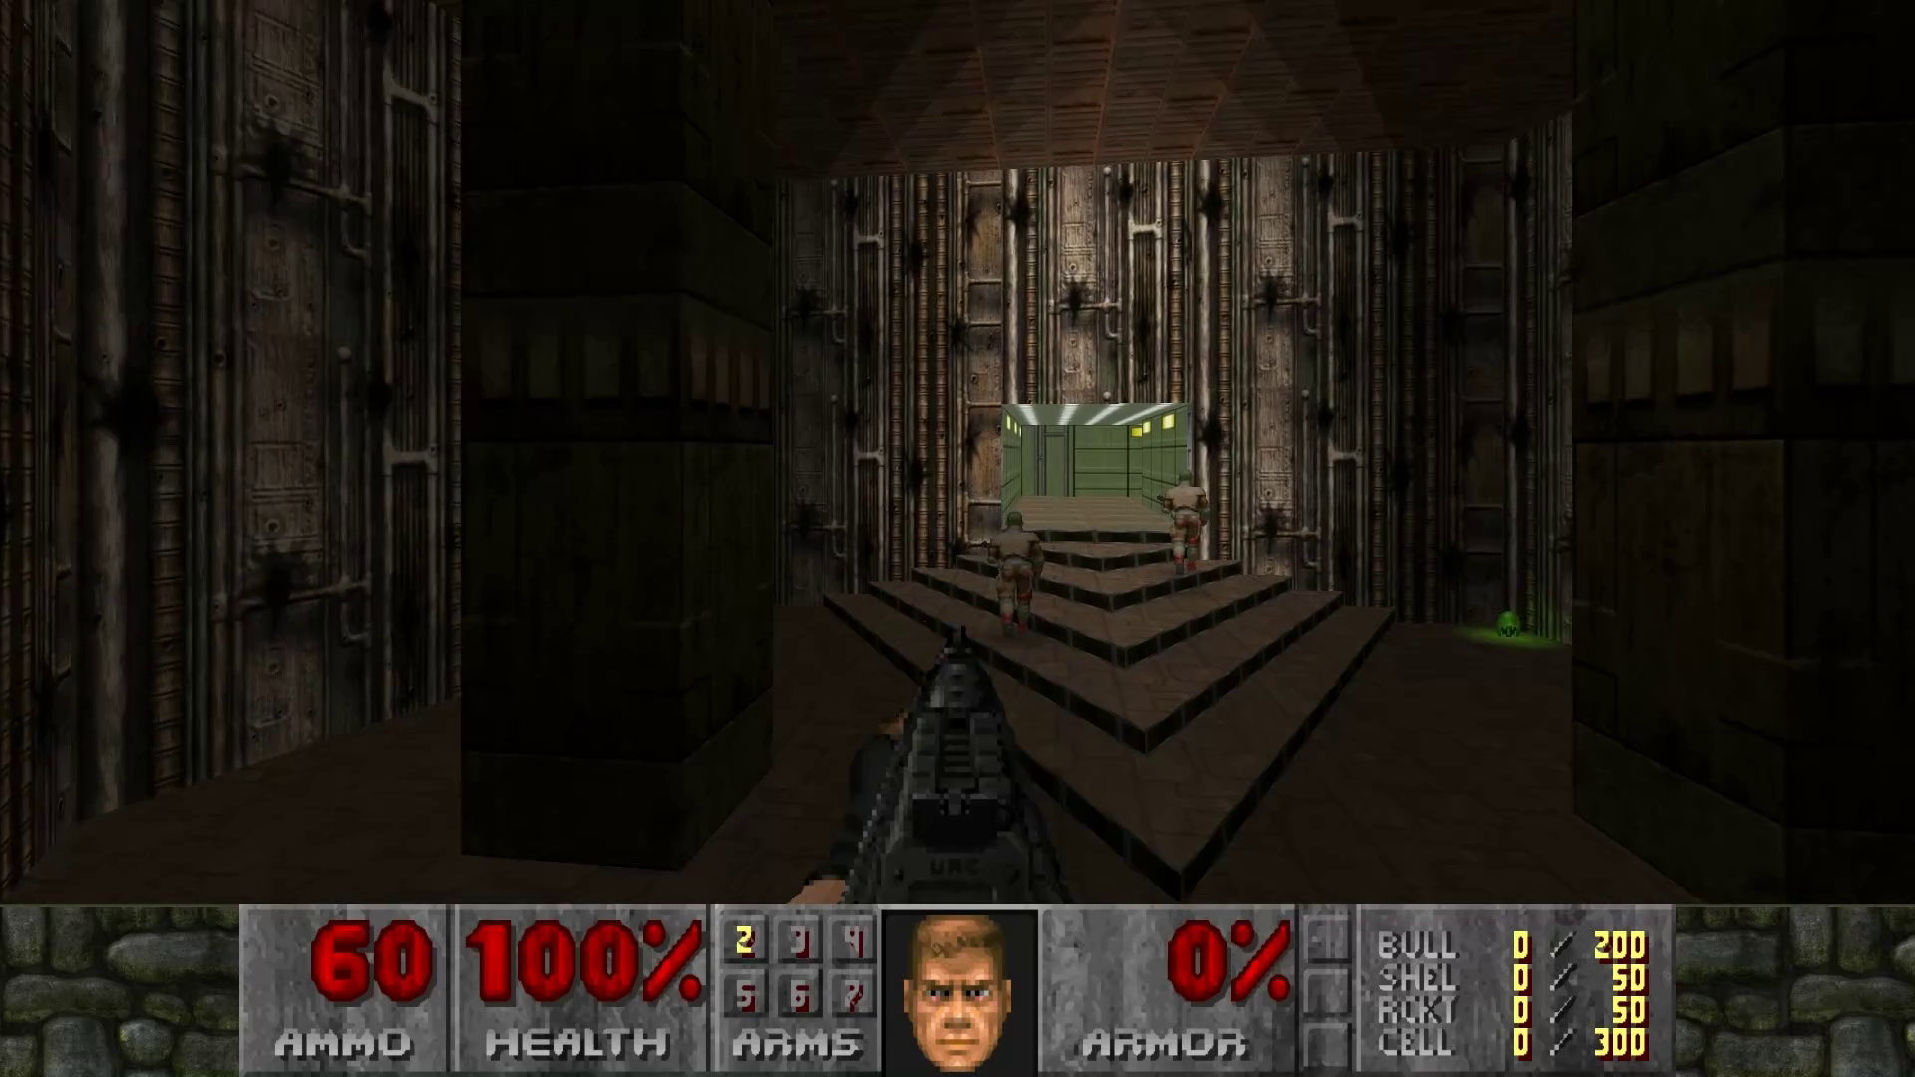
key(ctrl)
key(w)
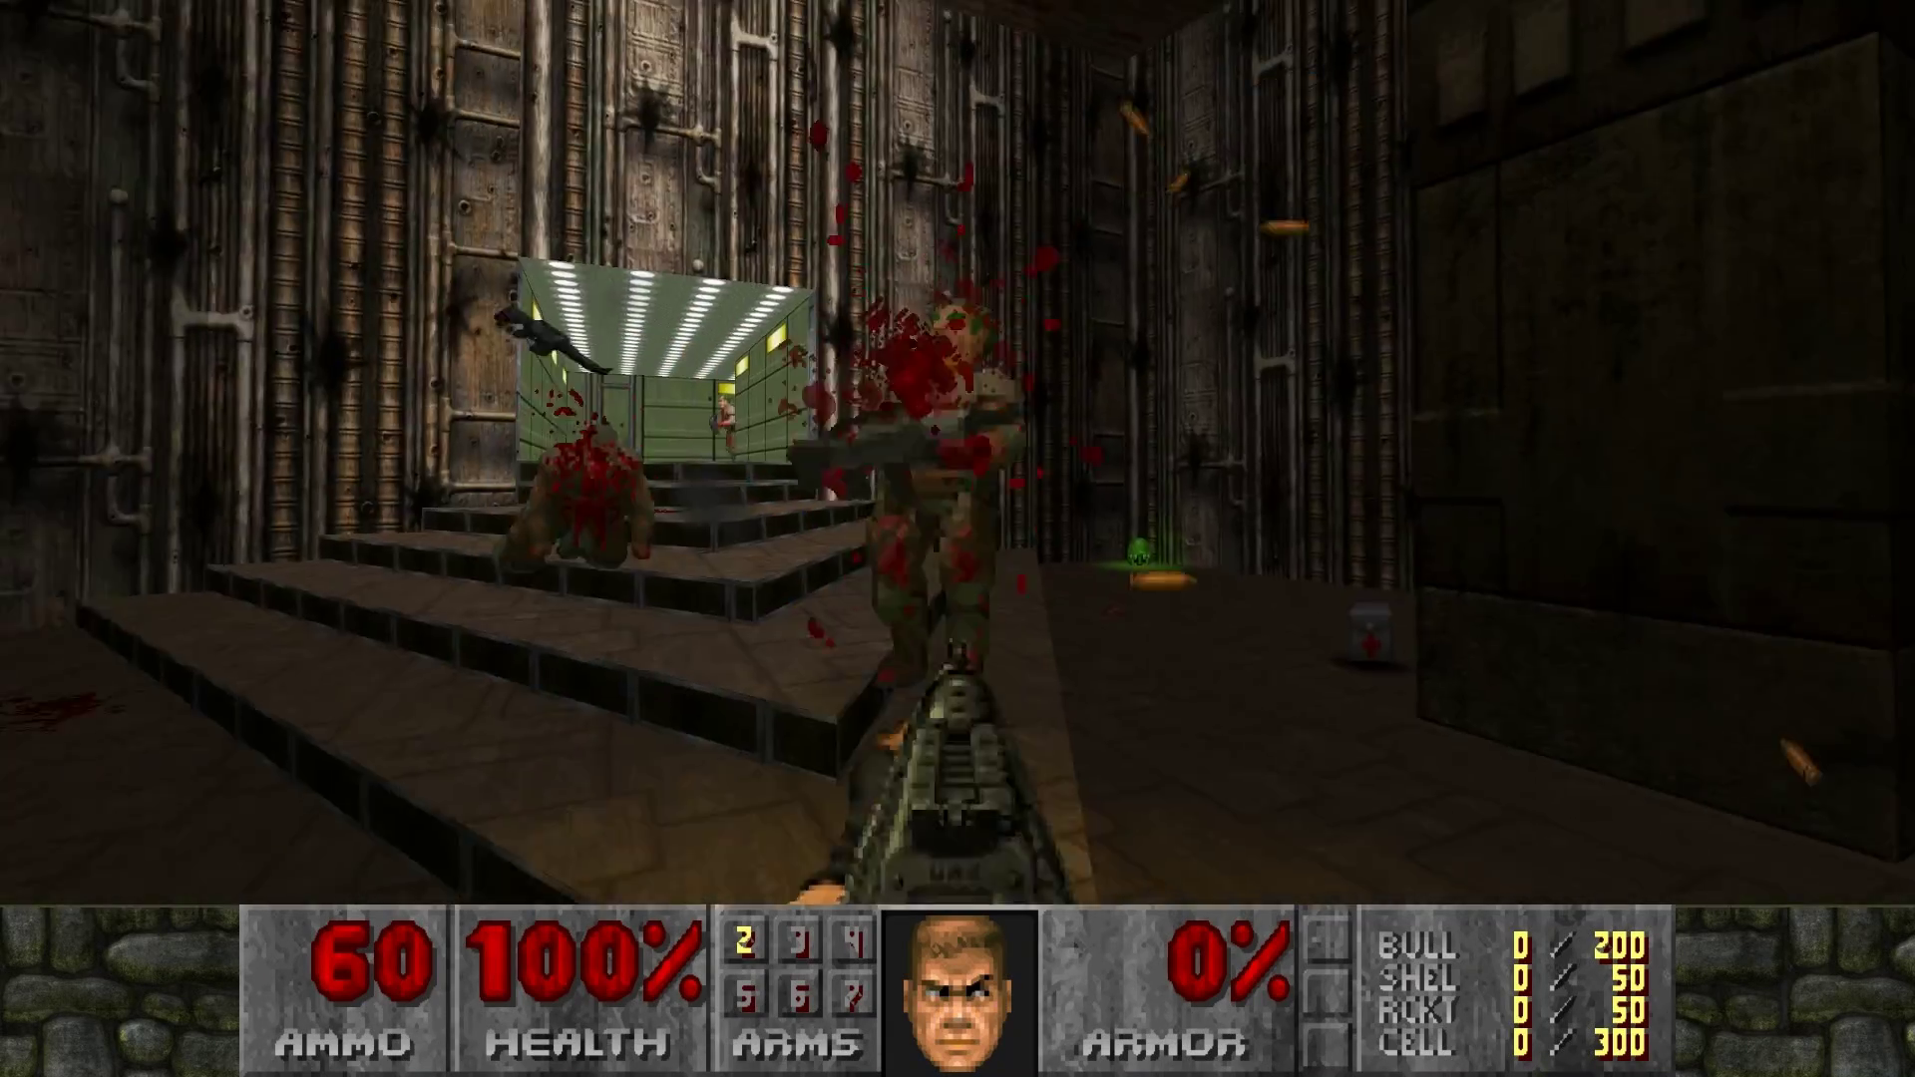